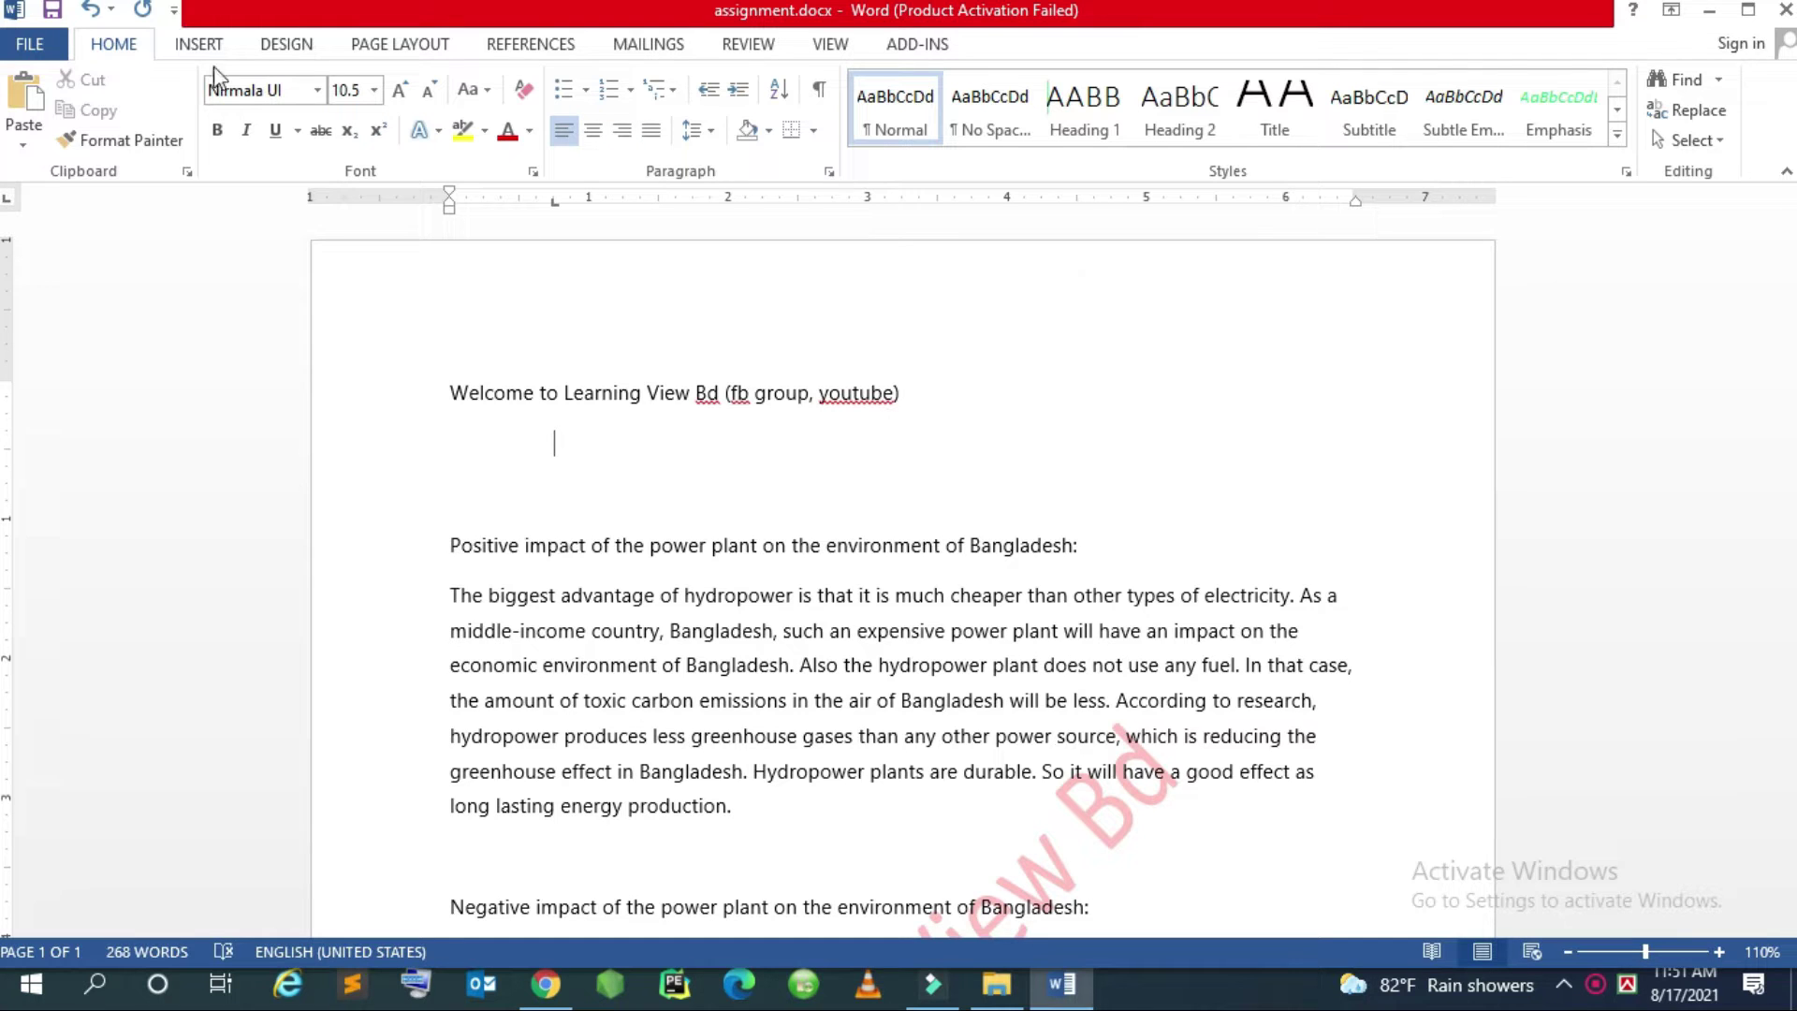
Show the Insert ribbon, then briefly select and deselect 'Learning View Bd' in the text
click(199, 45)
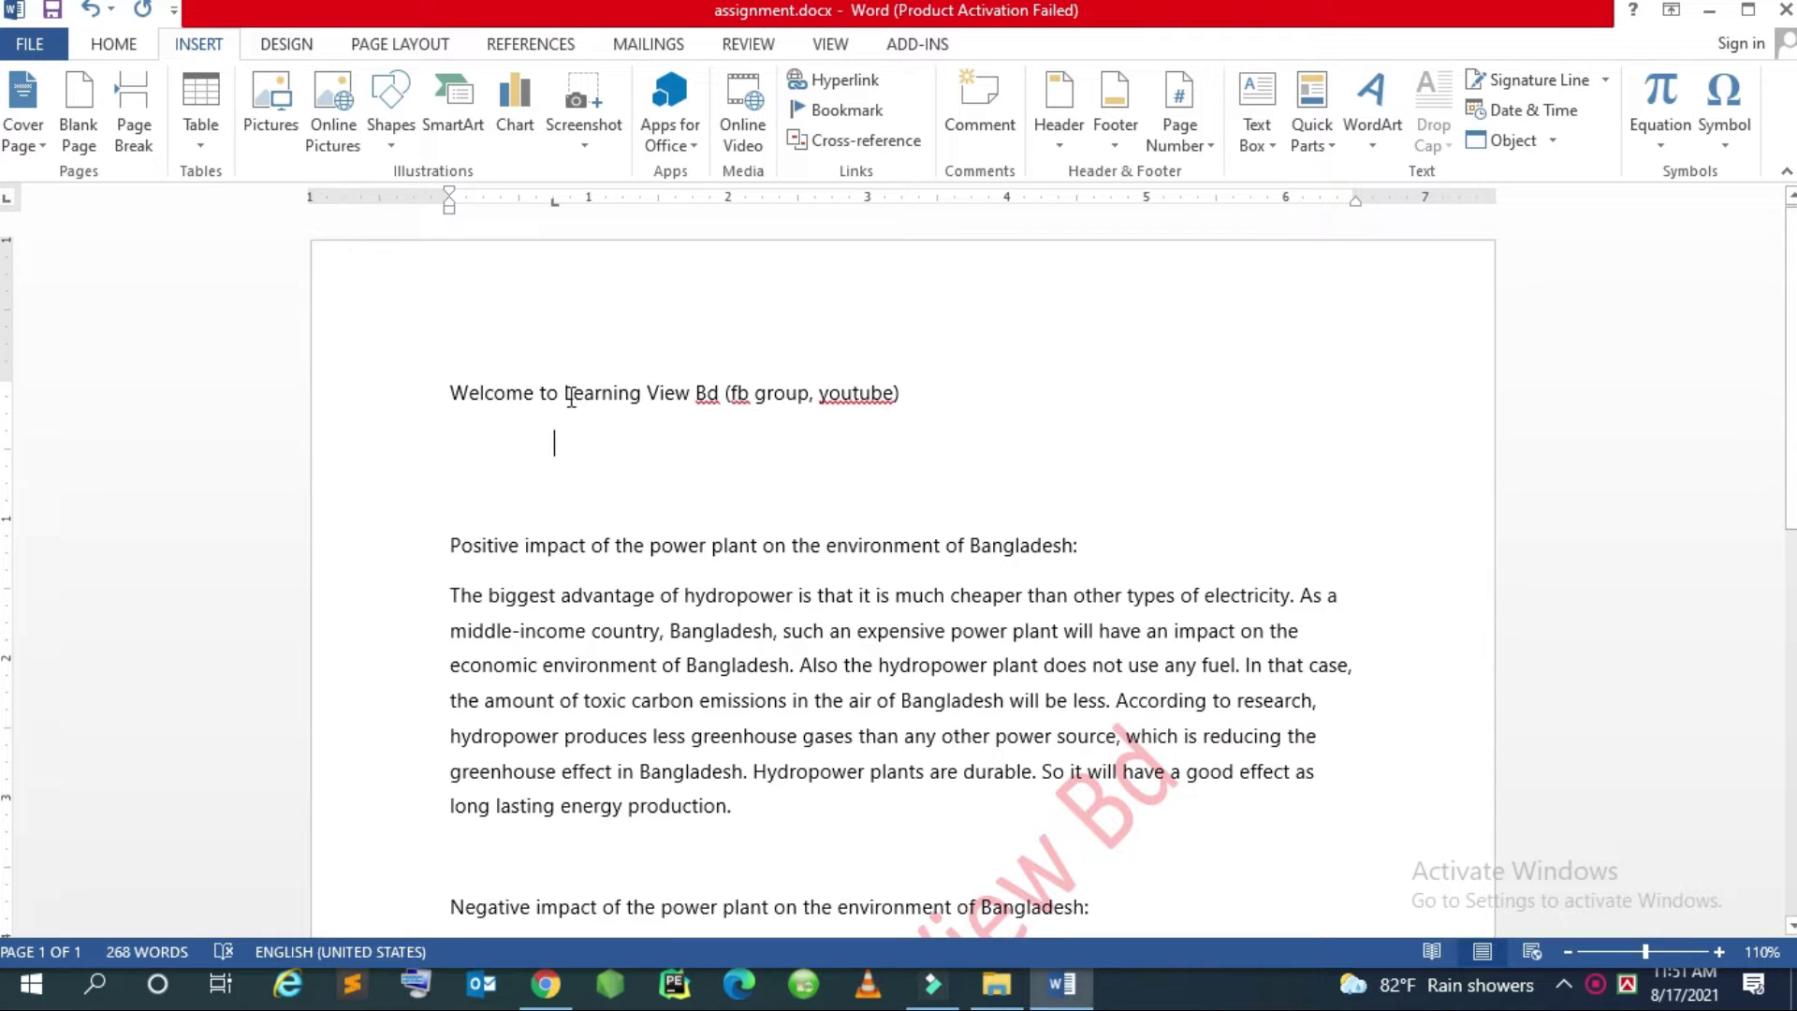
drag(565, 394, 717, 398)
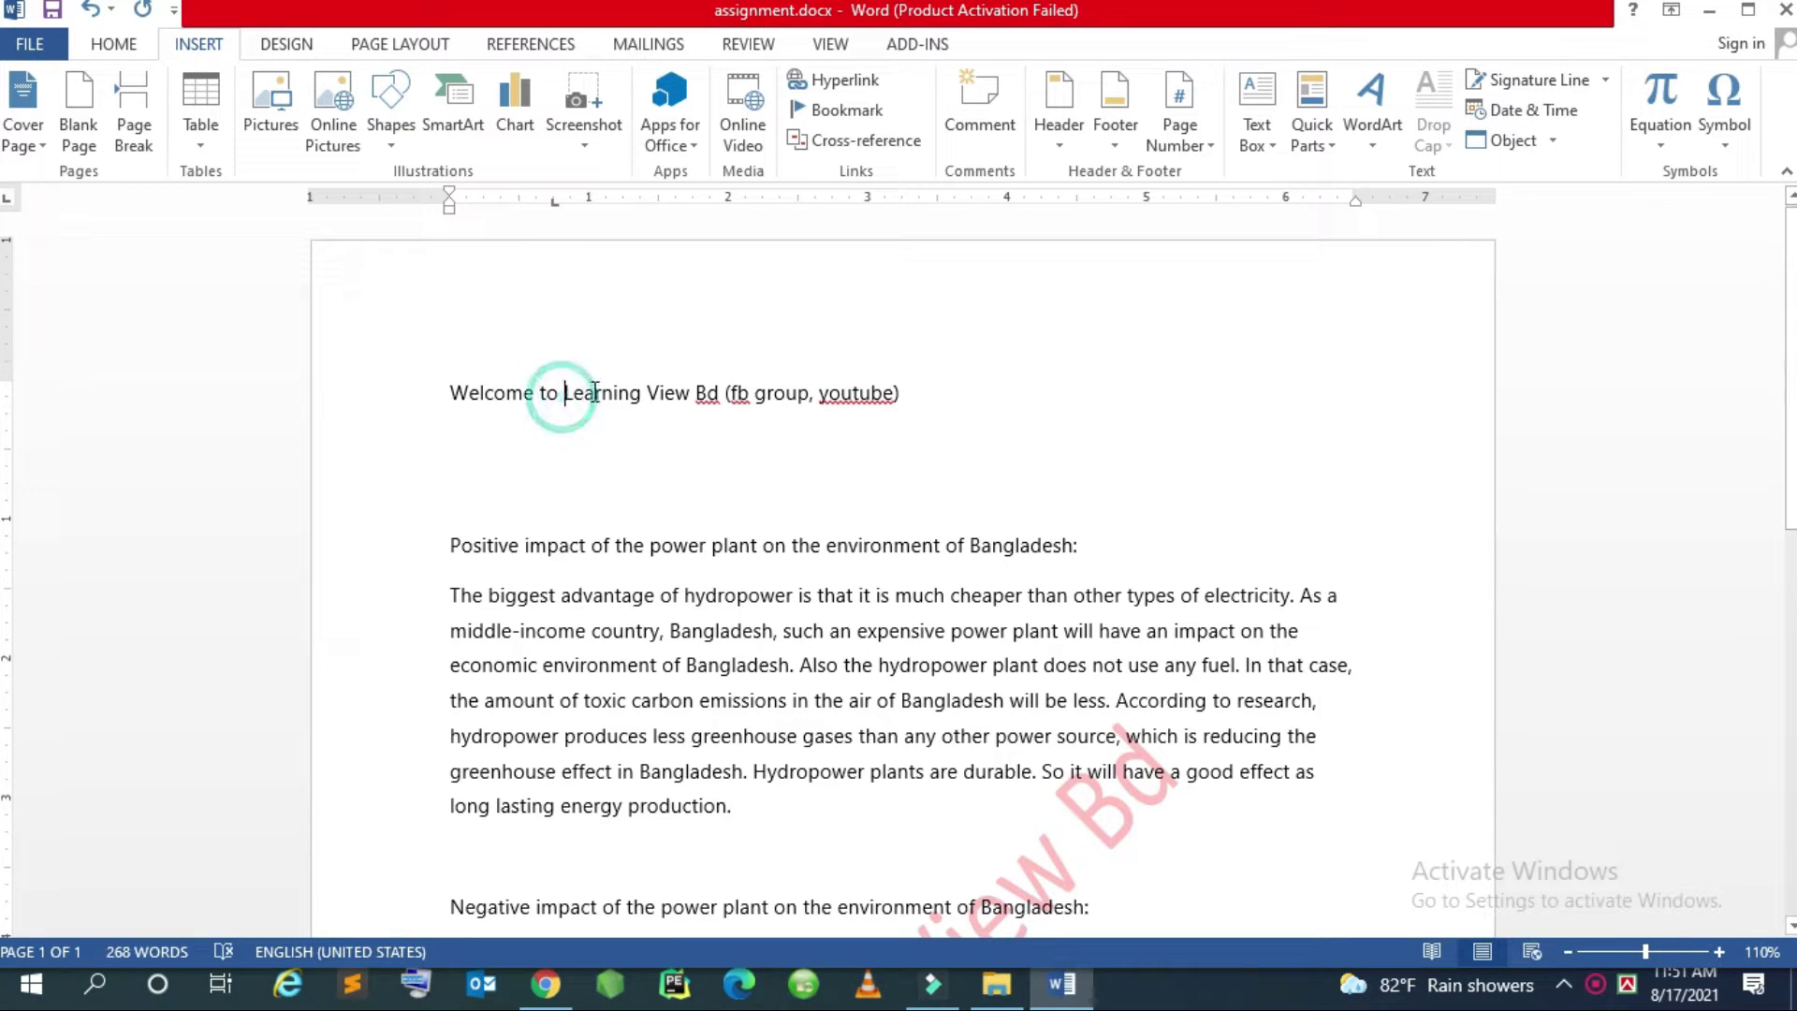
click(714, 408)
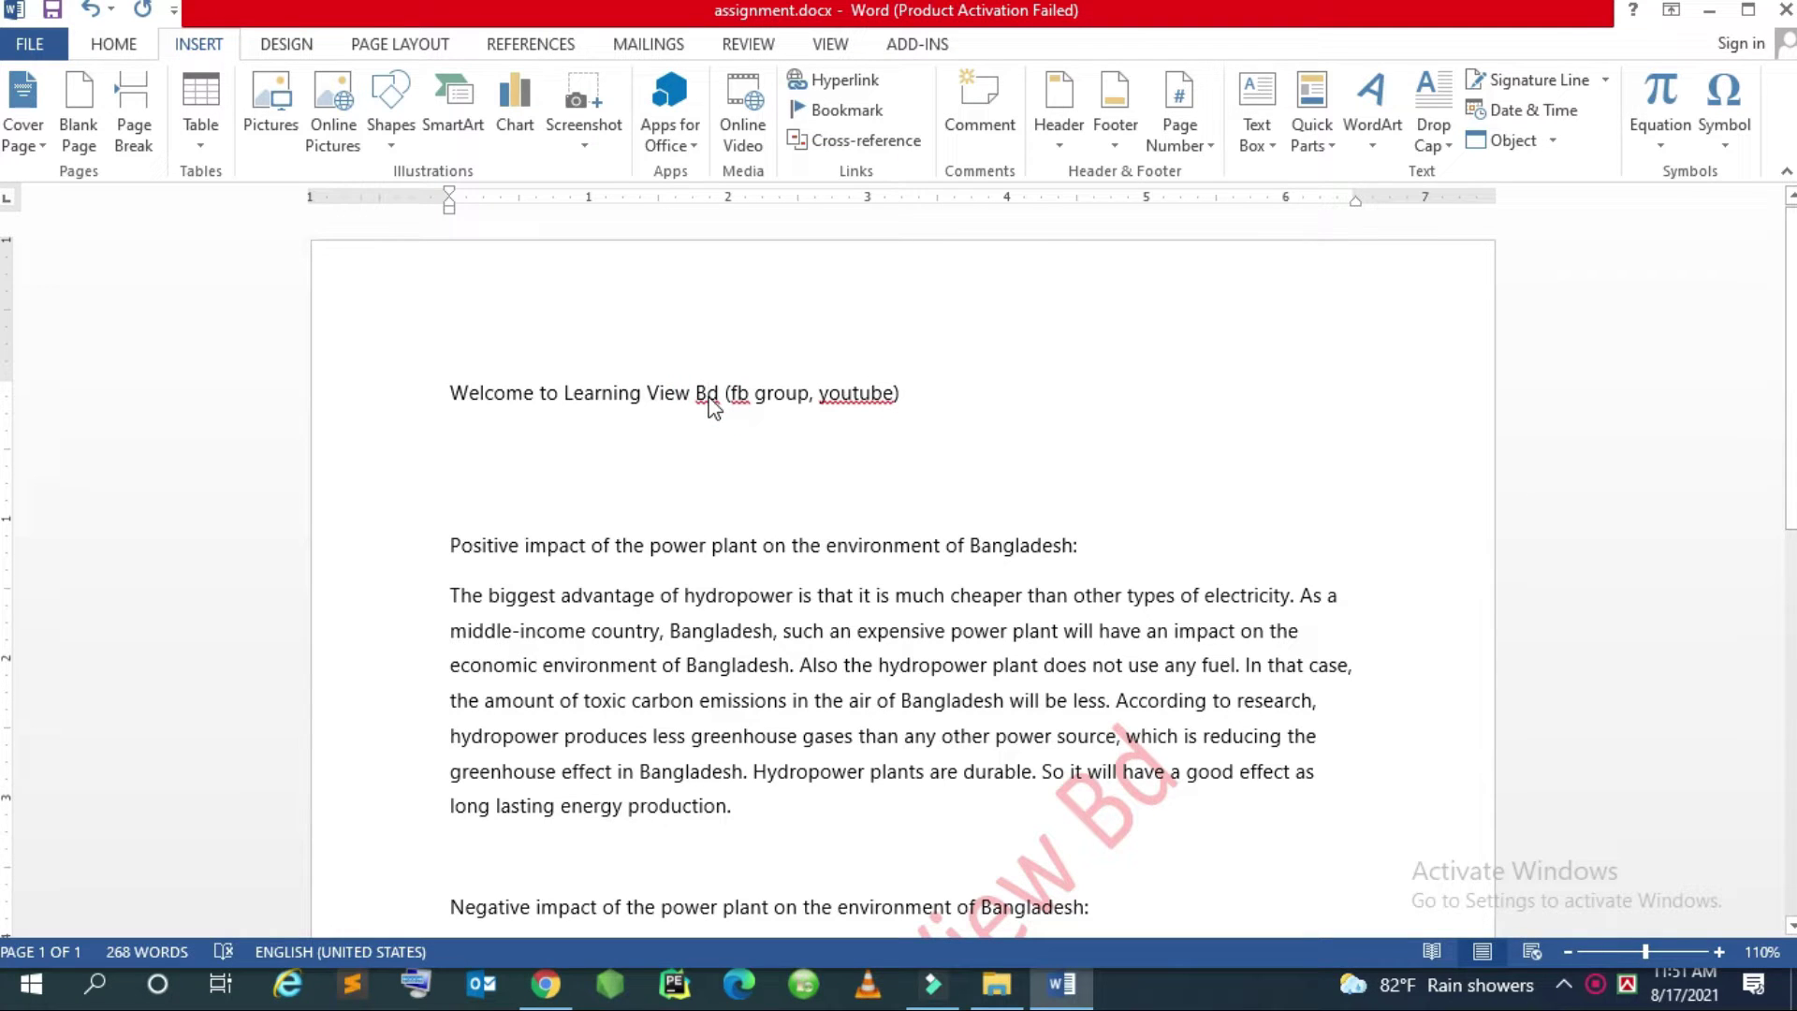
Apply the Facet theme from the Design tab's Themes gallery
click(281, 55)
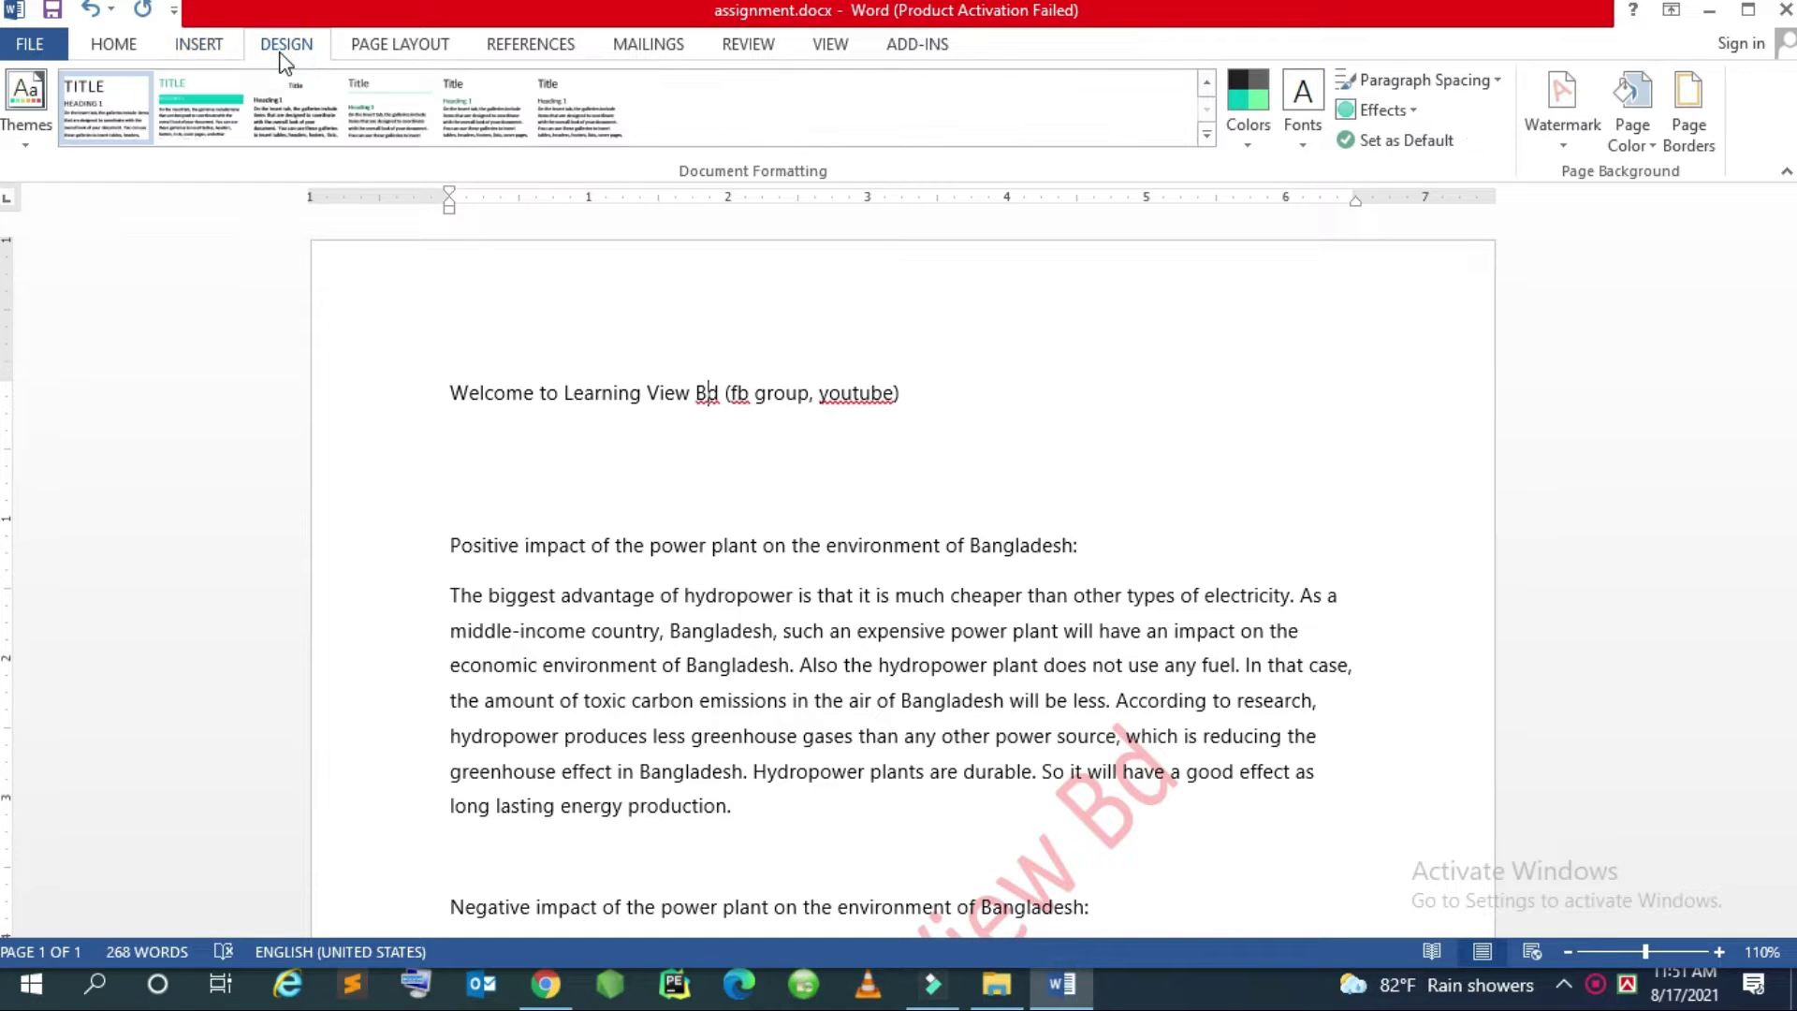
click(42, 121)
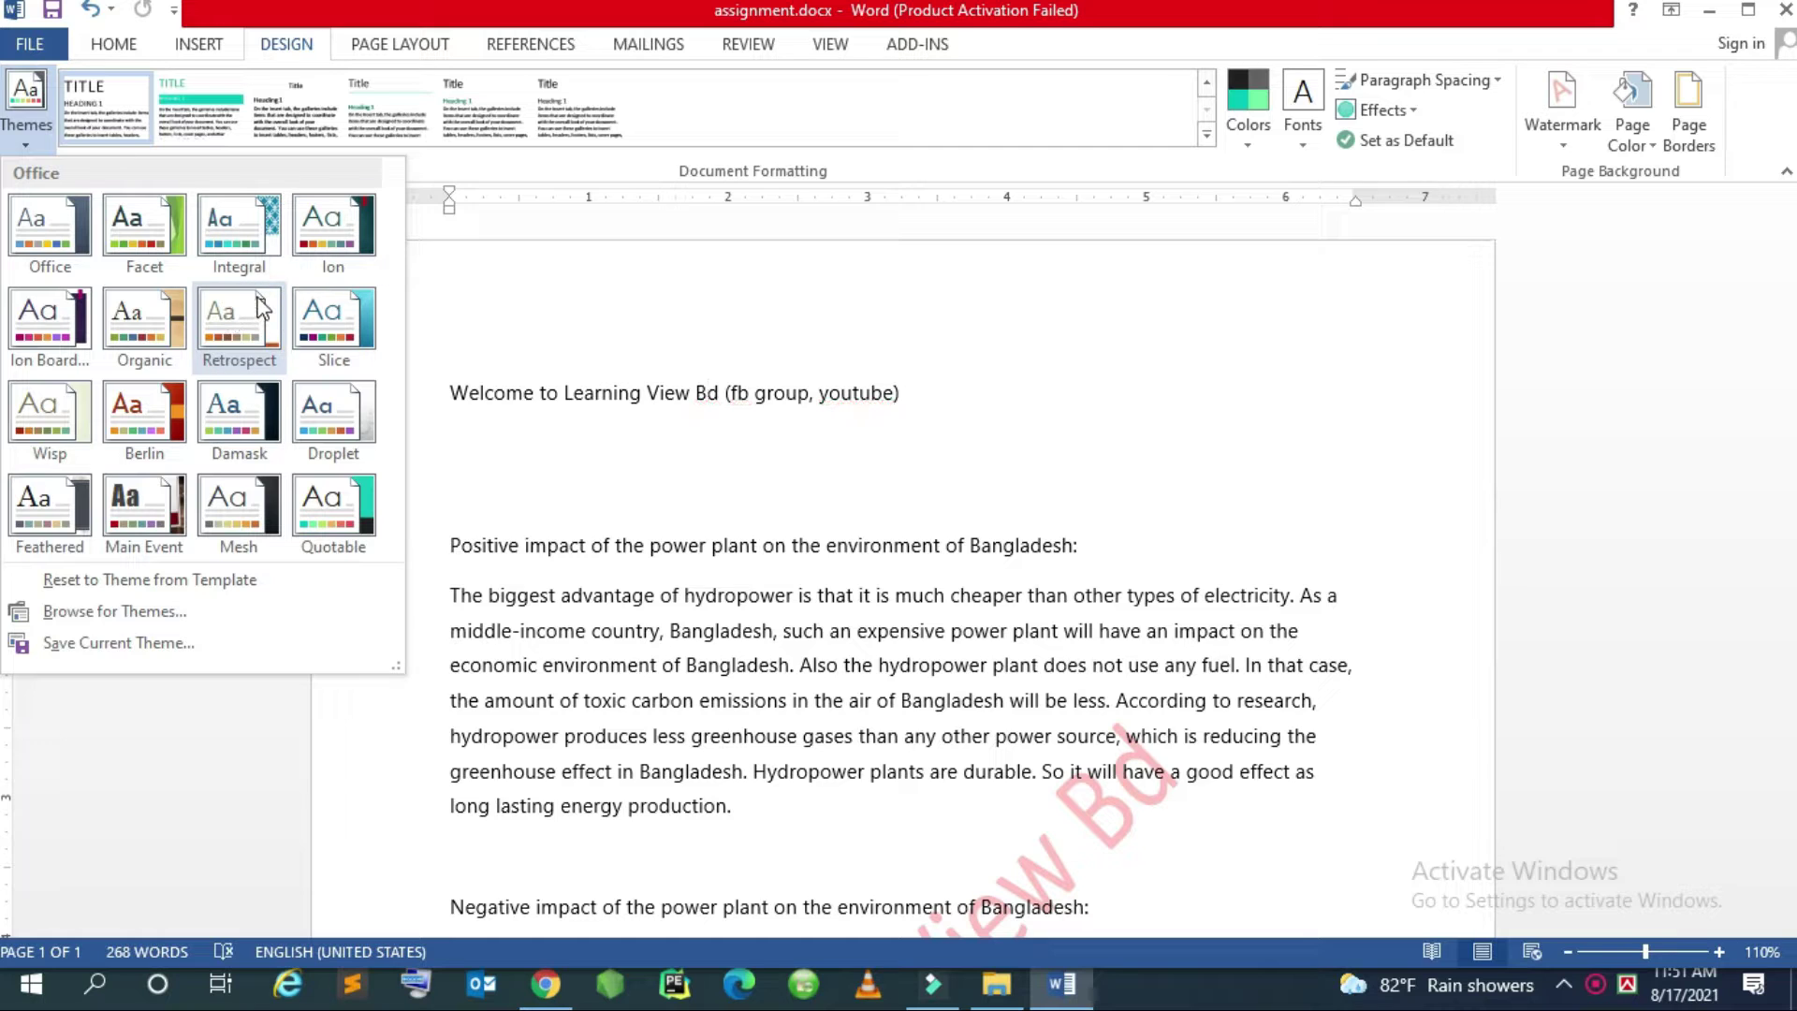
click(704, 482)
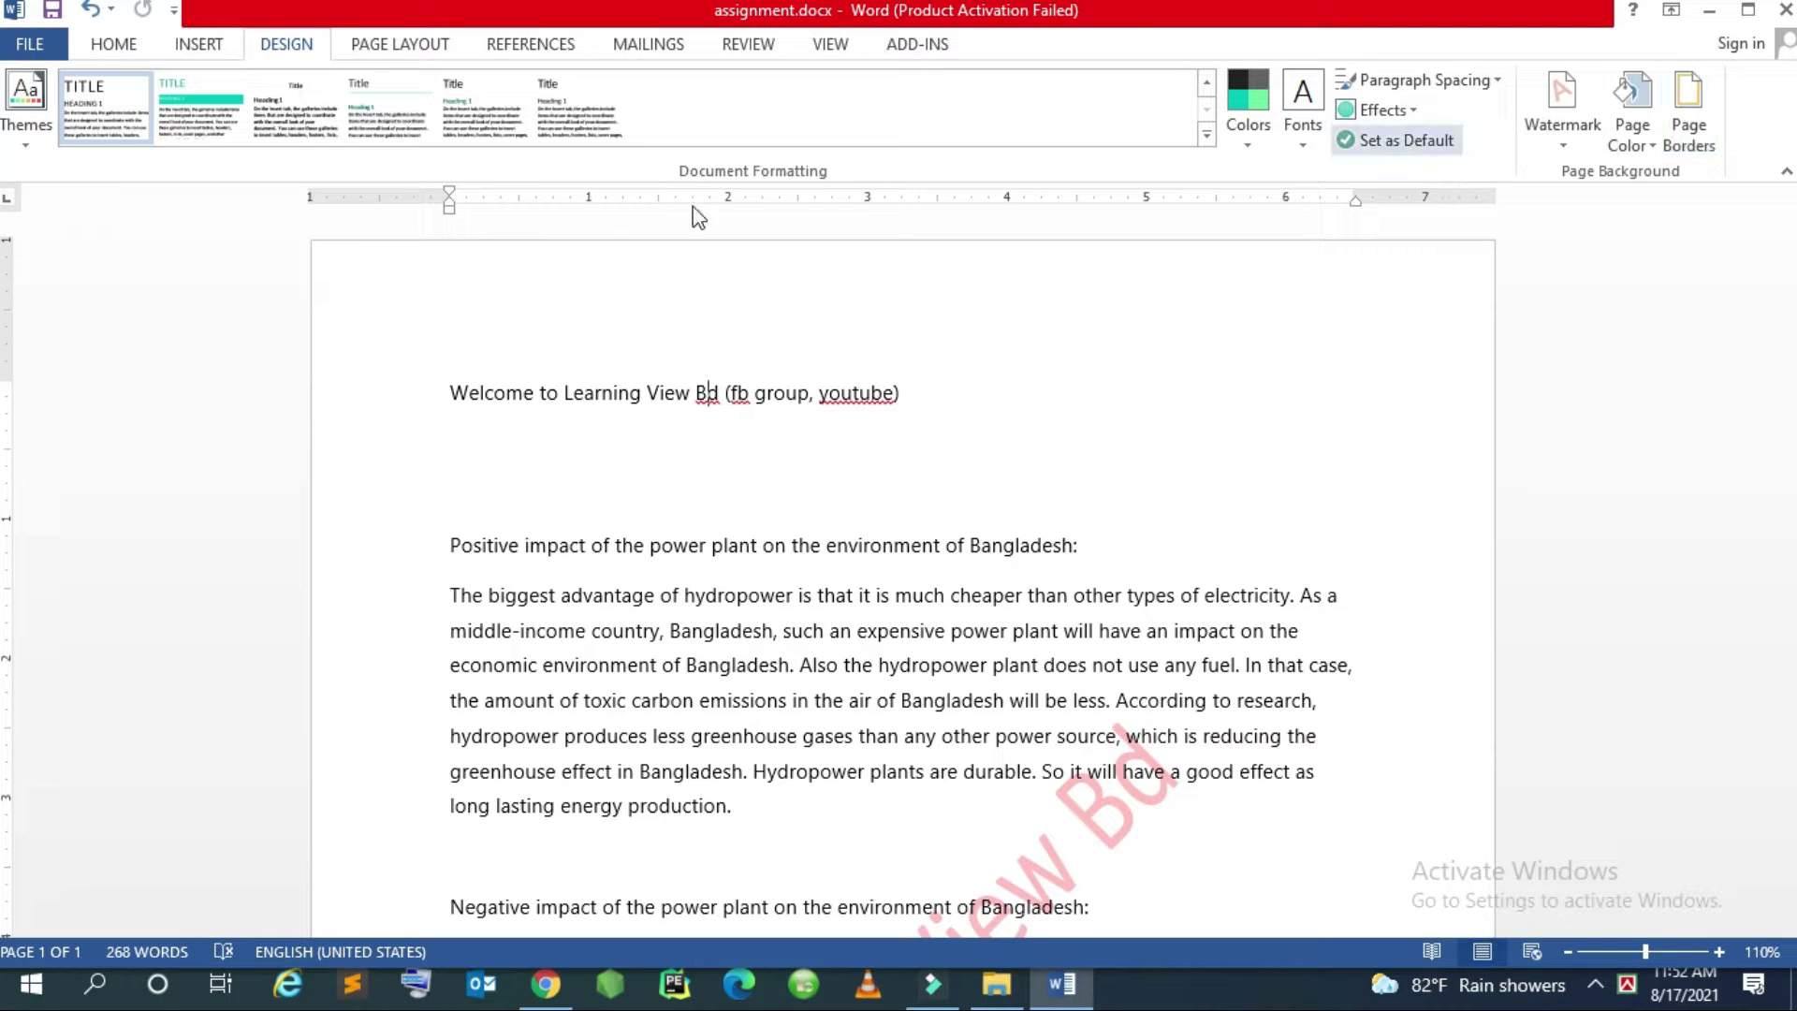
click(21, 131)
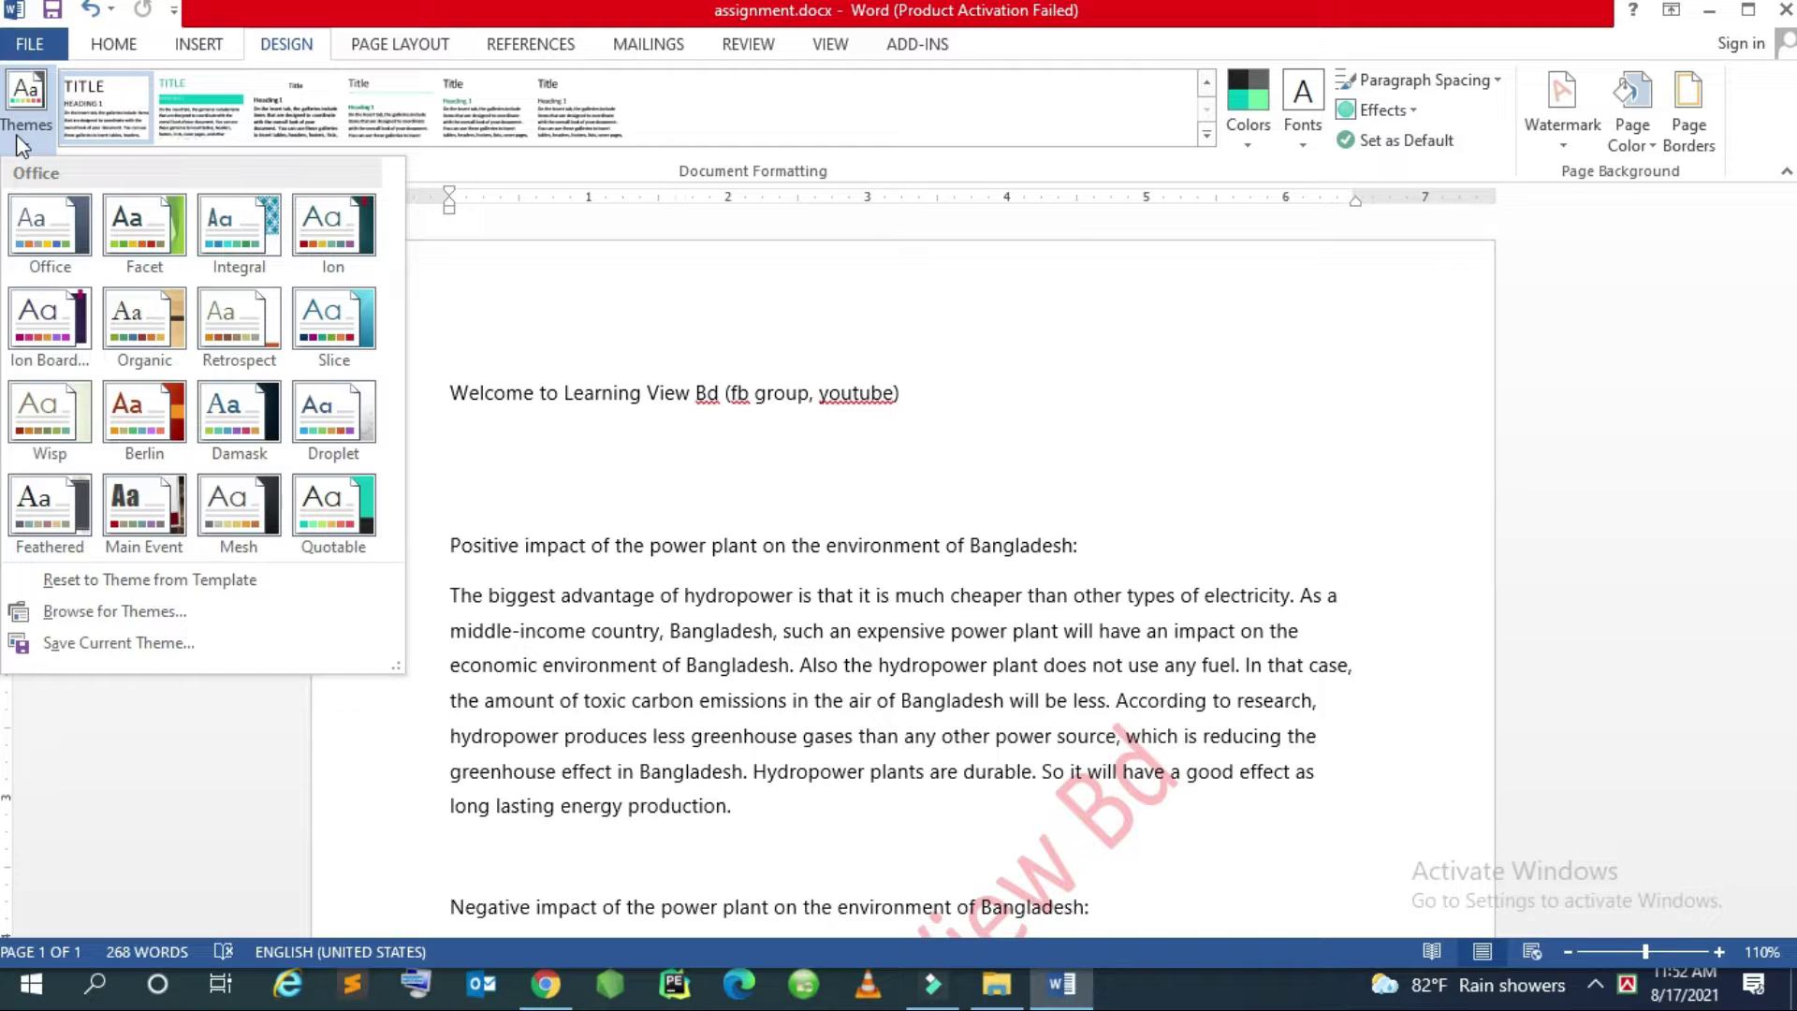
click(132, 229)
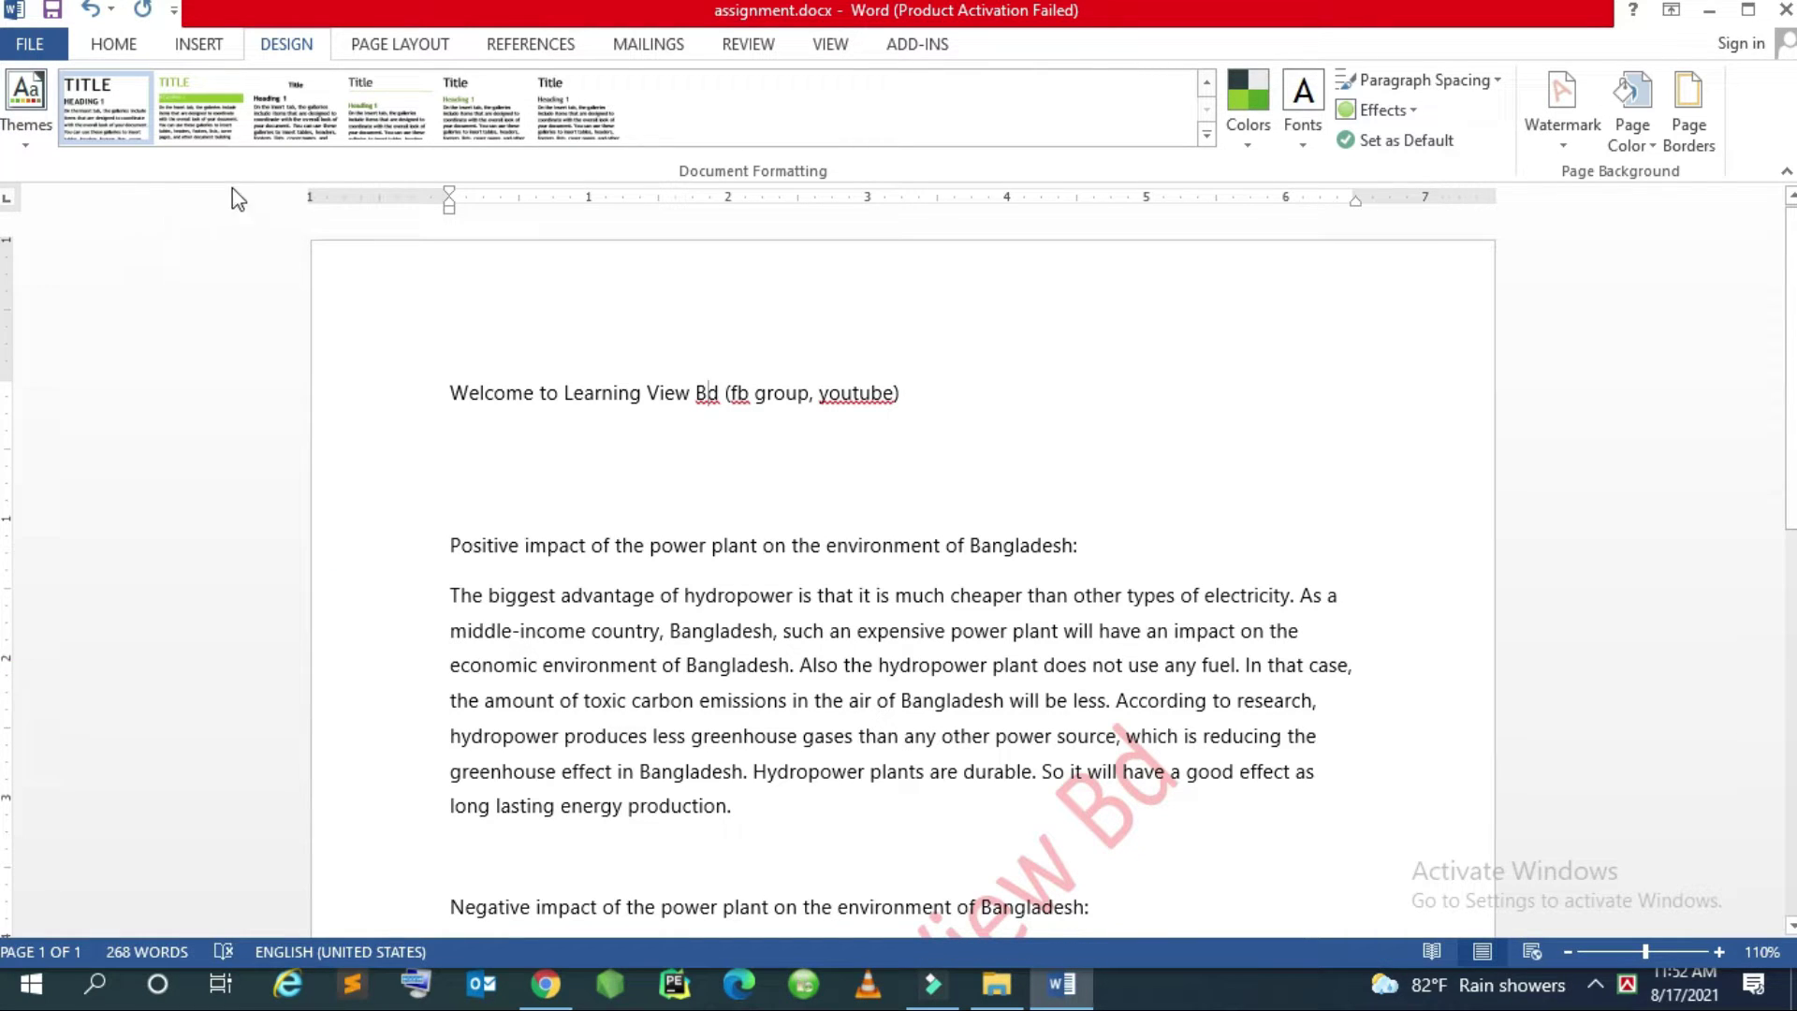
Try the third style set and another style set, then bring up the Themes list
click(295, 115)
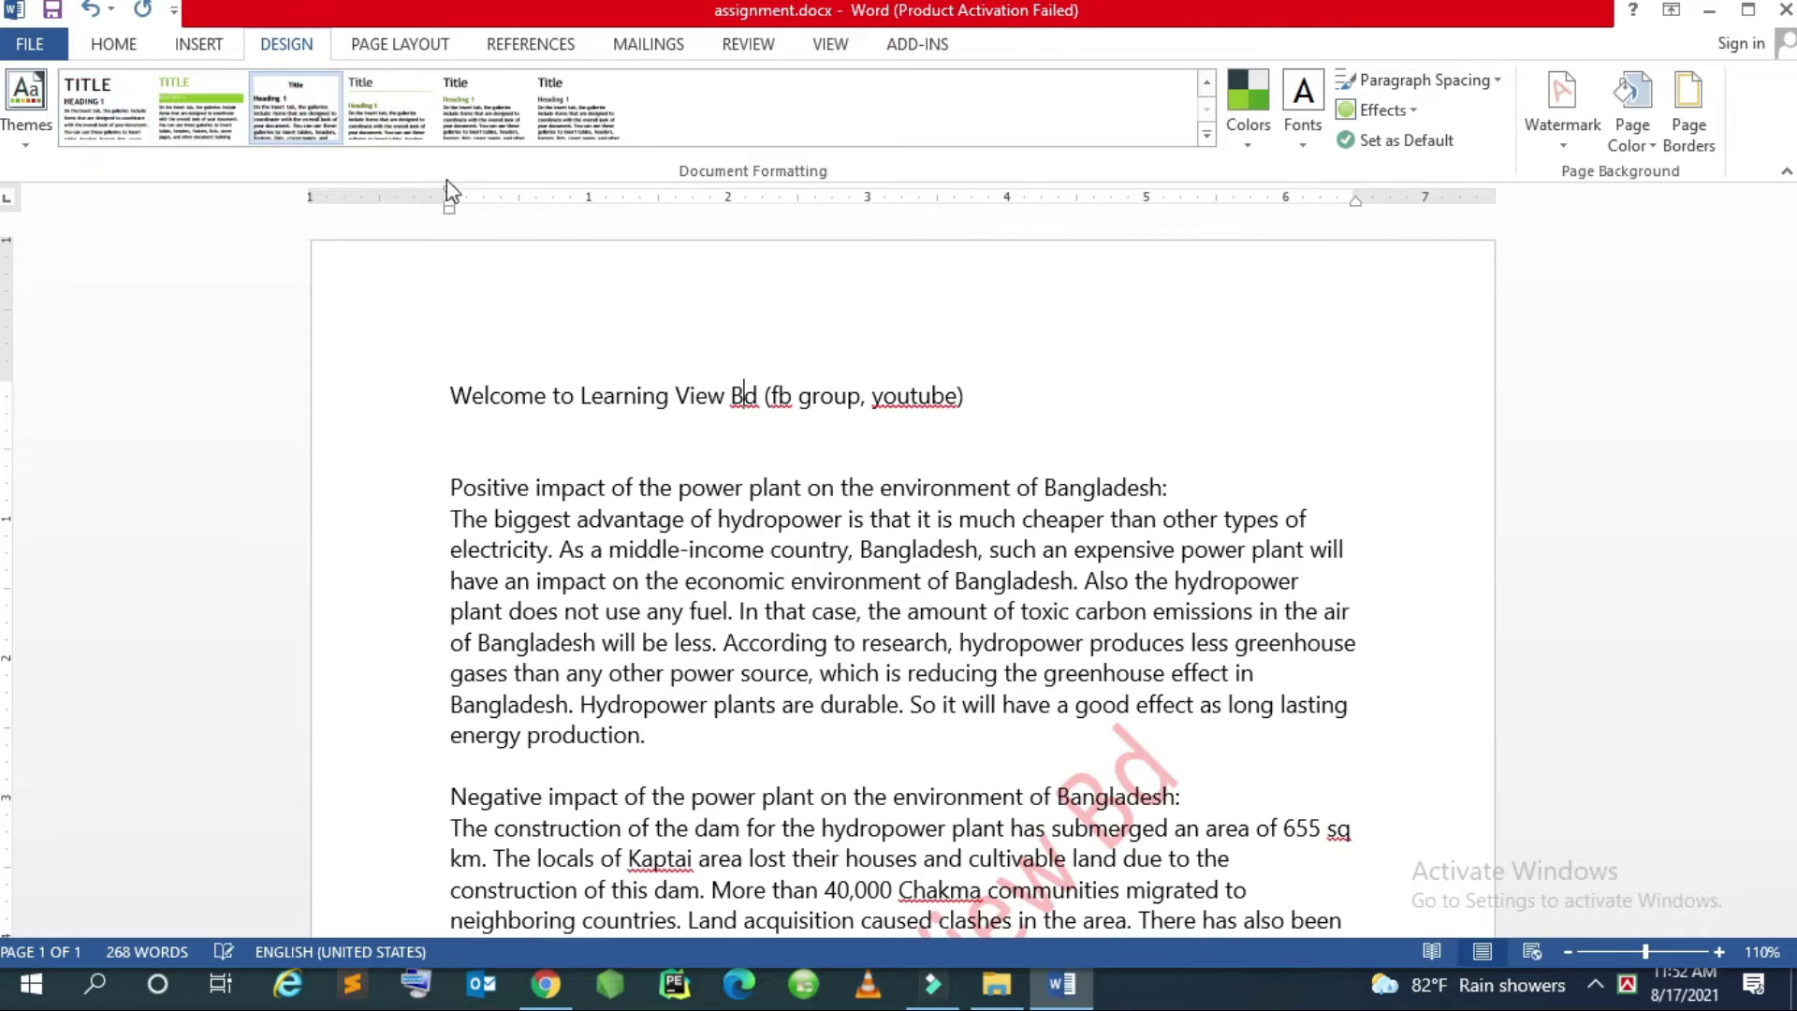
scroll(801, 654, down, 3)
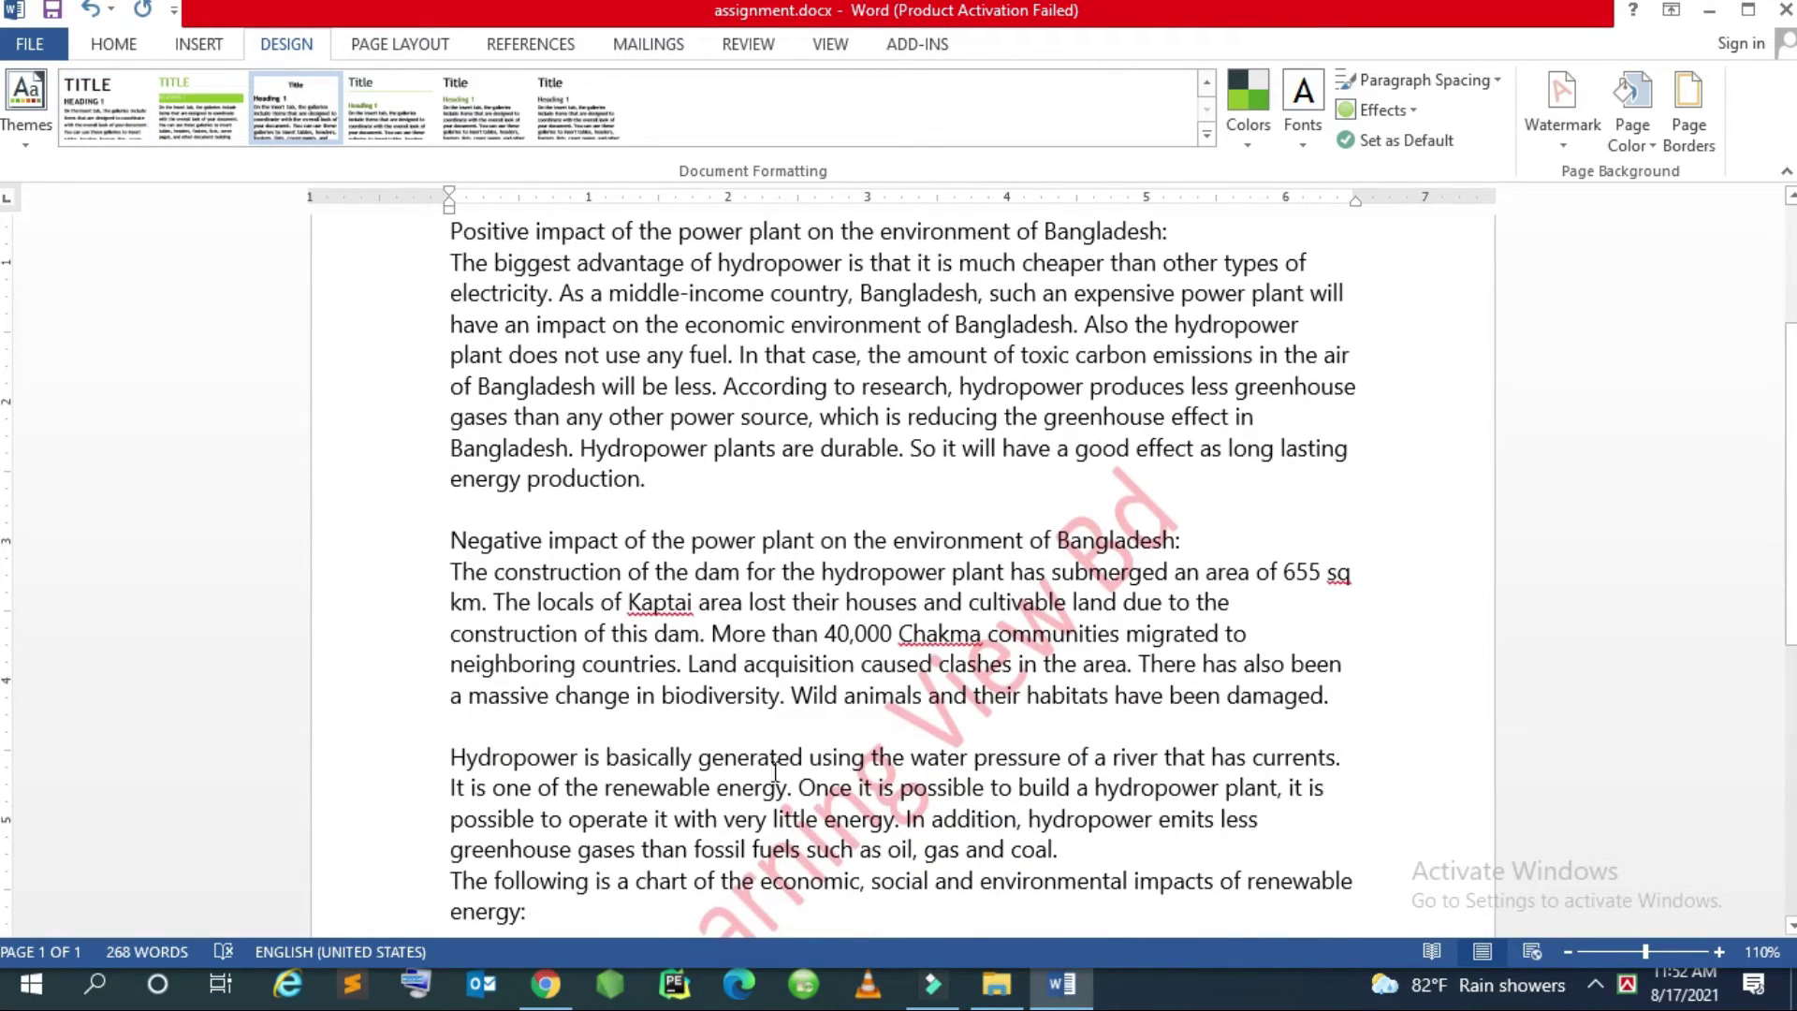
scroll(854, 501, down, 3)
scroll(860, 505, up, 5)
scroll(859, 505, up, 2)
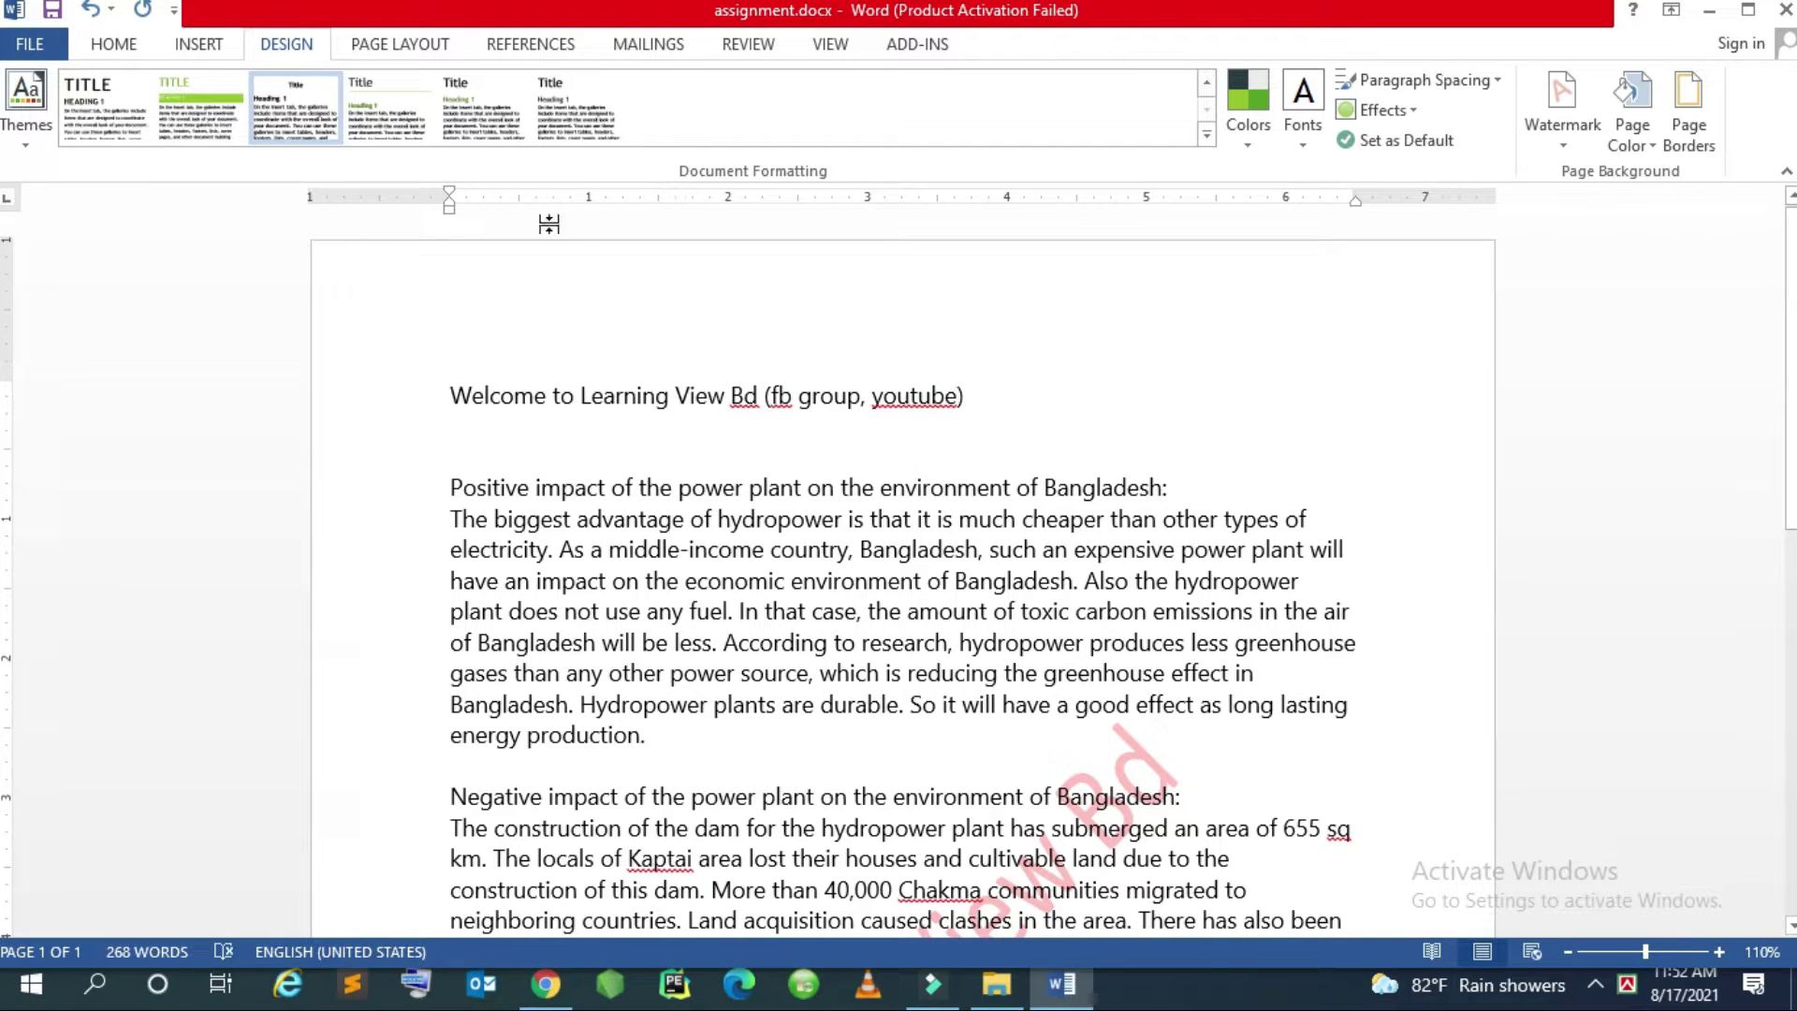
click(547, 142)
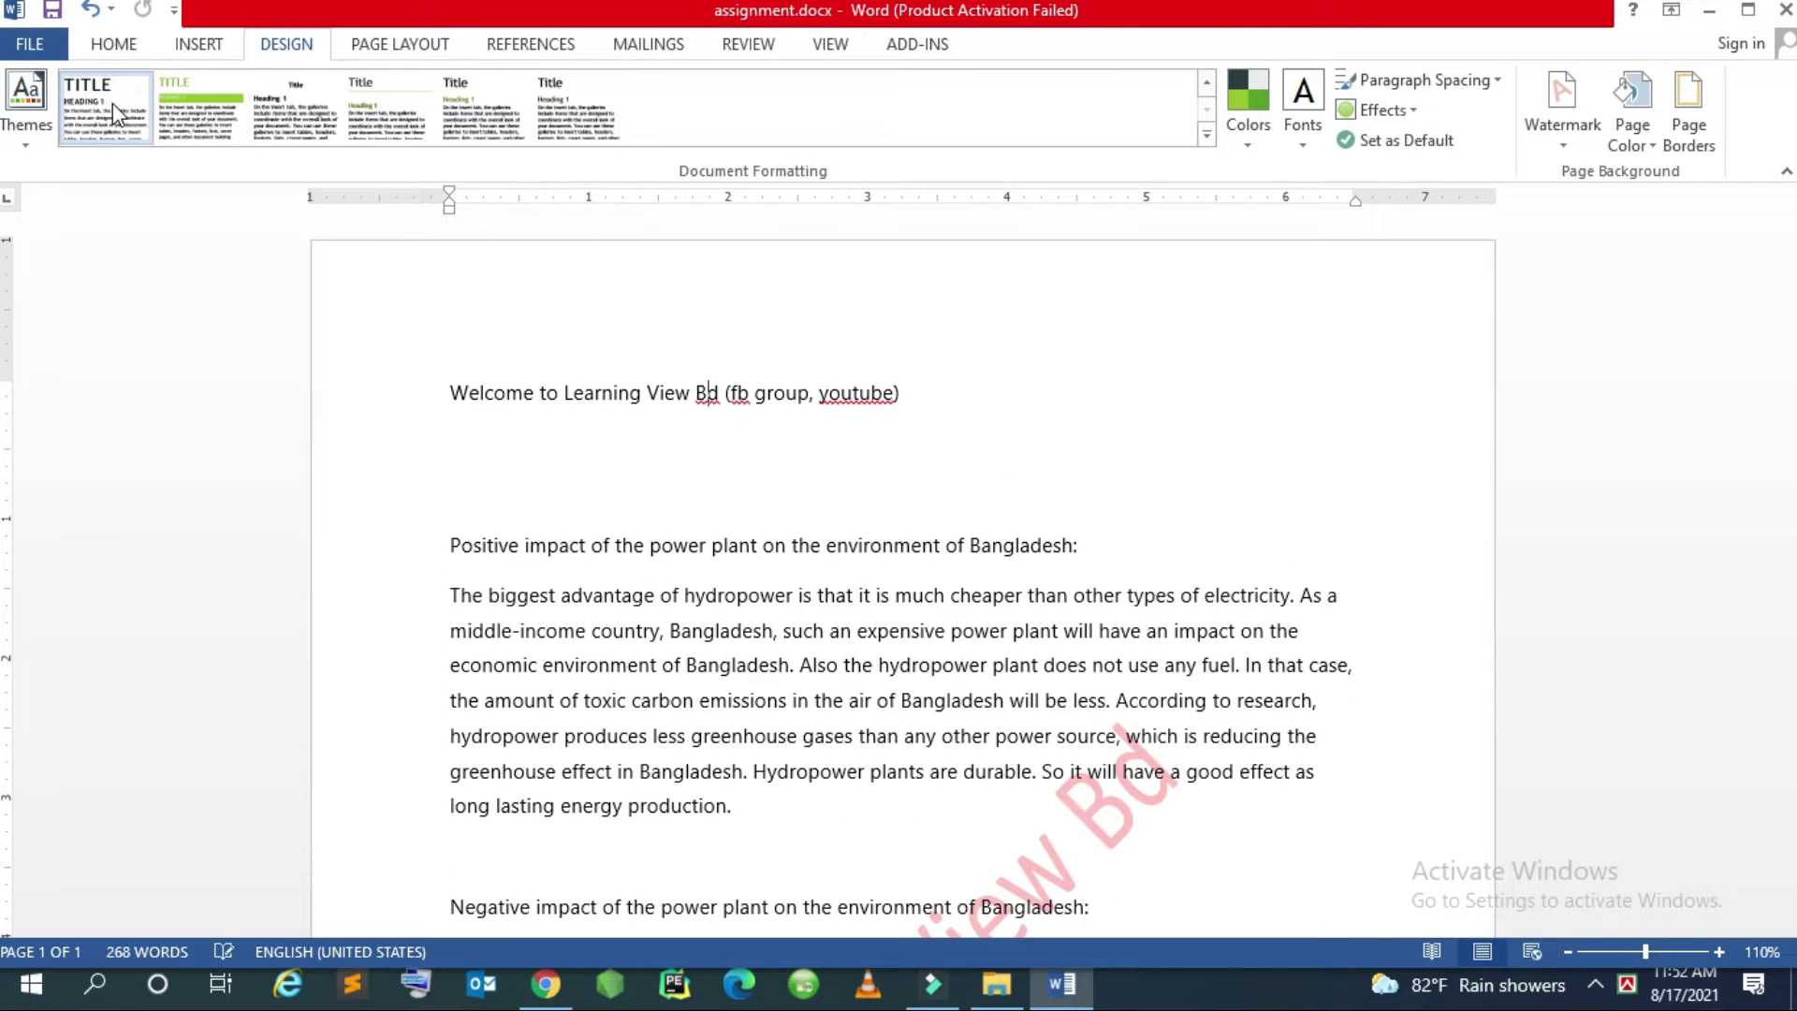
click(26, 103)
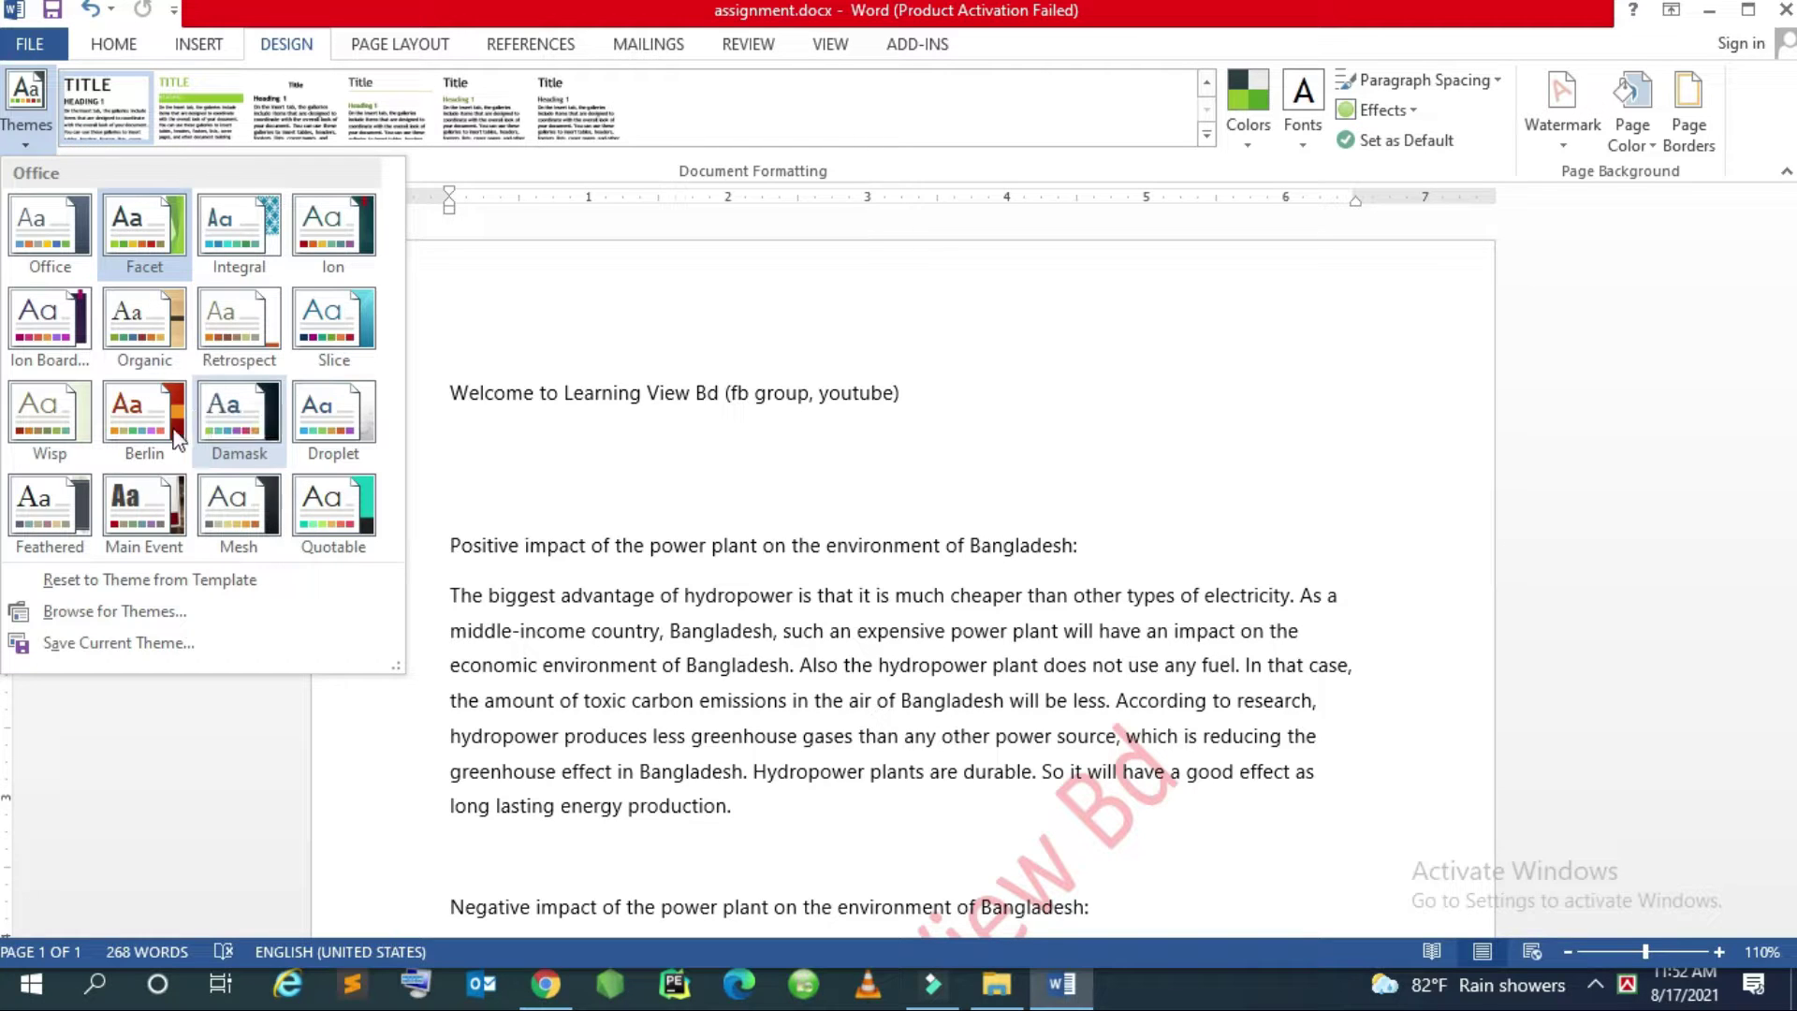
Open Browse for Themes and cancel without loading a theme file
click(125, 610)
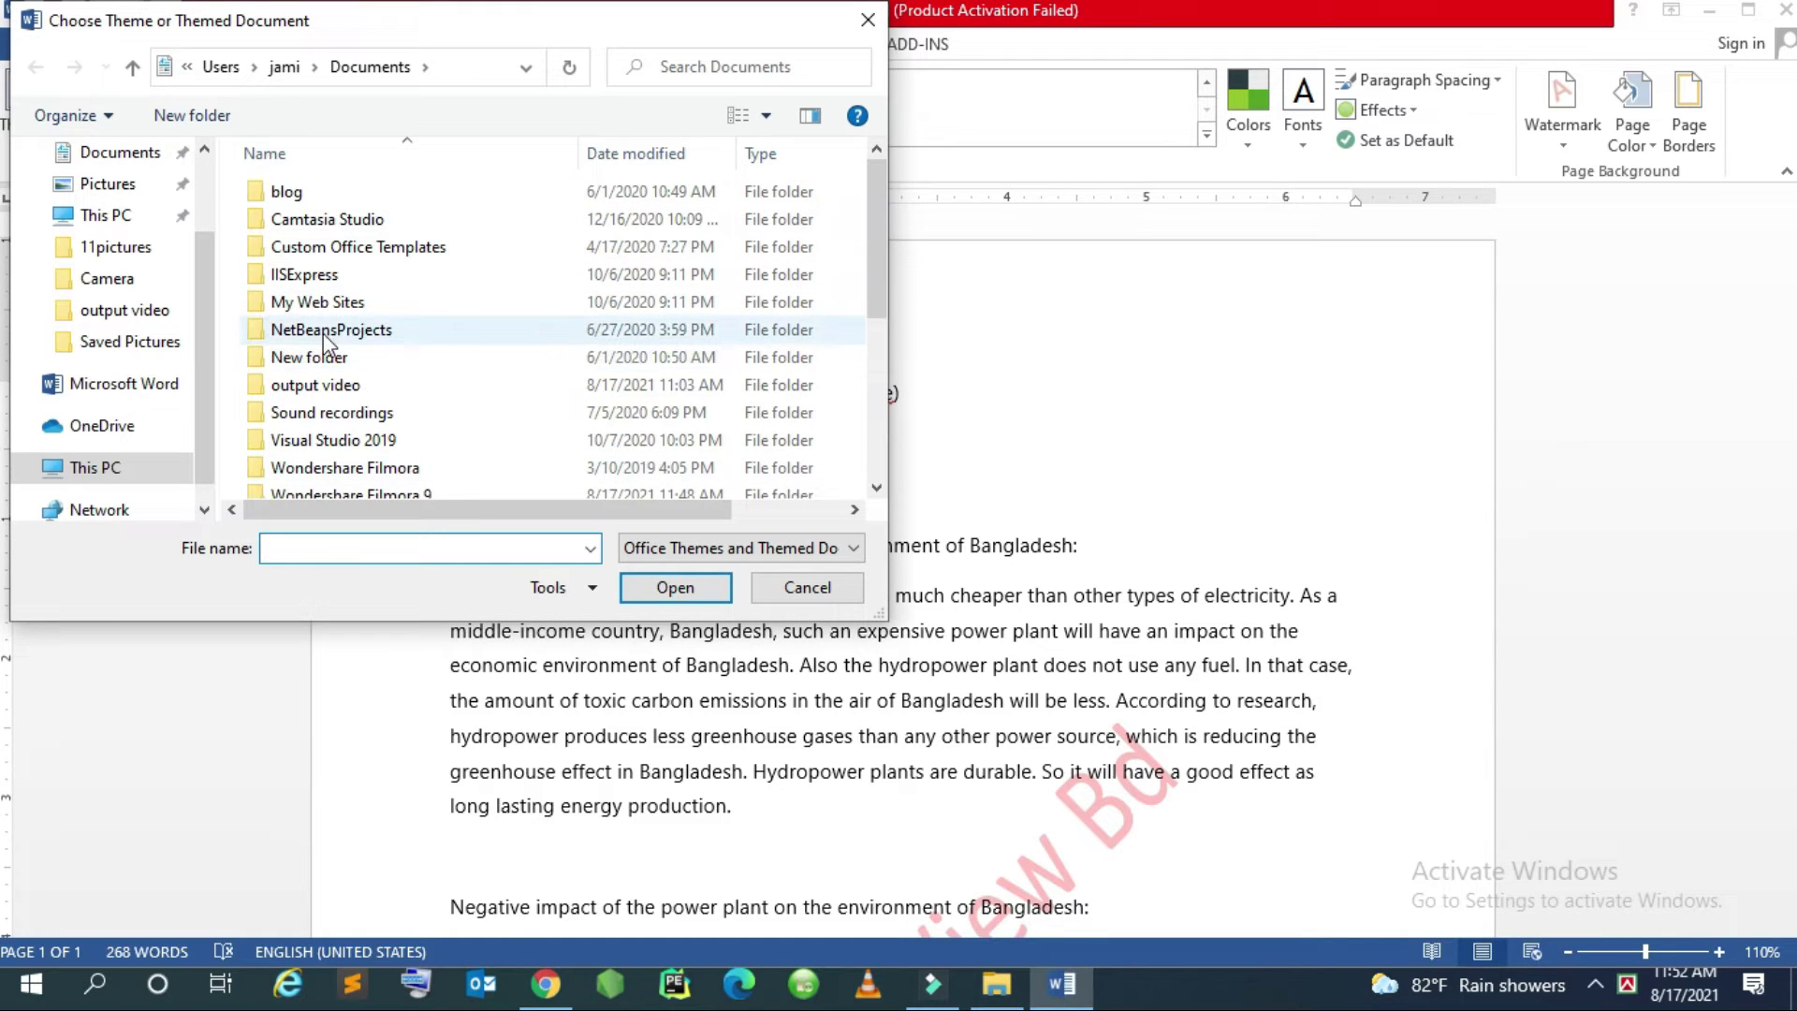
scroll(323, 334, down, 3)
click(794, 589)
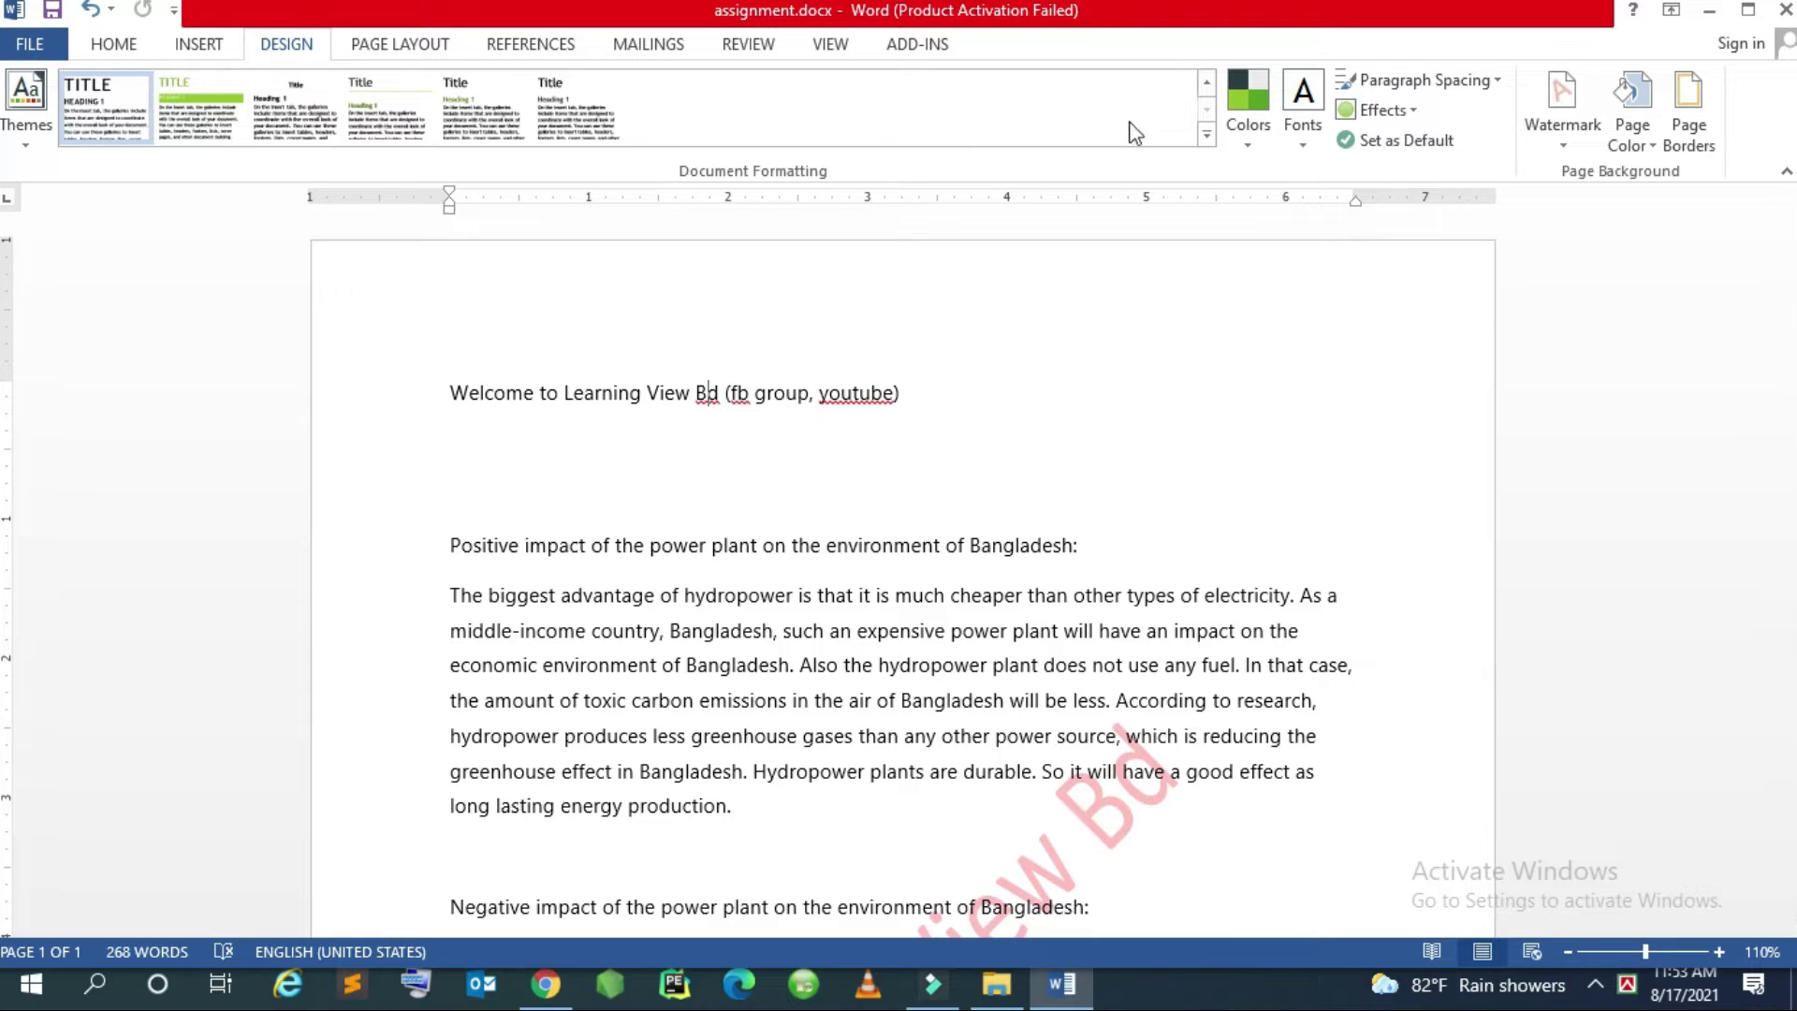
Look through the theme Colors and Fonts lists, closing both without applying any
click(1255, 127)
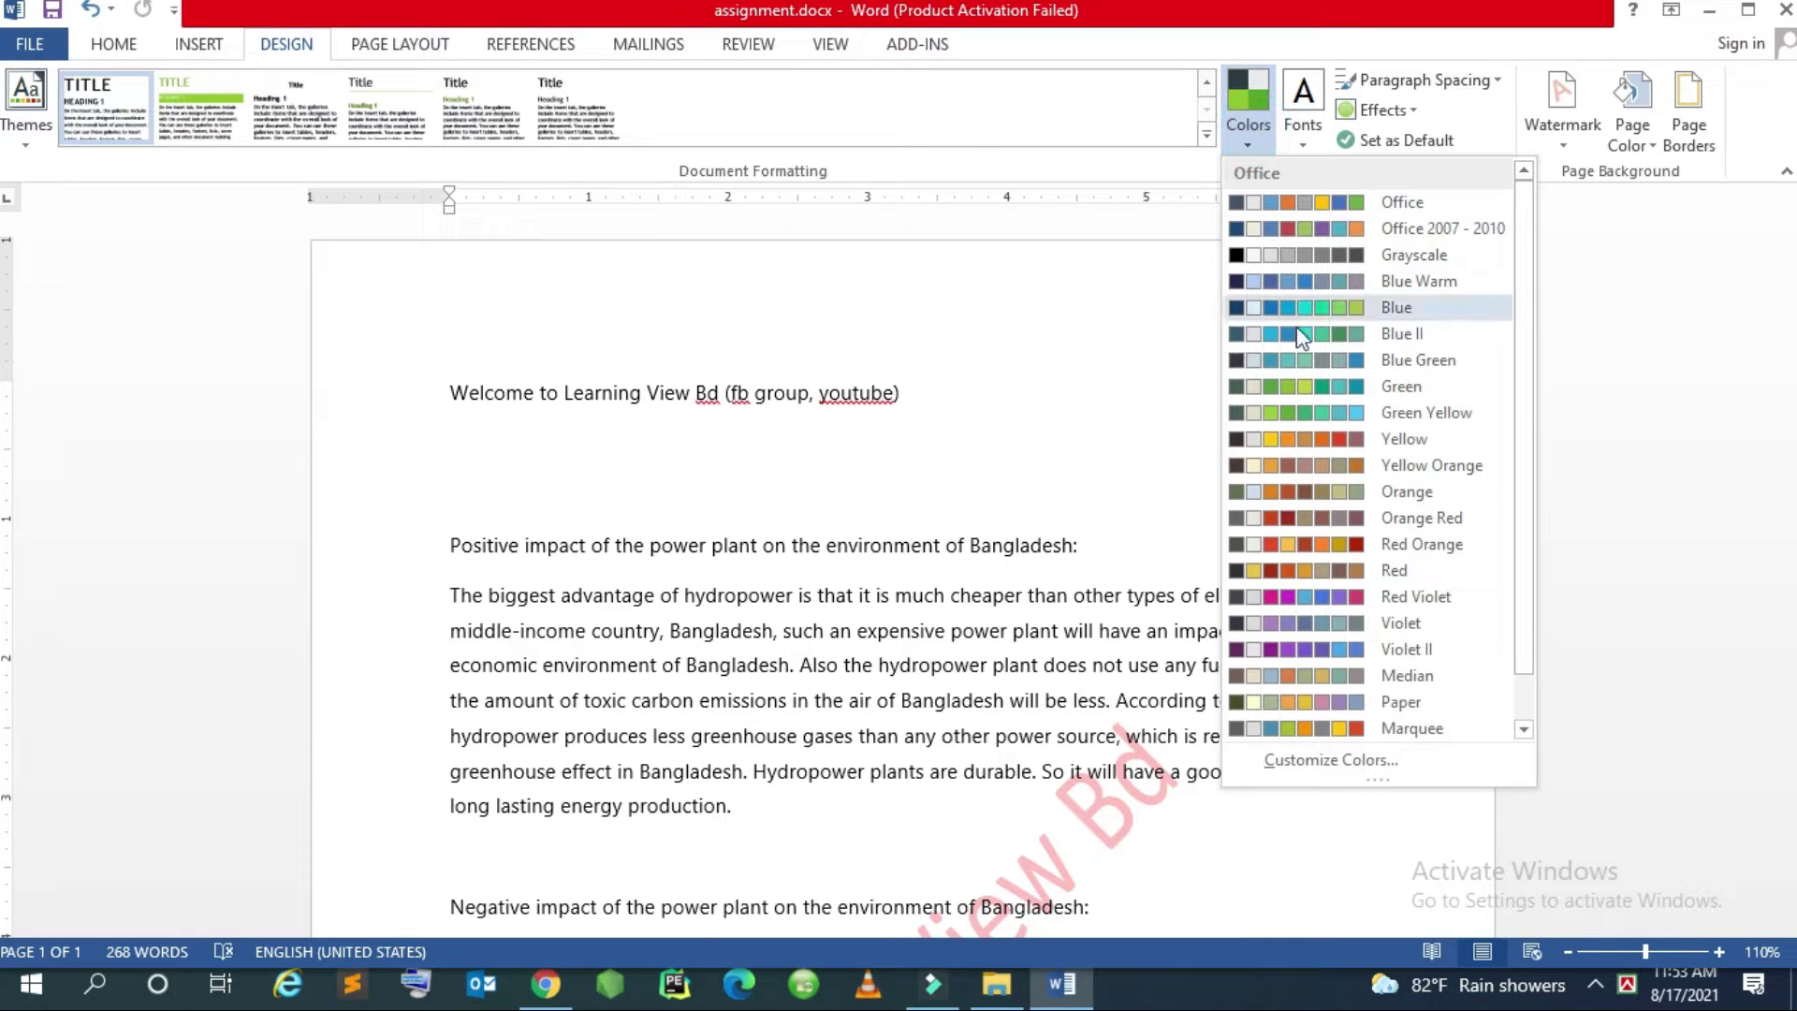
click(1070, 603)
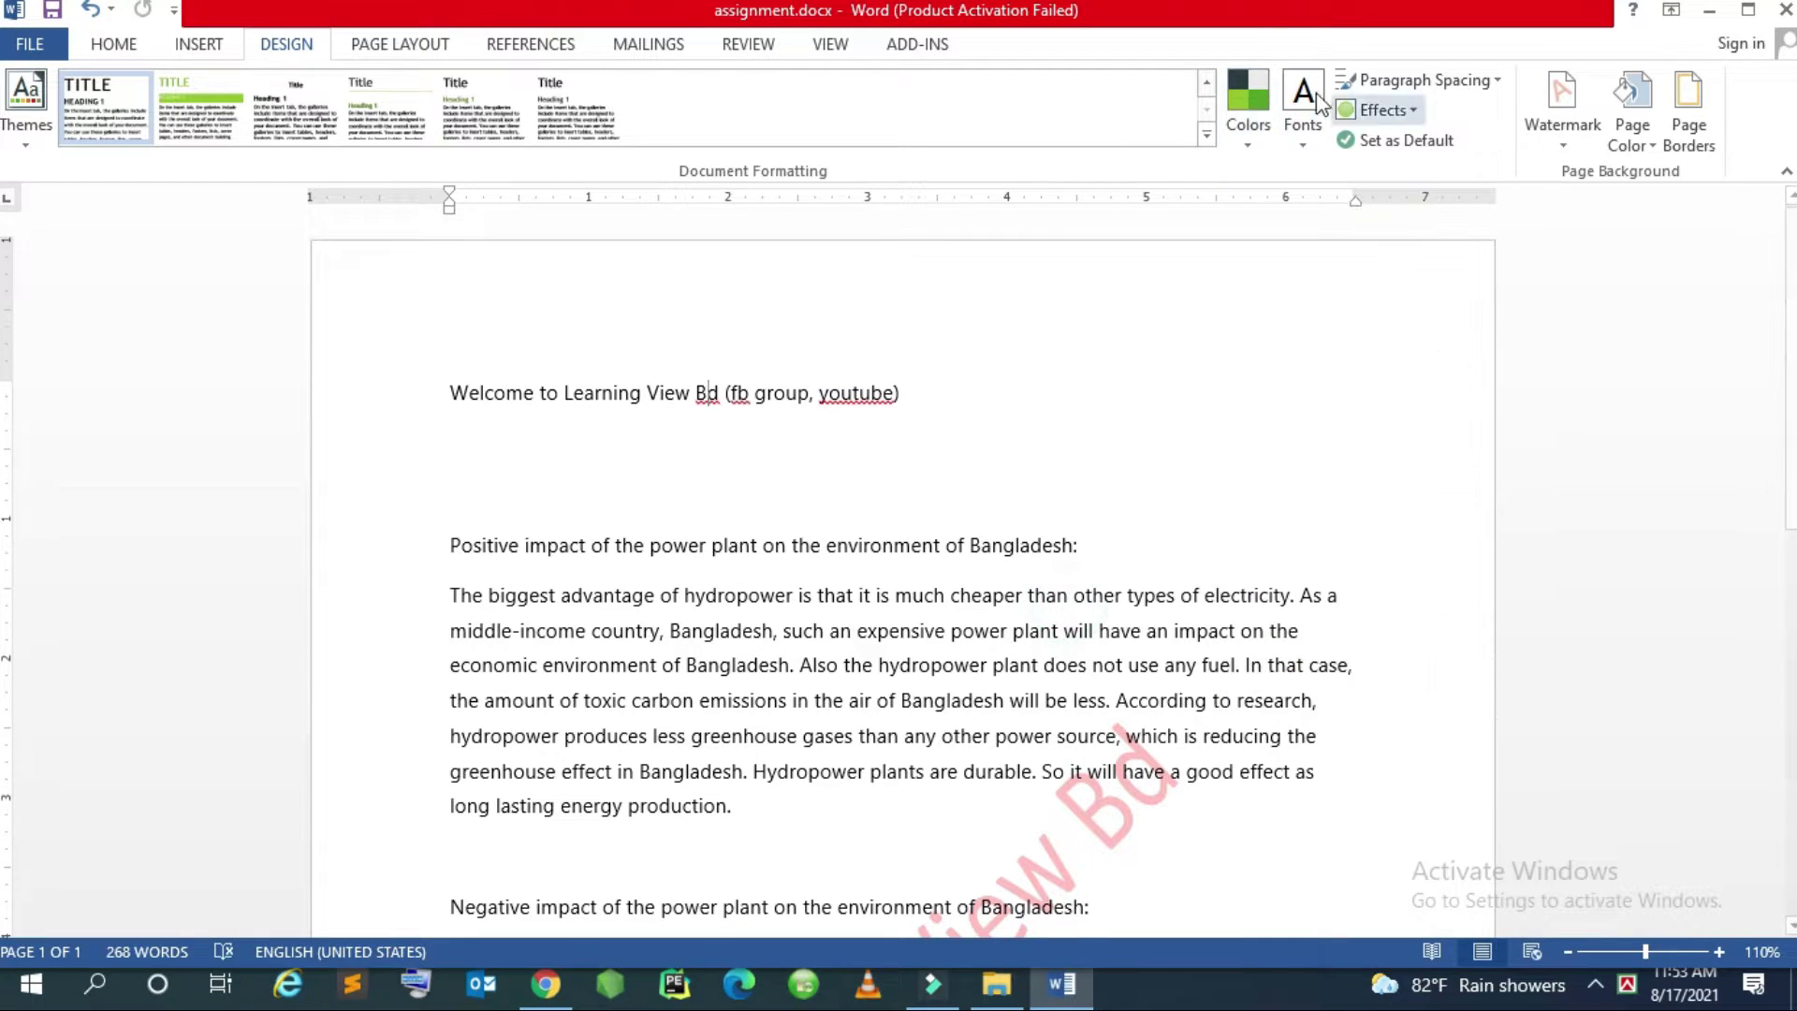
click(1307, 91)
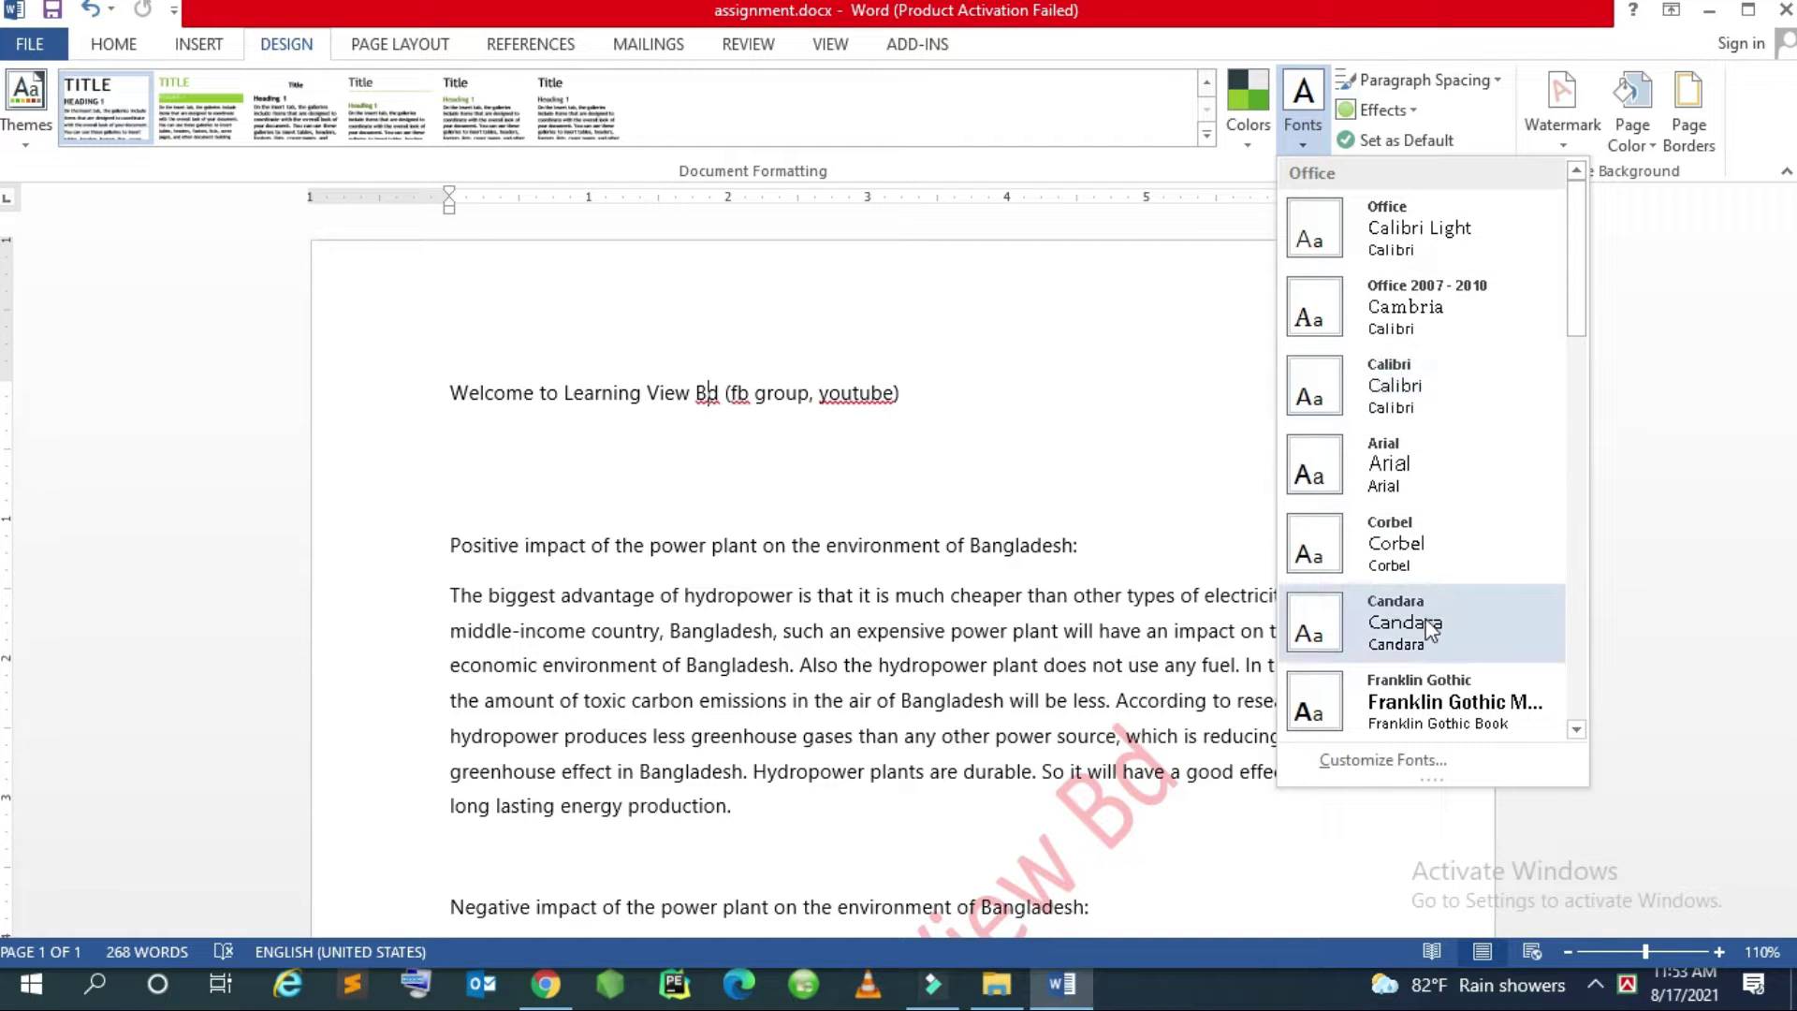
scroll(1423, 629, down, 5)
scroll(1429, 629, down, 10)
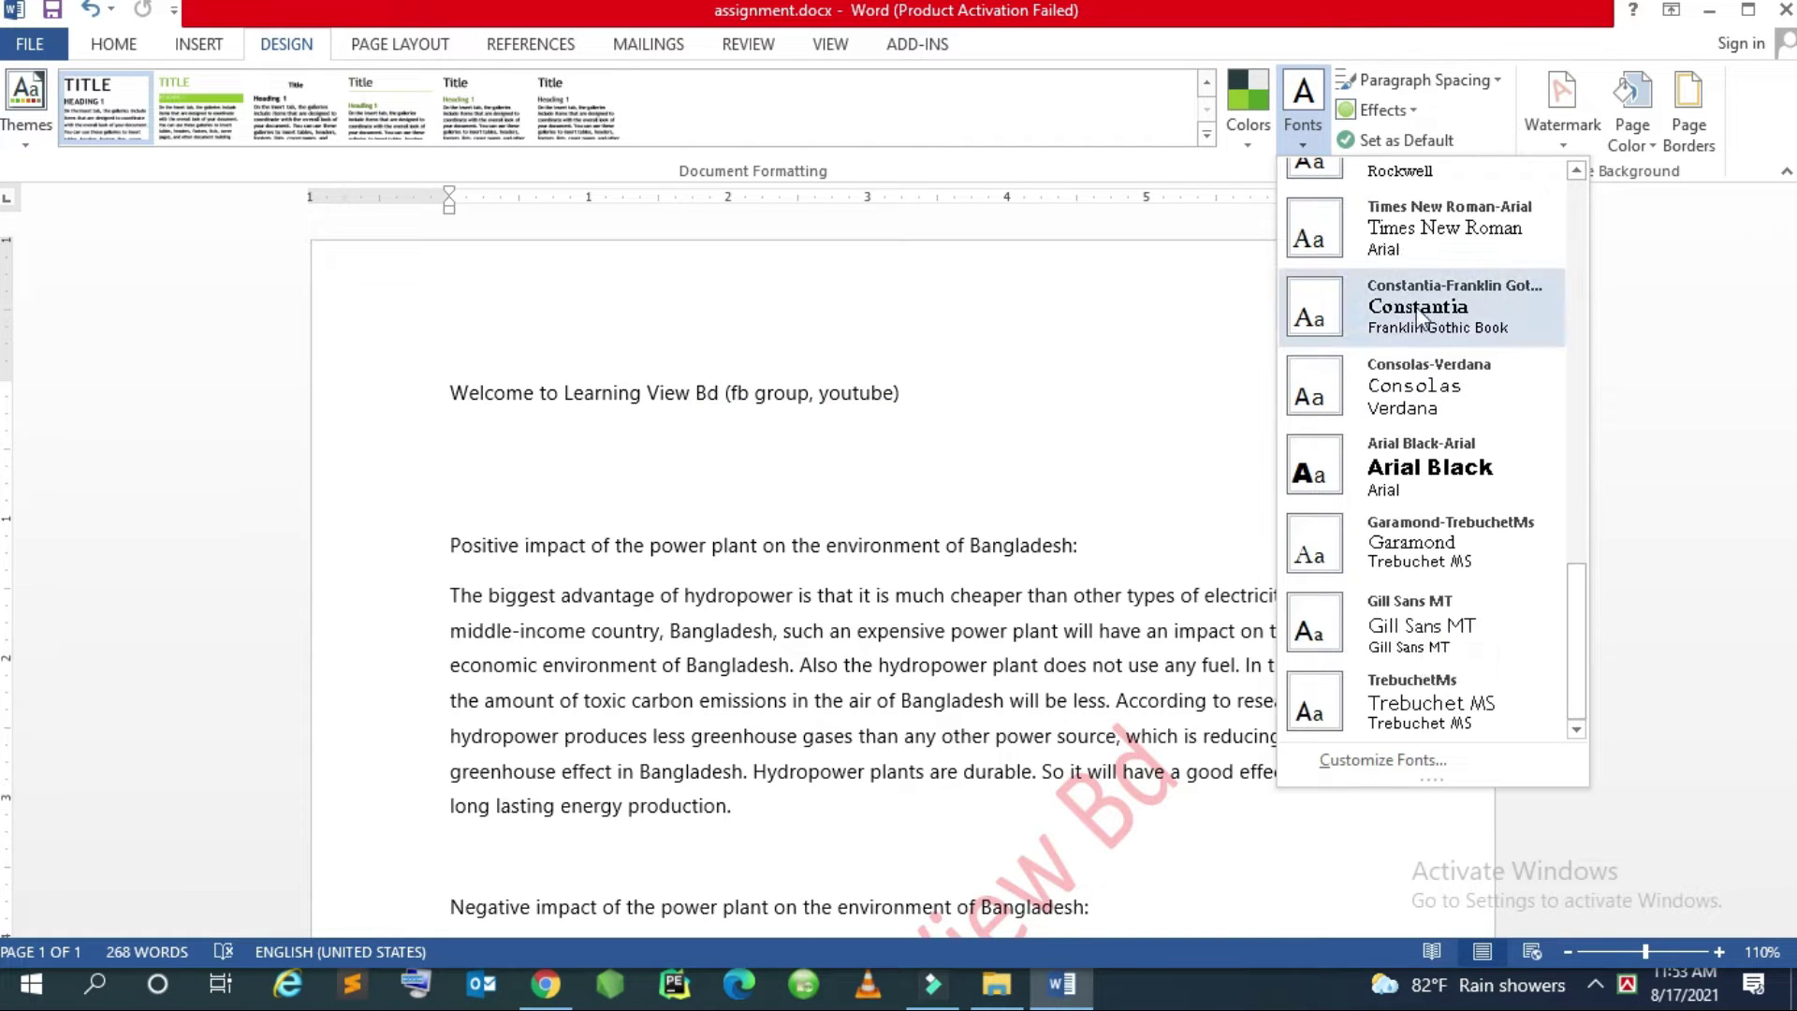
click(1045, 564)
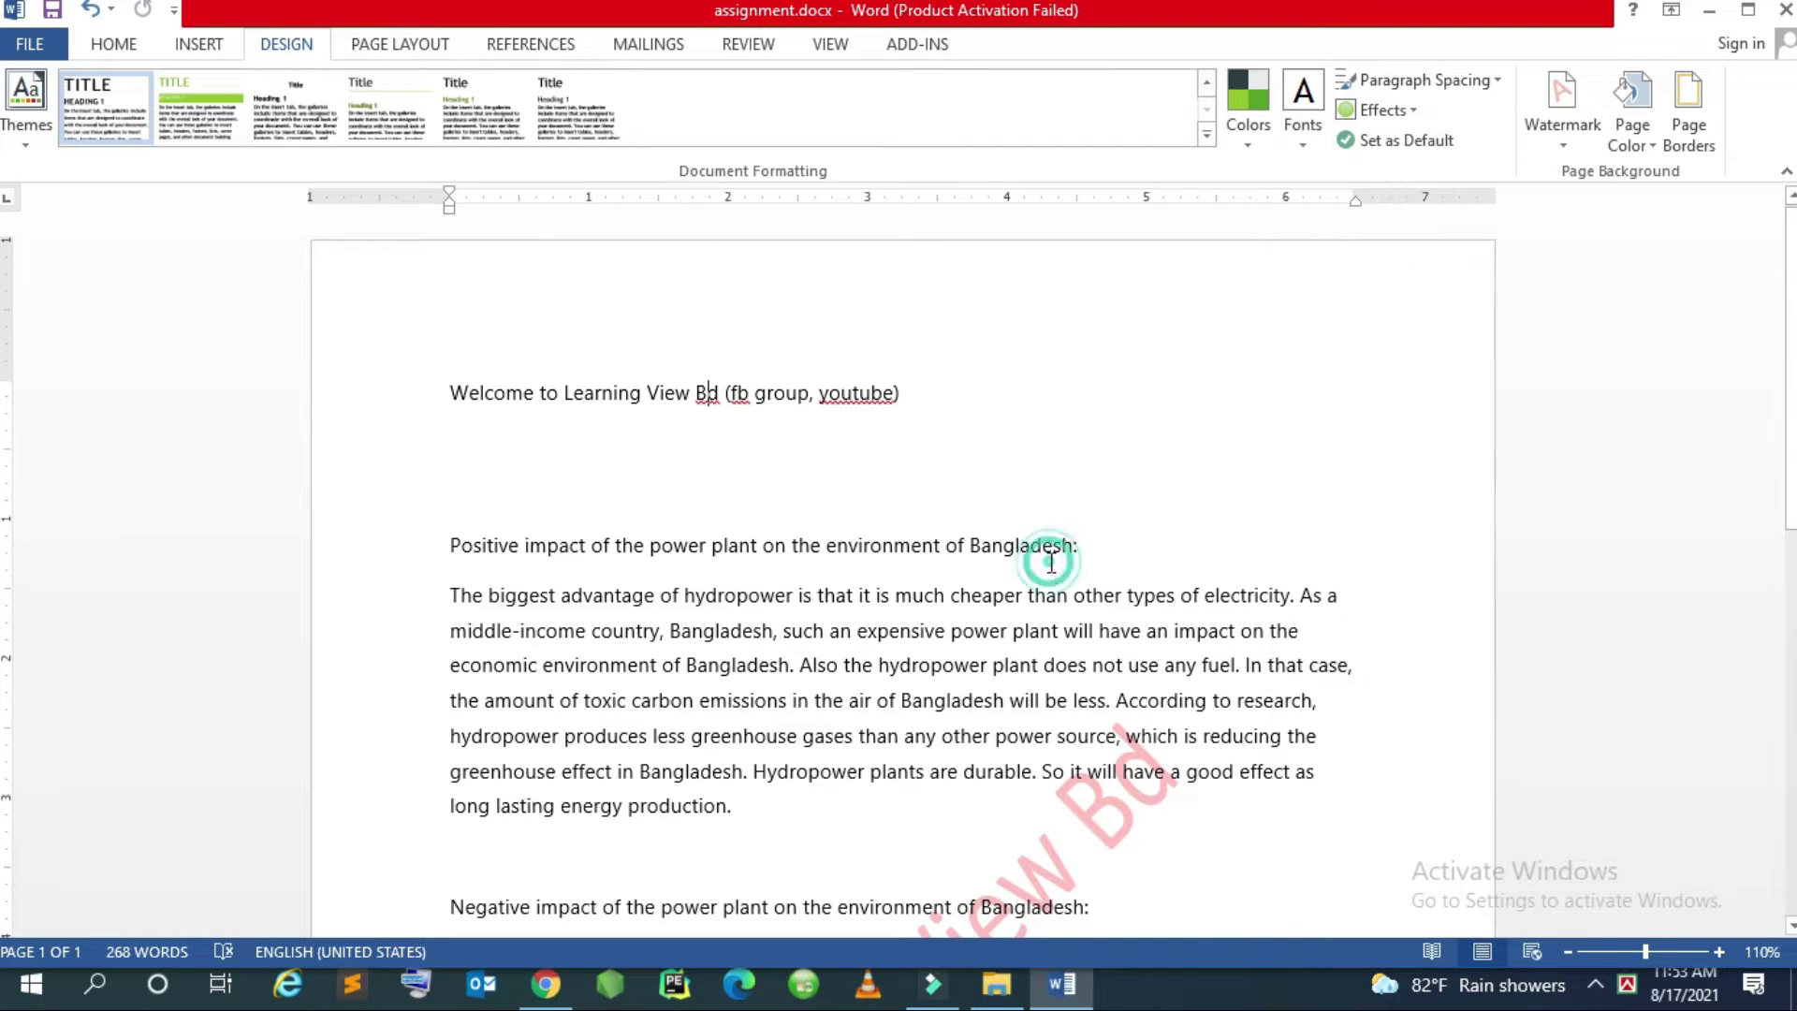
Check the Home font list without changing the Trebuchet MS font, then return to Design
click(113, 44)
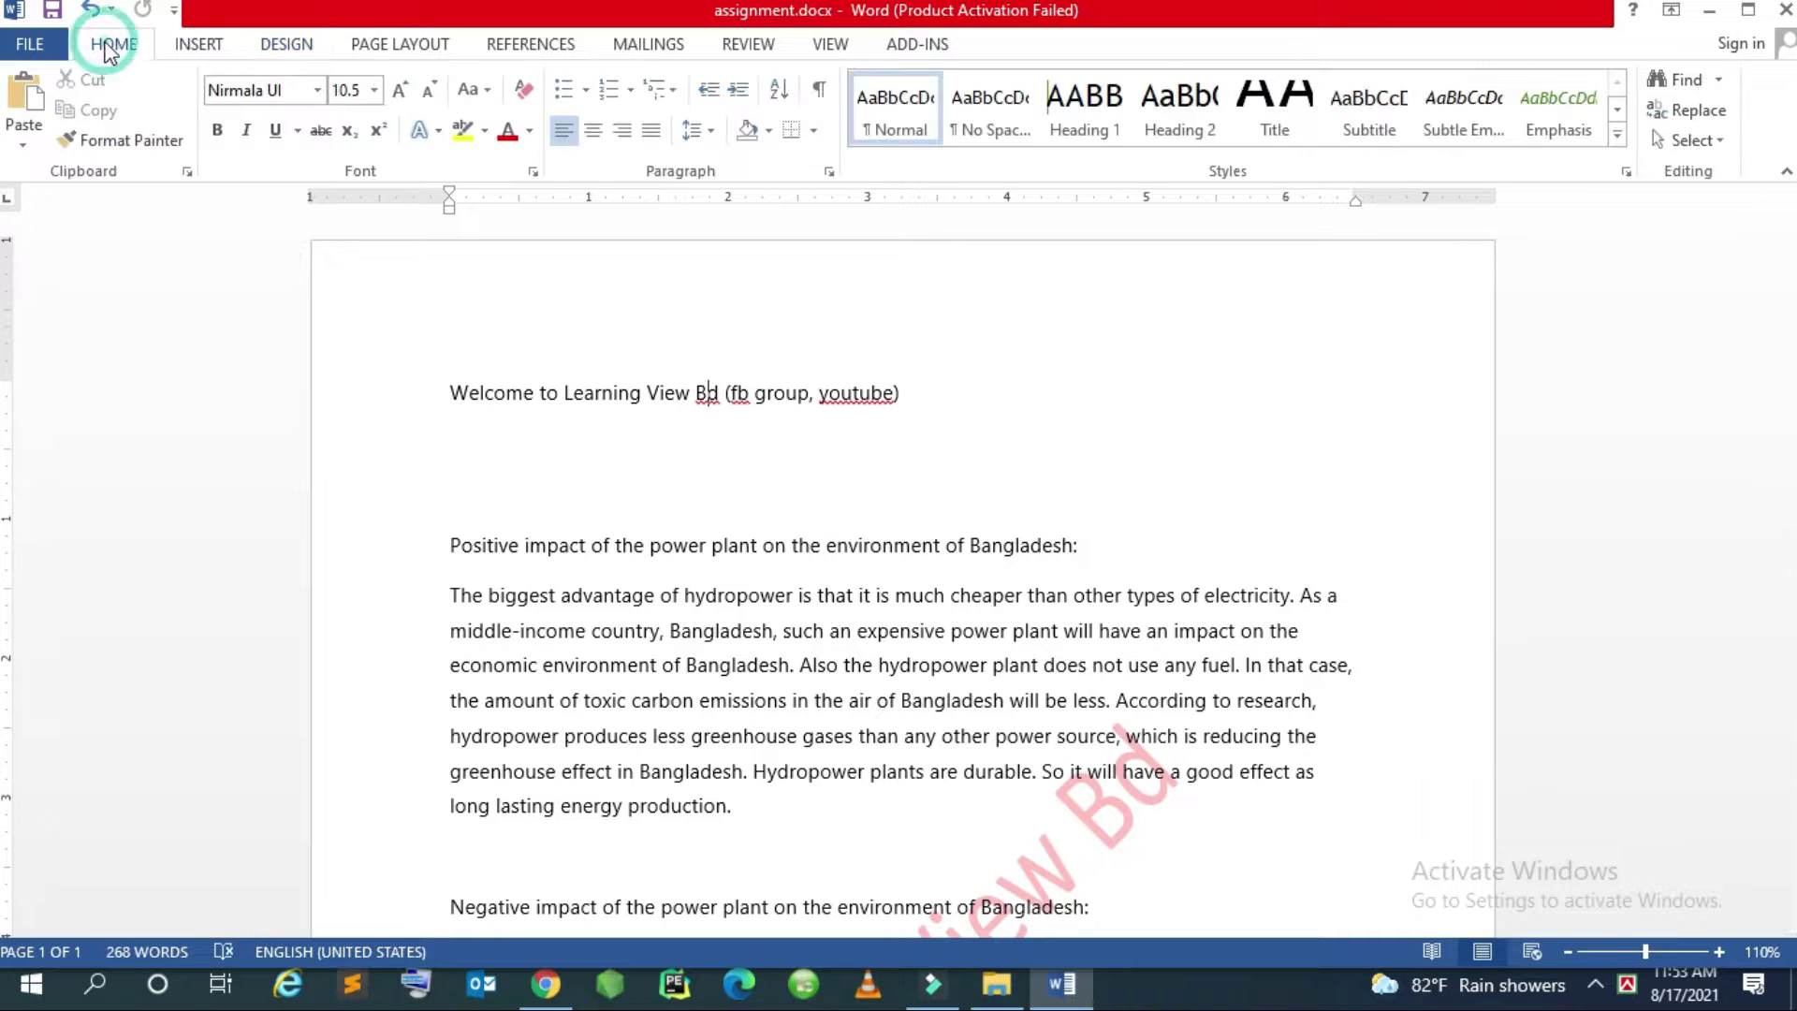
click(319, 91)
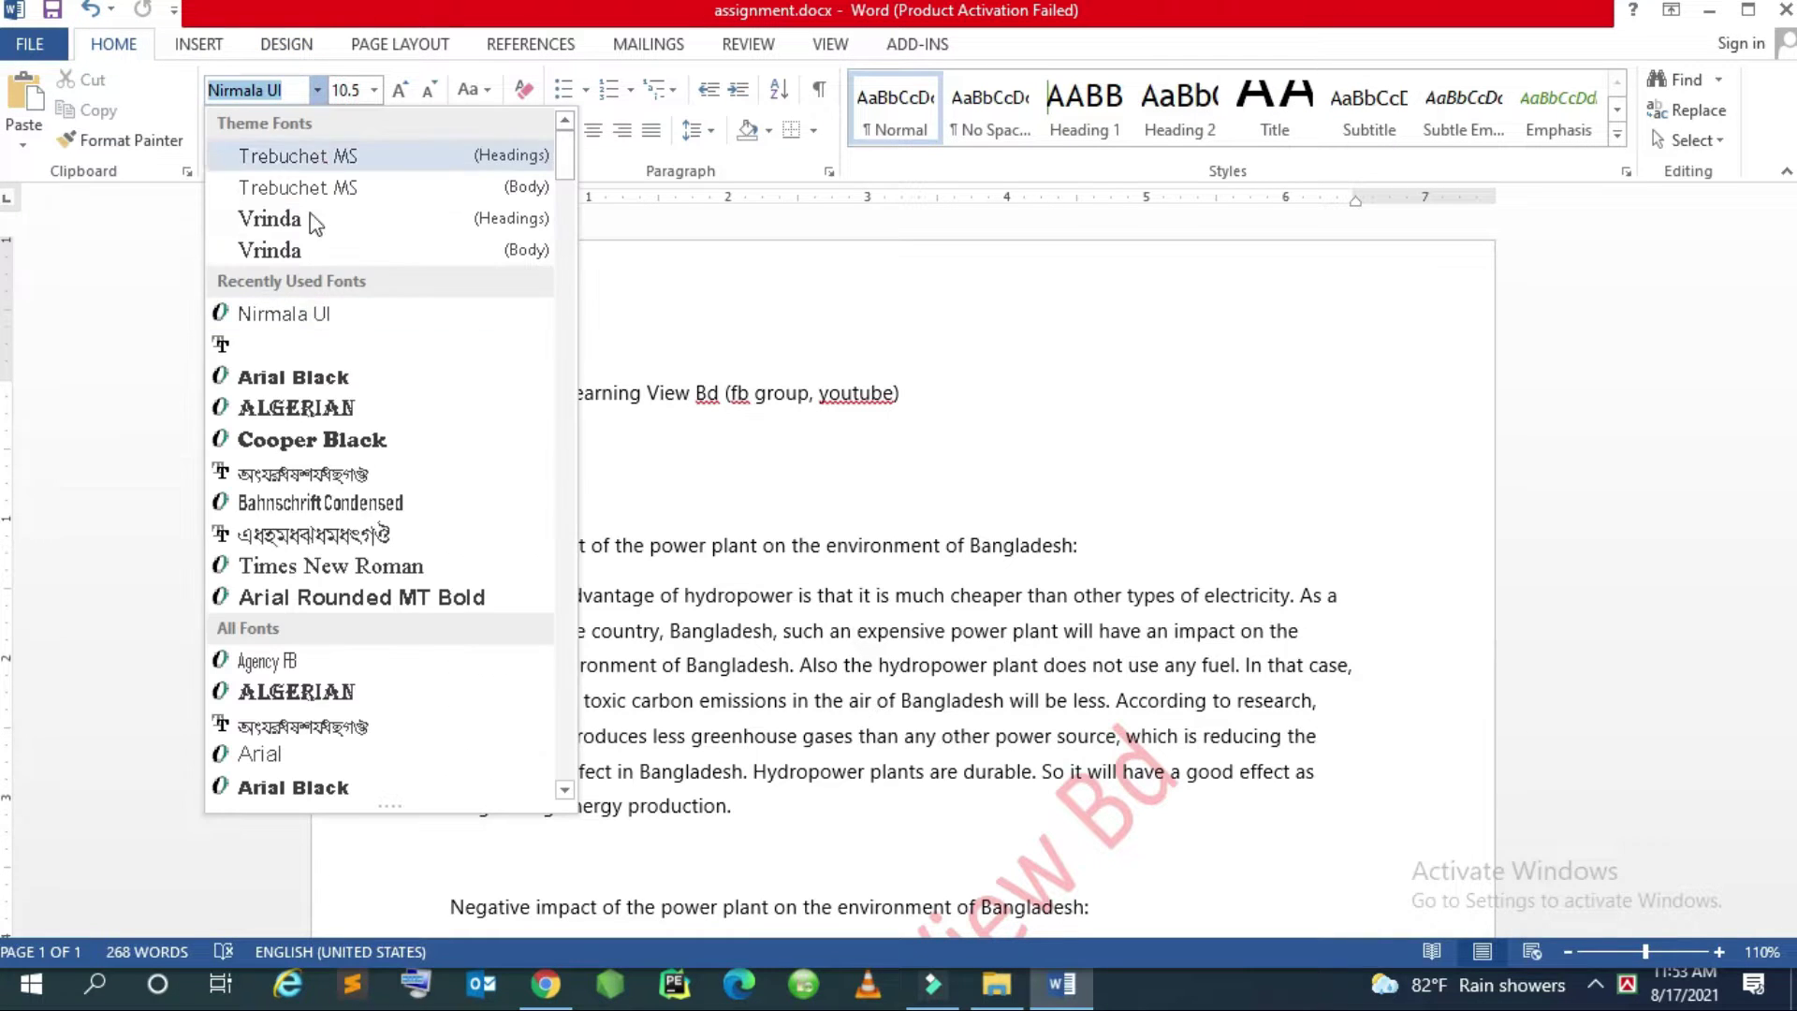
click(719, 480)
click(309, 47)
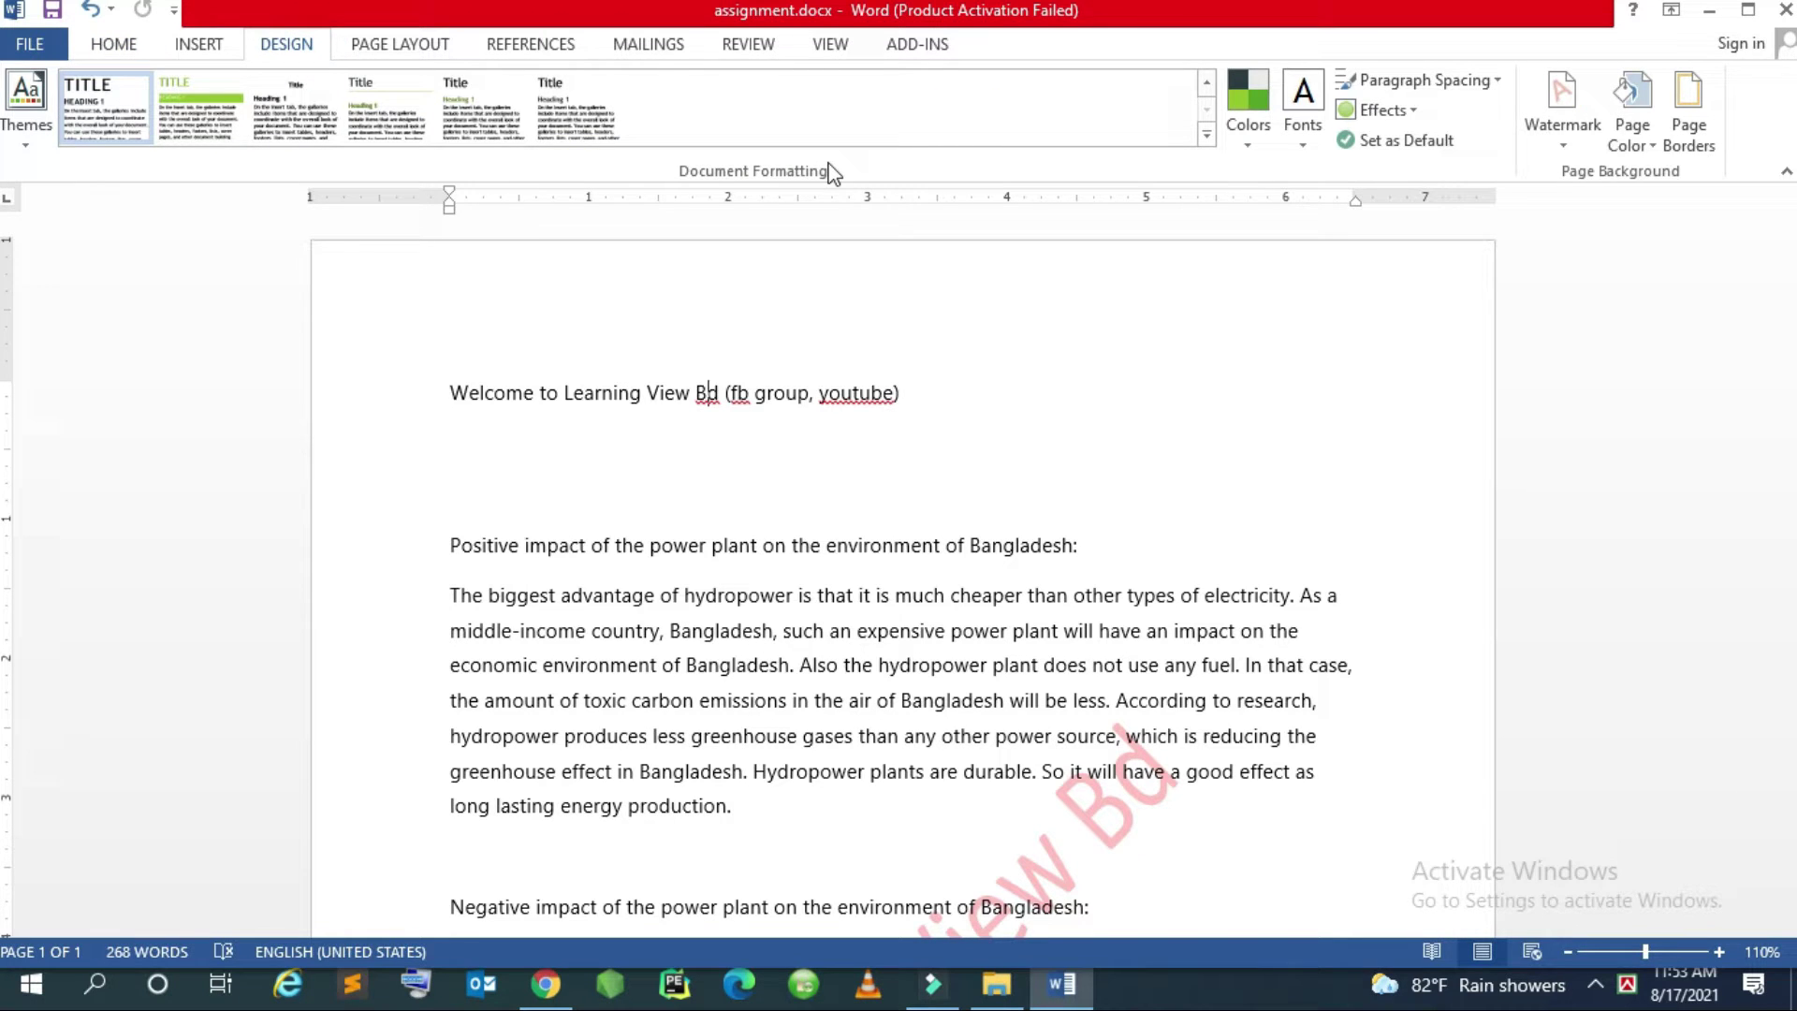
Try No Paragraph Space, Compact and Tight spacing, then settle on Relaxed paragraph spacing
click(1448, 83)
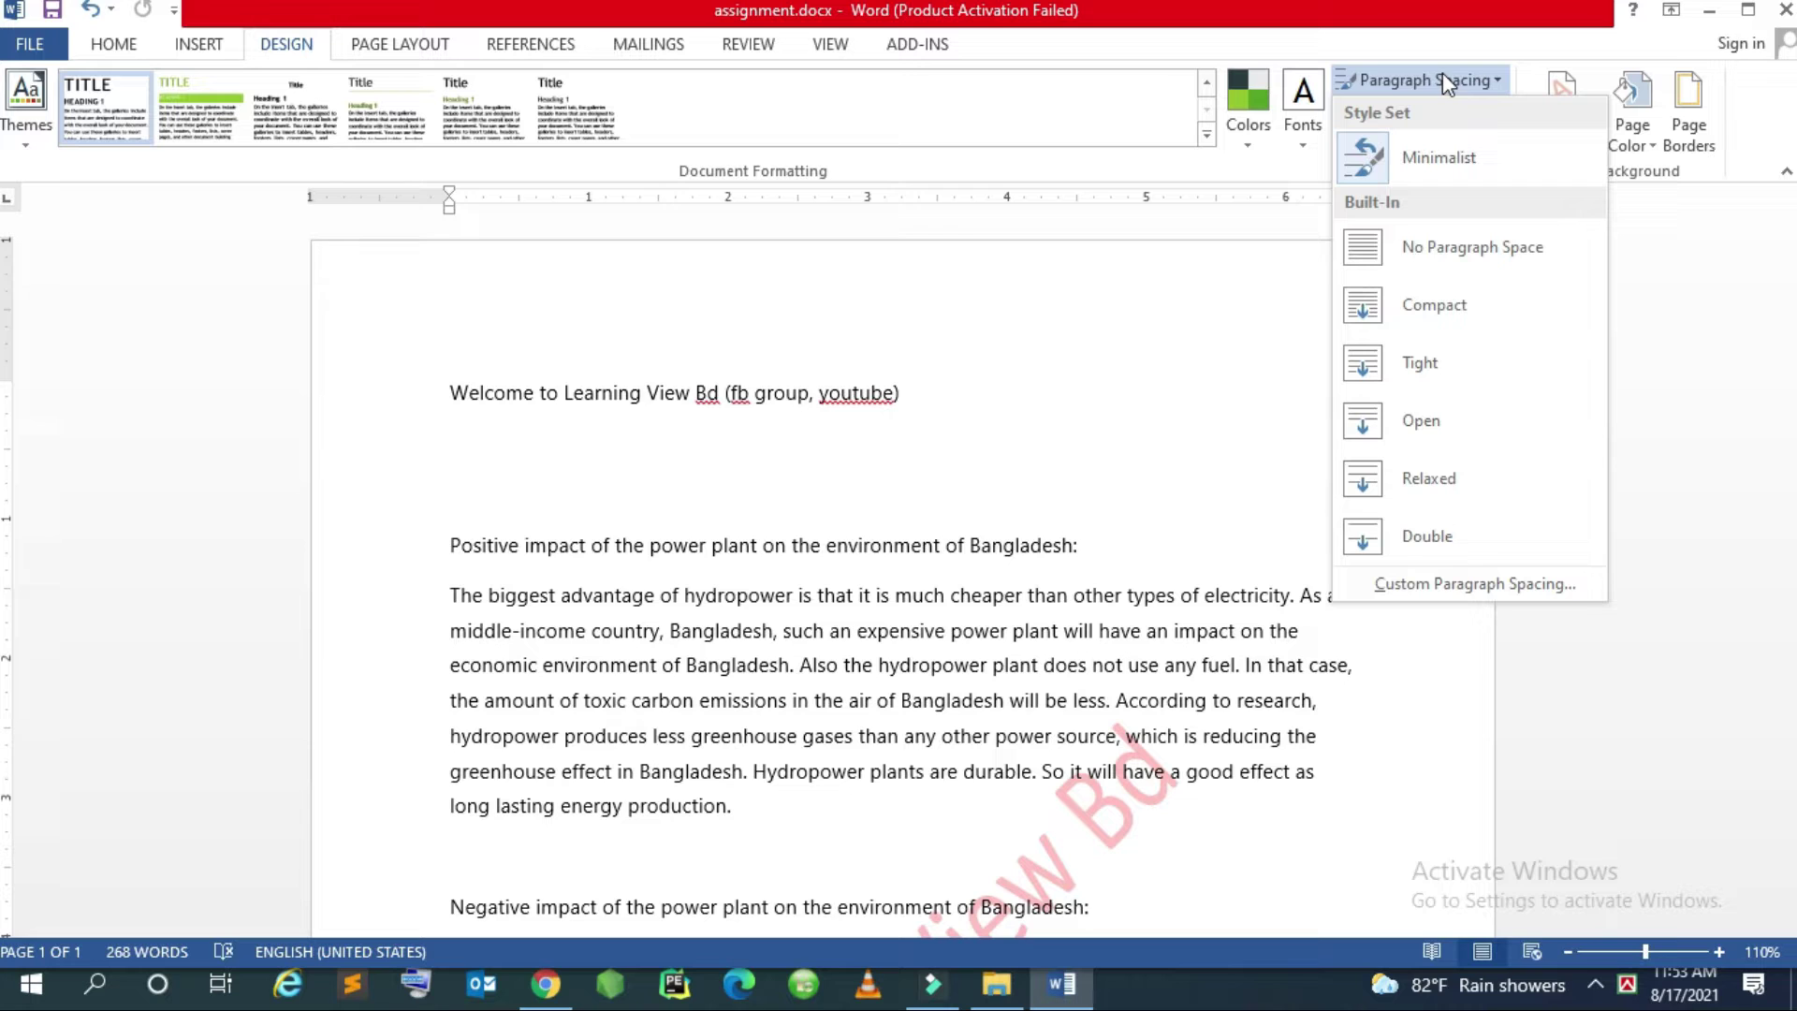
click(1545, 243)
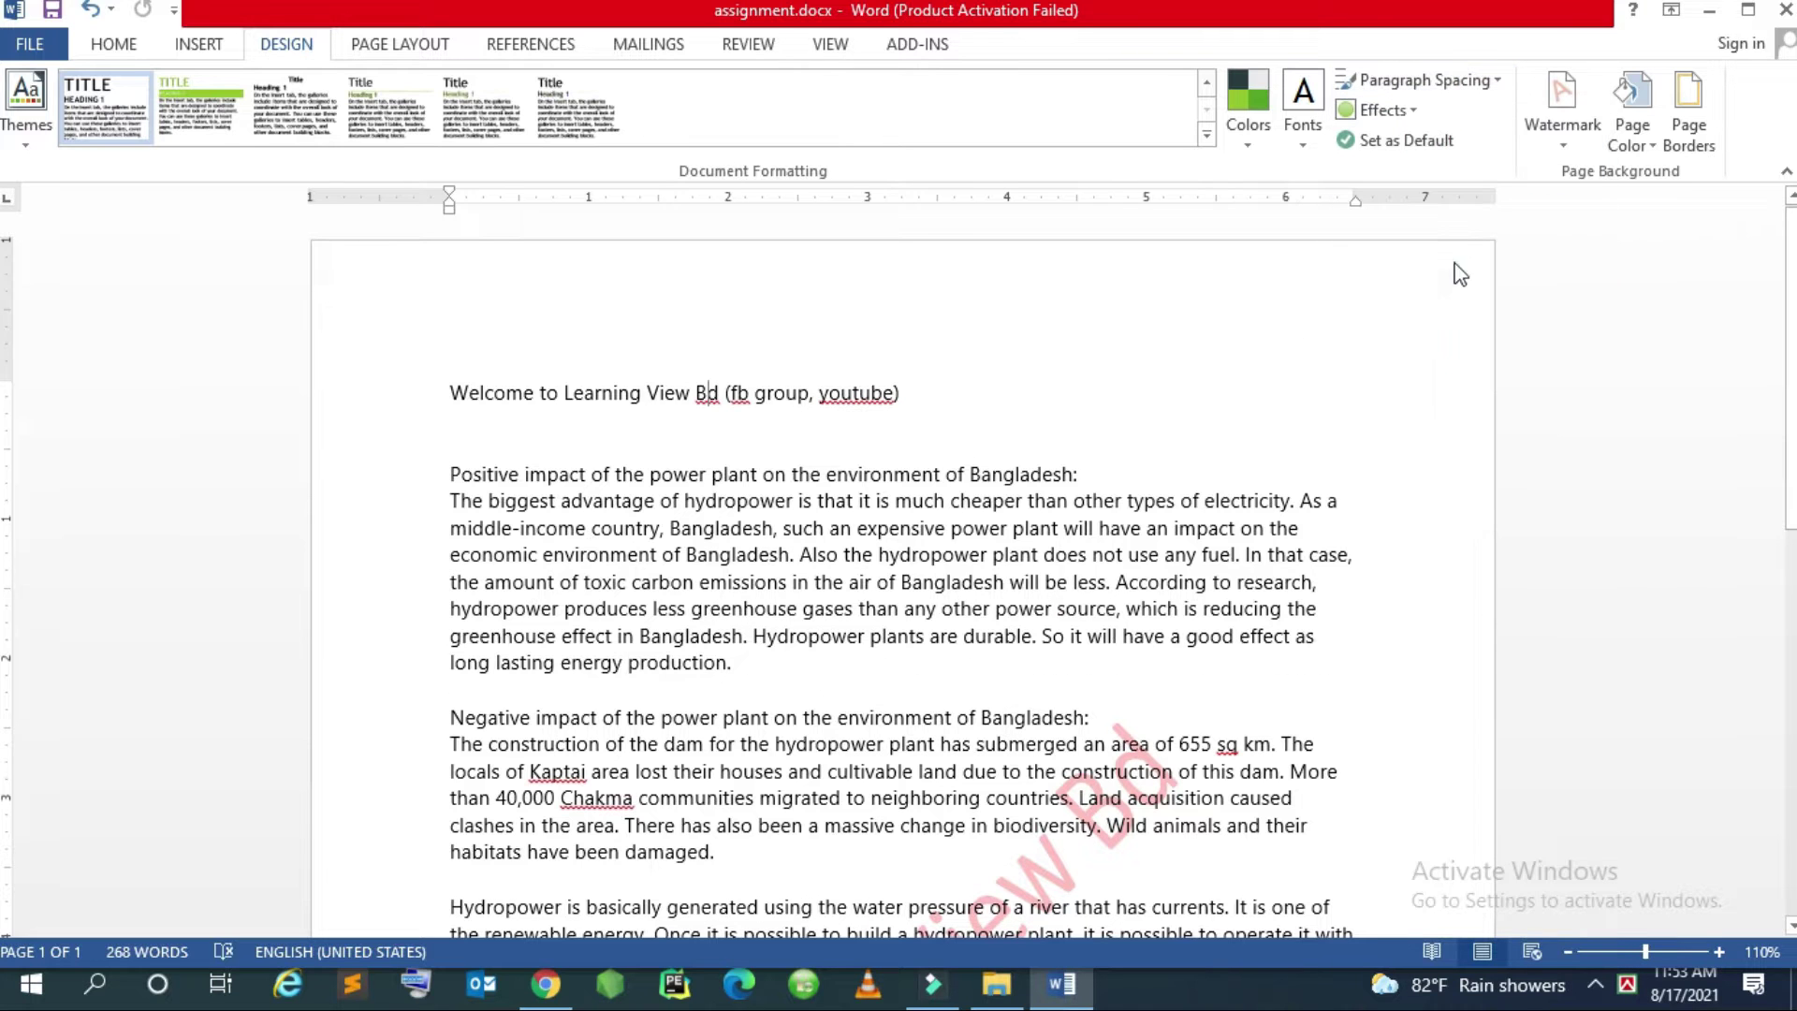
click(1419, 83)
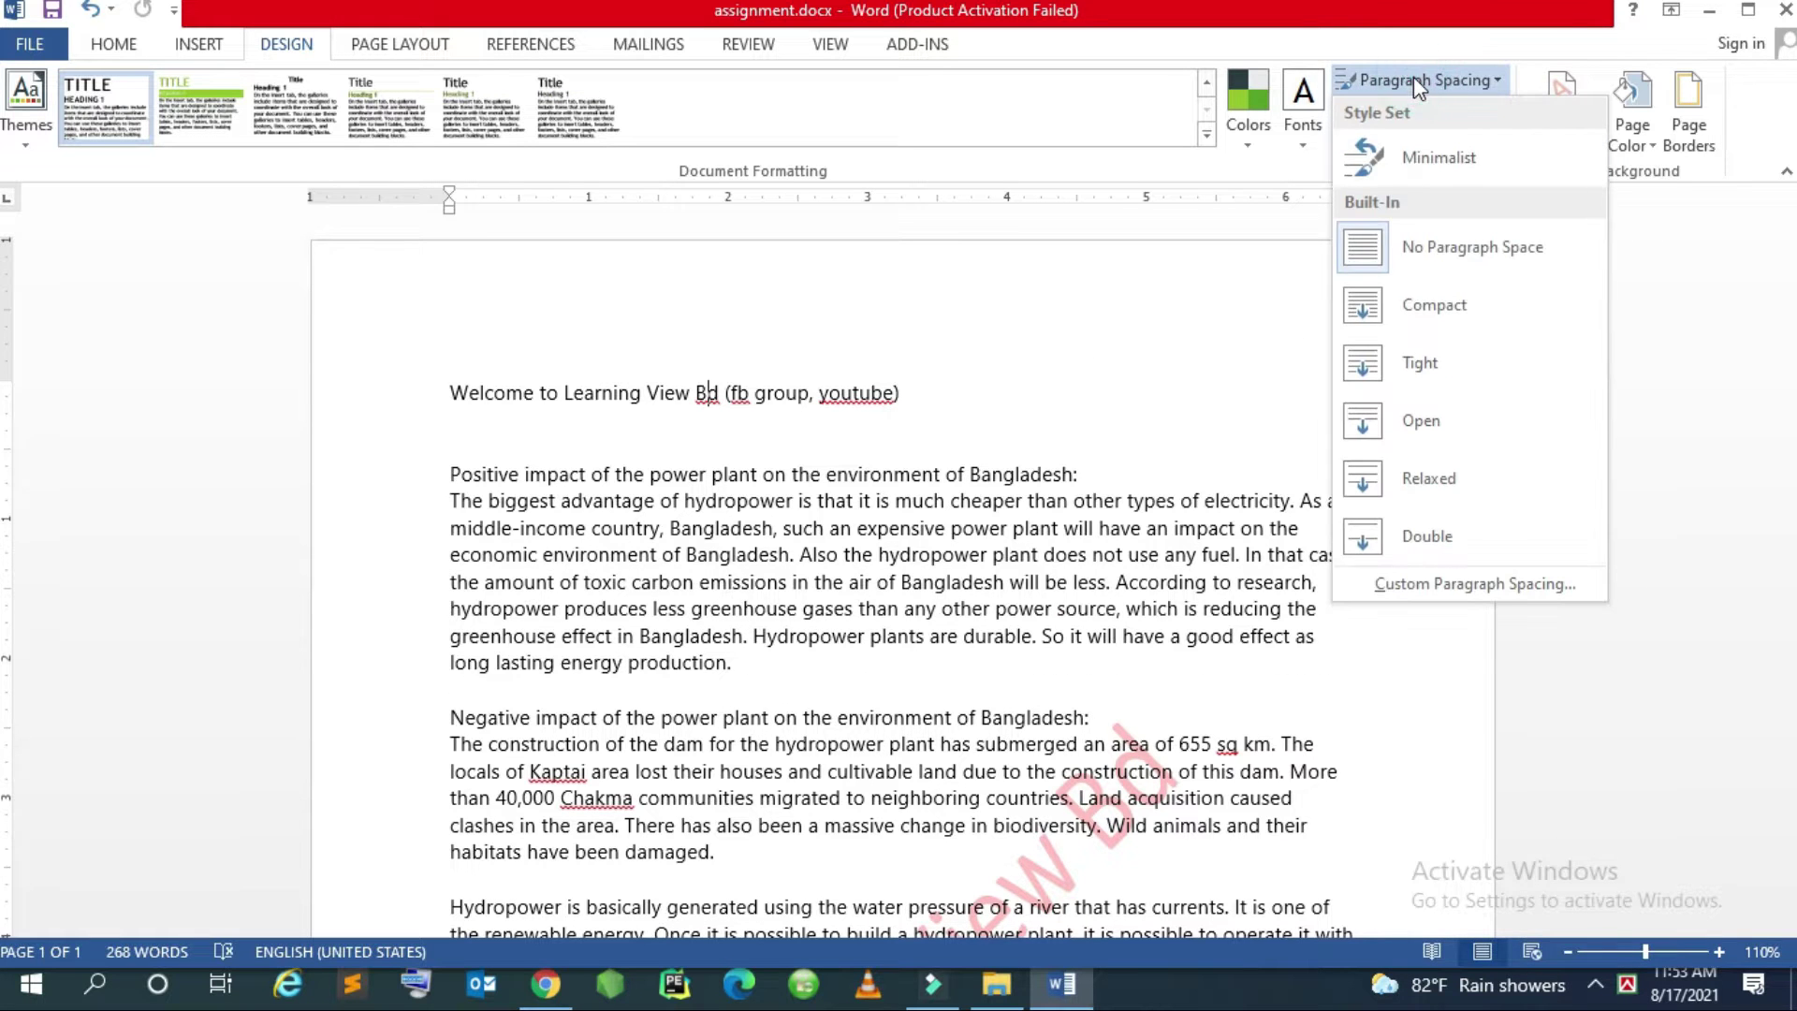
click(1419, 313)
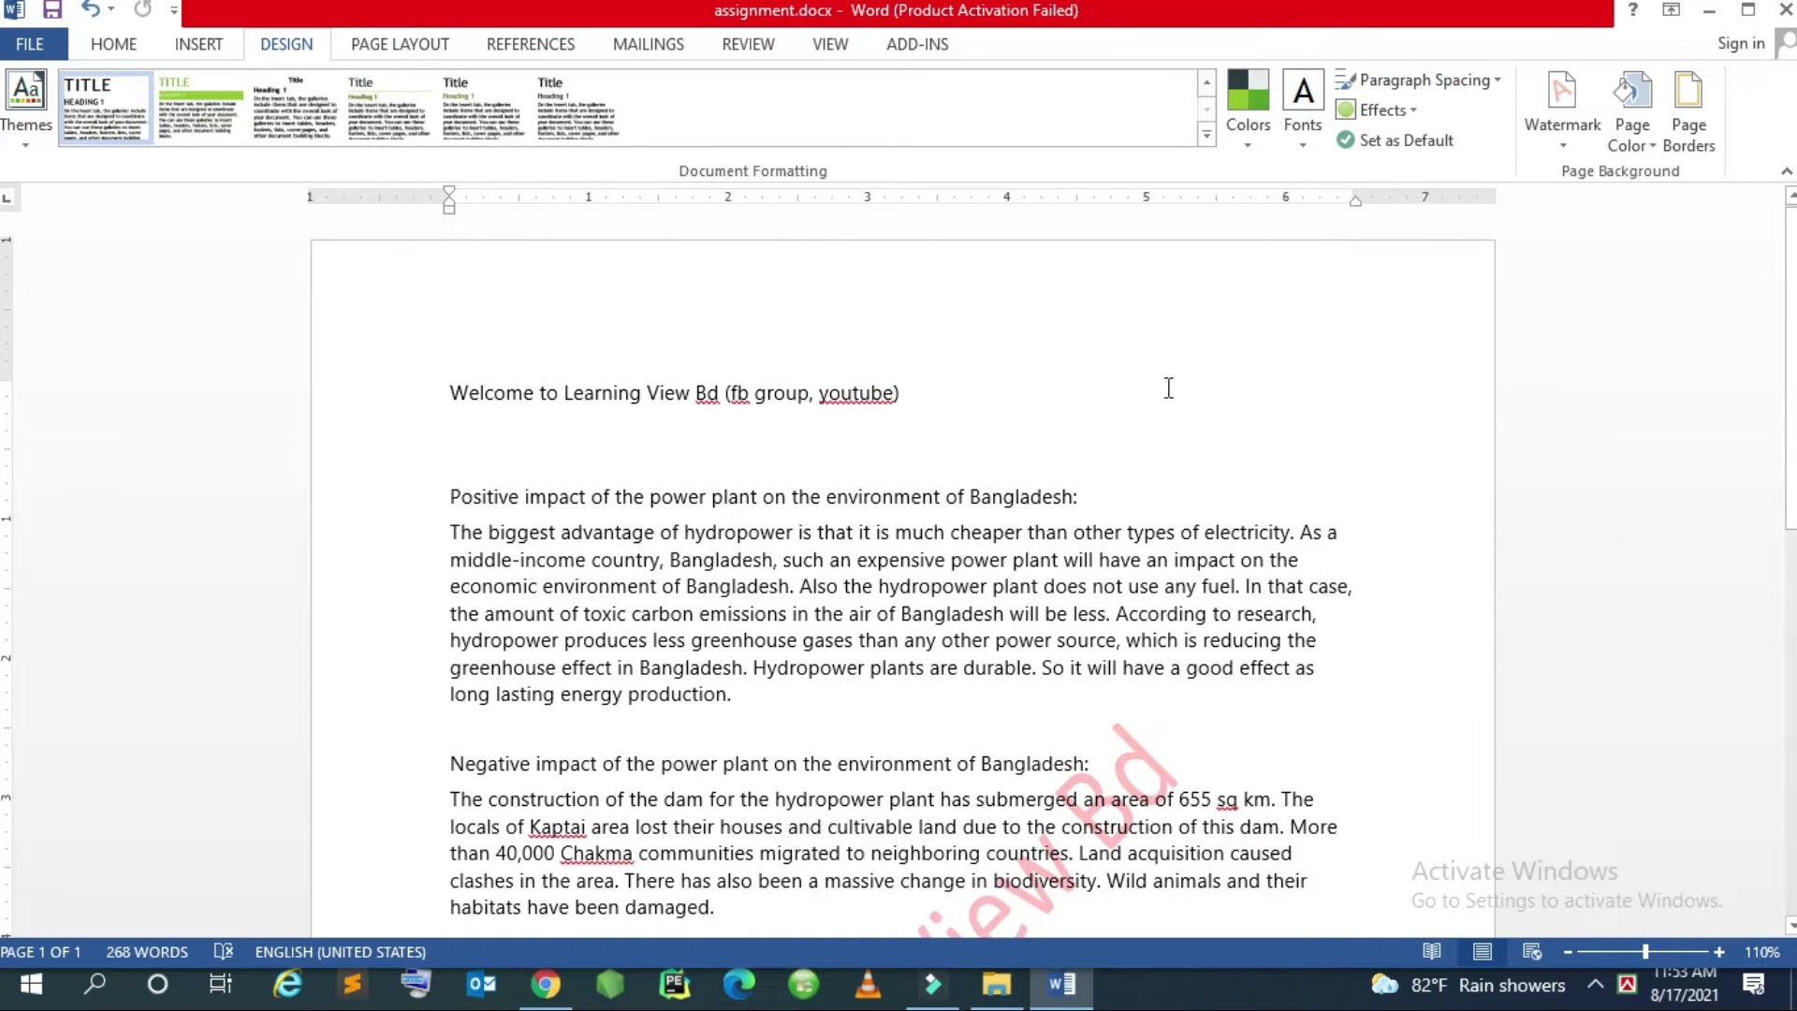
click(1441, 82)
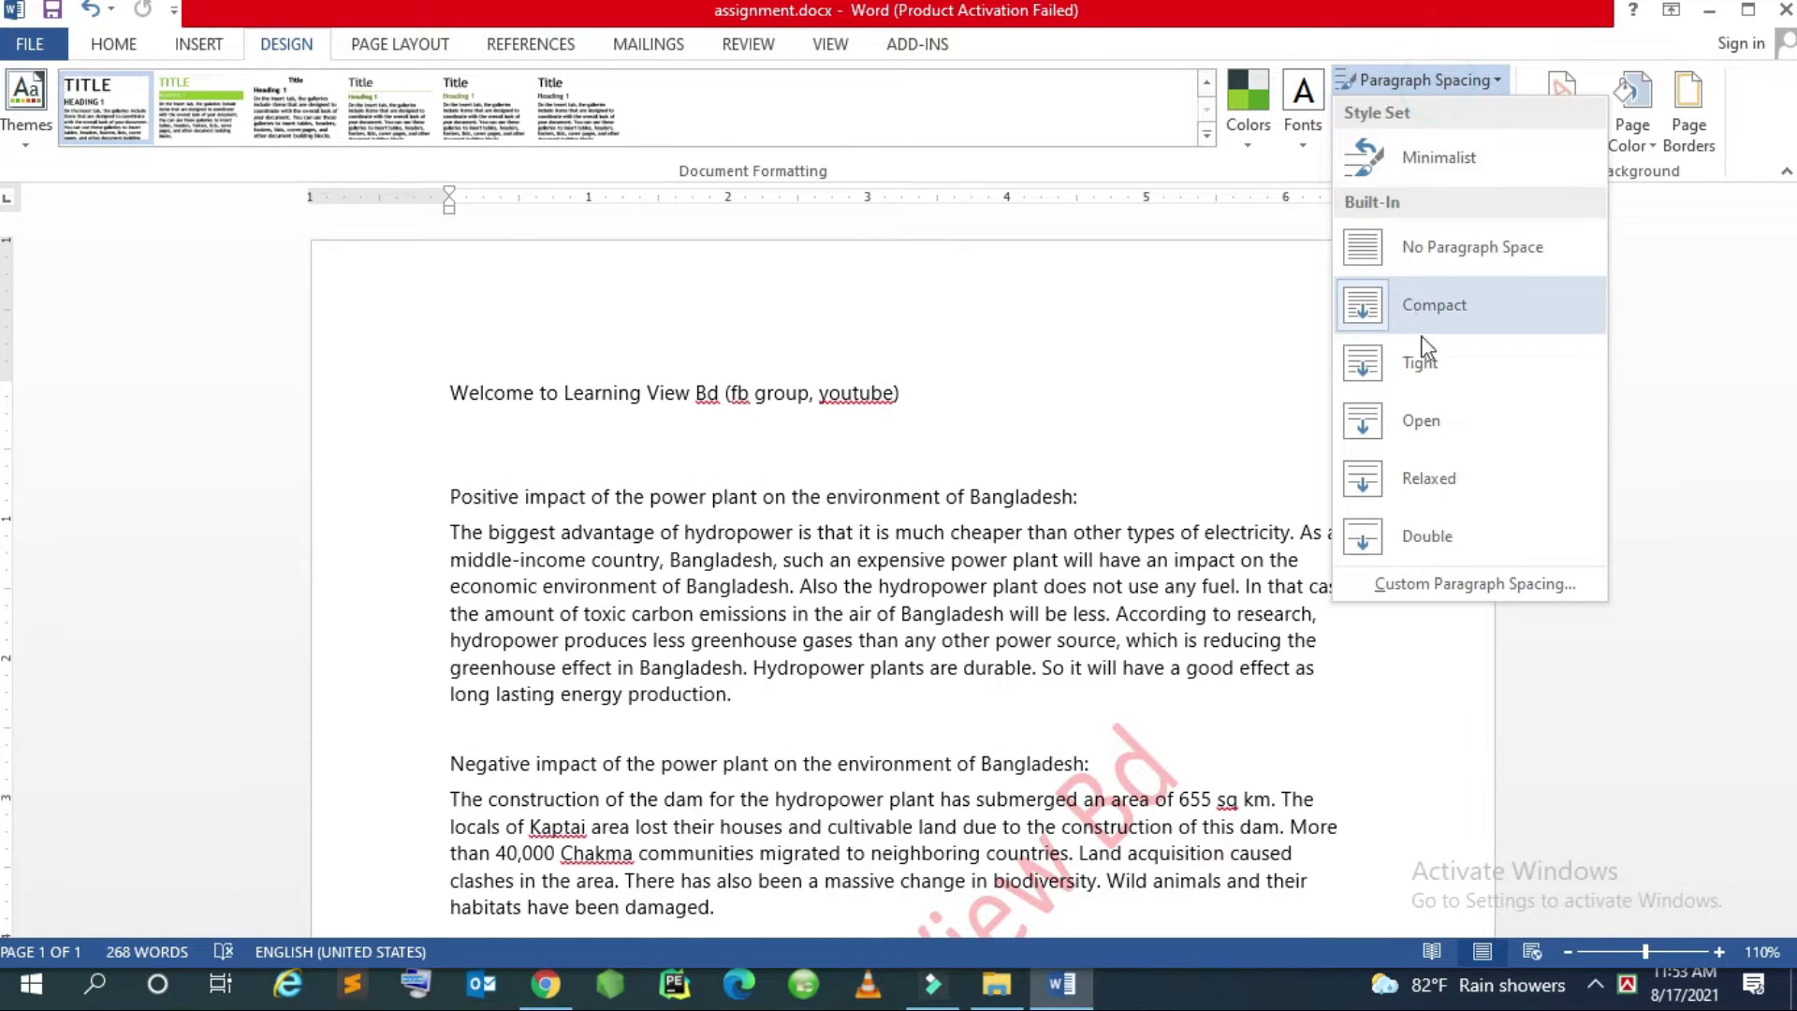
click(1427, 367)
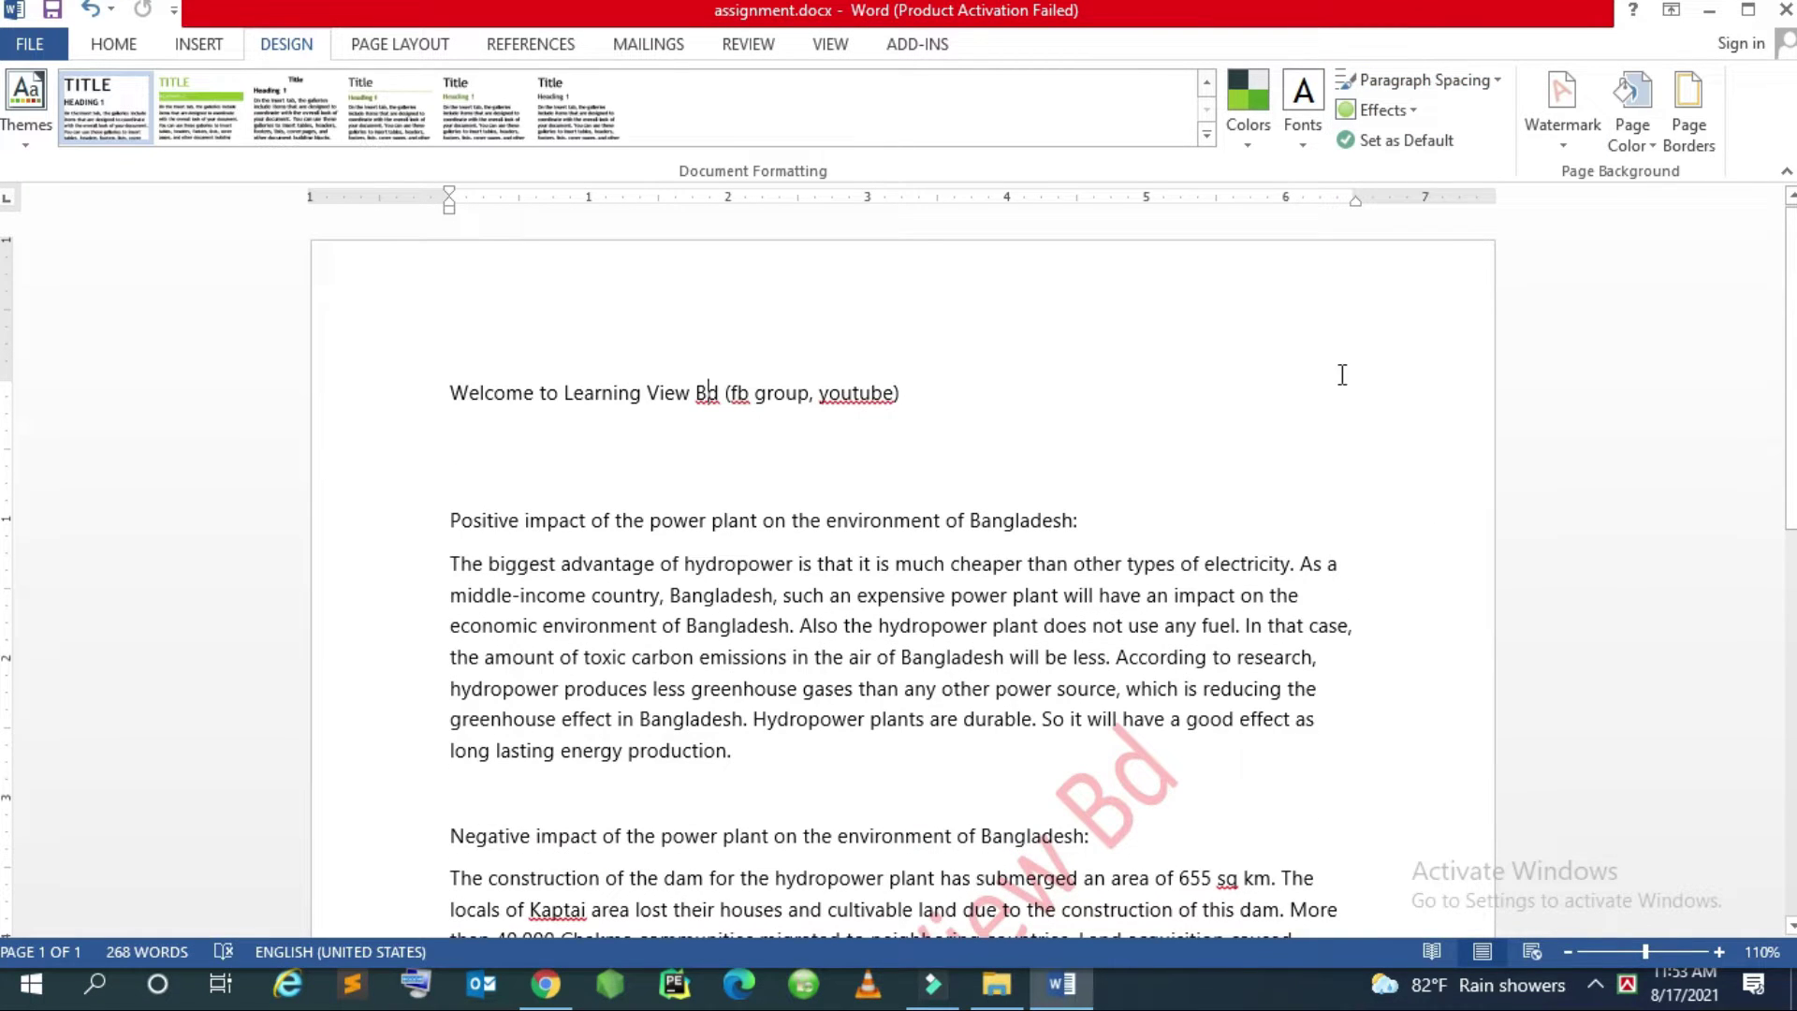
click(1434, 82)
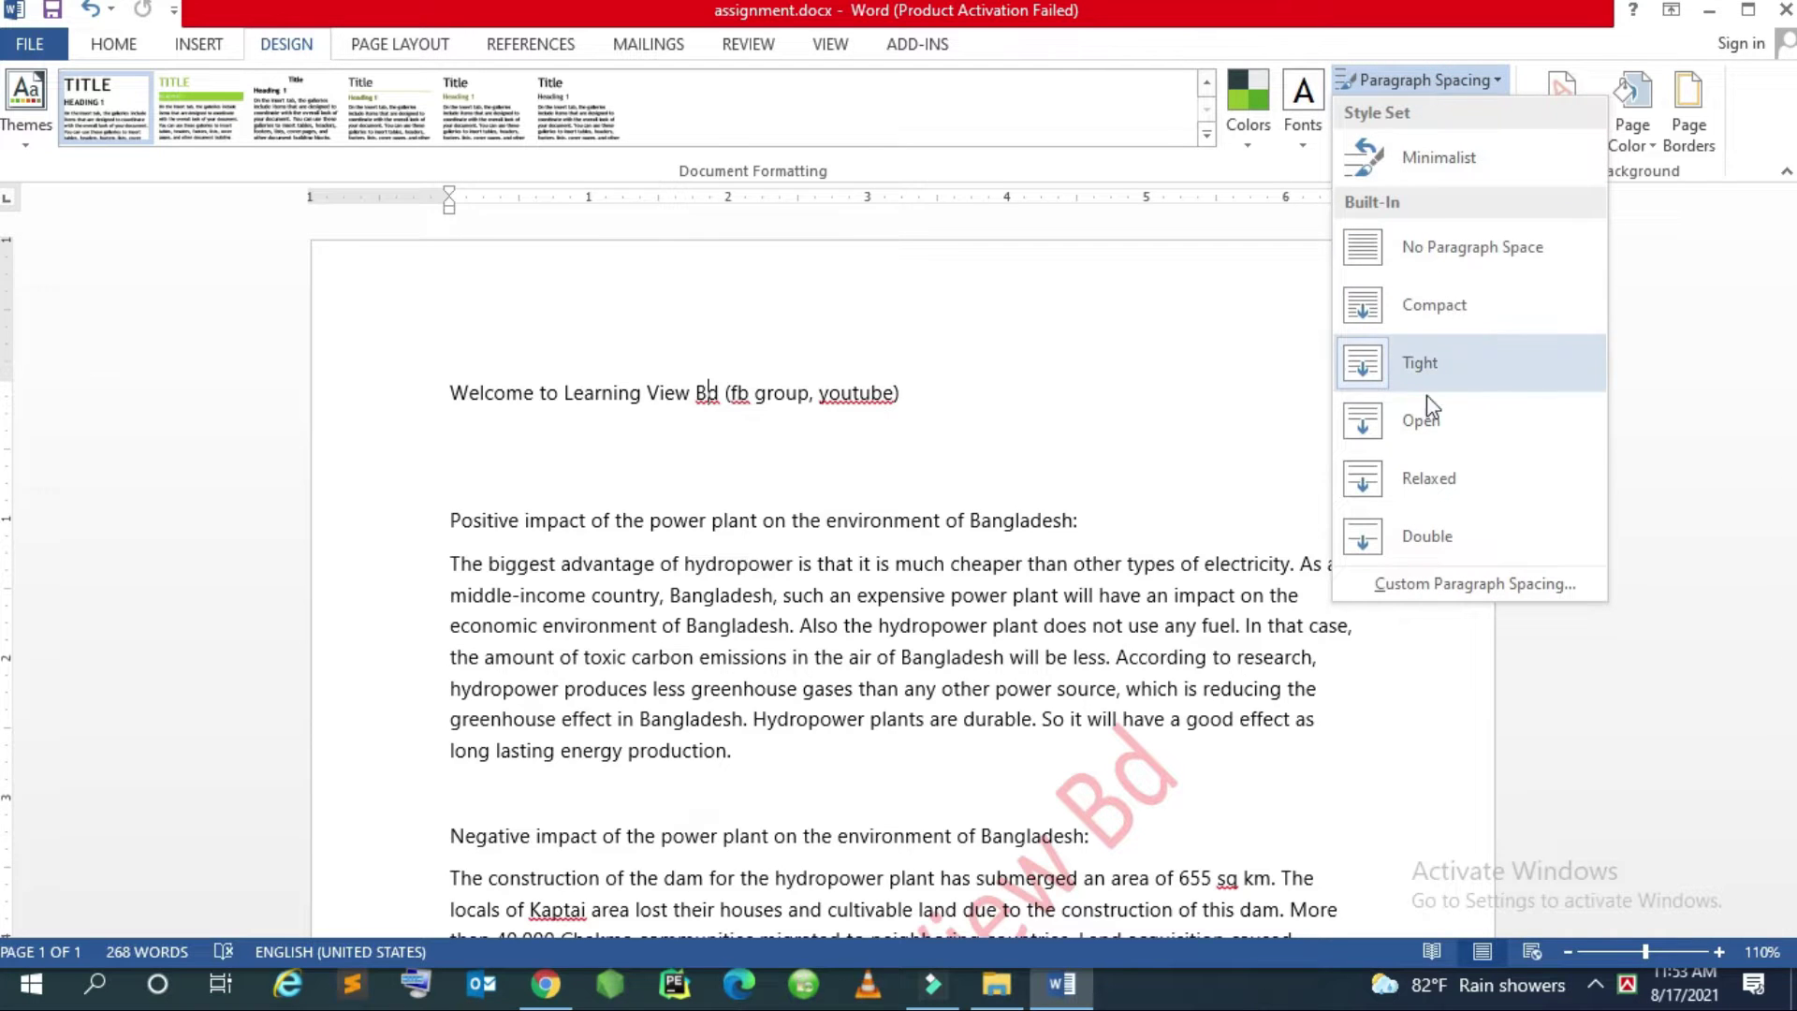
click(1426, 472)
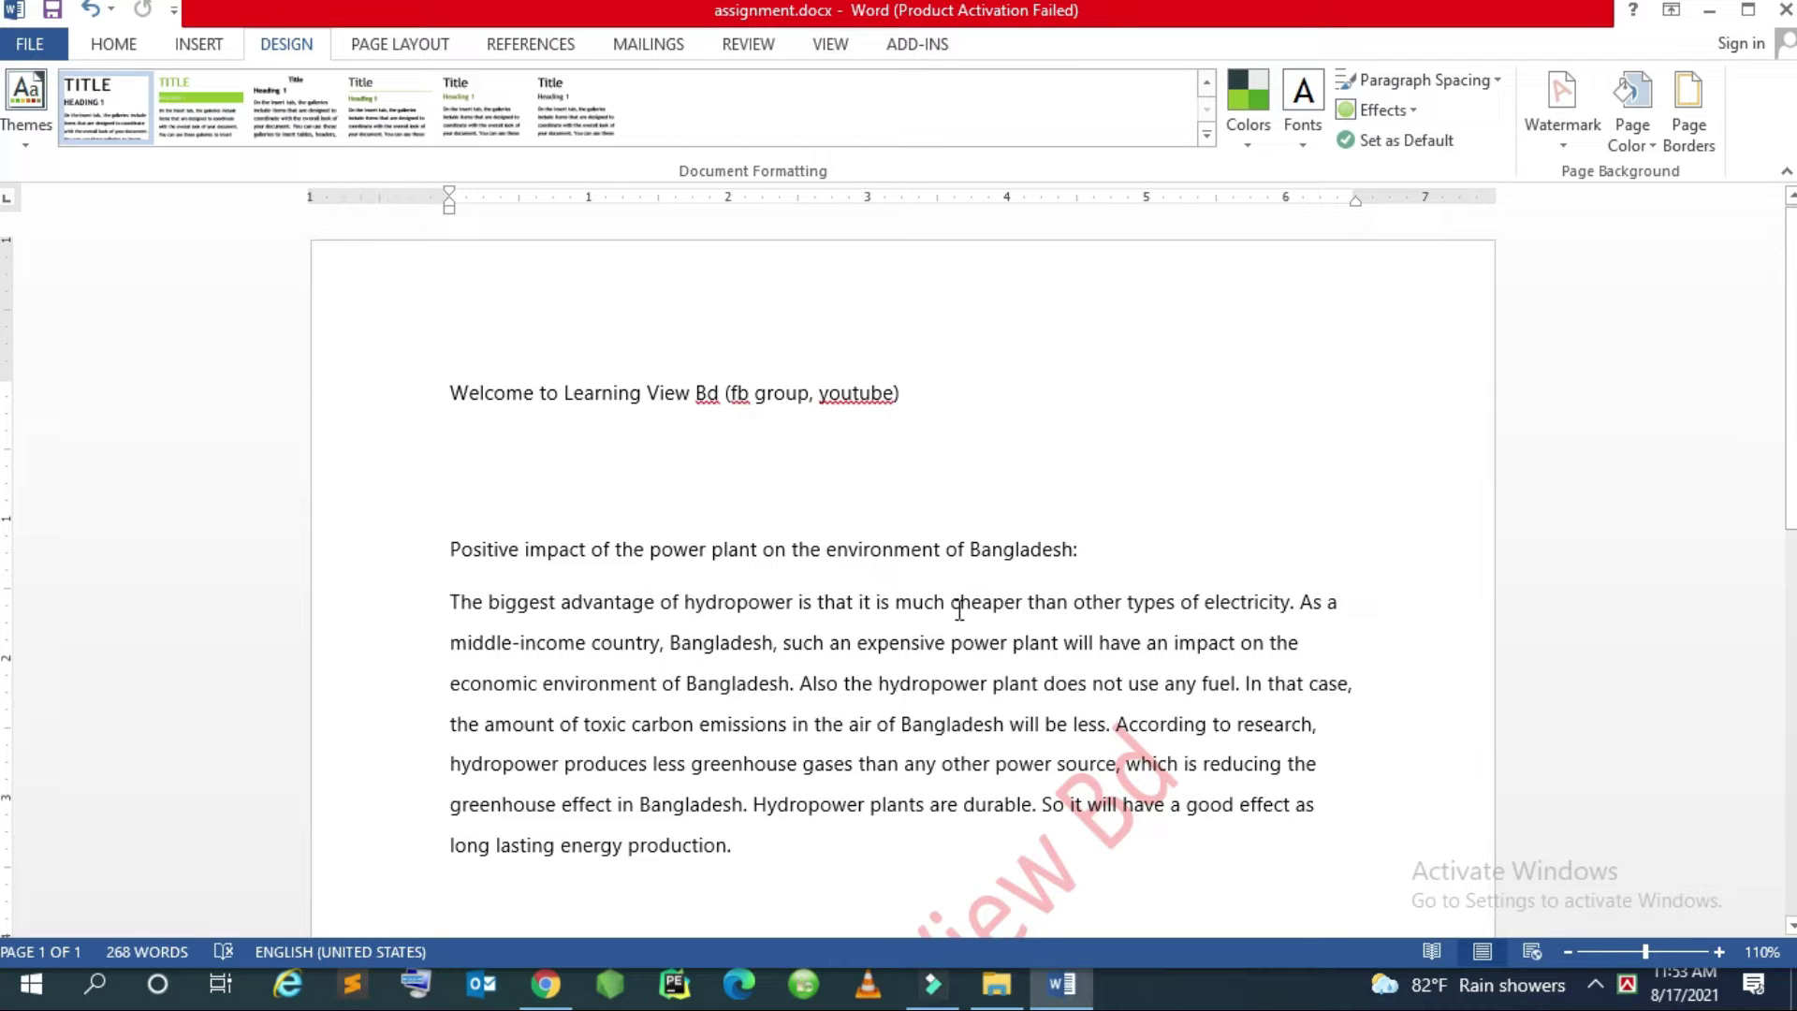
click(1474, 86)
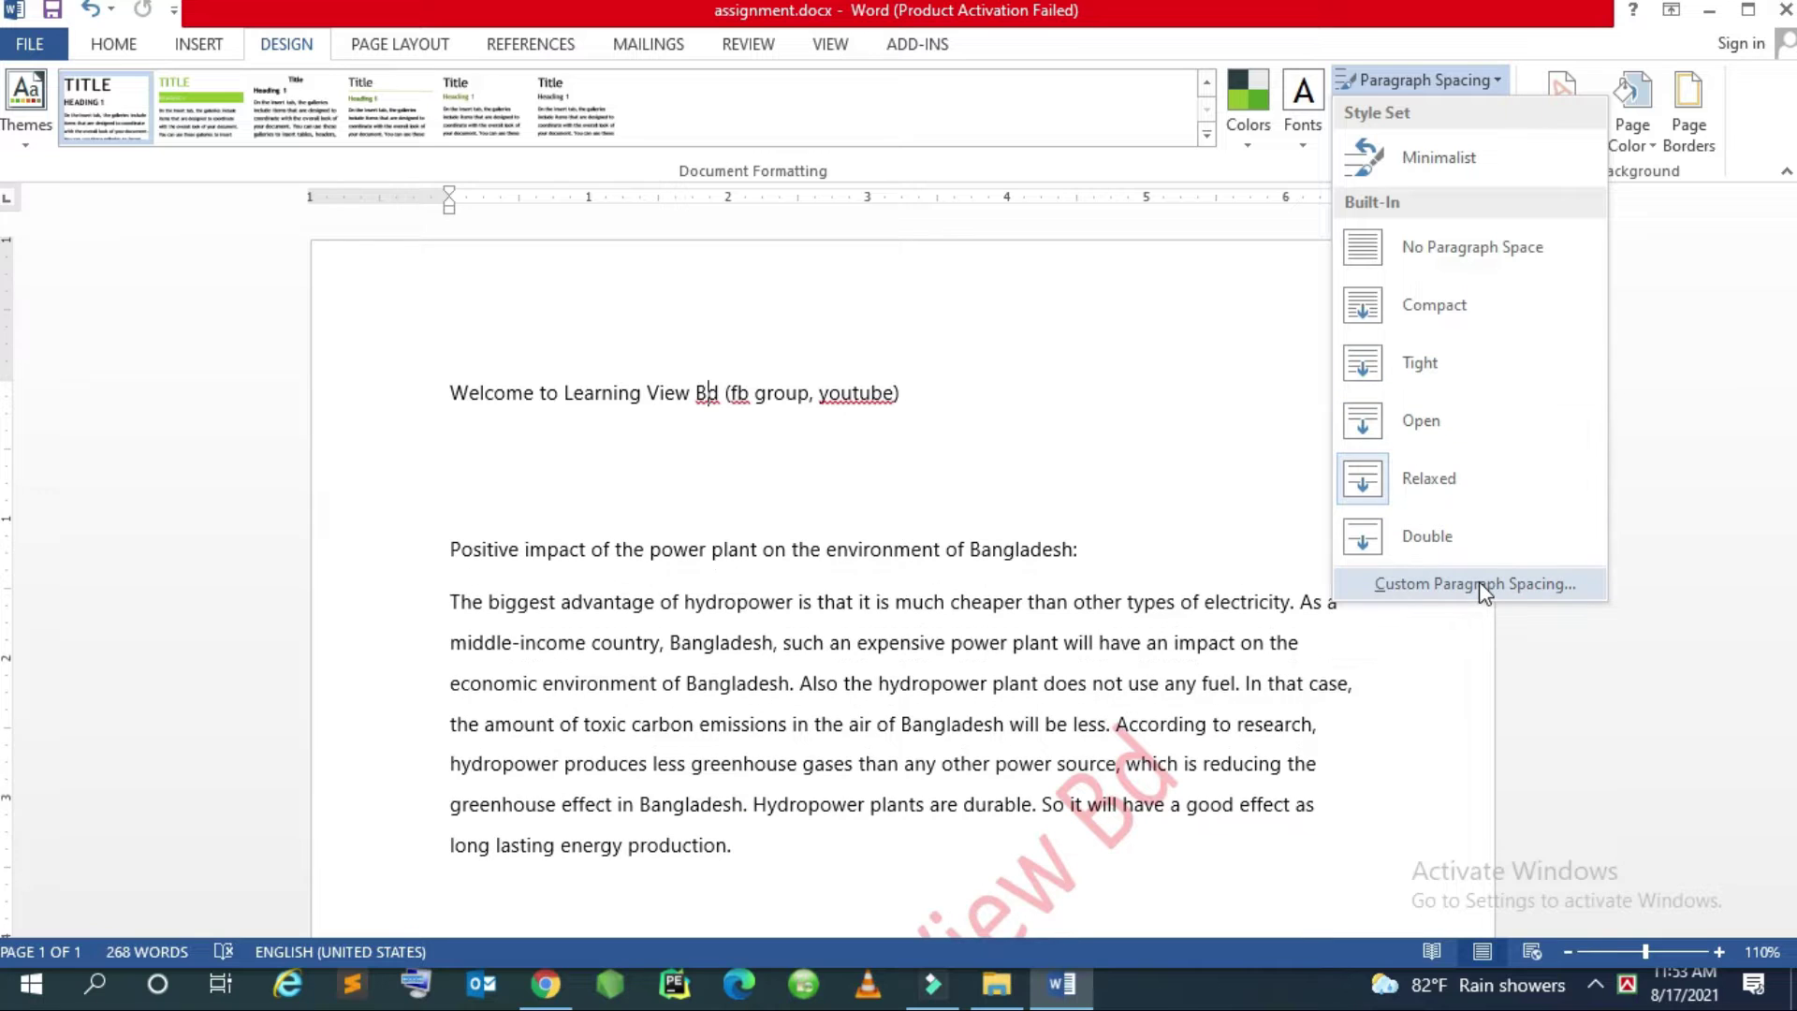
click(1479, 584)
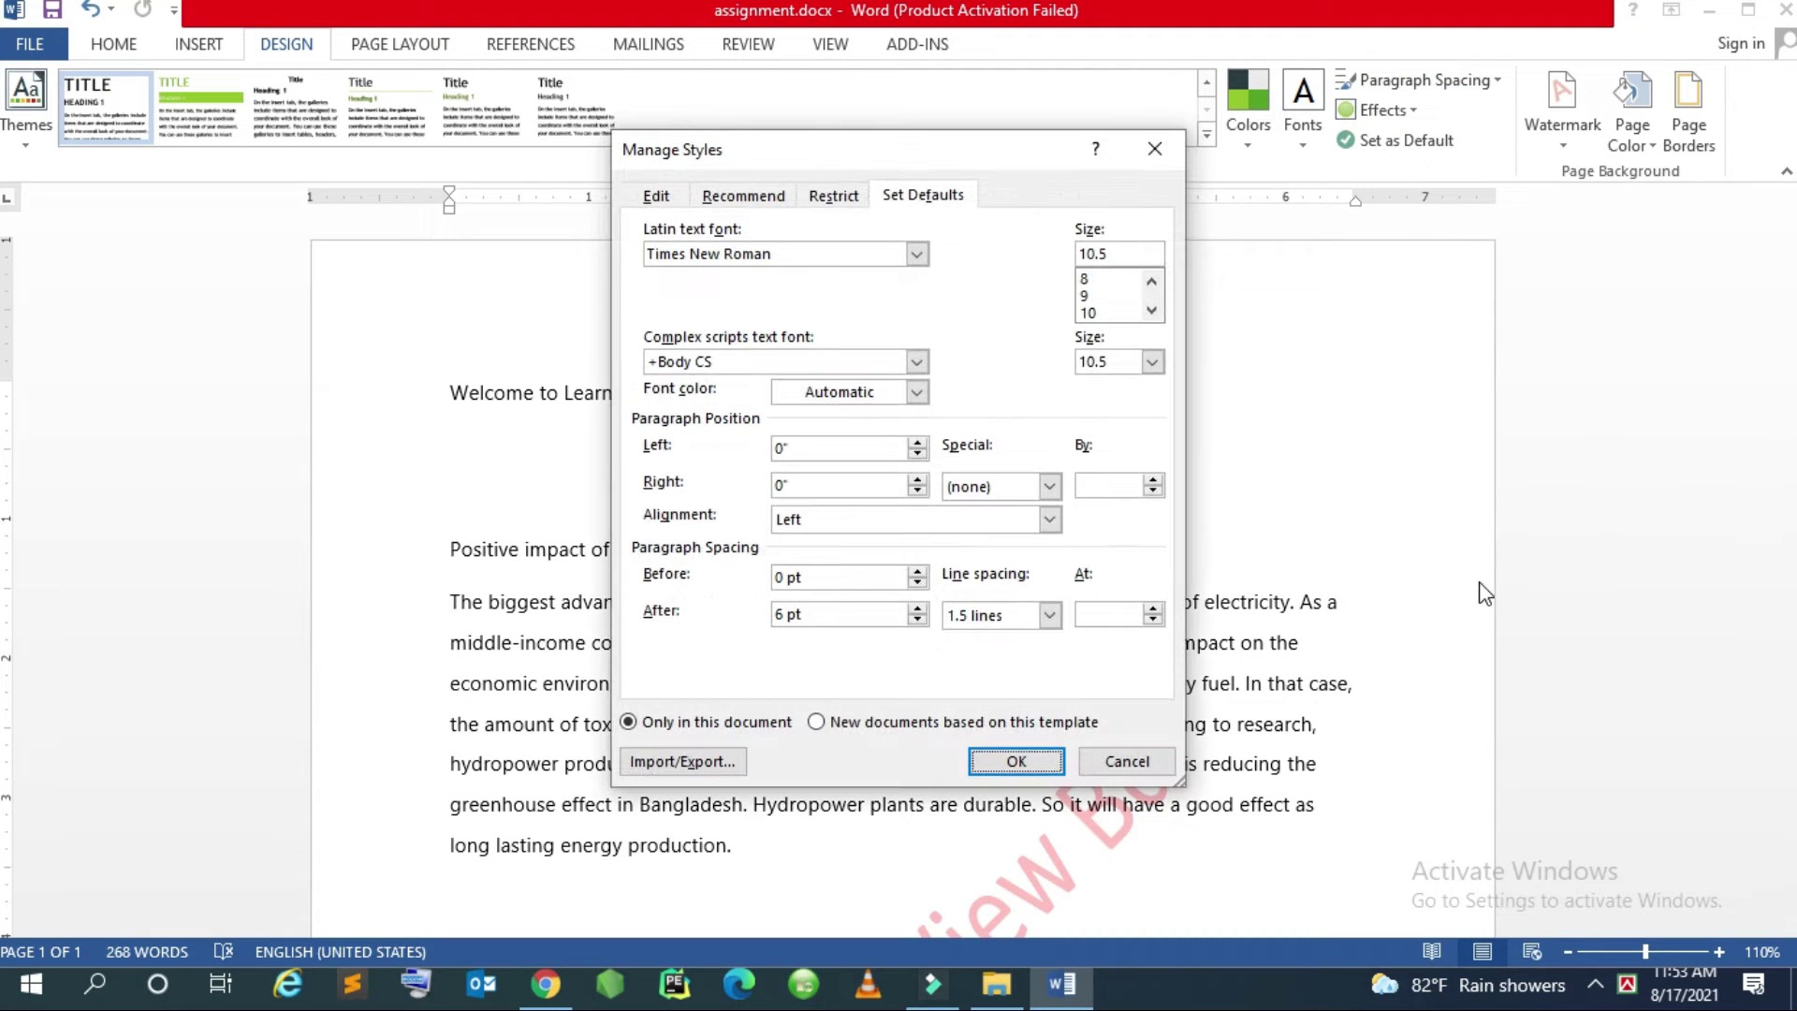
click(782, 449)
click(999, 758)
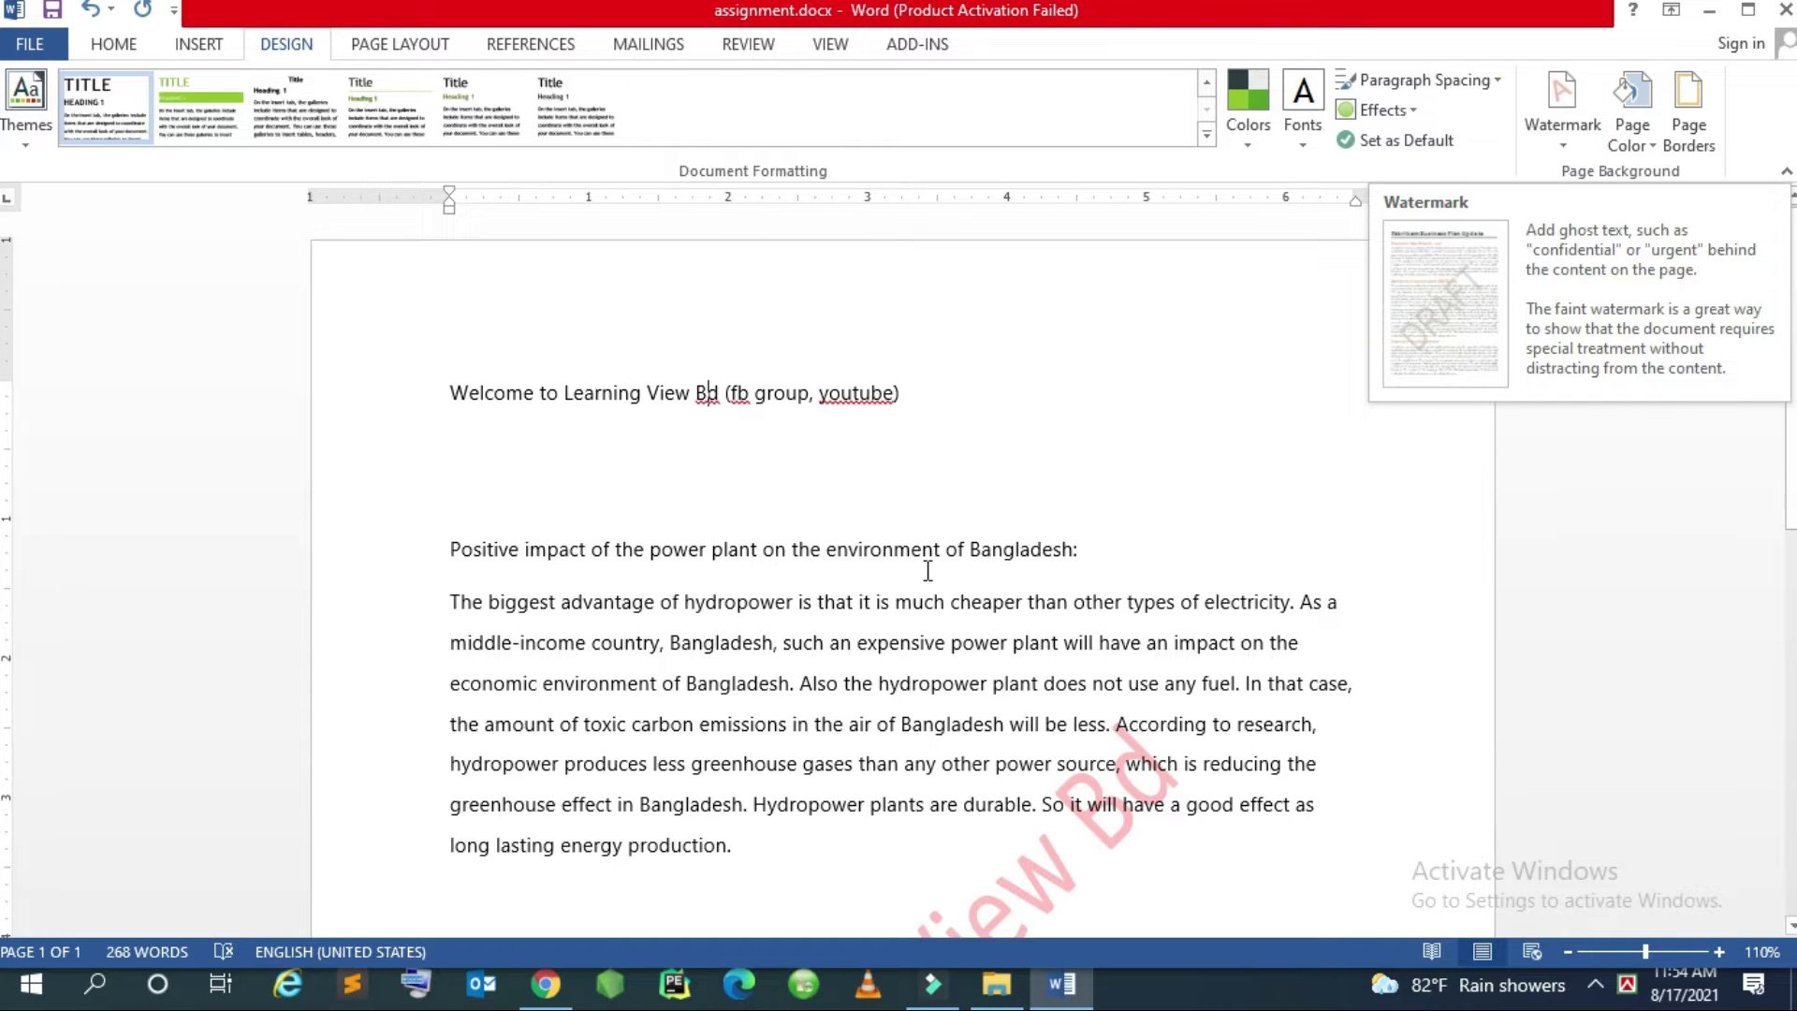
Remove the existing watermark from the essay
scroll(927, 570, down, 4)
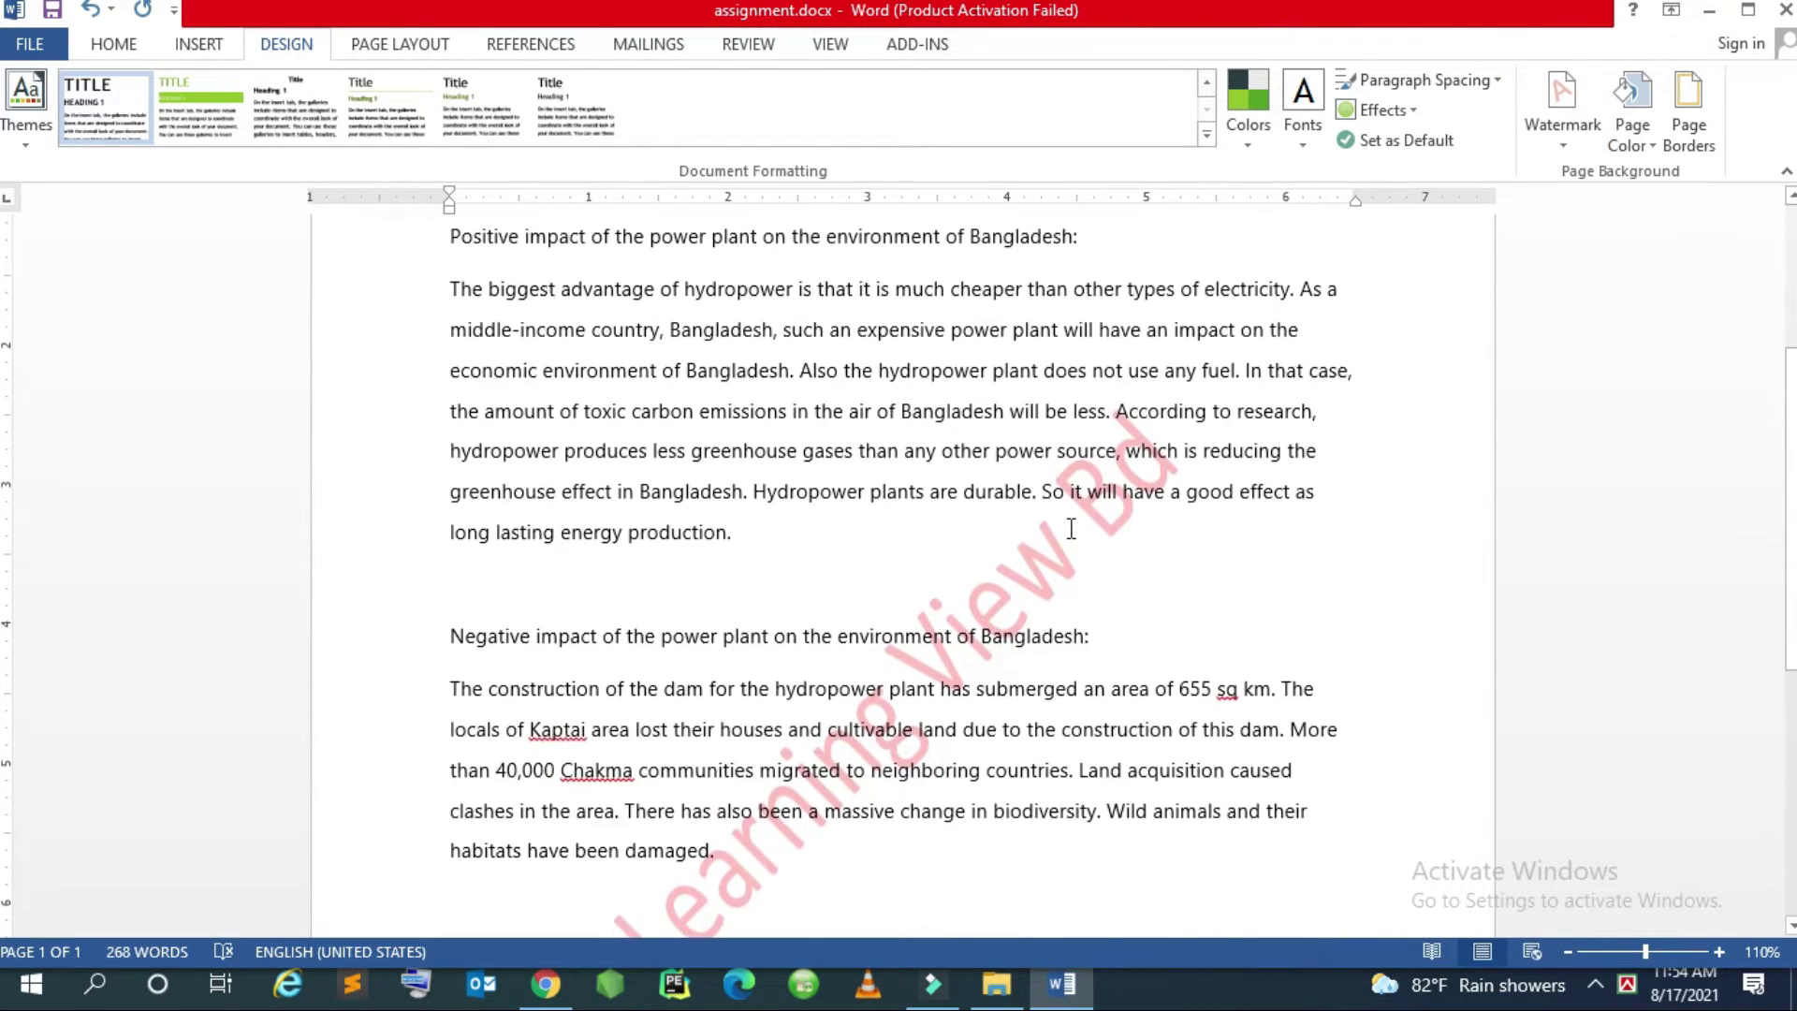
scroll(1072, 529, down, 2)
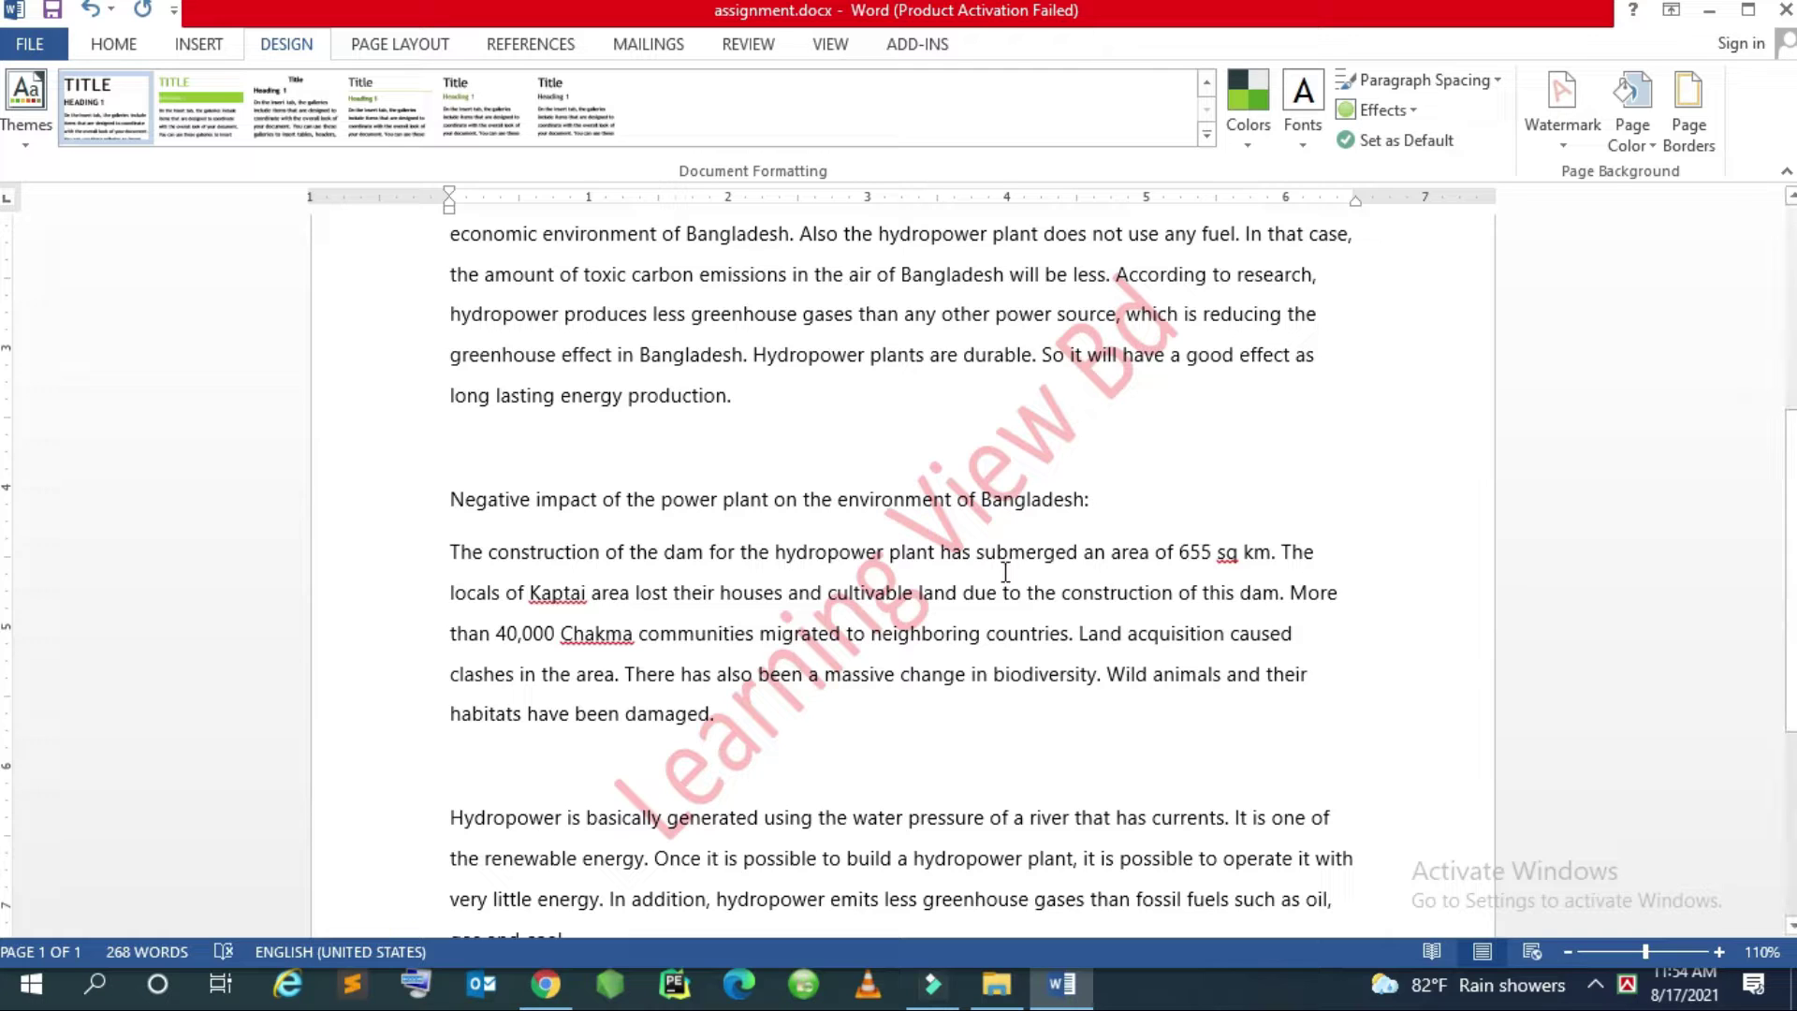
click(1561, 141)
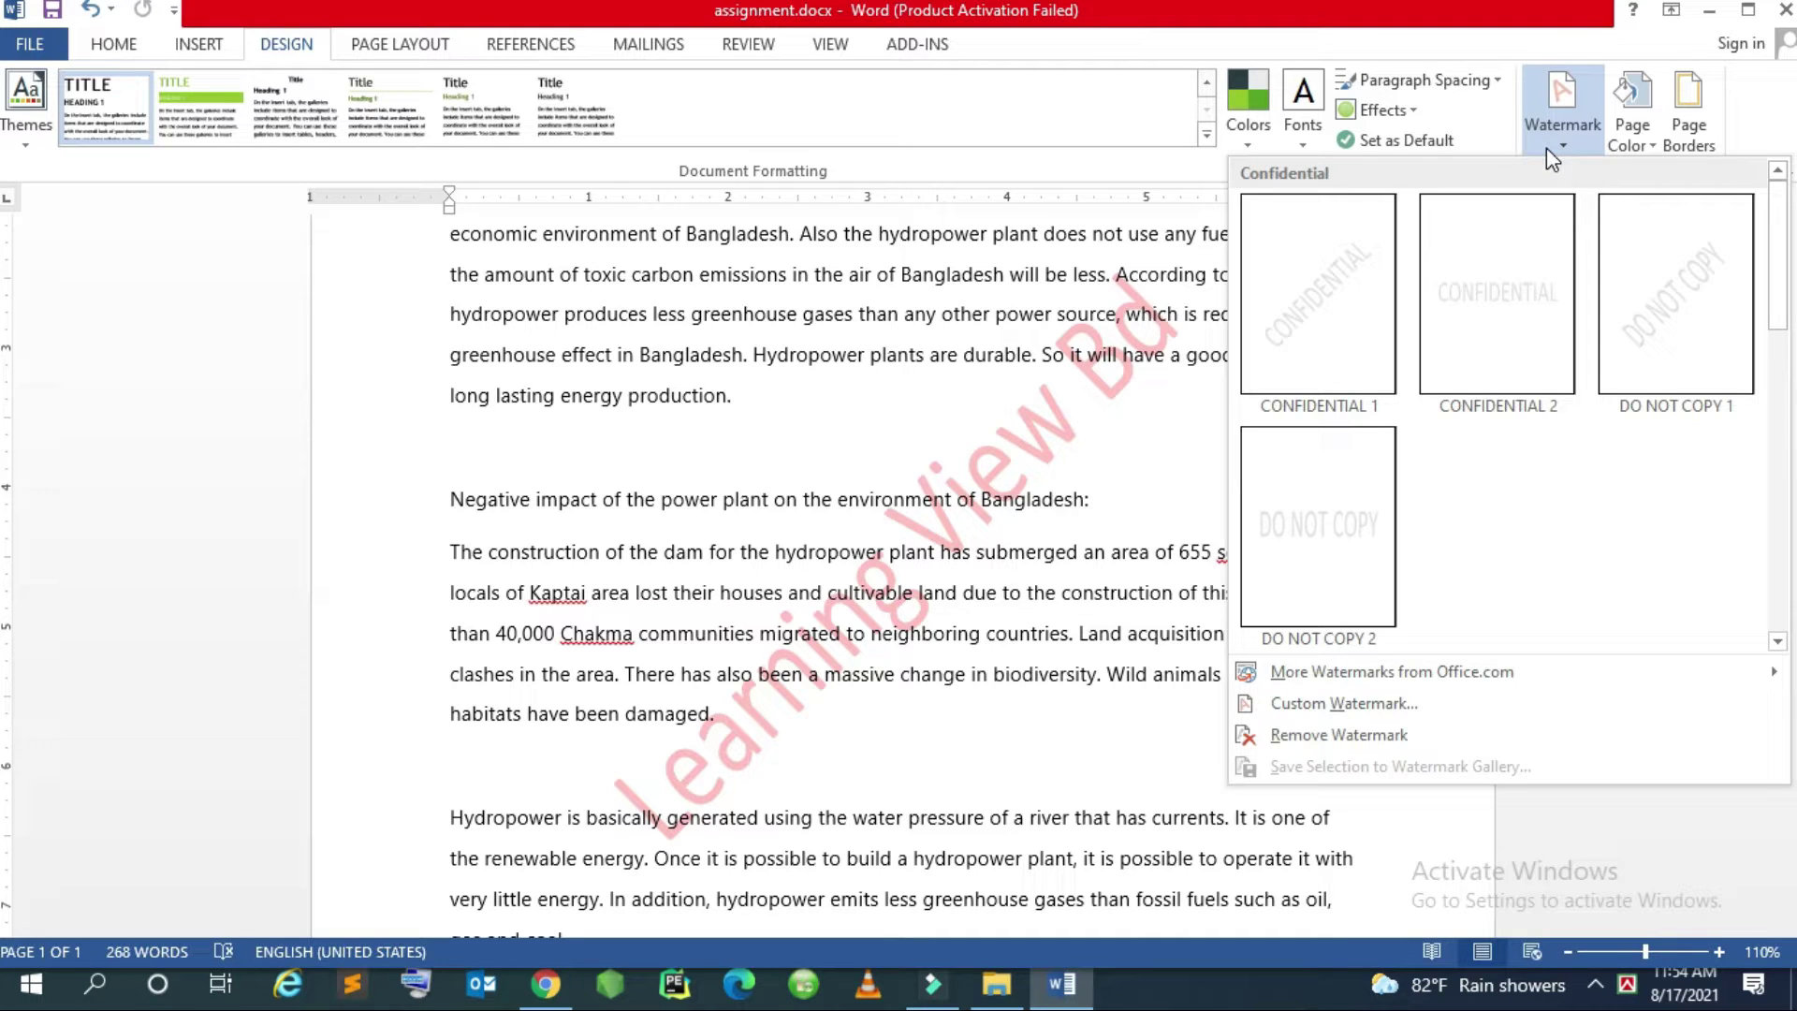
click(1339, 735)
scroll(1091, 608, up, 3)
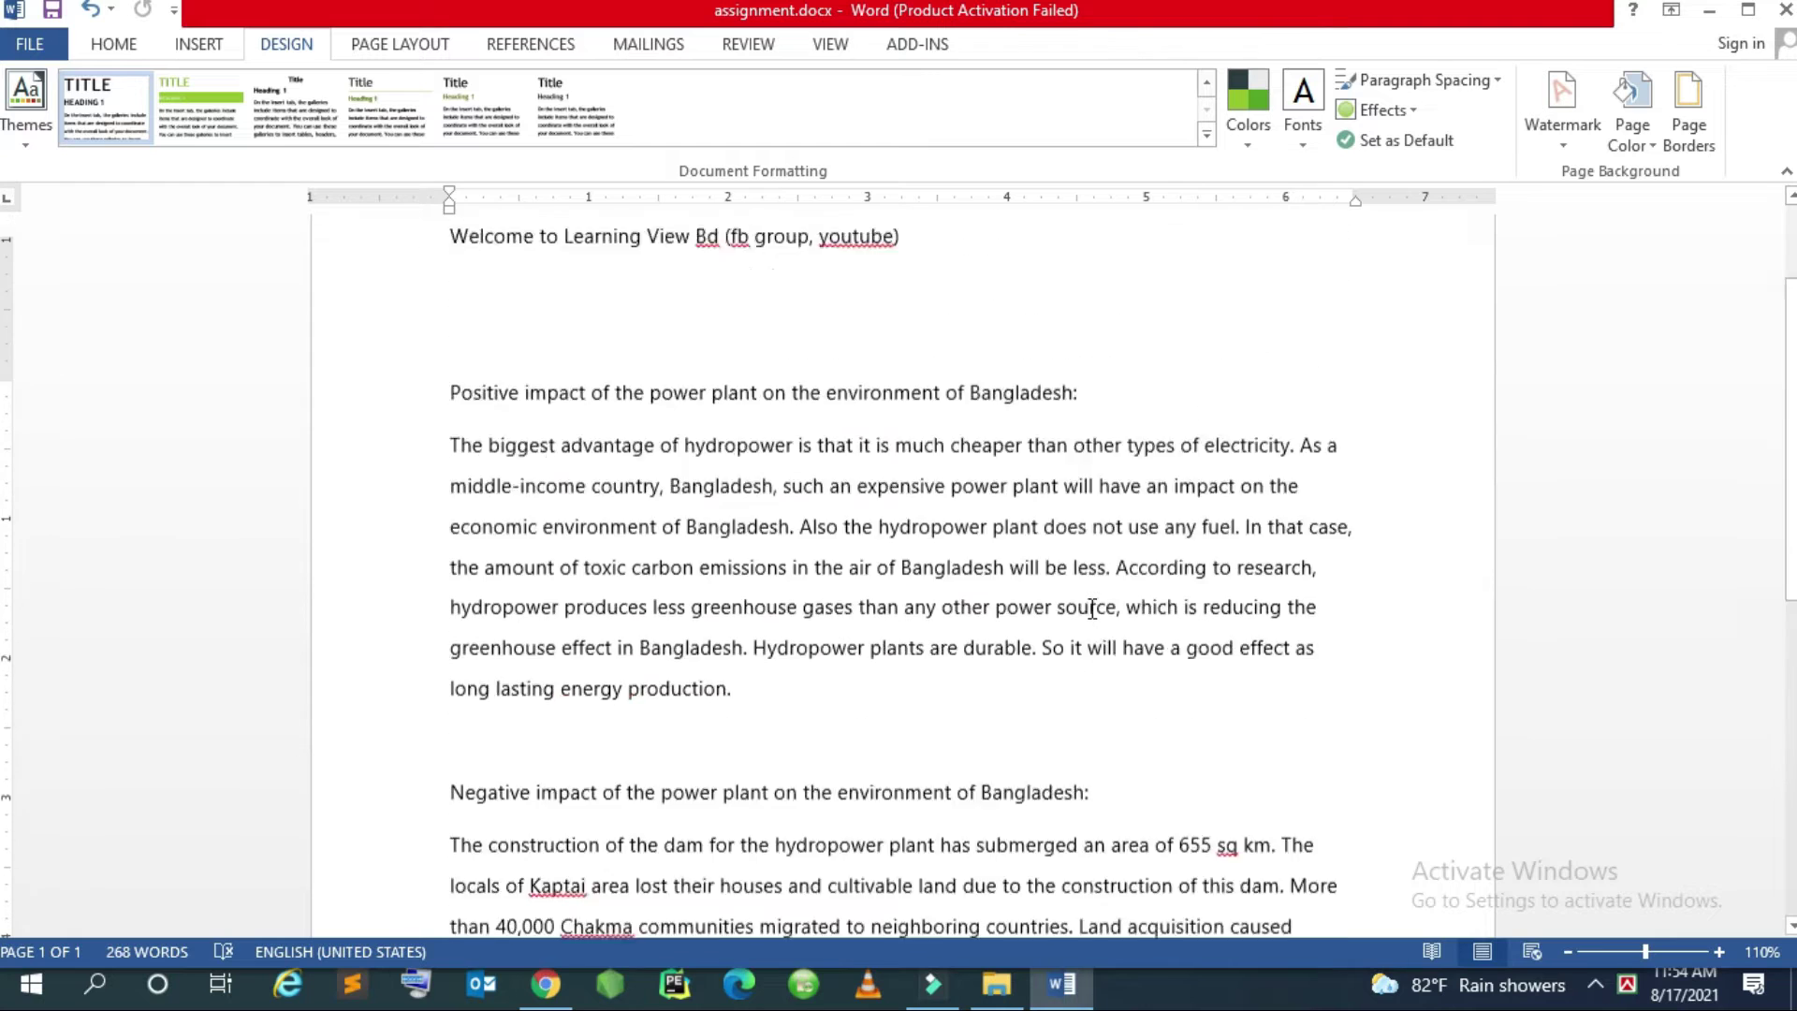
scroll(1091, 608, up, 3)
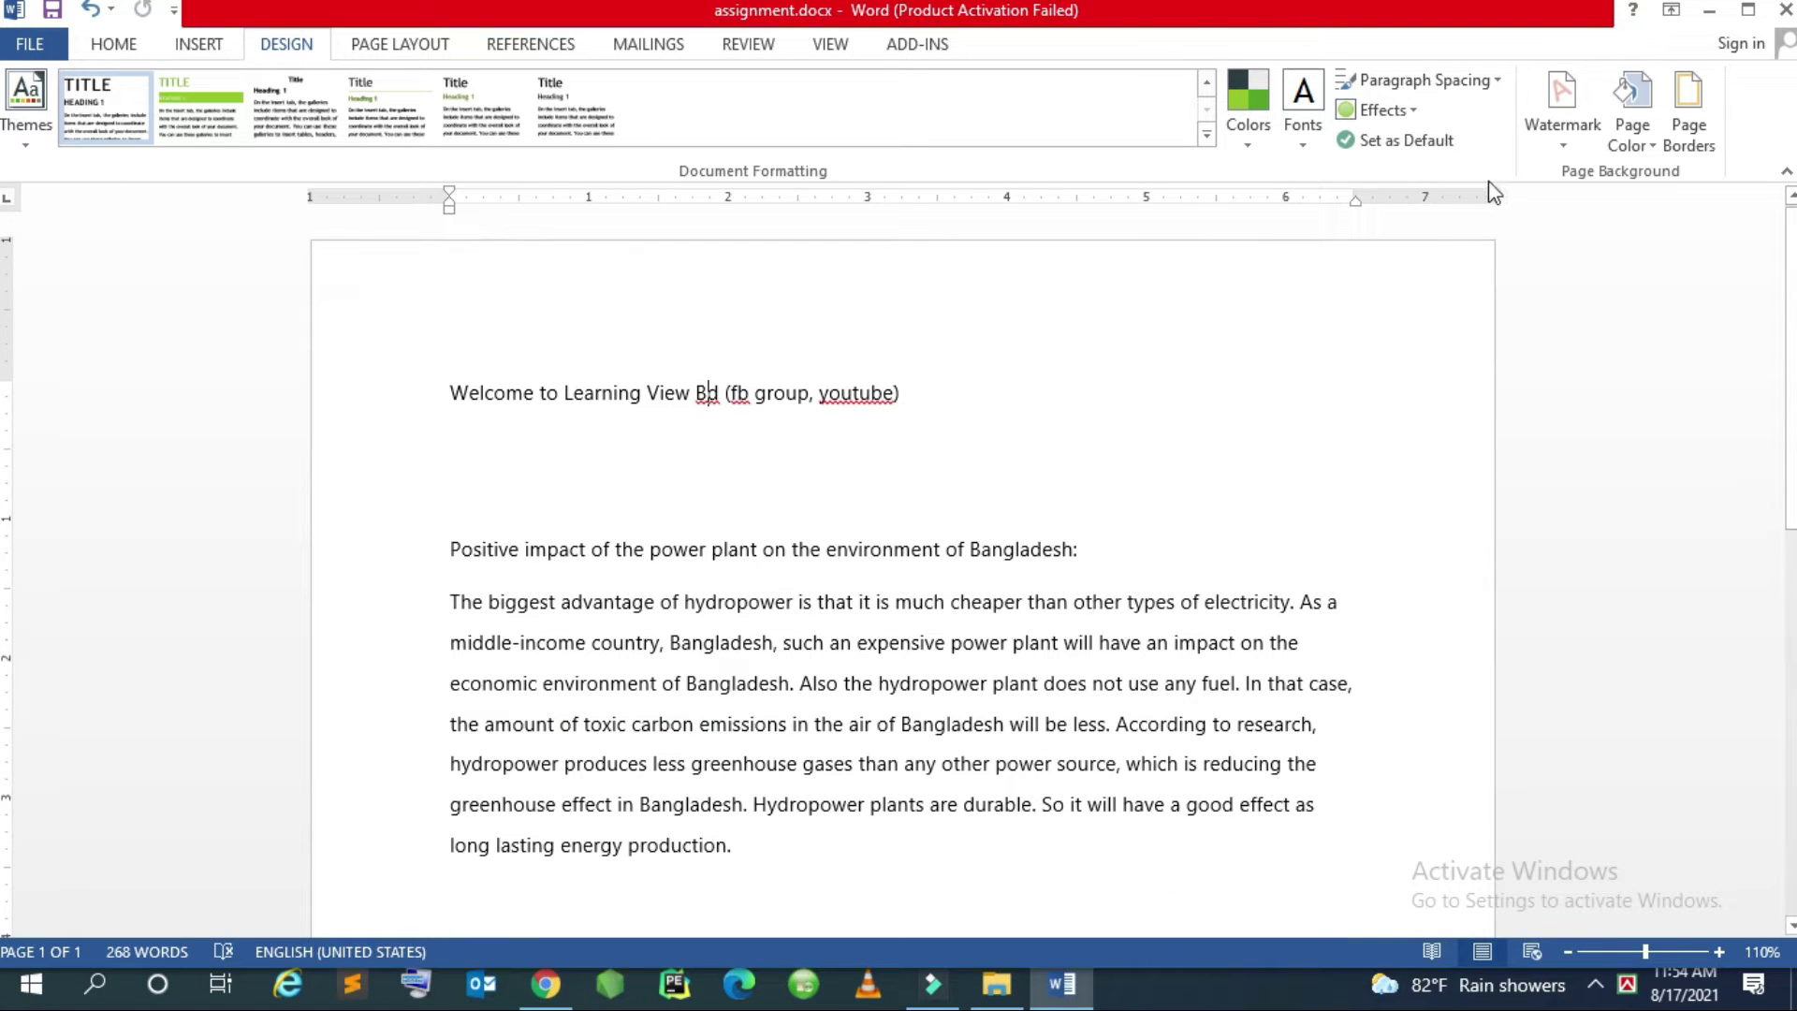
Try the CONFIDENTIAL 1 watermark, remove it, and bring up the Custom Watermark settings
click(1555, 140)
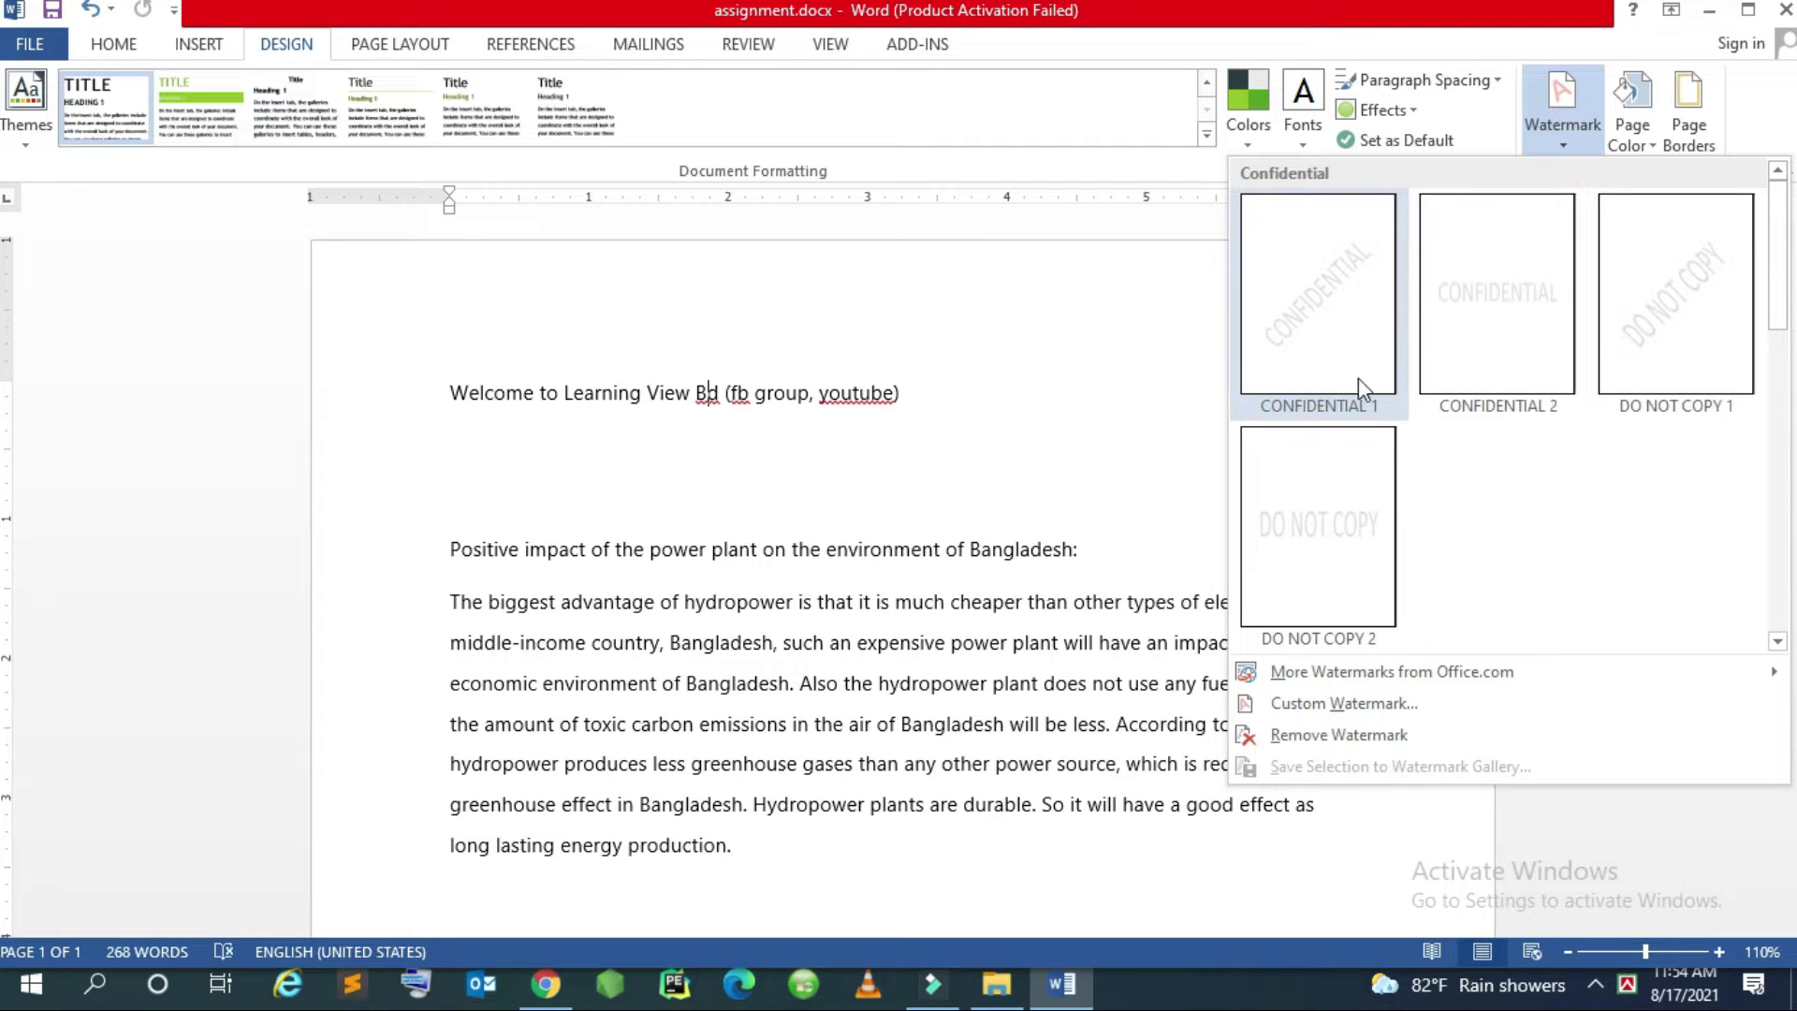
click(1345, 333)
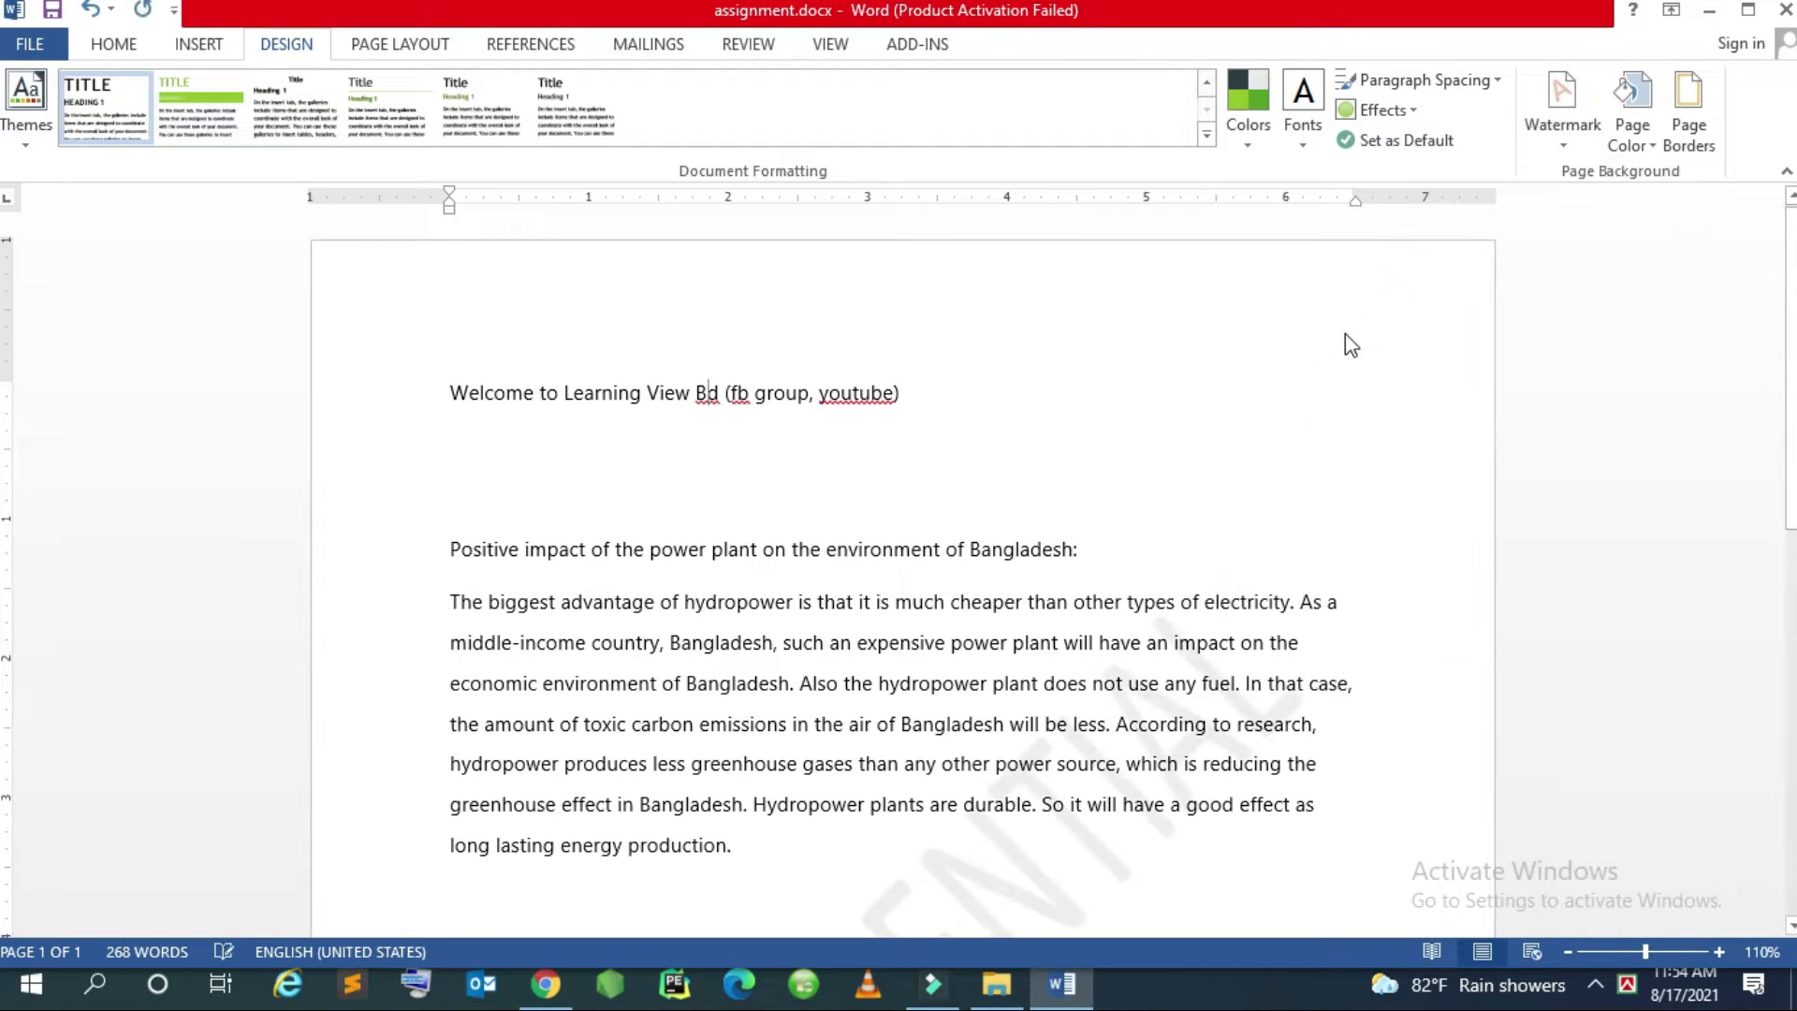
scroll(1089, 460, down, 3)
scroll(1088, 461, down, 3)
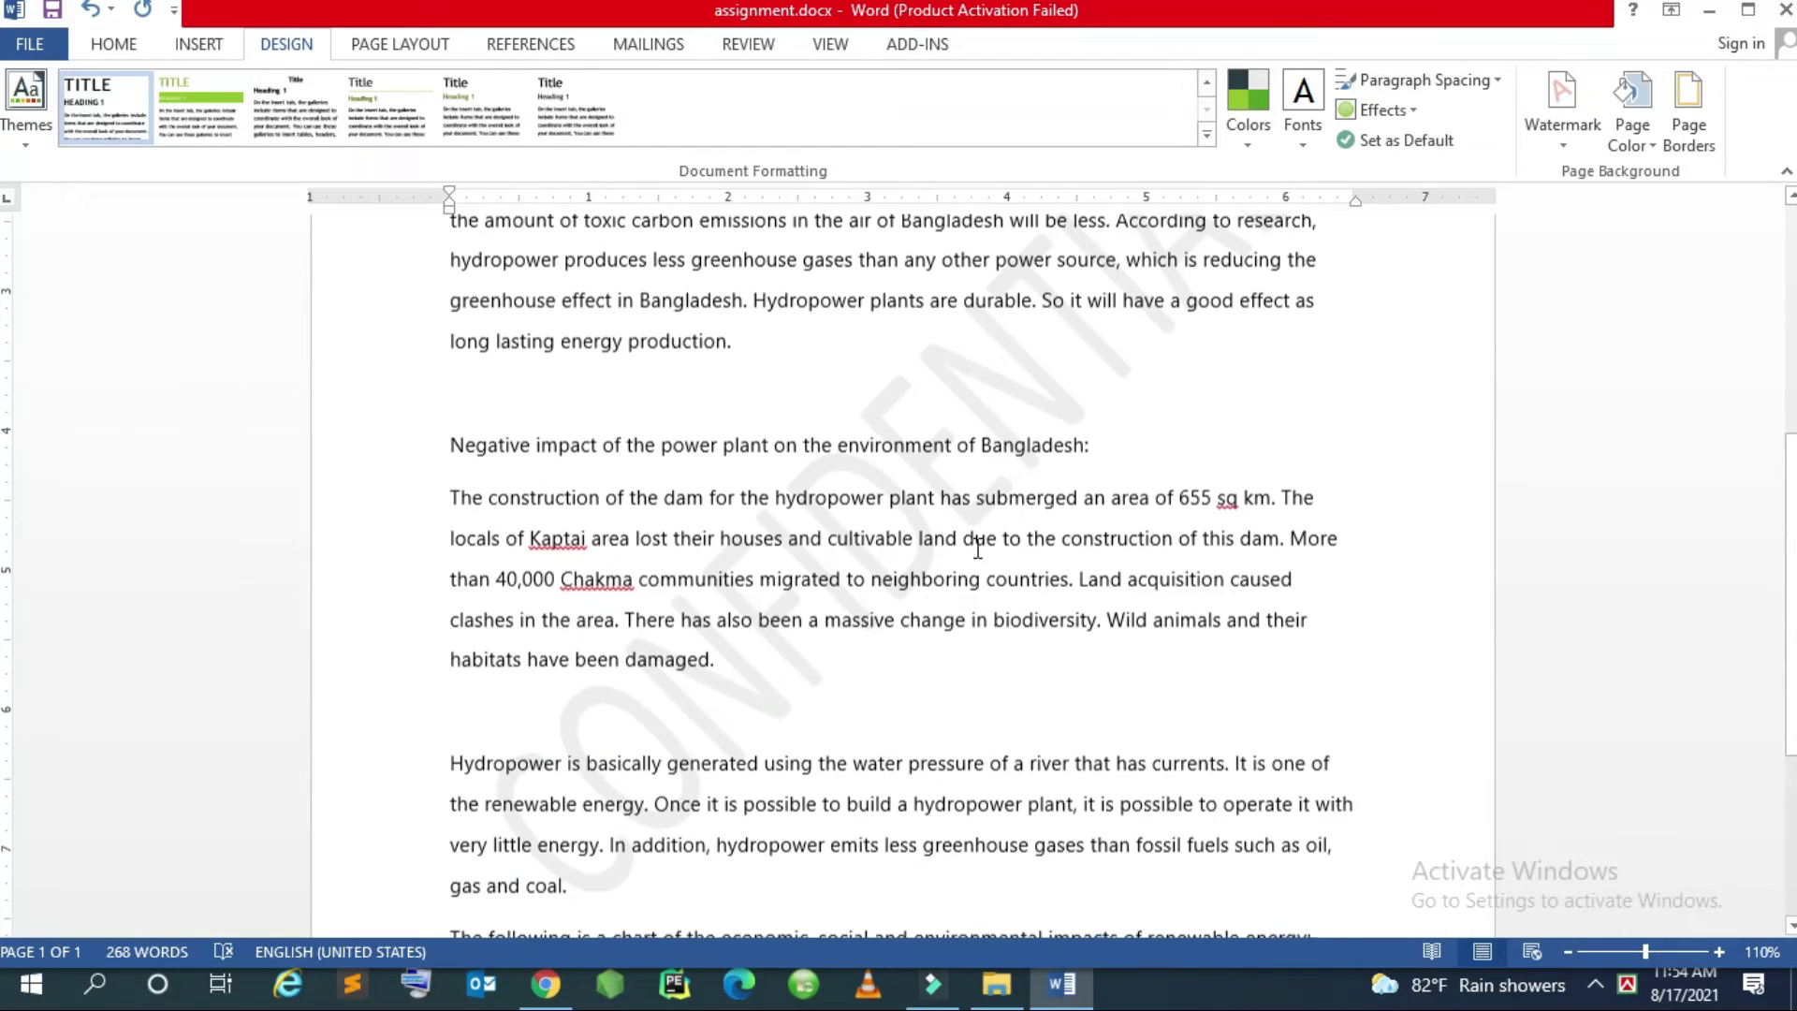
click(1557, 140)
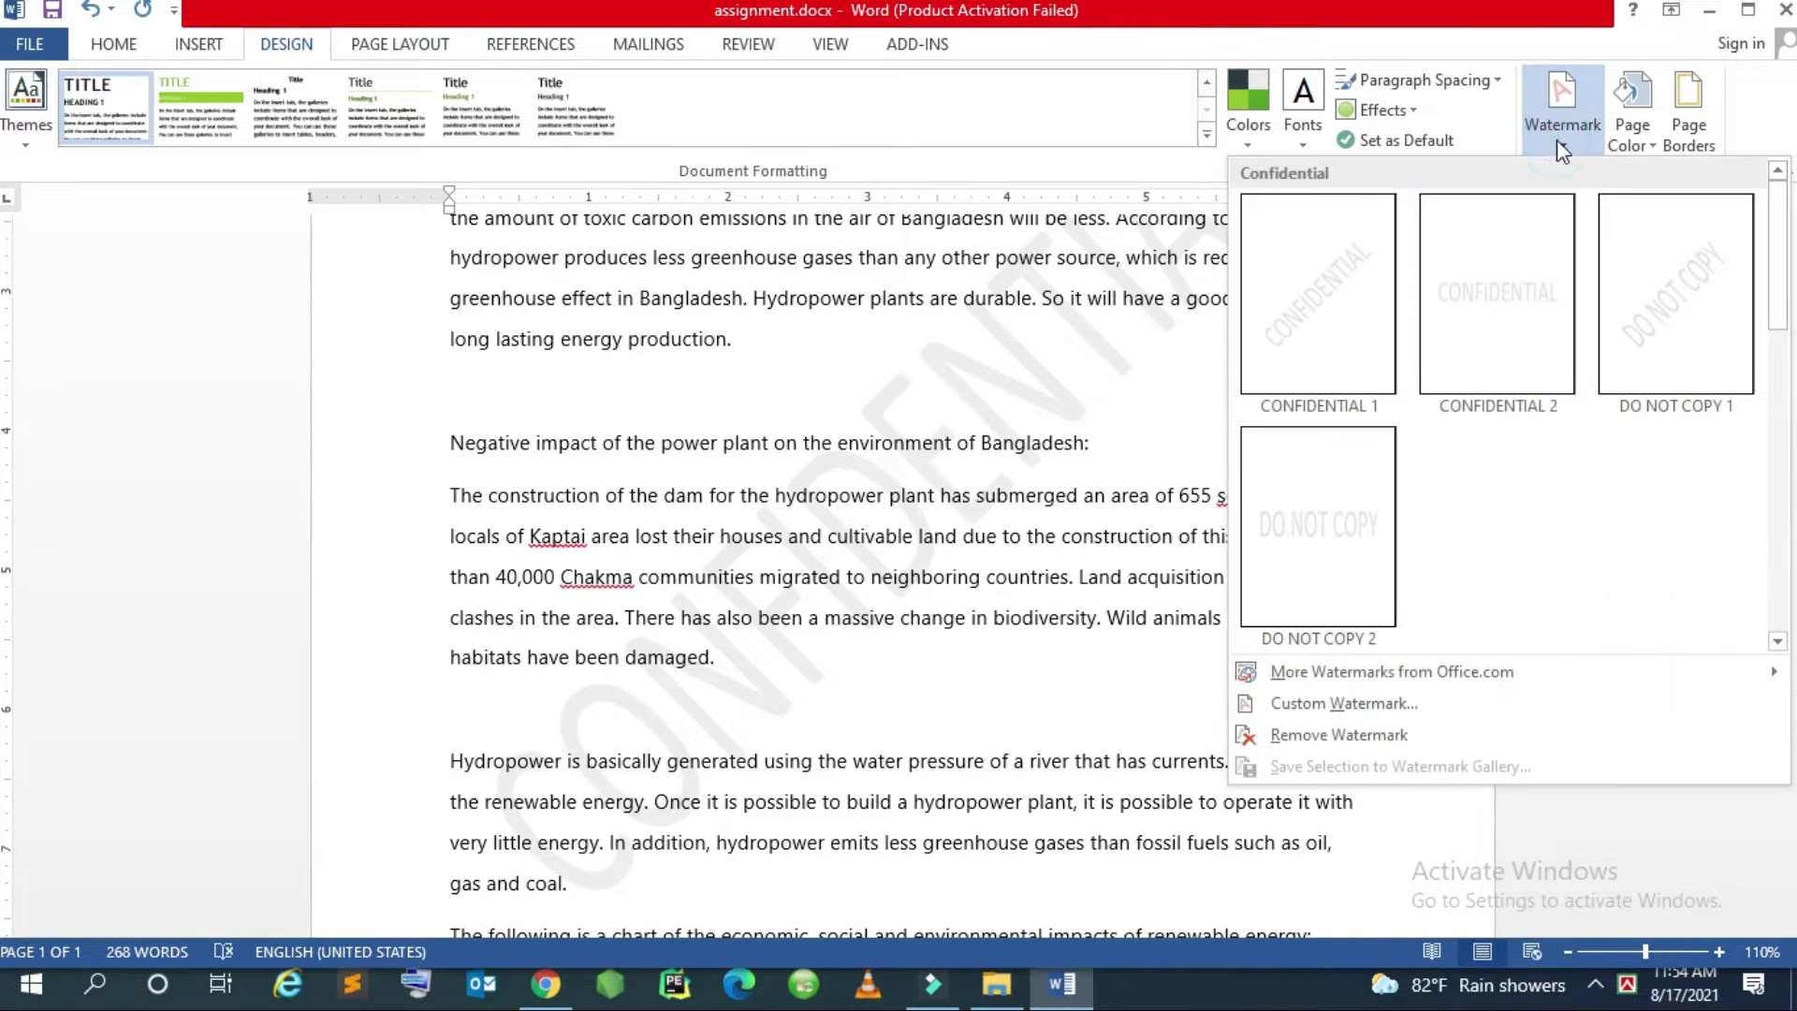
click(1322, 735)
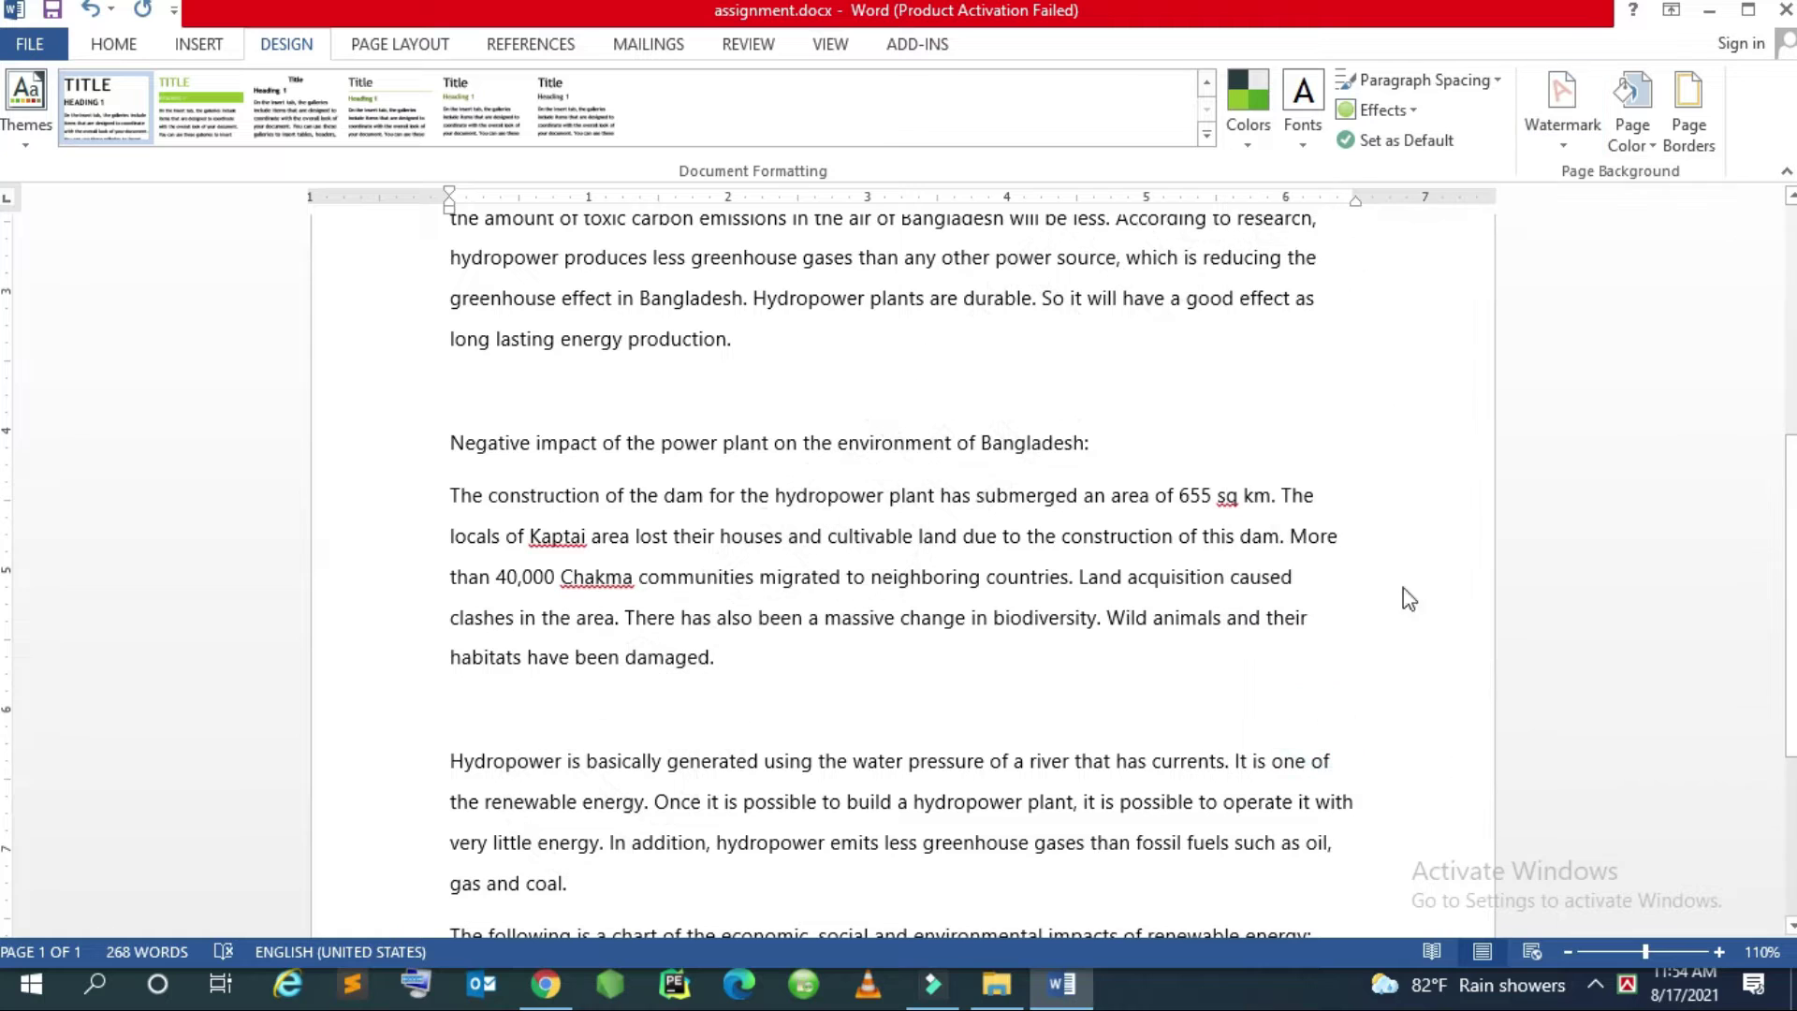
click(1577, 136)
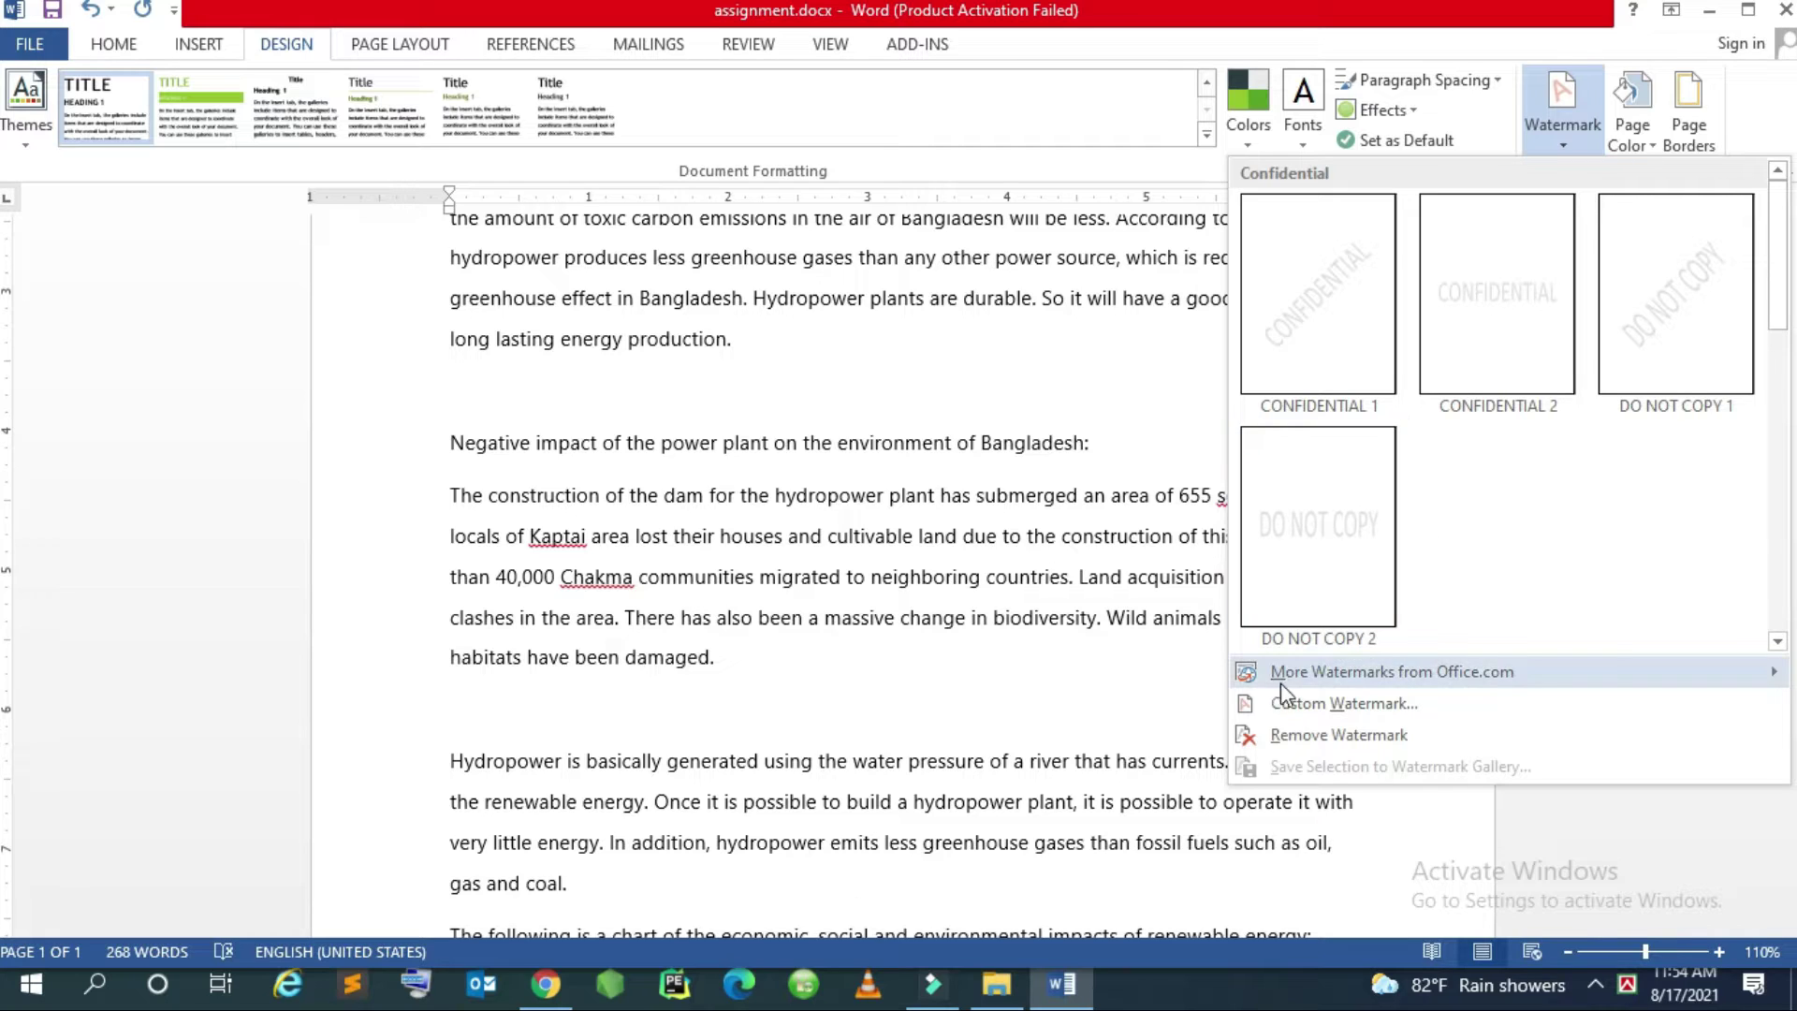
mouse_move(1391, 671)
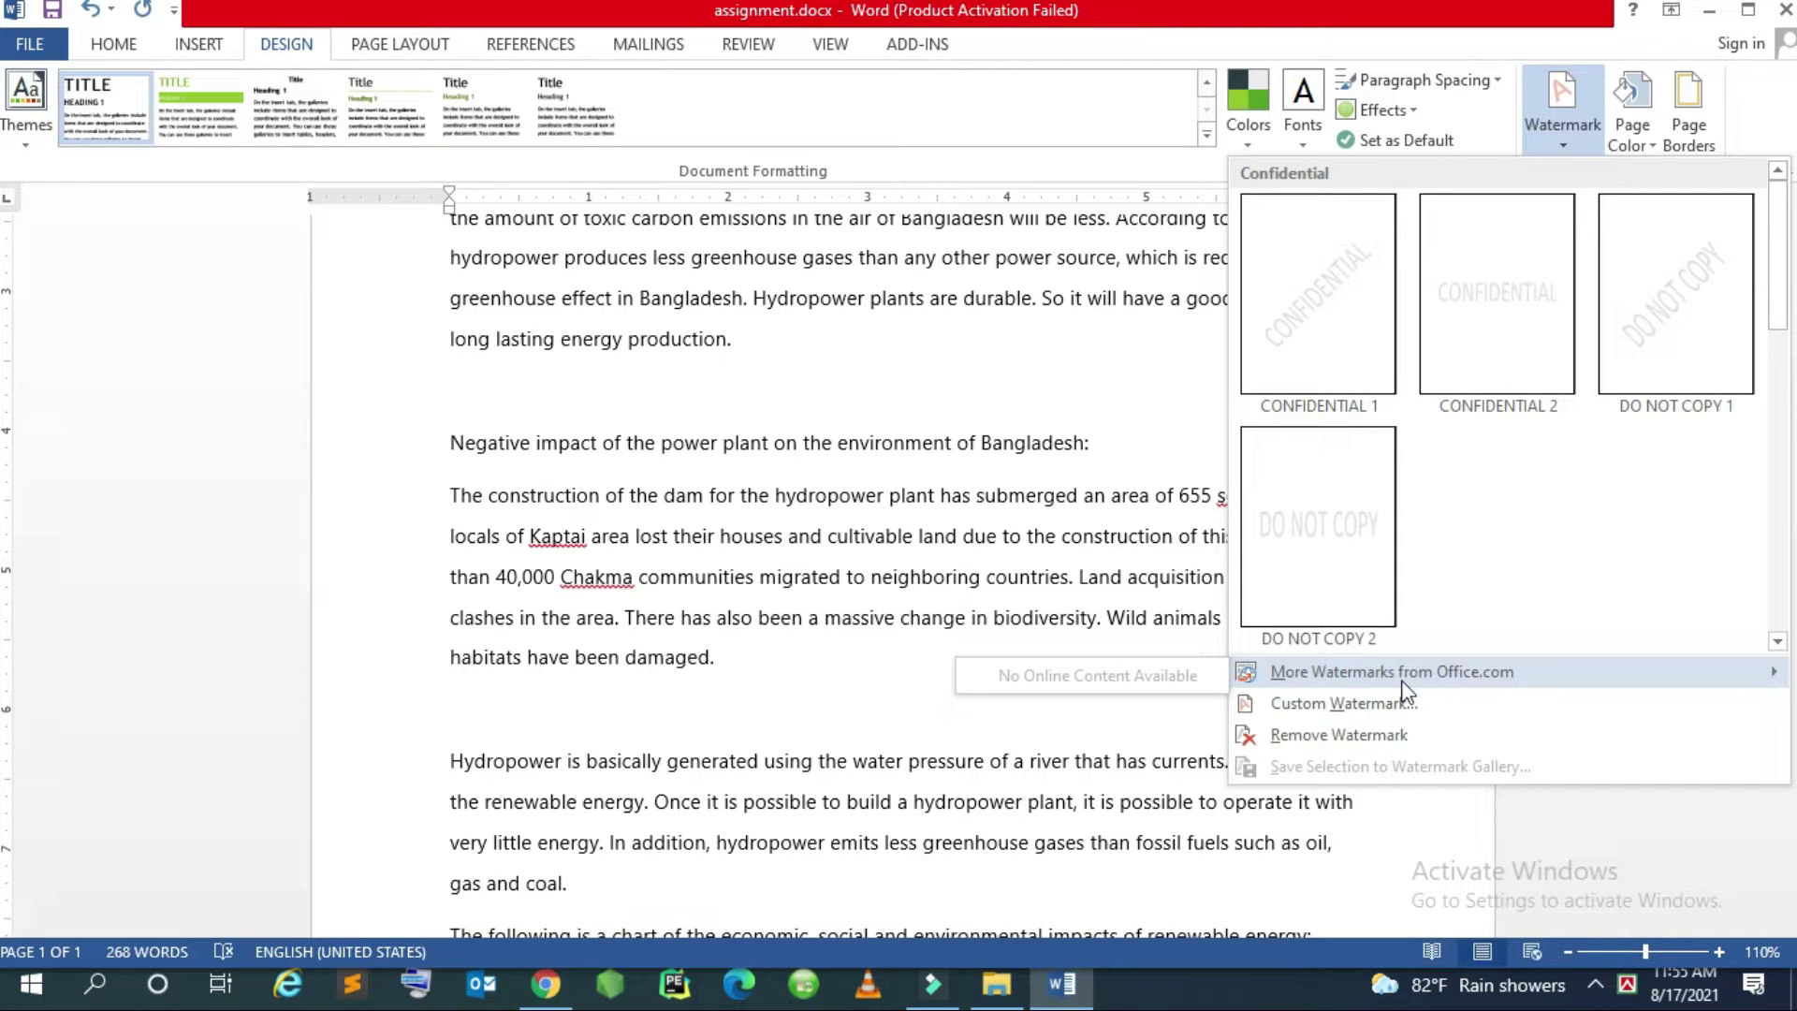
click(1362, 702)
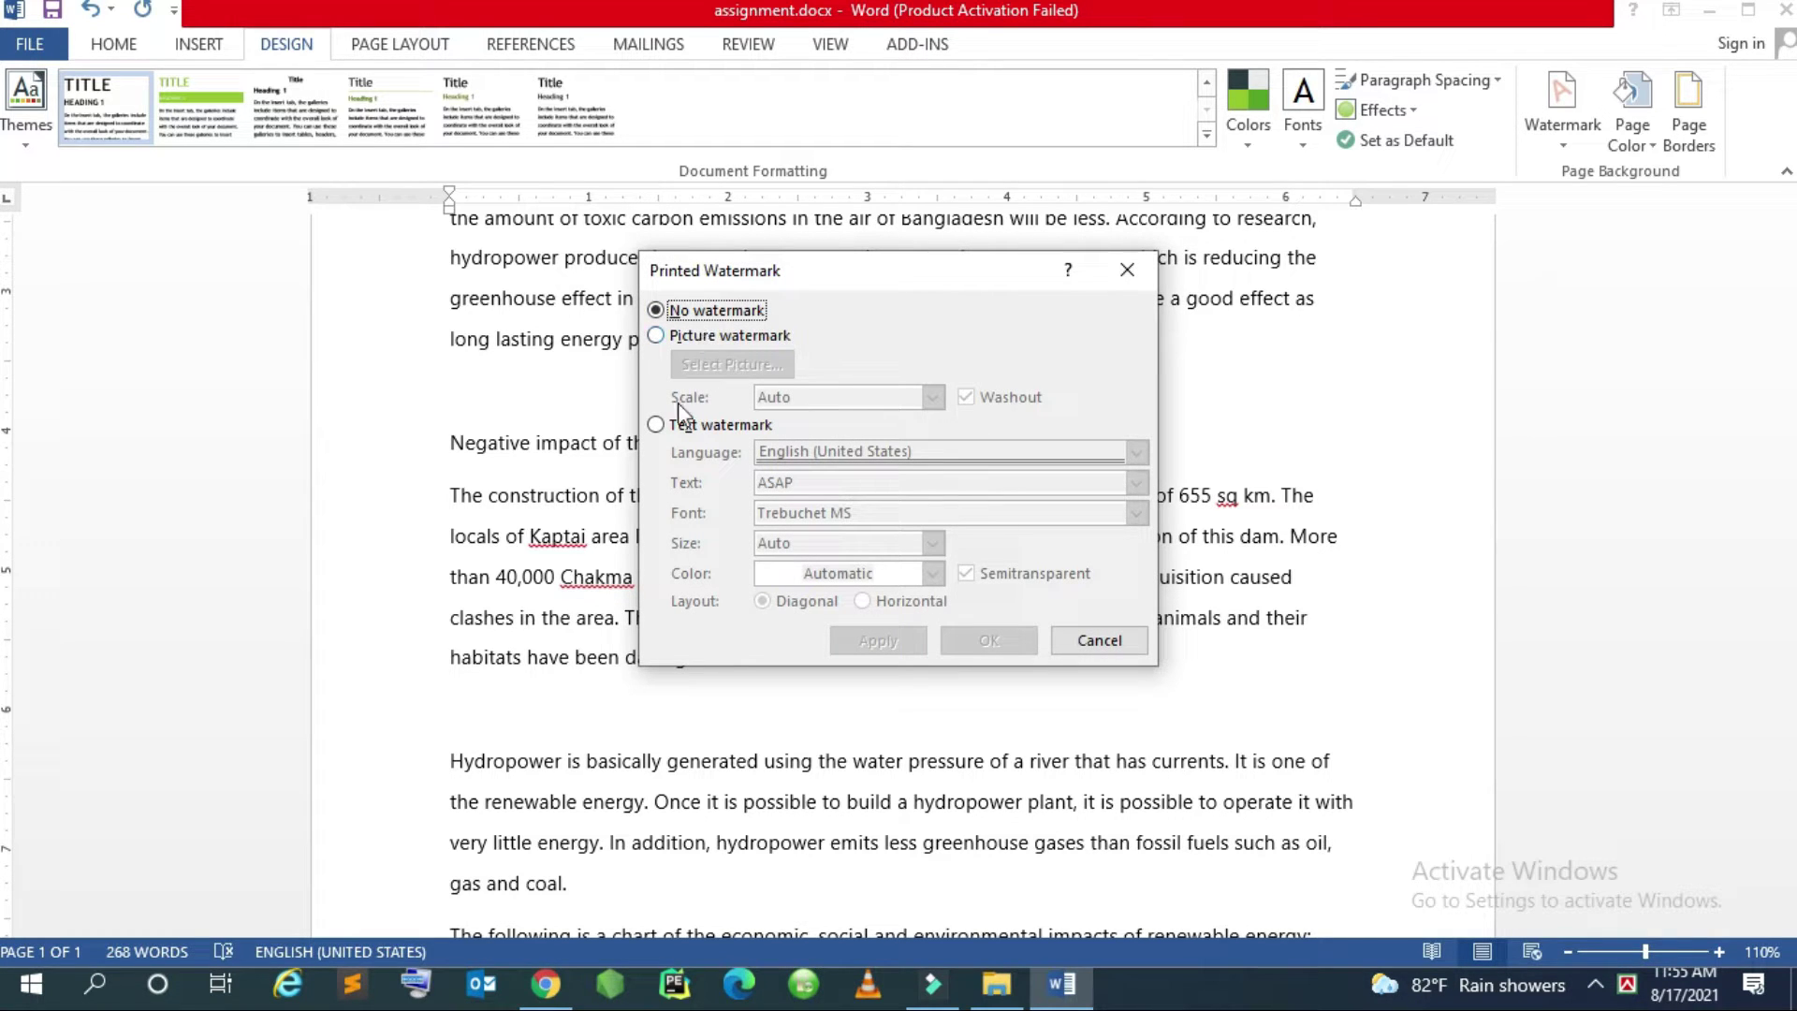
Choose Picture watermark and close the loading picture browser without picking an image
click(659, 425)
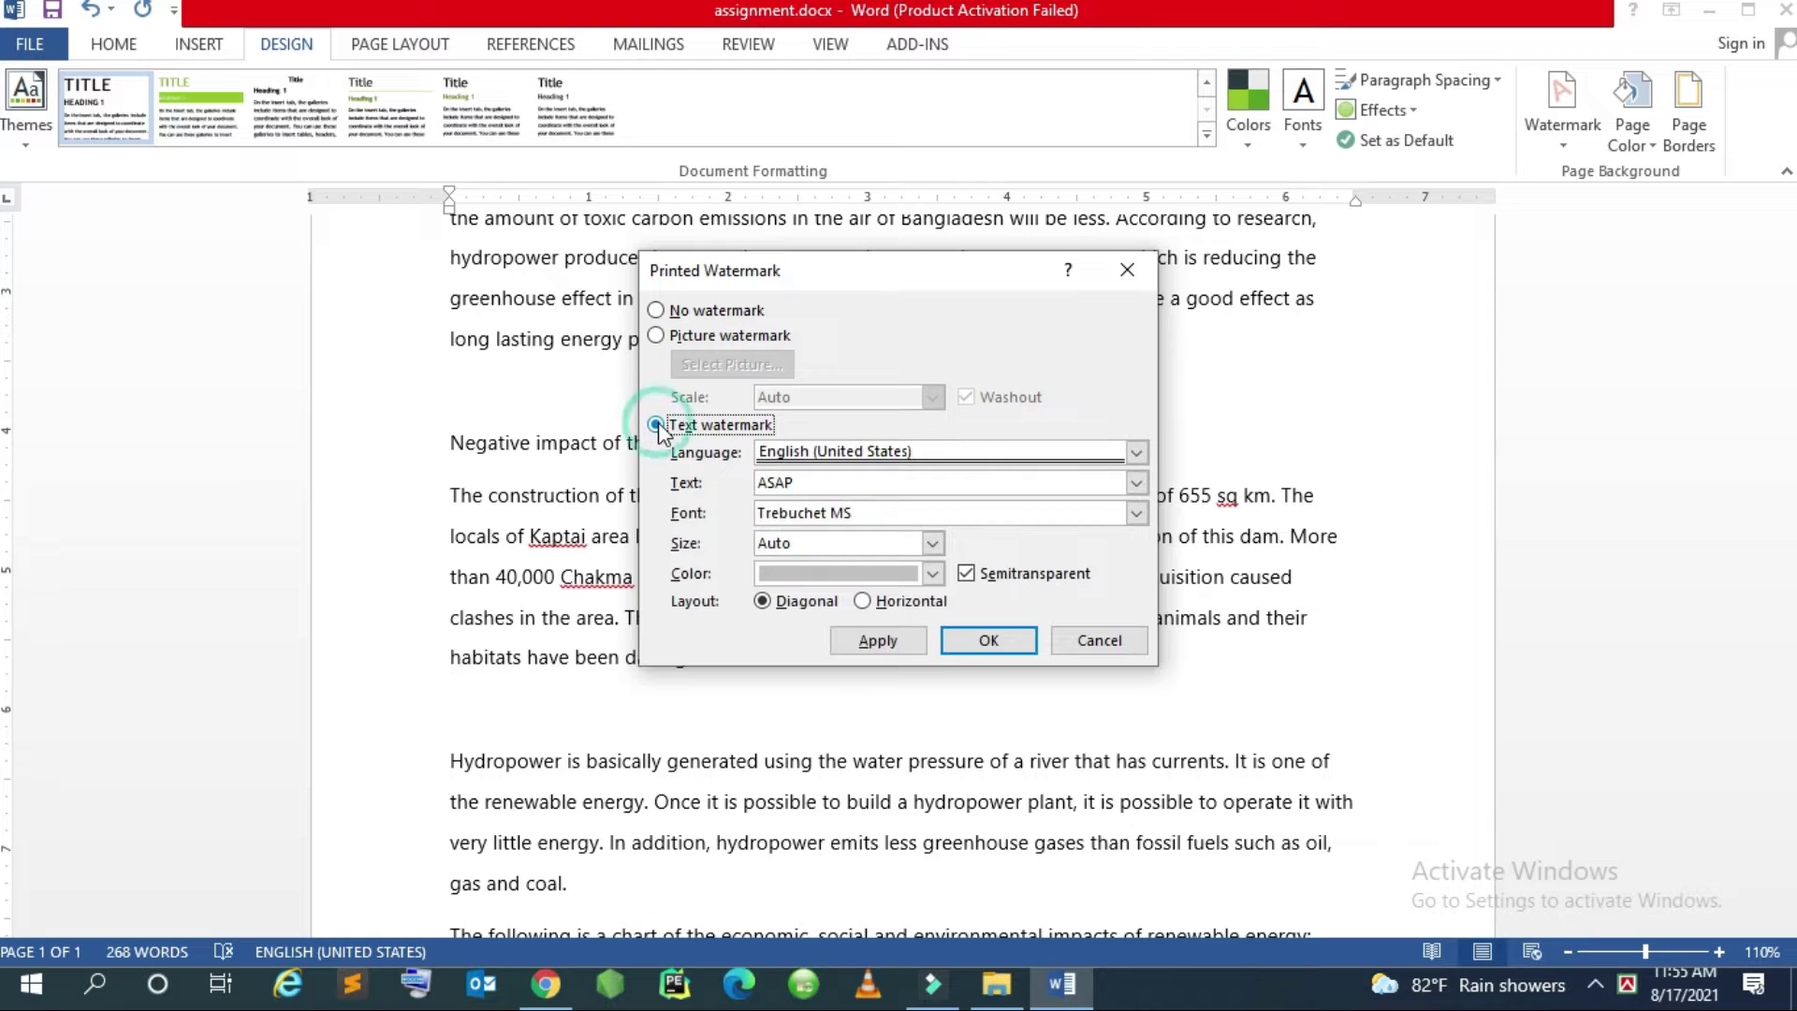
click(672, 336)
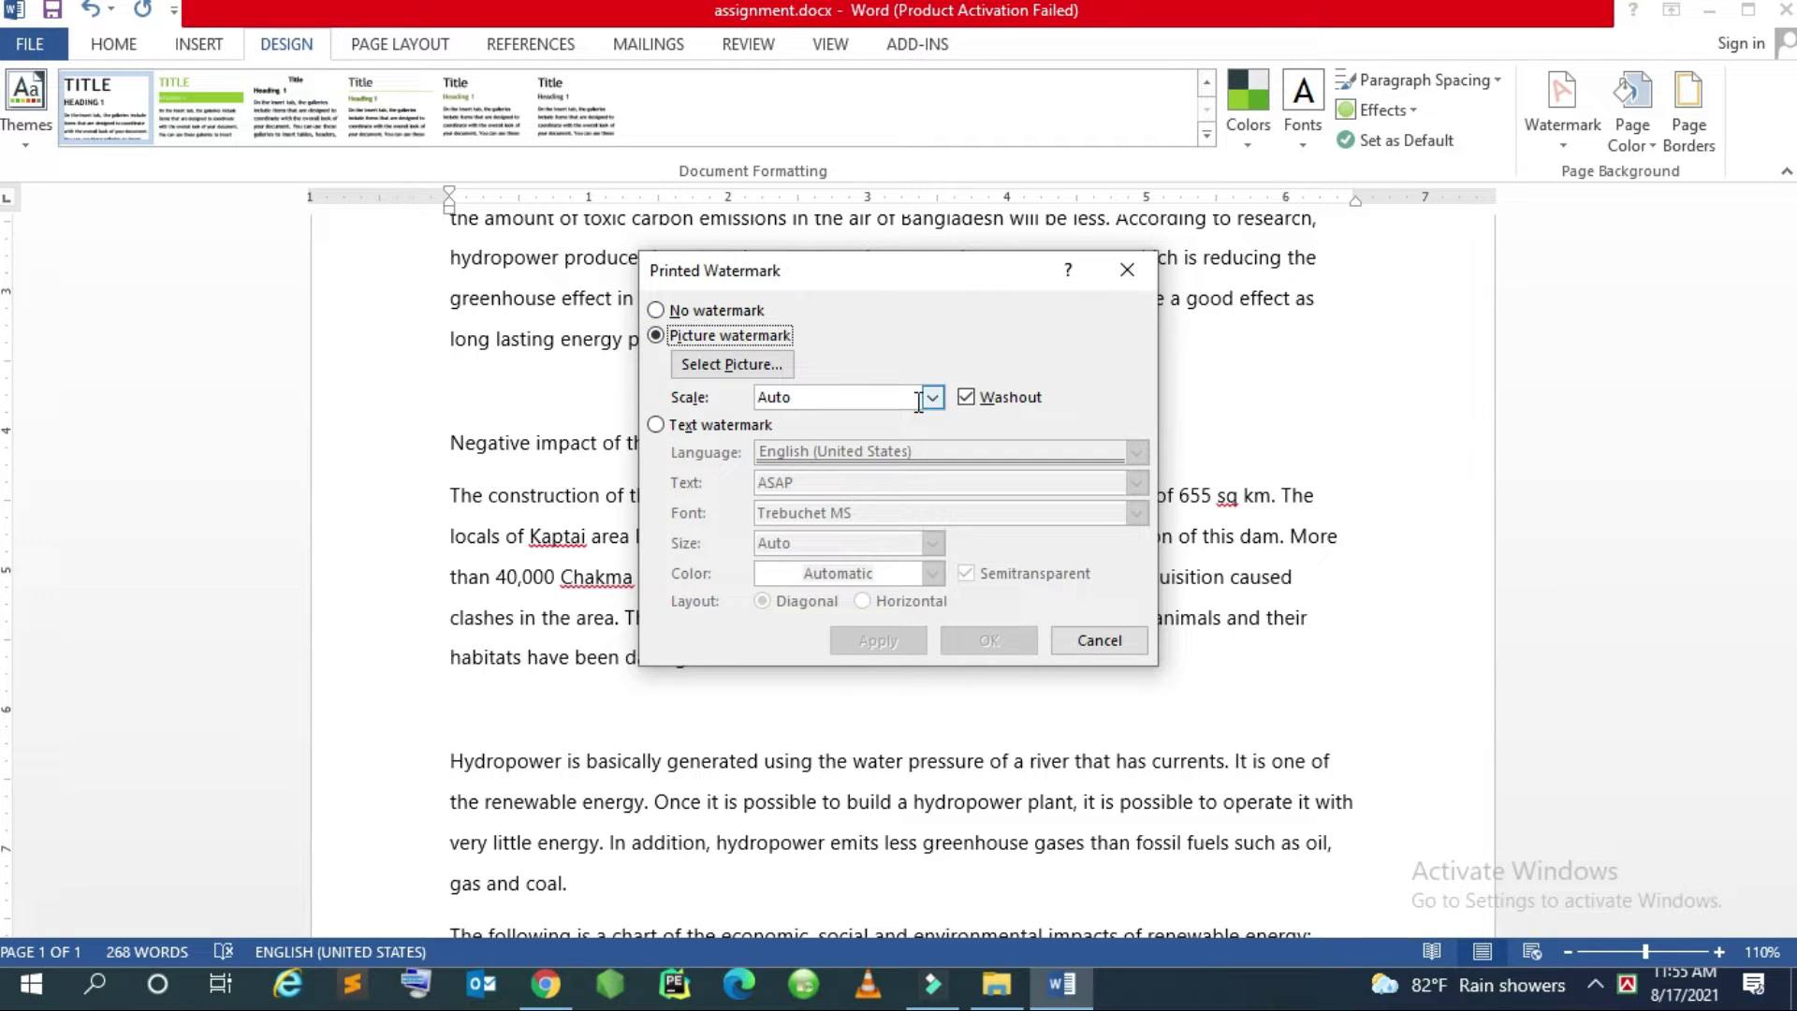
click(754, 366)
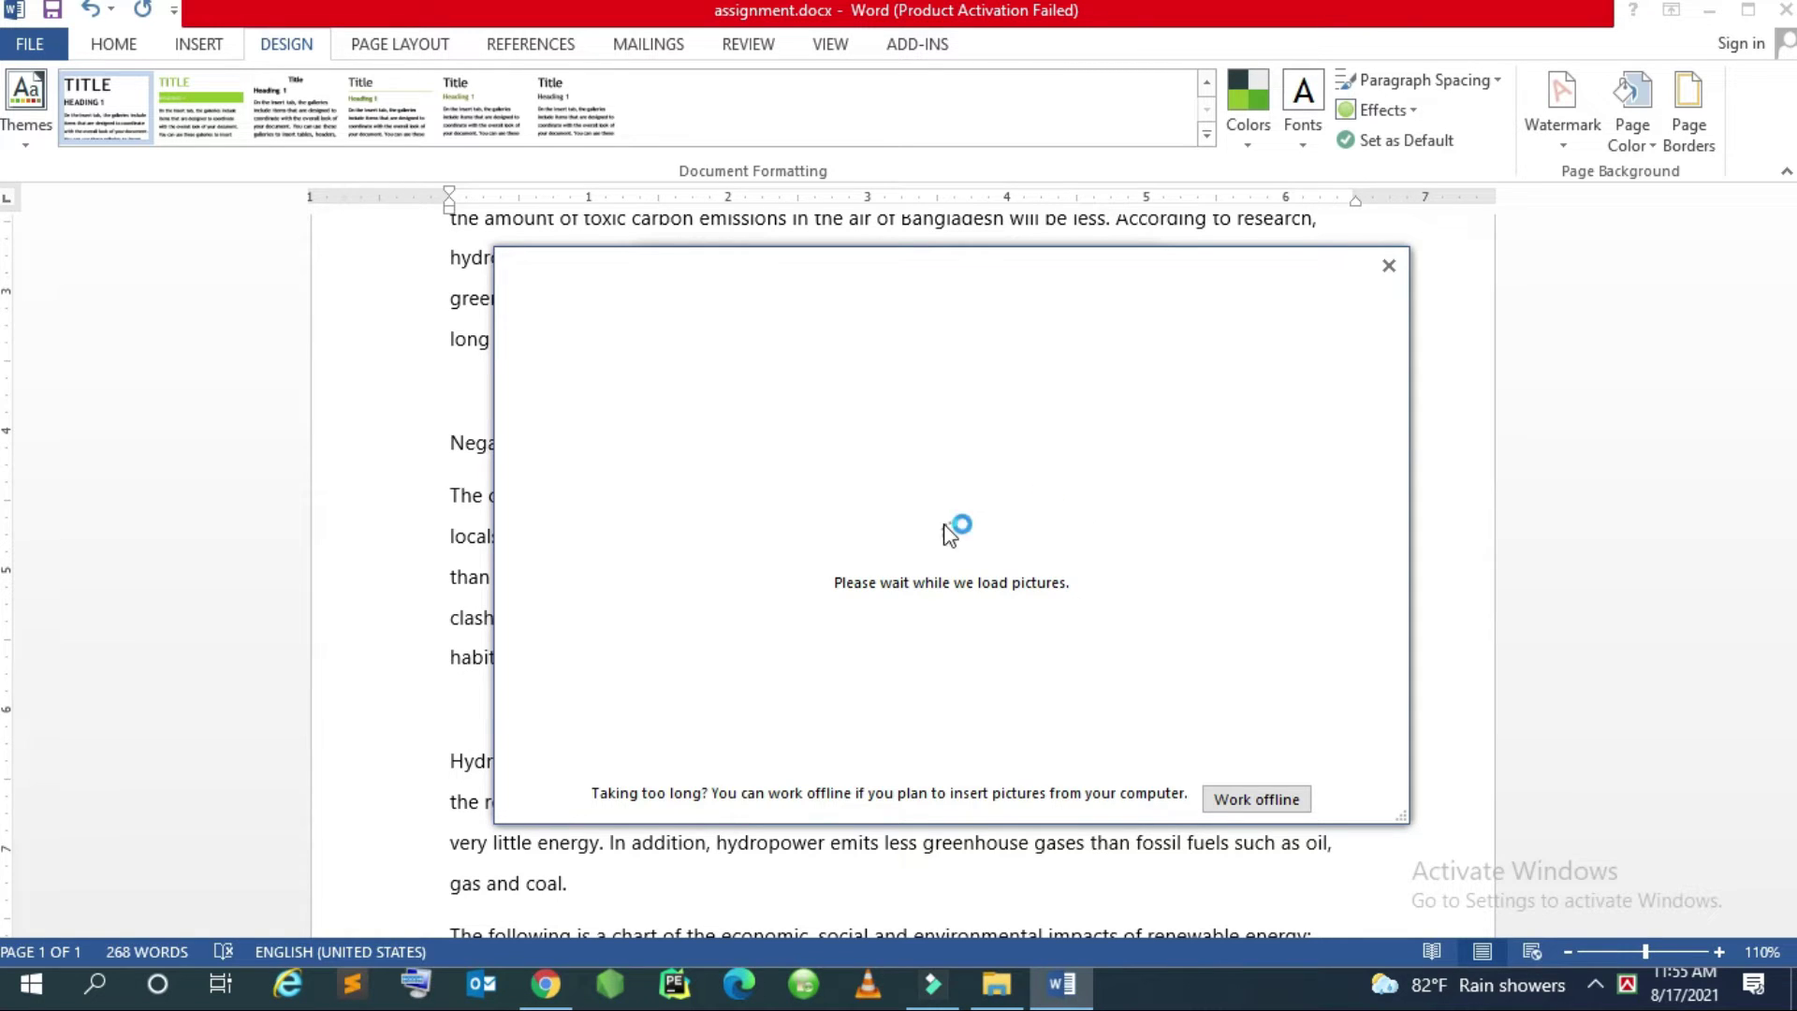
click(1387, 263)
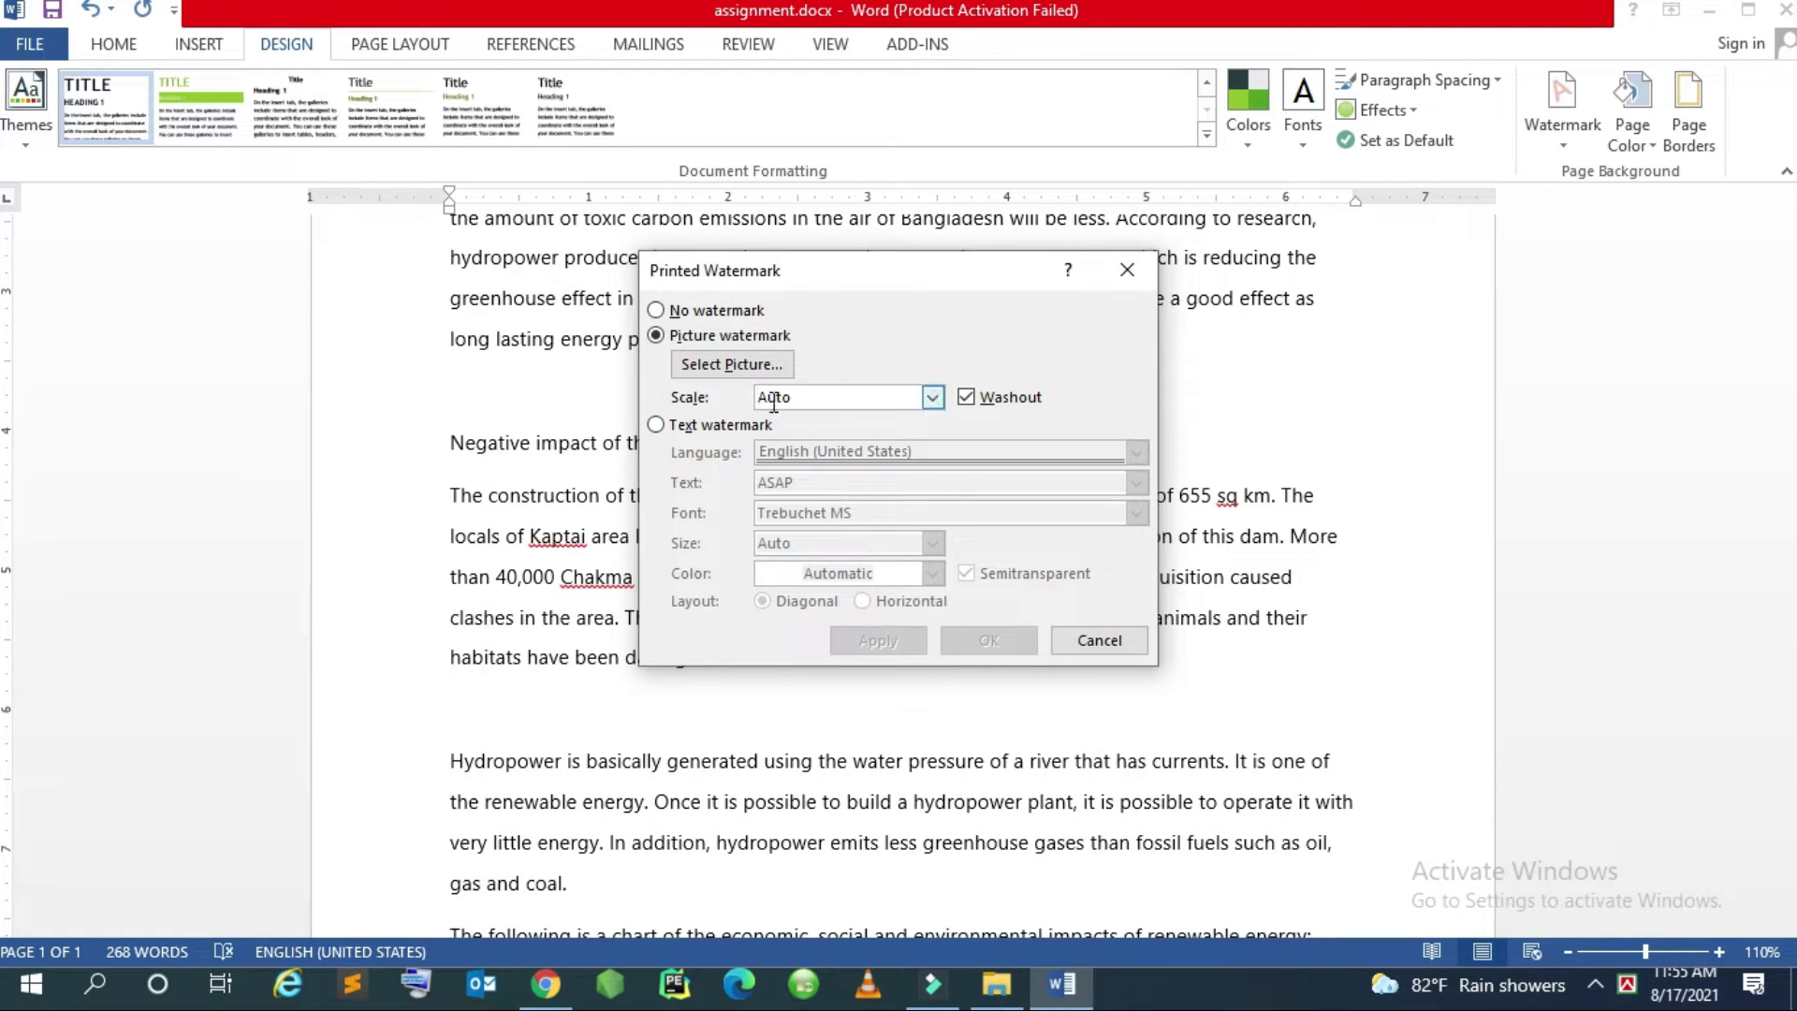
Switch to a text watermark and replace the ASAP text with 'Learning View Bd'
click(656, 425)
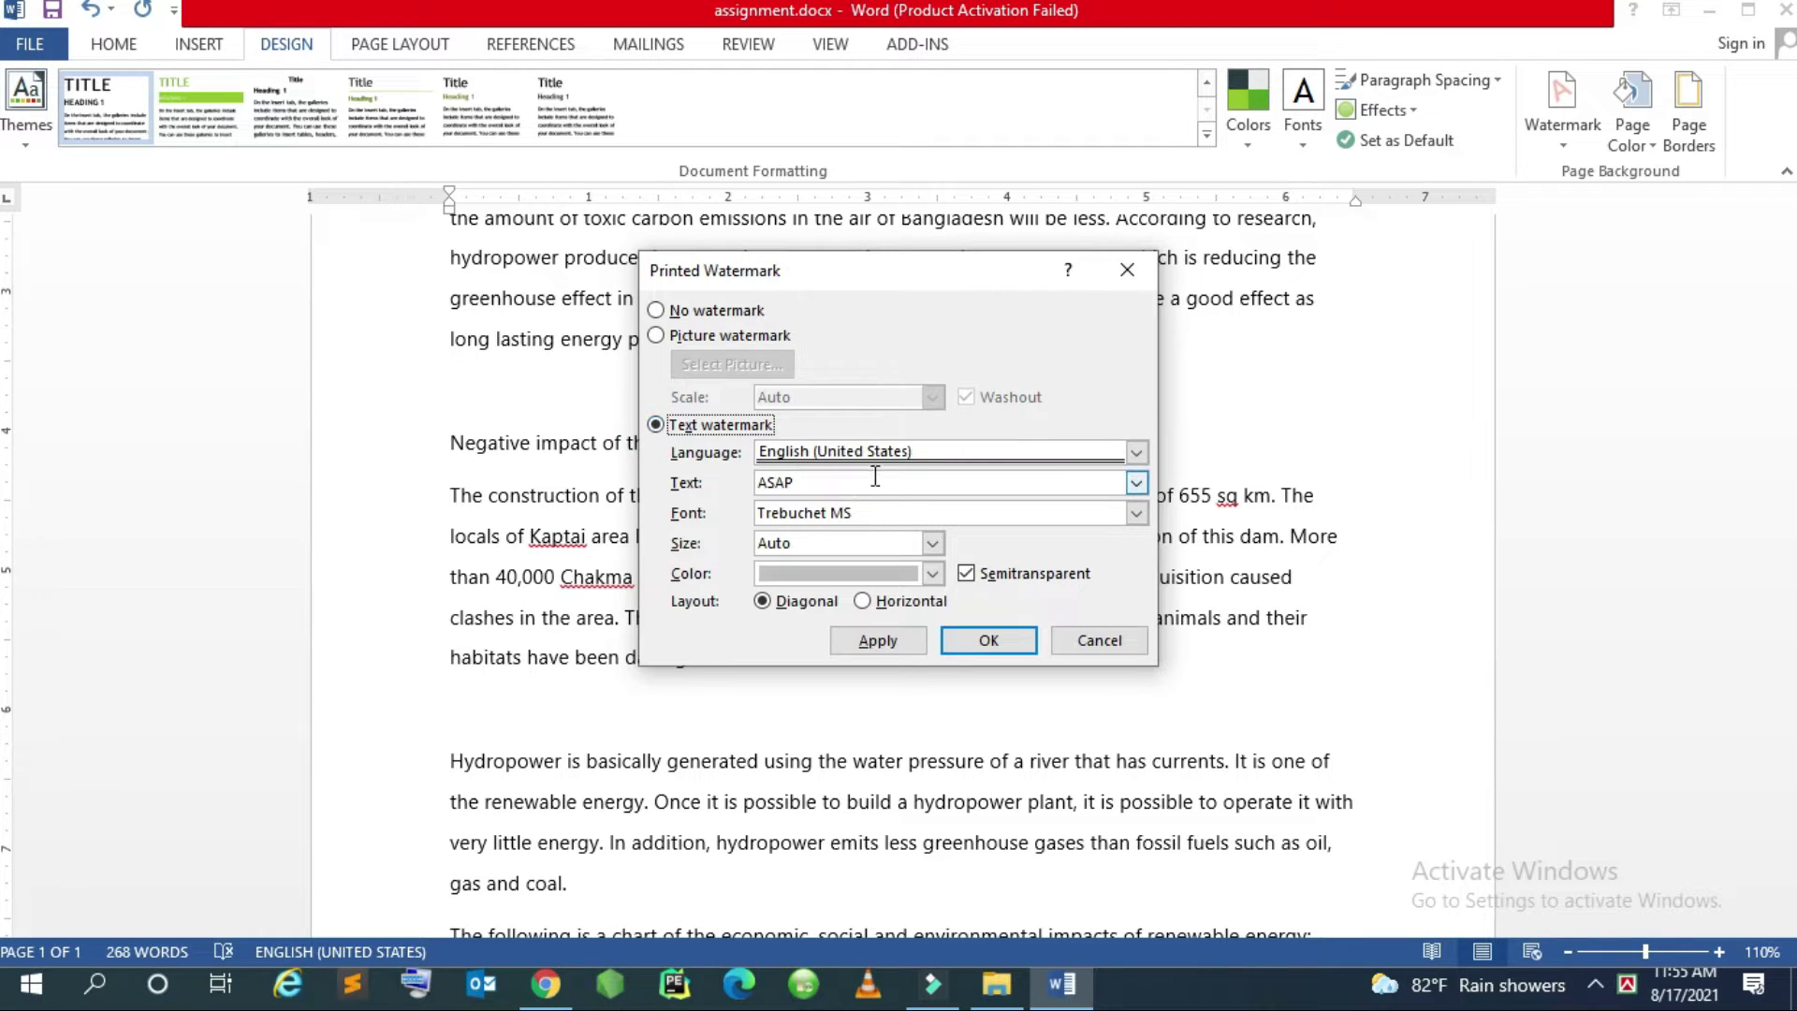
click(852, 484)
double_click(852, 484)
text(Learning View Bd)
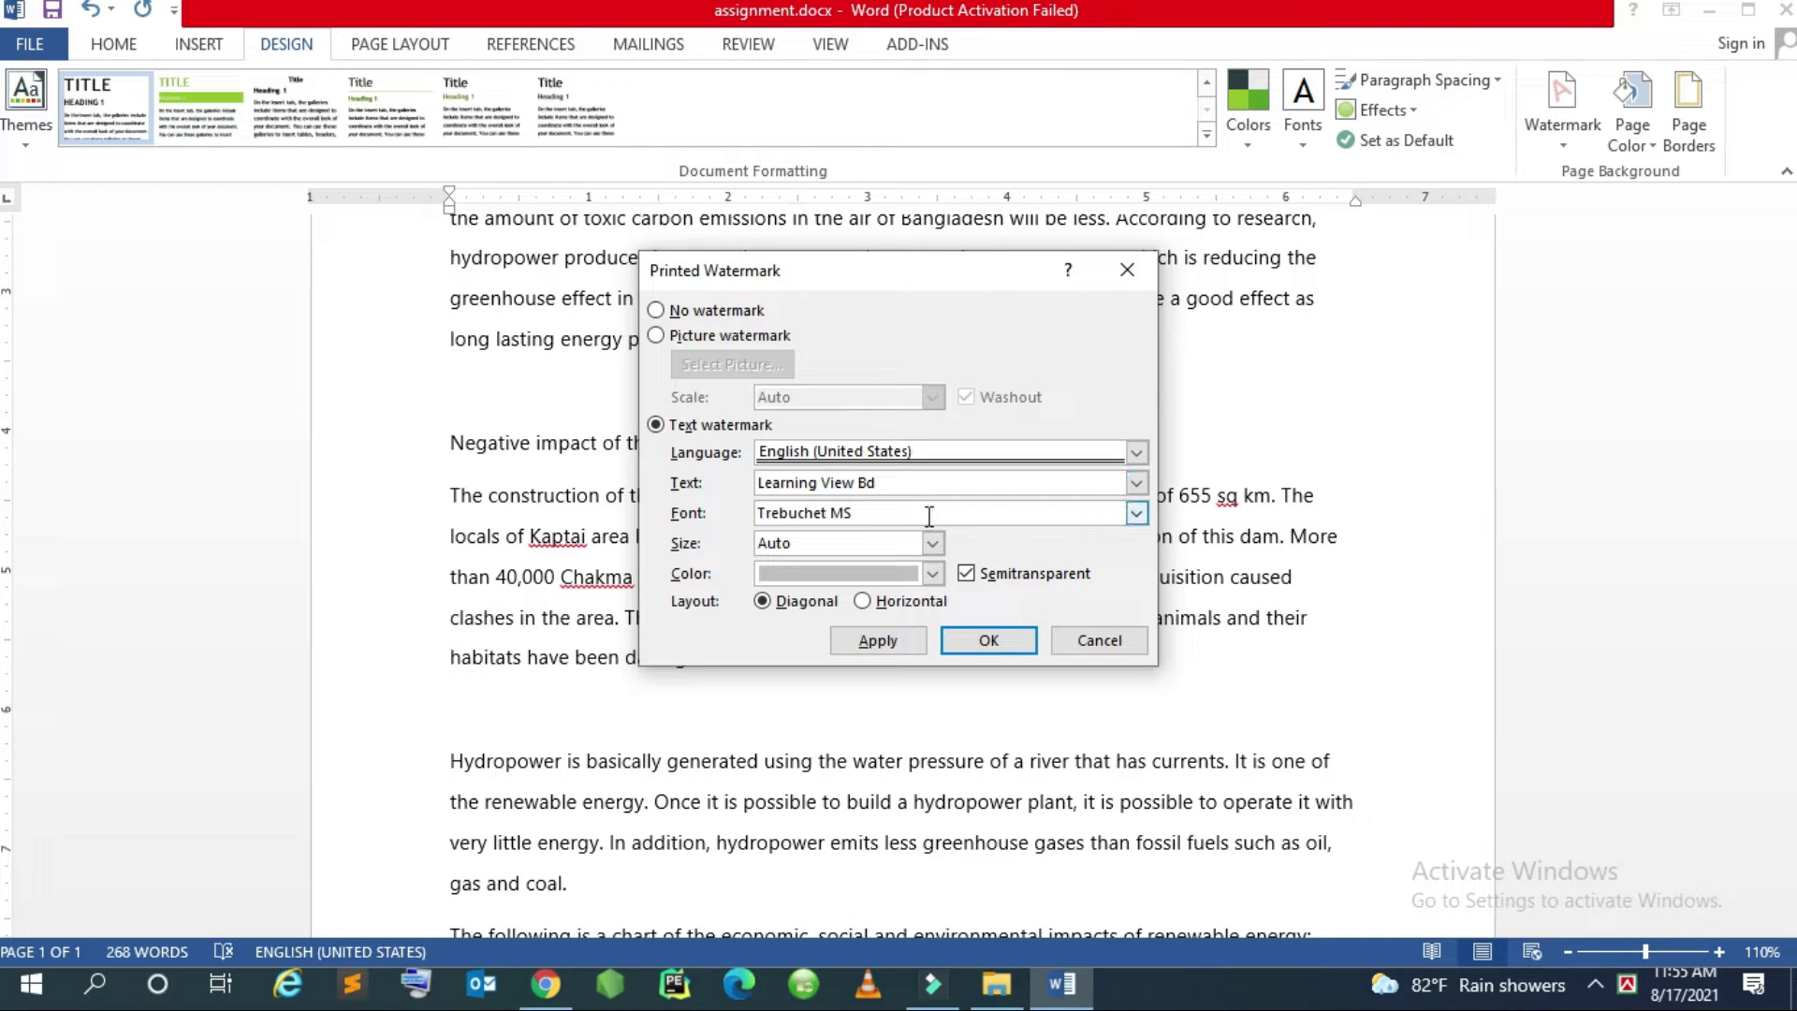
Set the watermark to Verdana, size 48, red, and apply it
click(1135, 513)
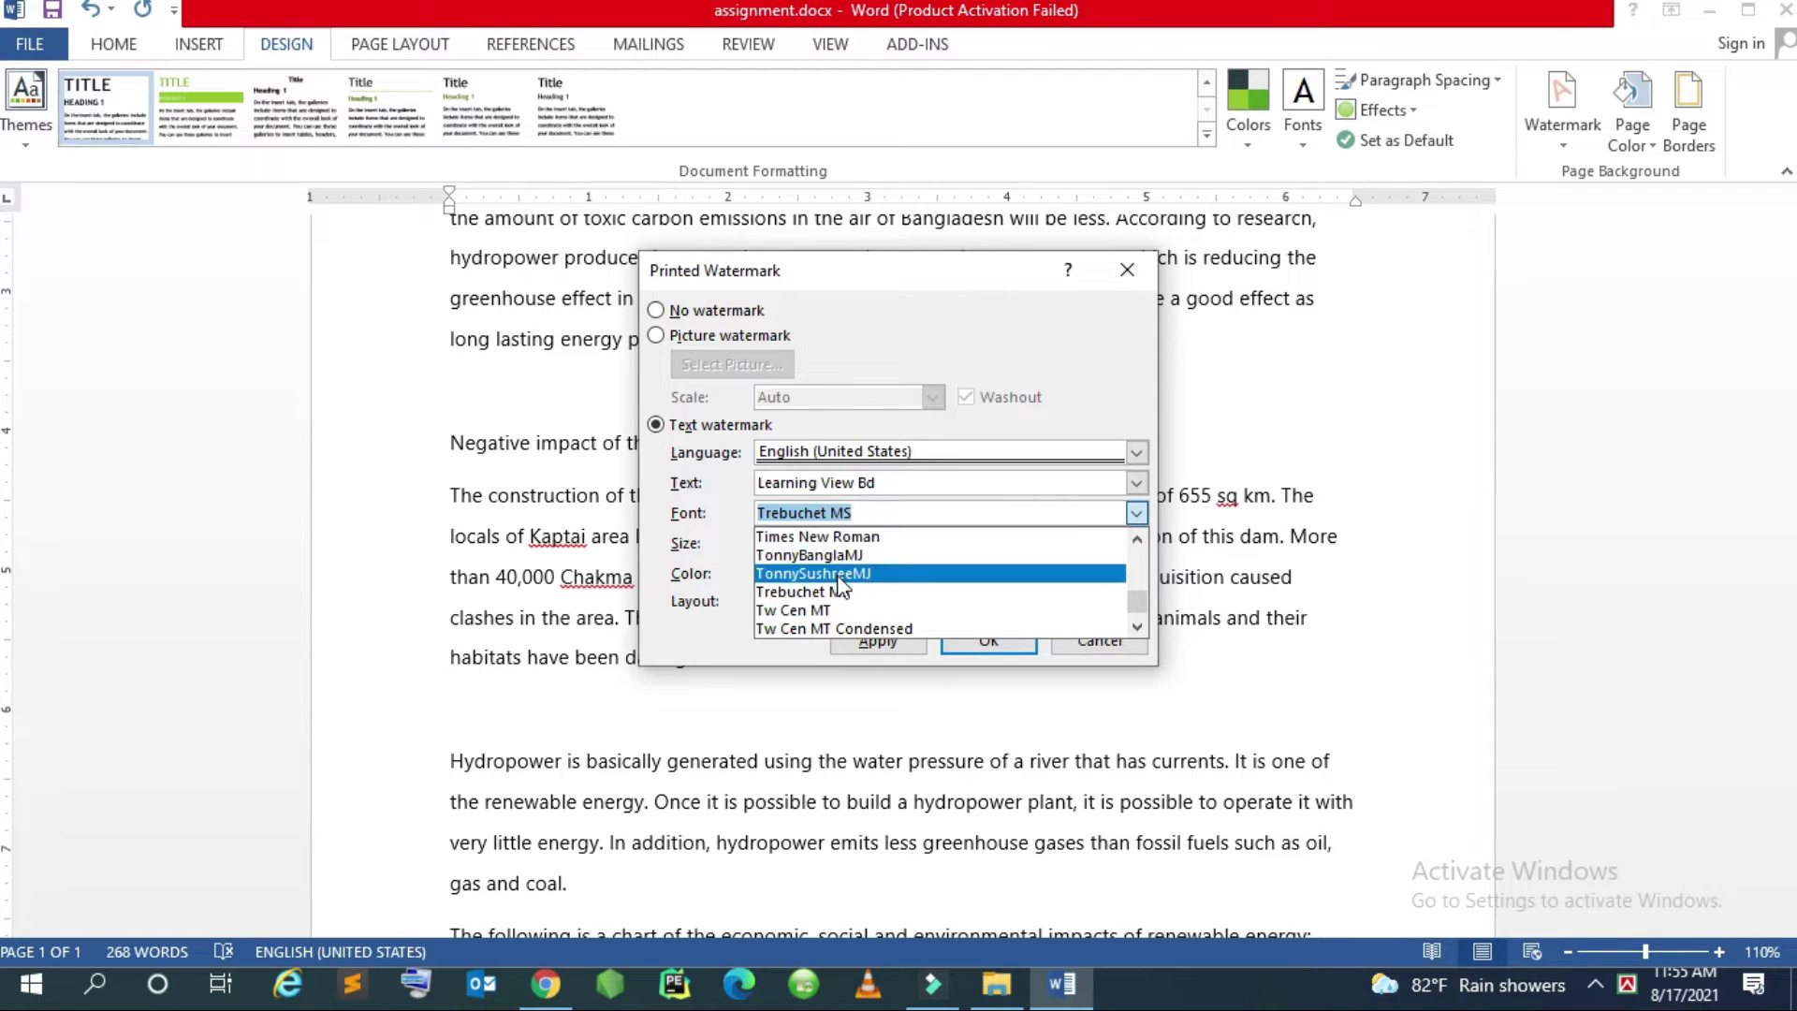
click(1138, 626)
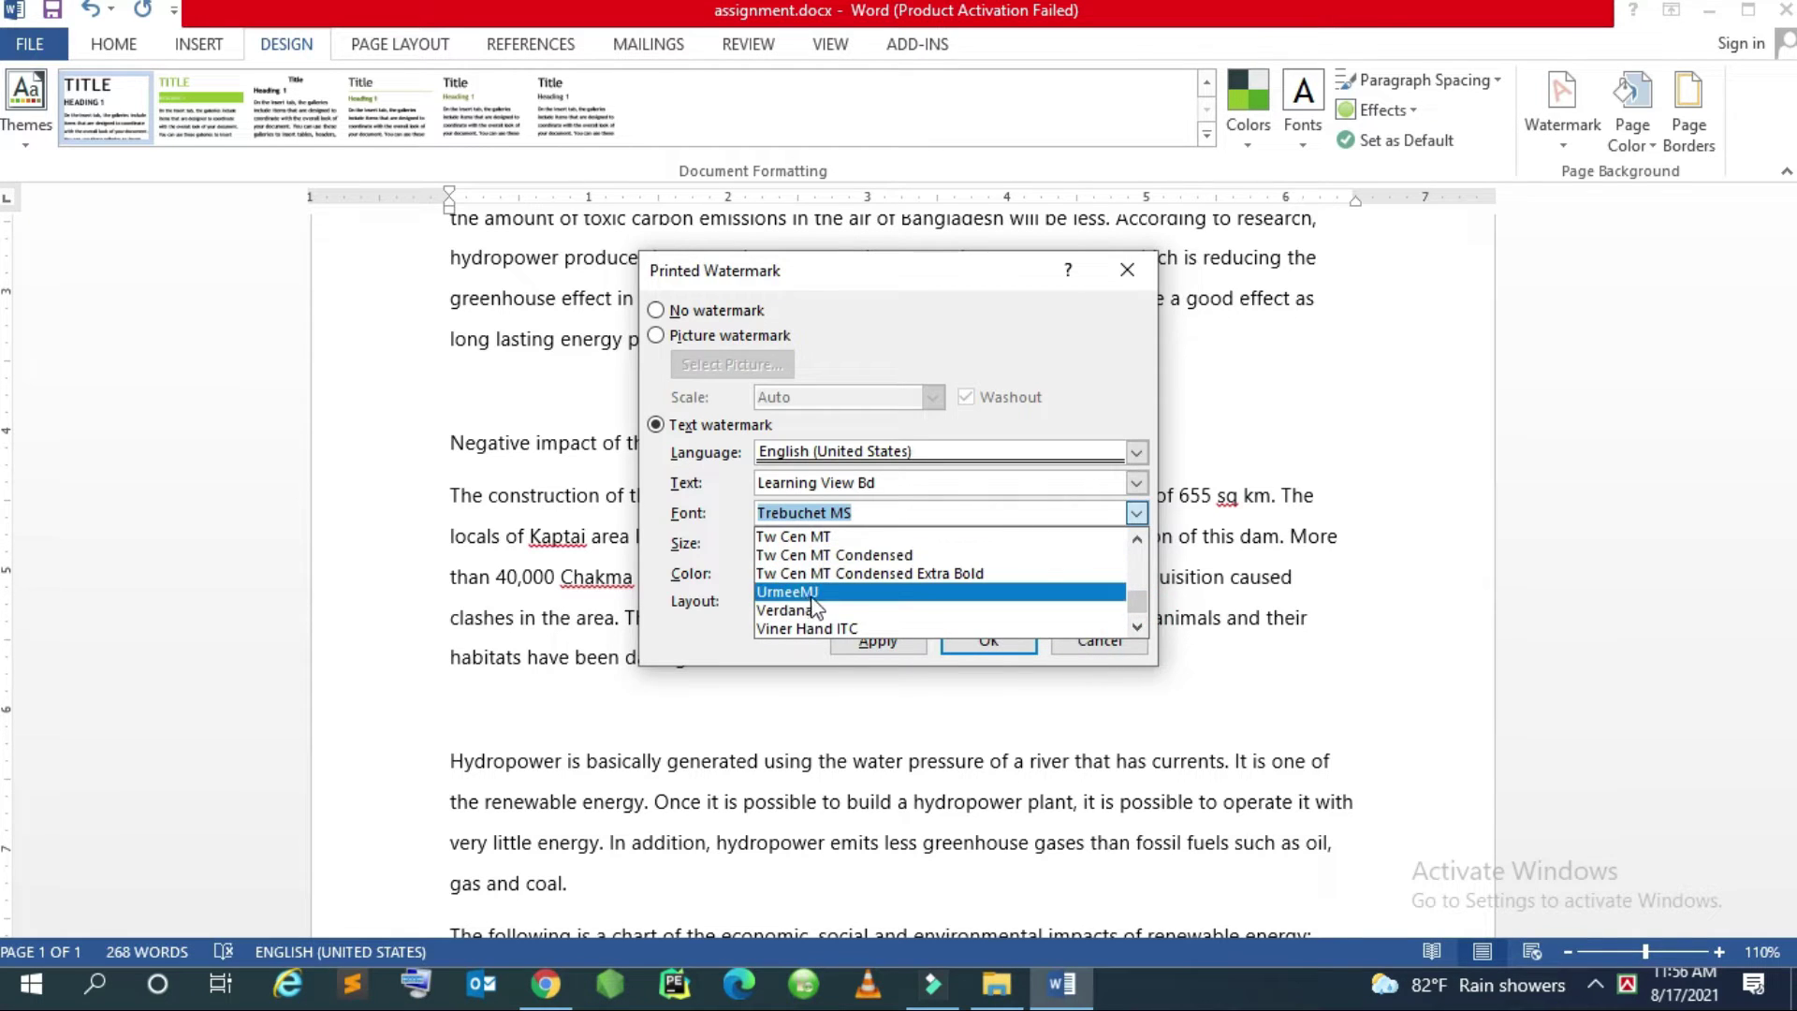
click(876, 621)
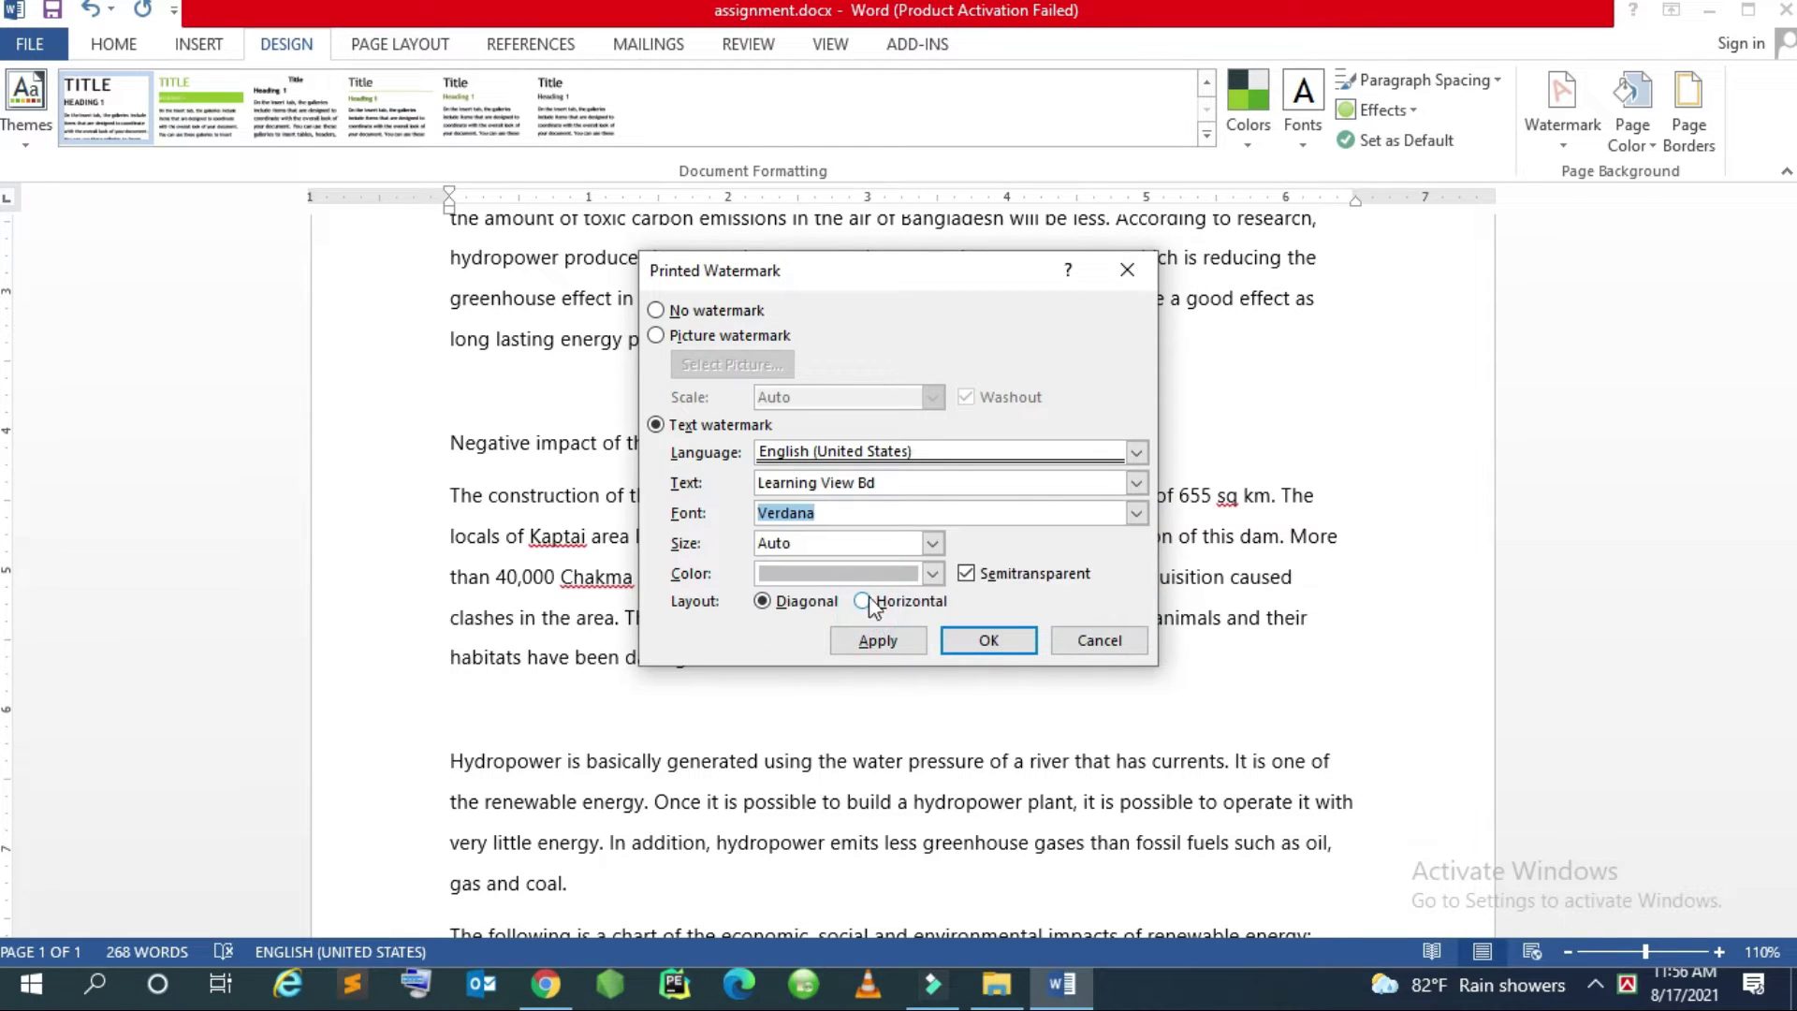
click(933, 543)
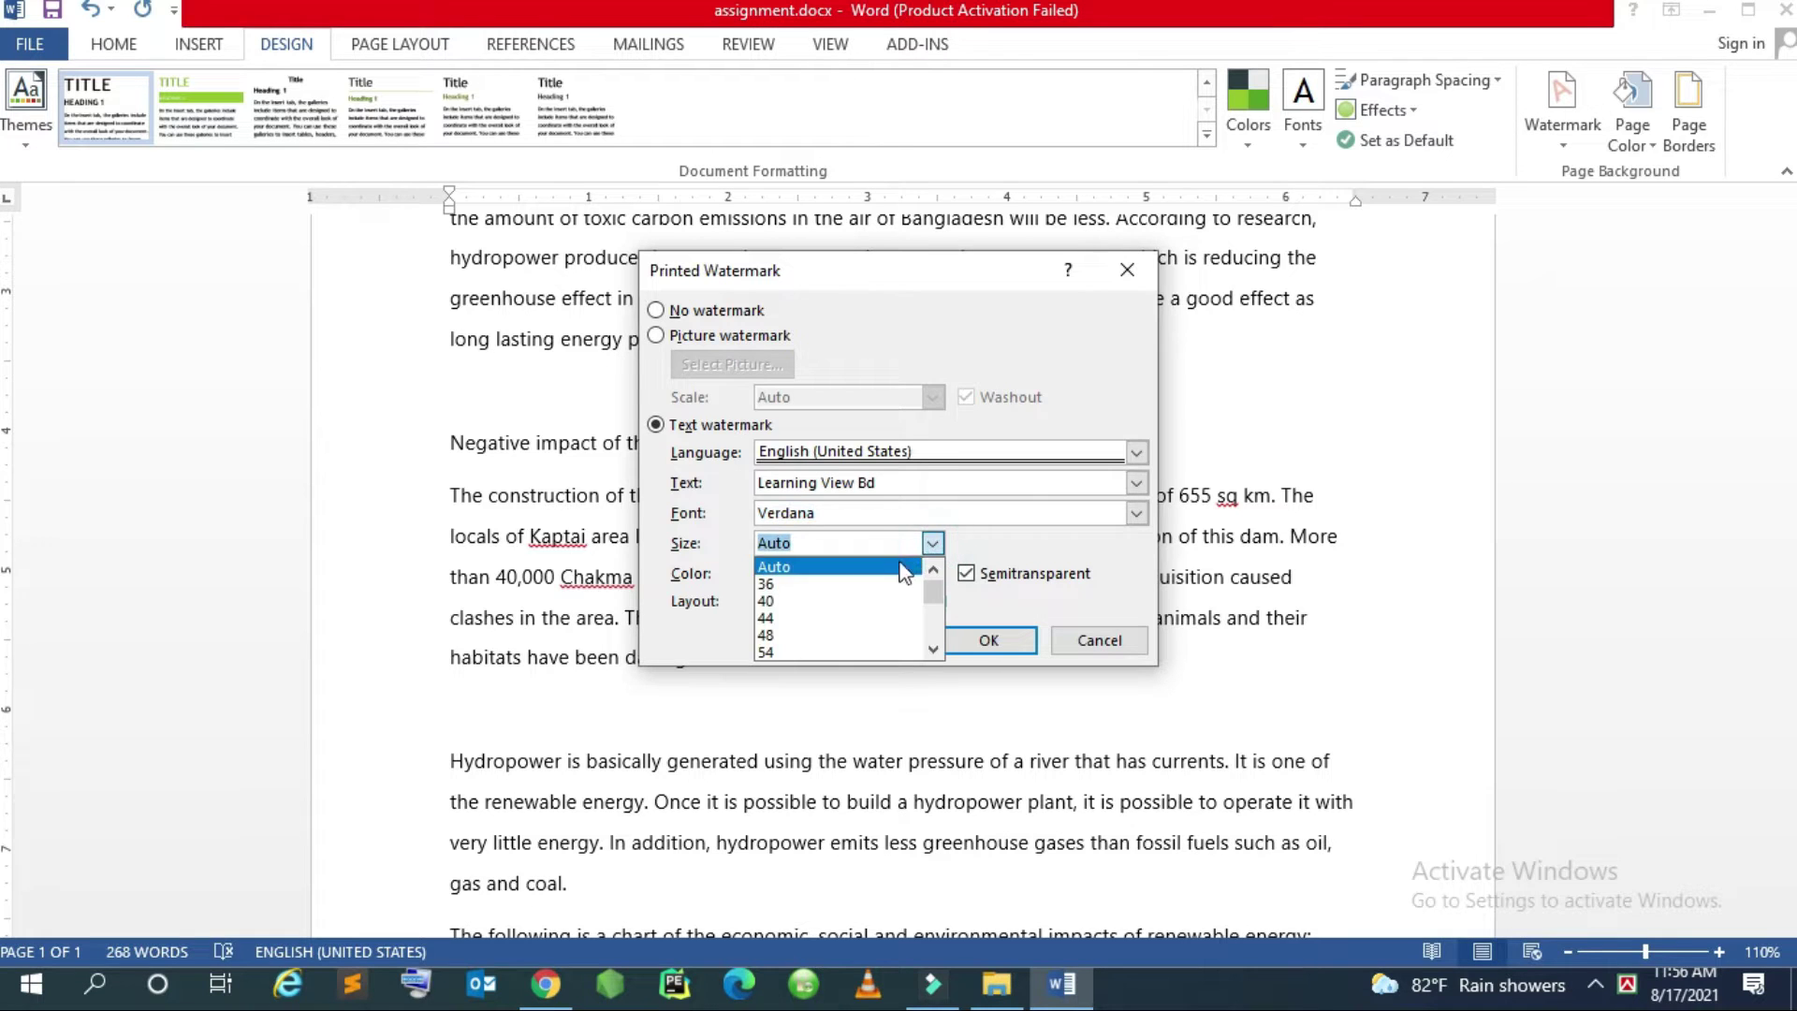
click(774, 636)
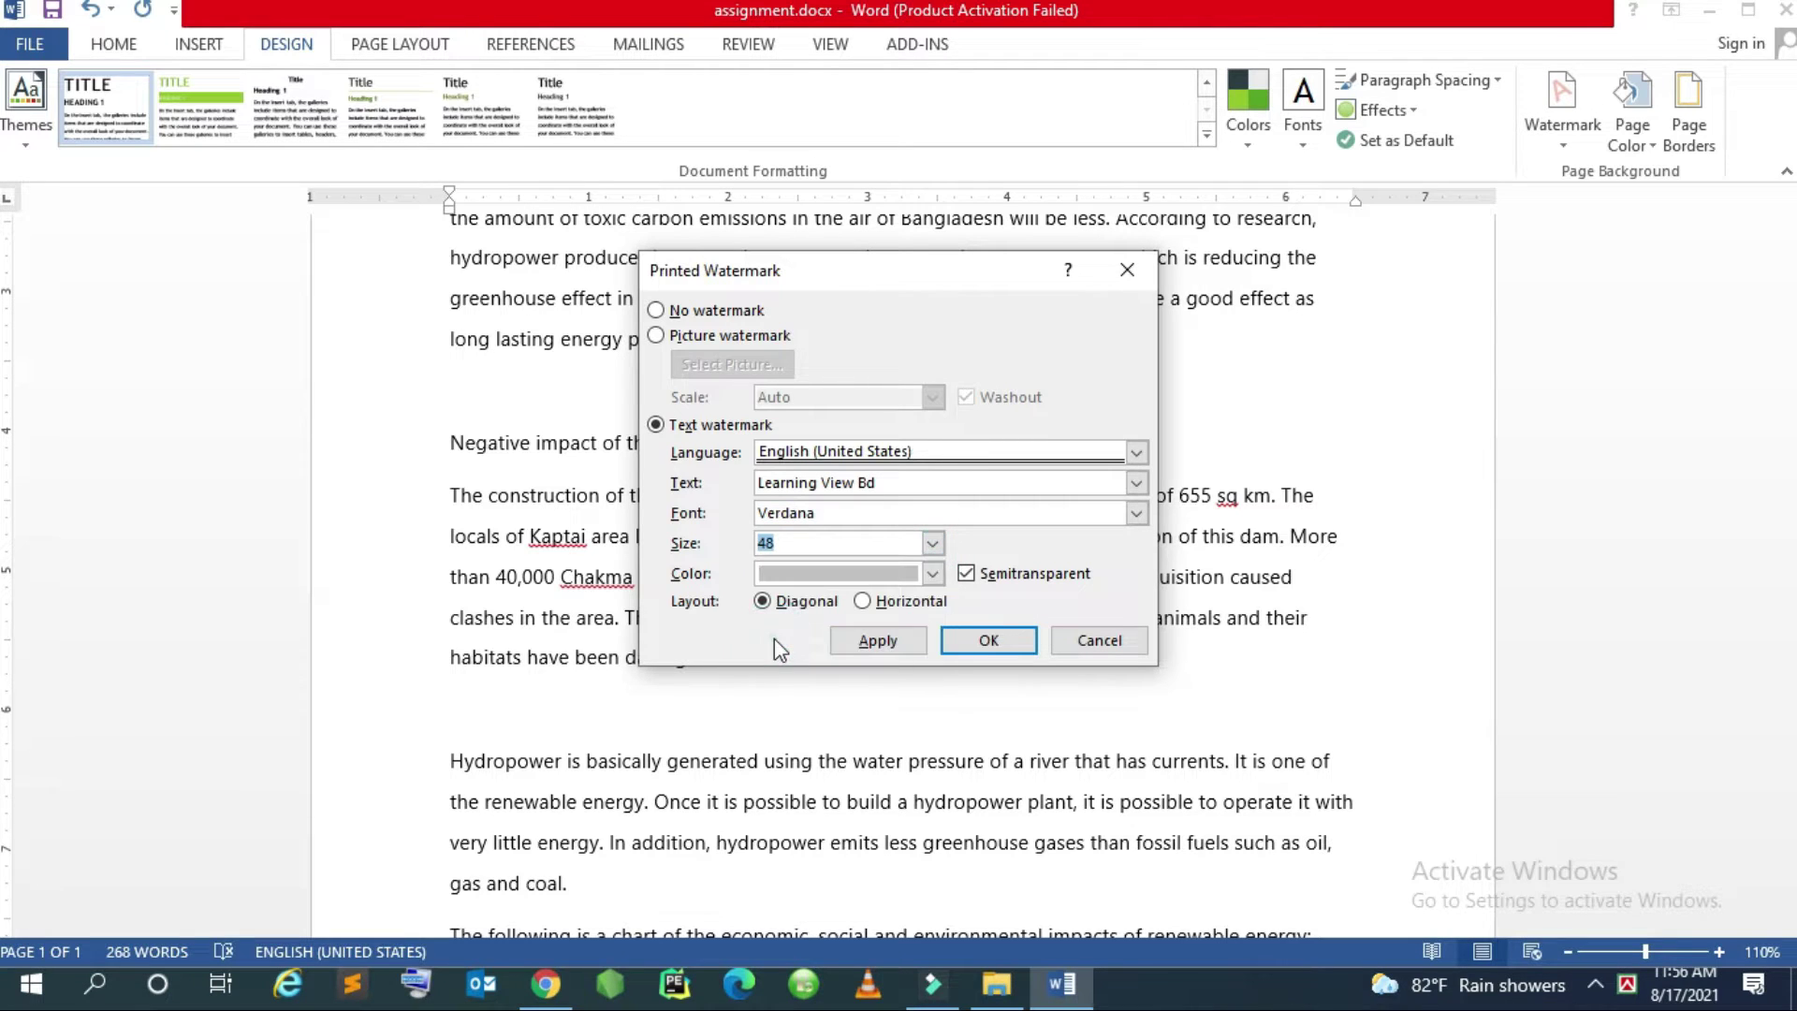
click(933, 574)
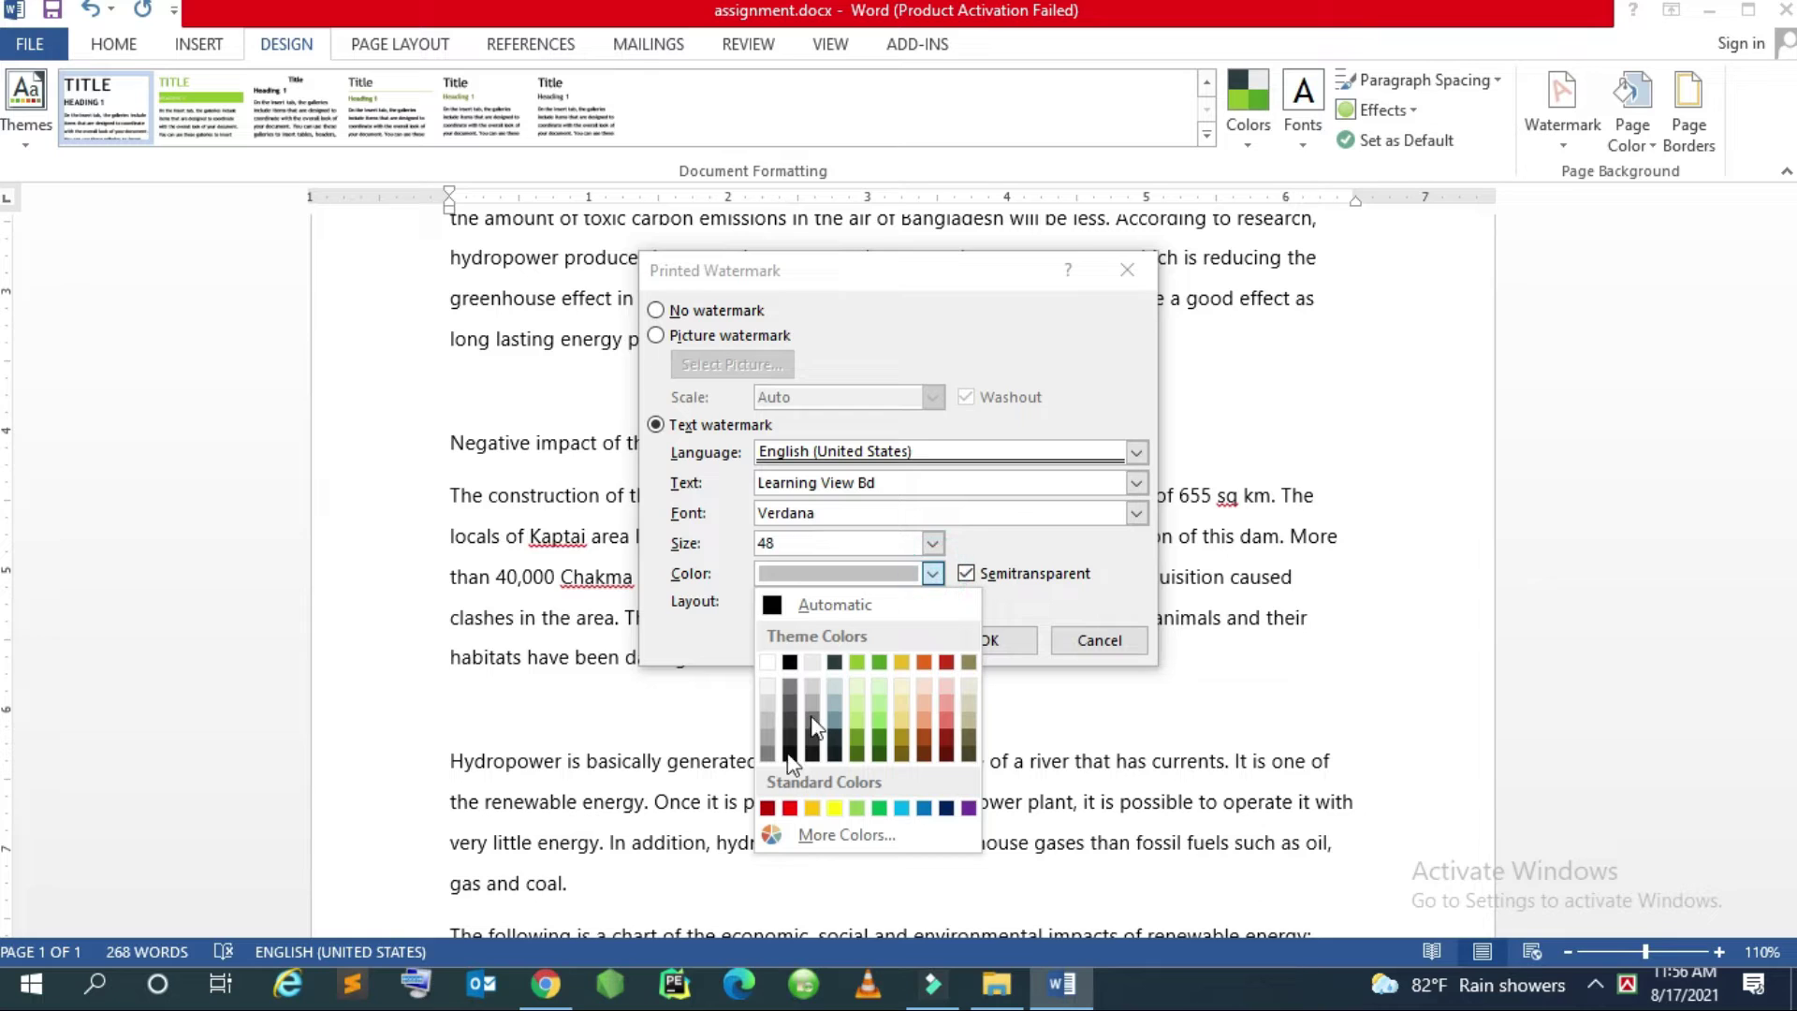
click(789, 809)
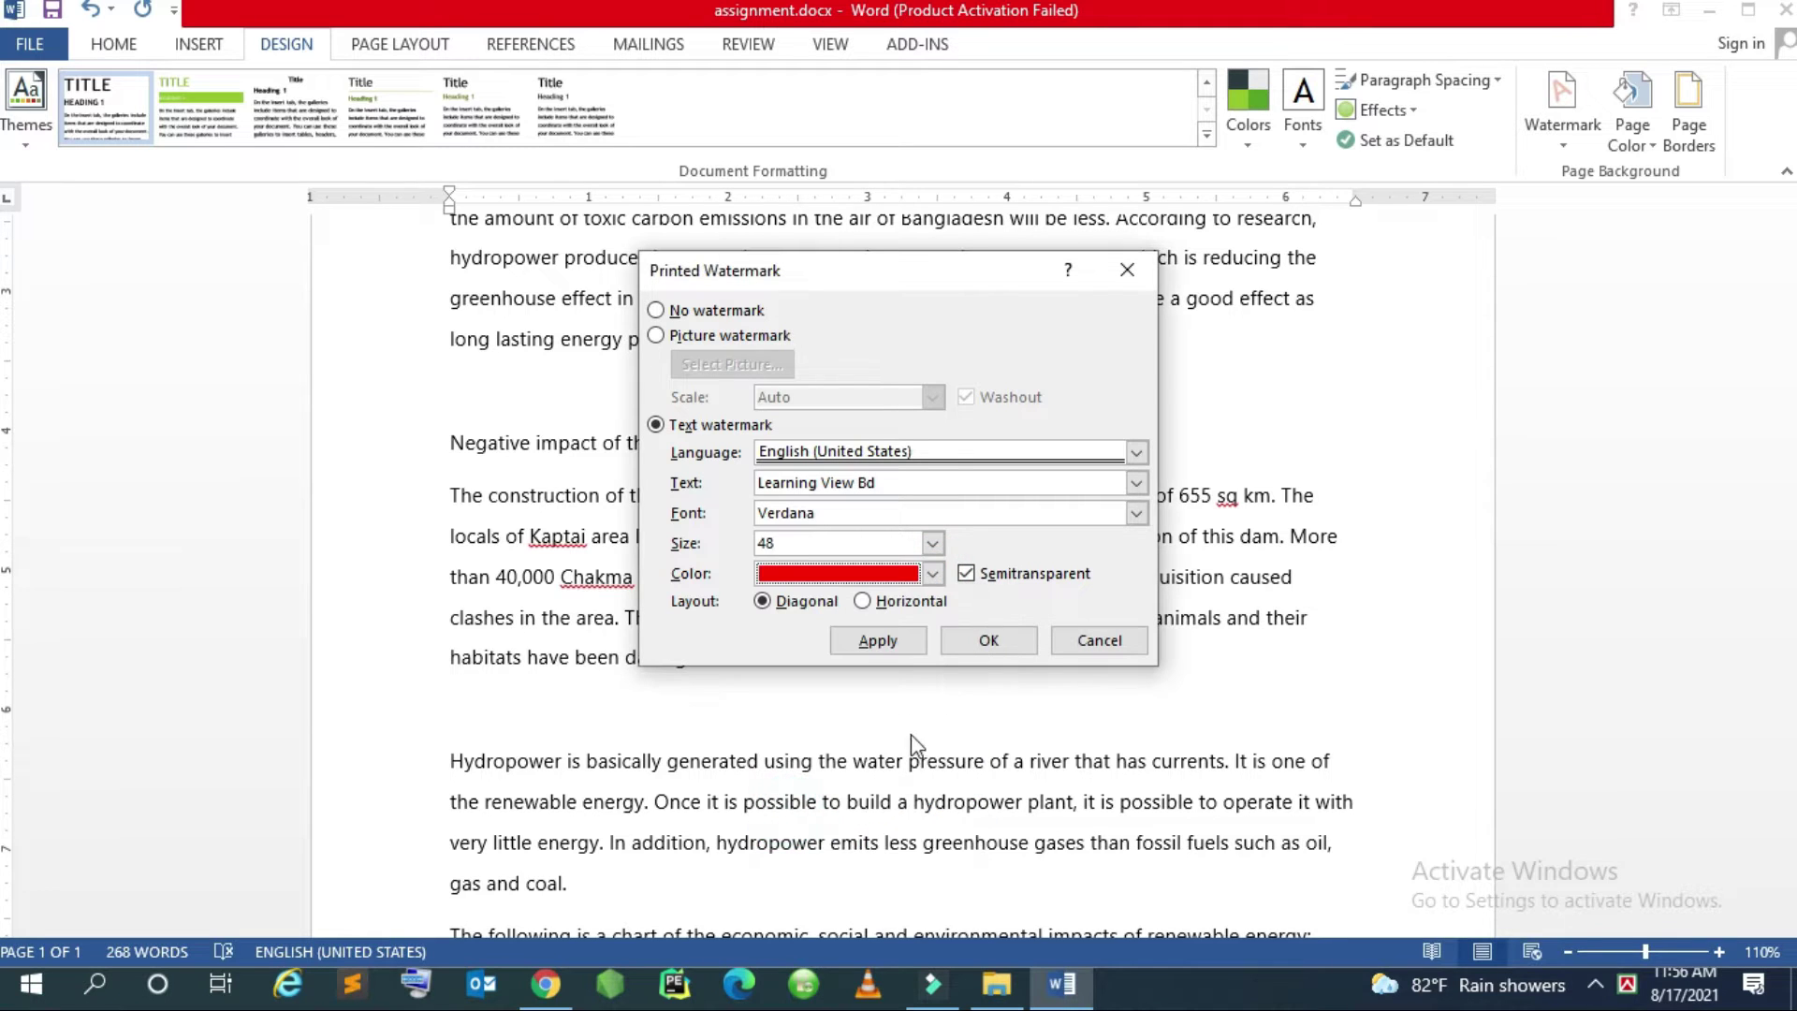
click(897, 642)
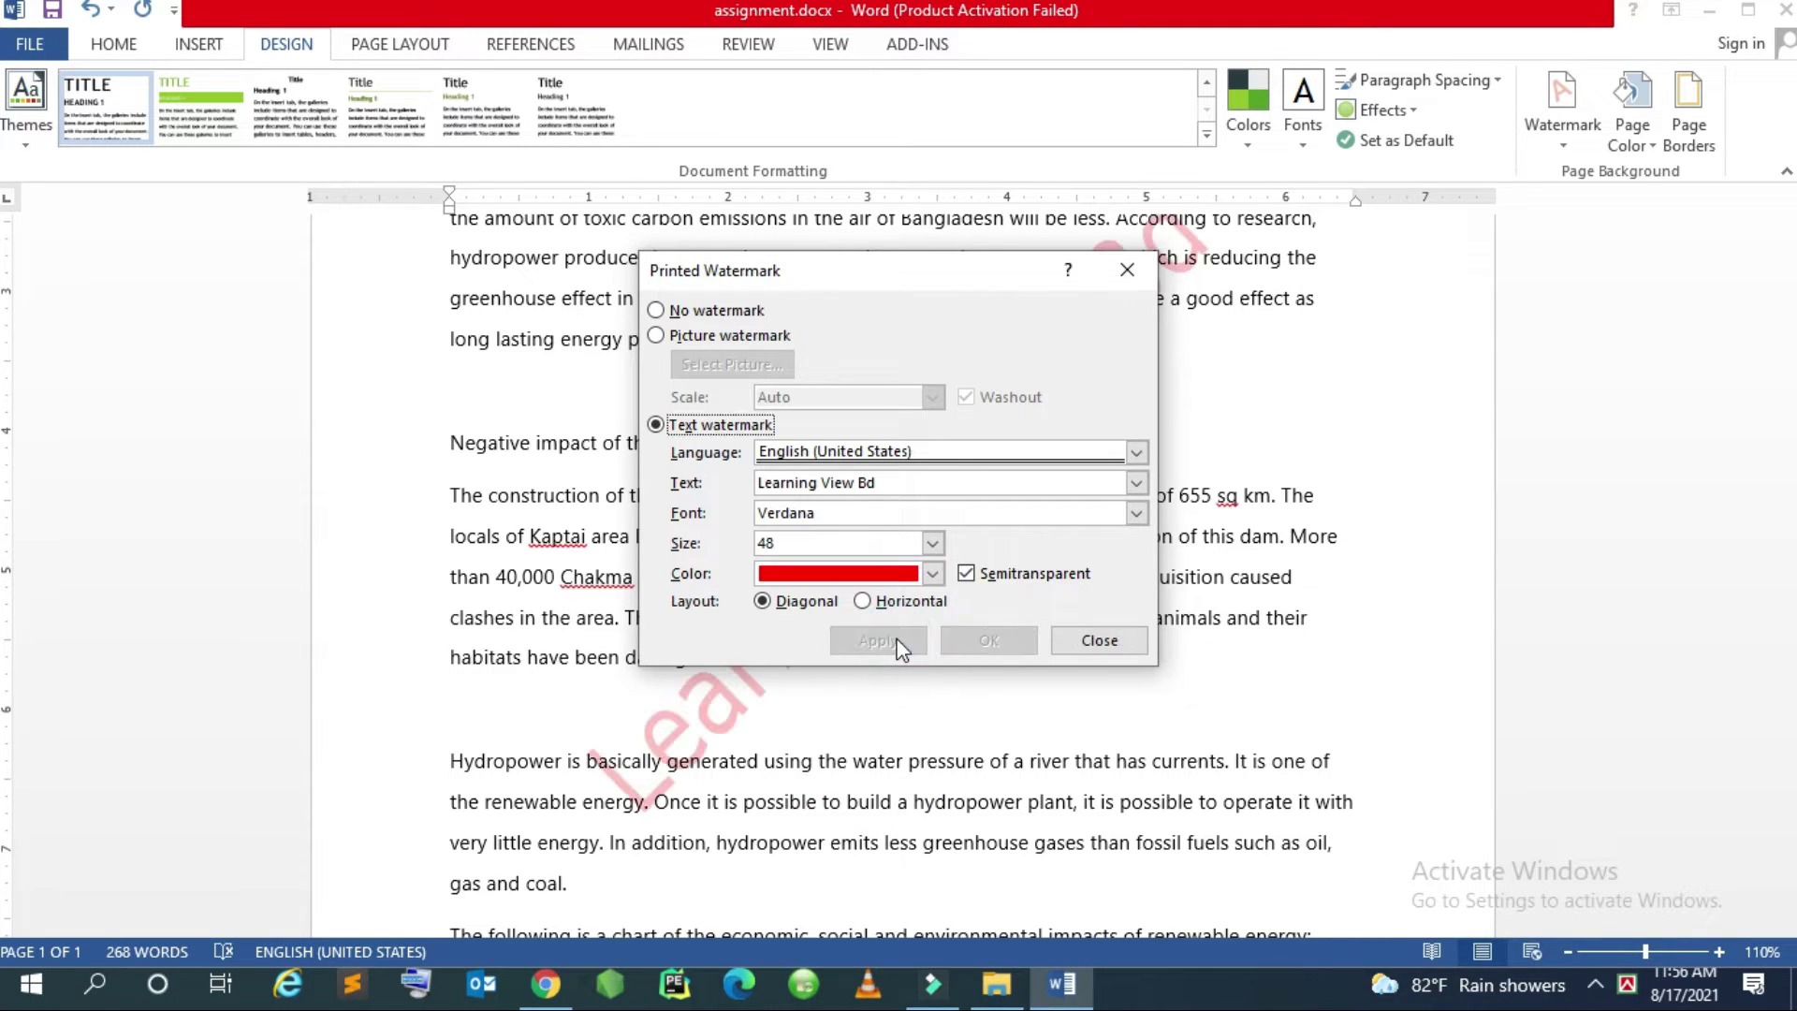
click(1080, 647)
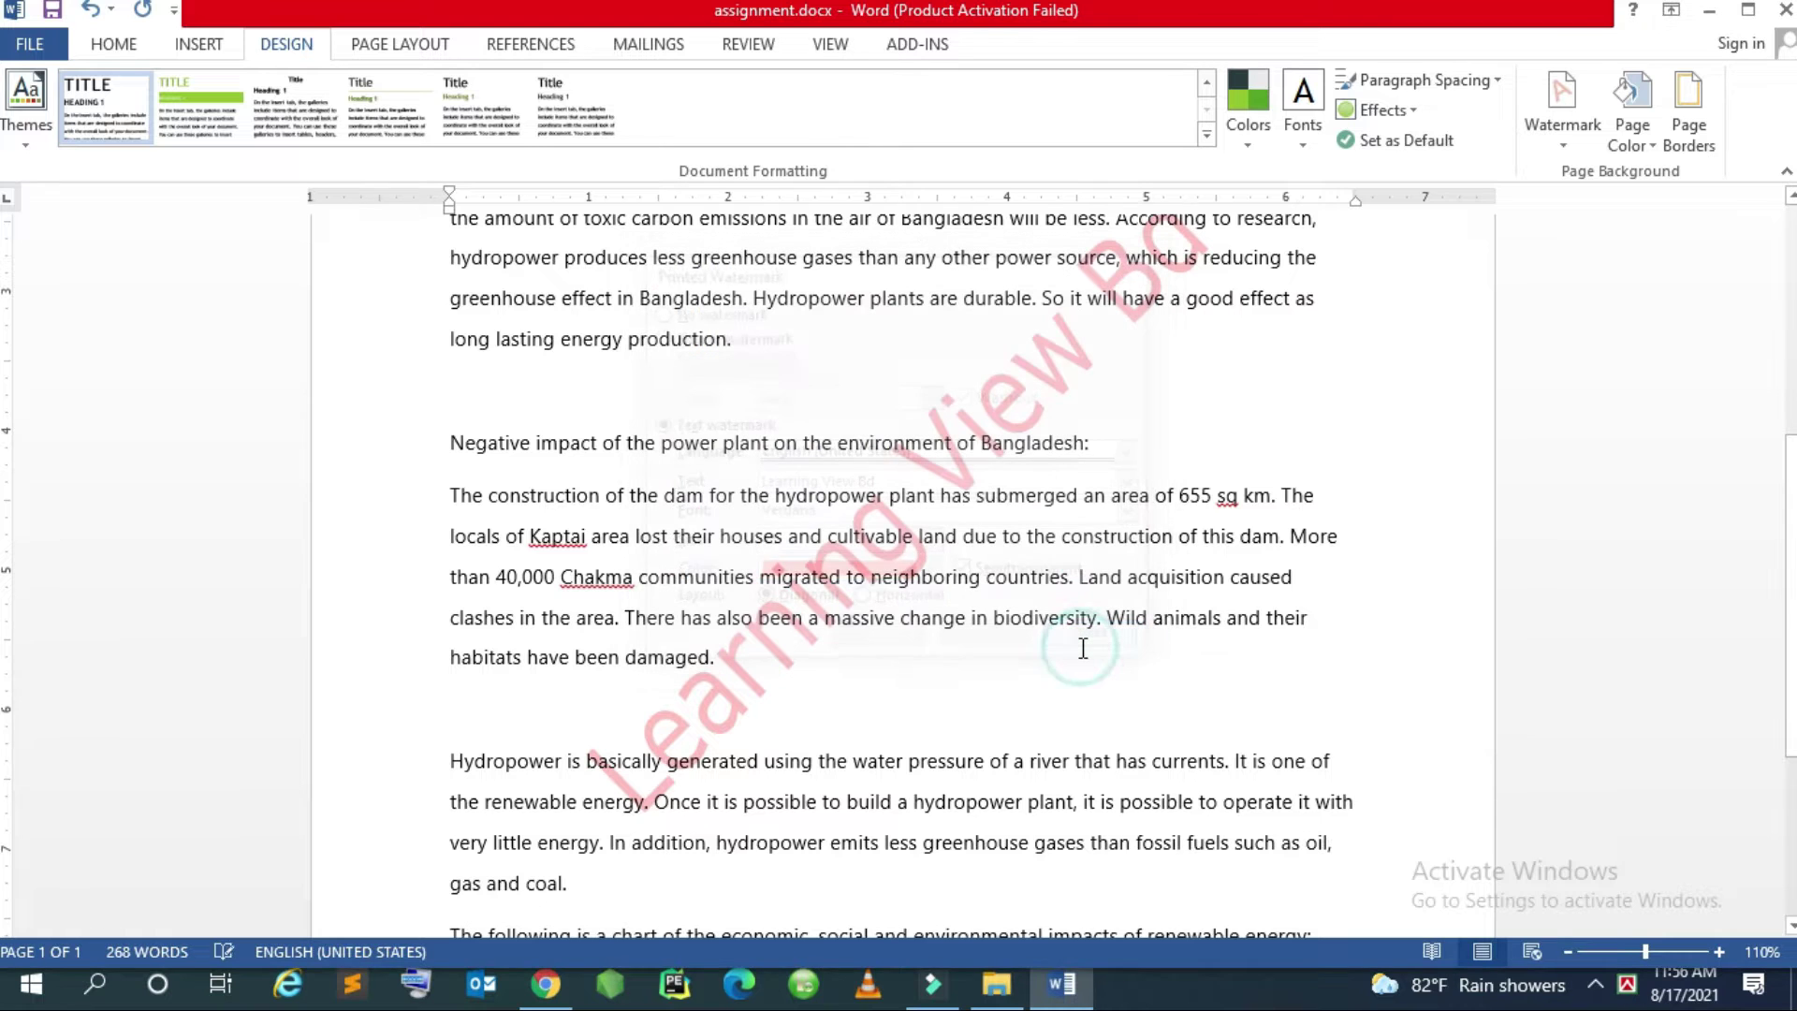
scroll(1083, 648, up, 3)
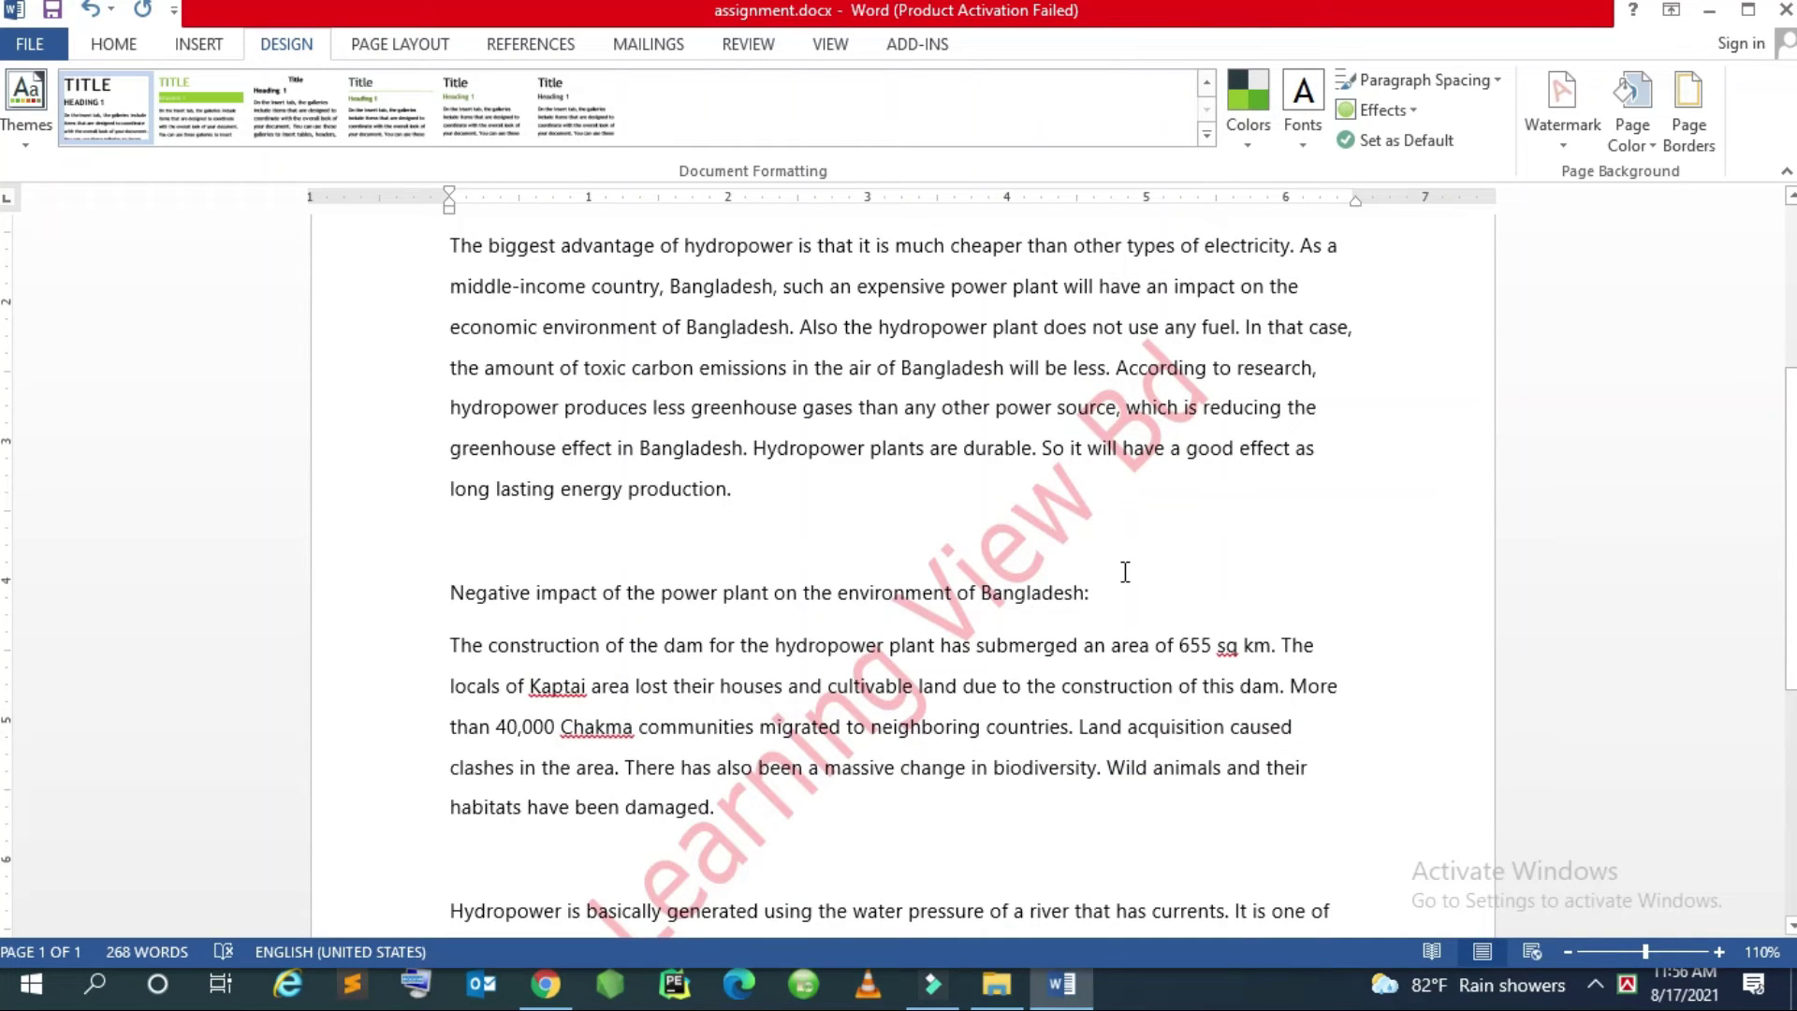
scroll(852, 434, up, 7)
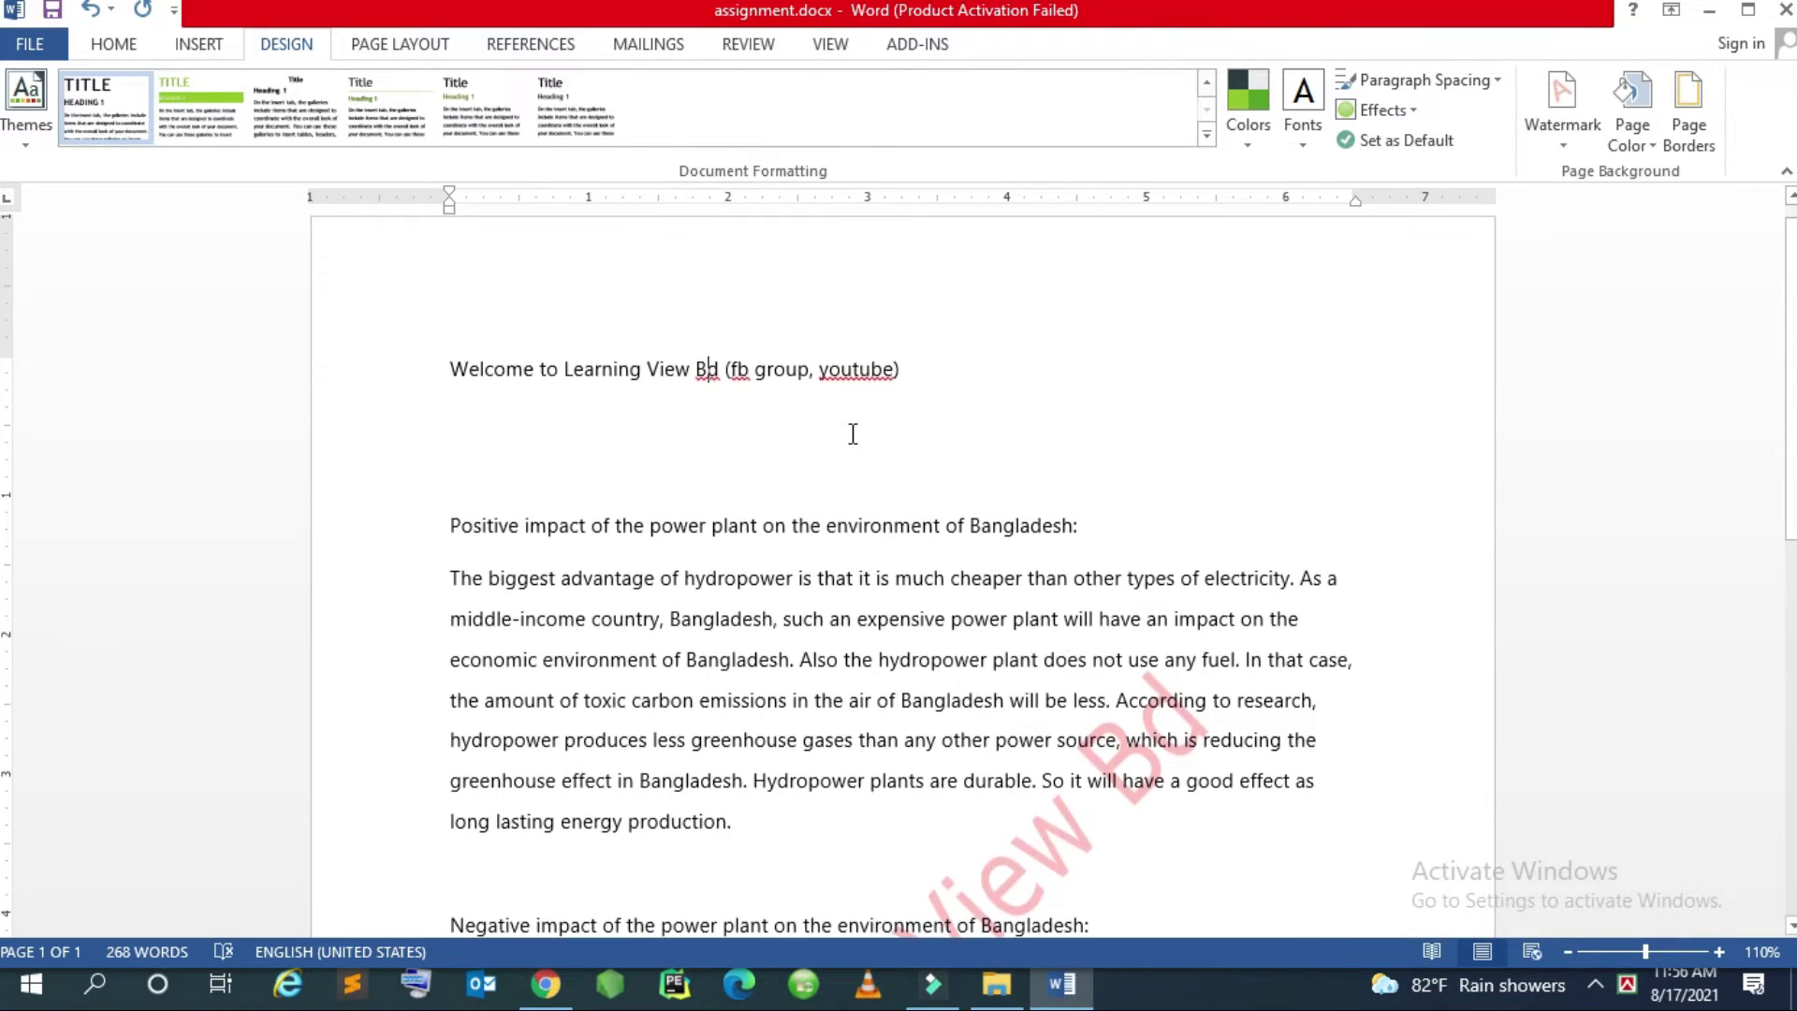
scroll(954, 624, down, 10)
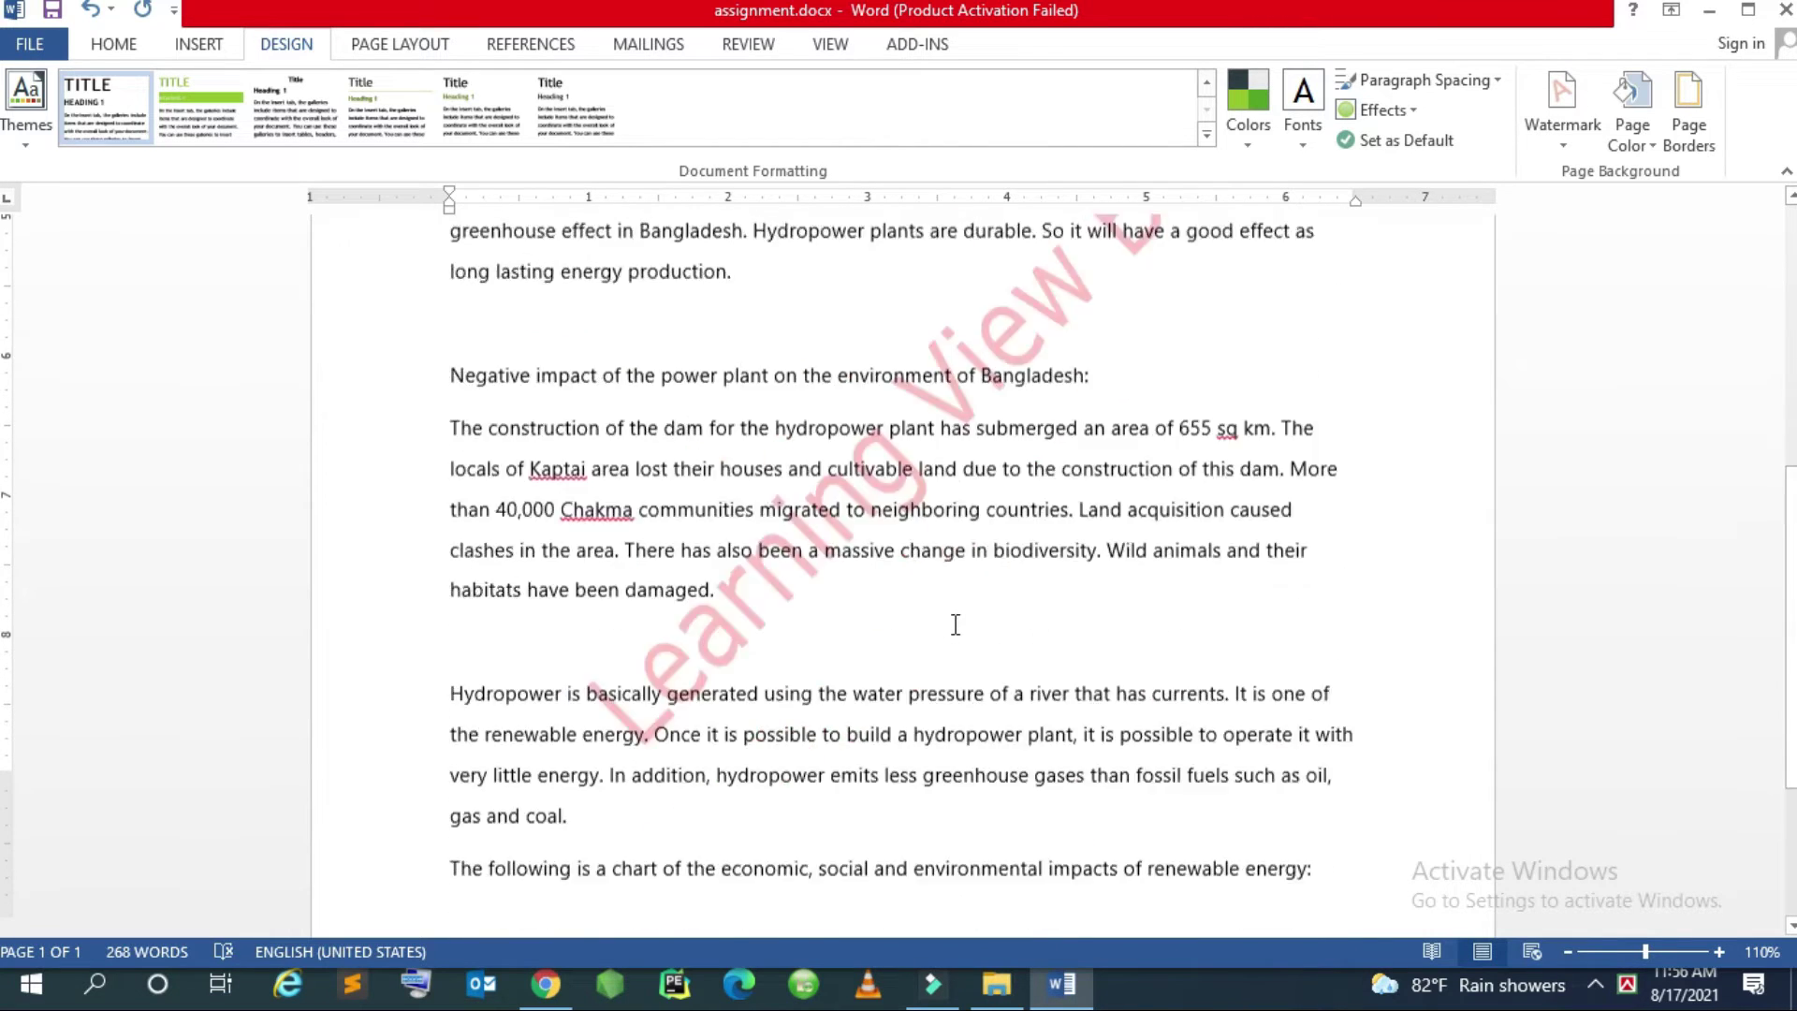
scroll(955, 624, down, 5)
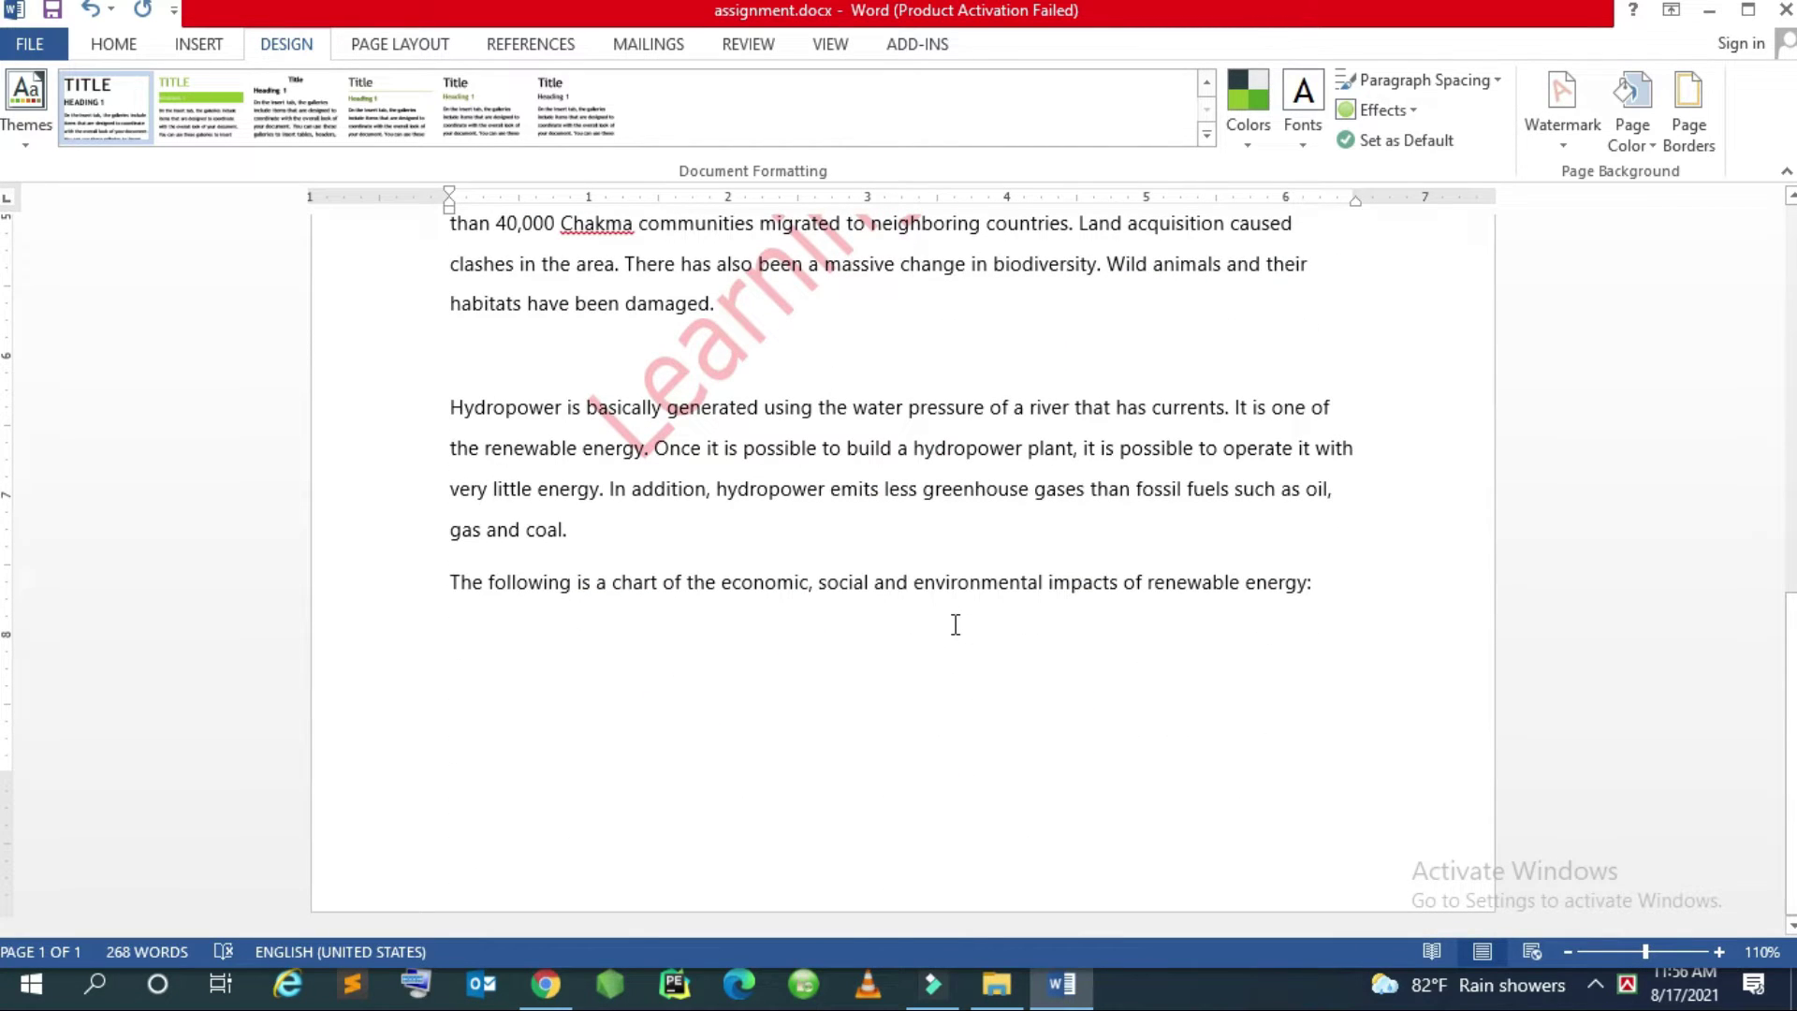
scroll(954, 624, up, 10)
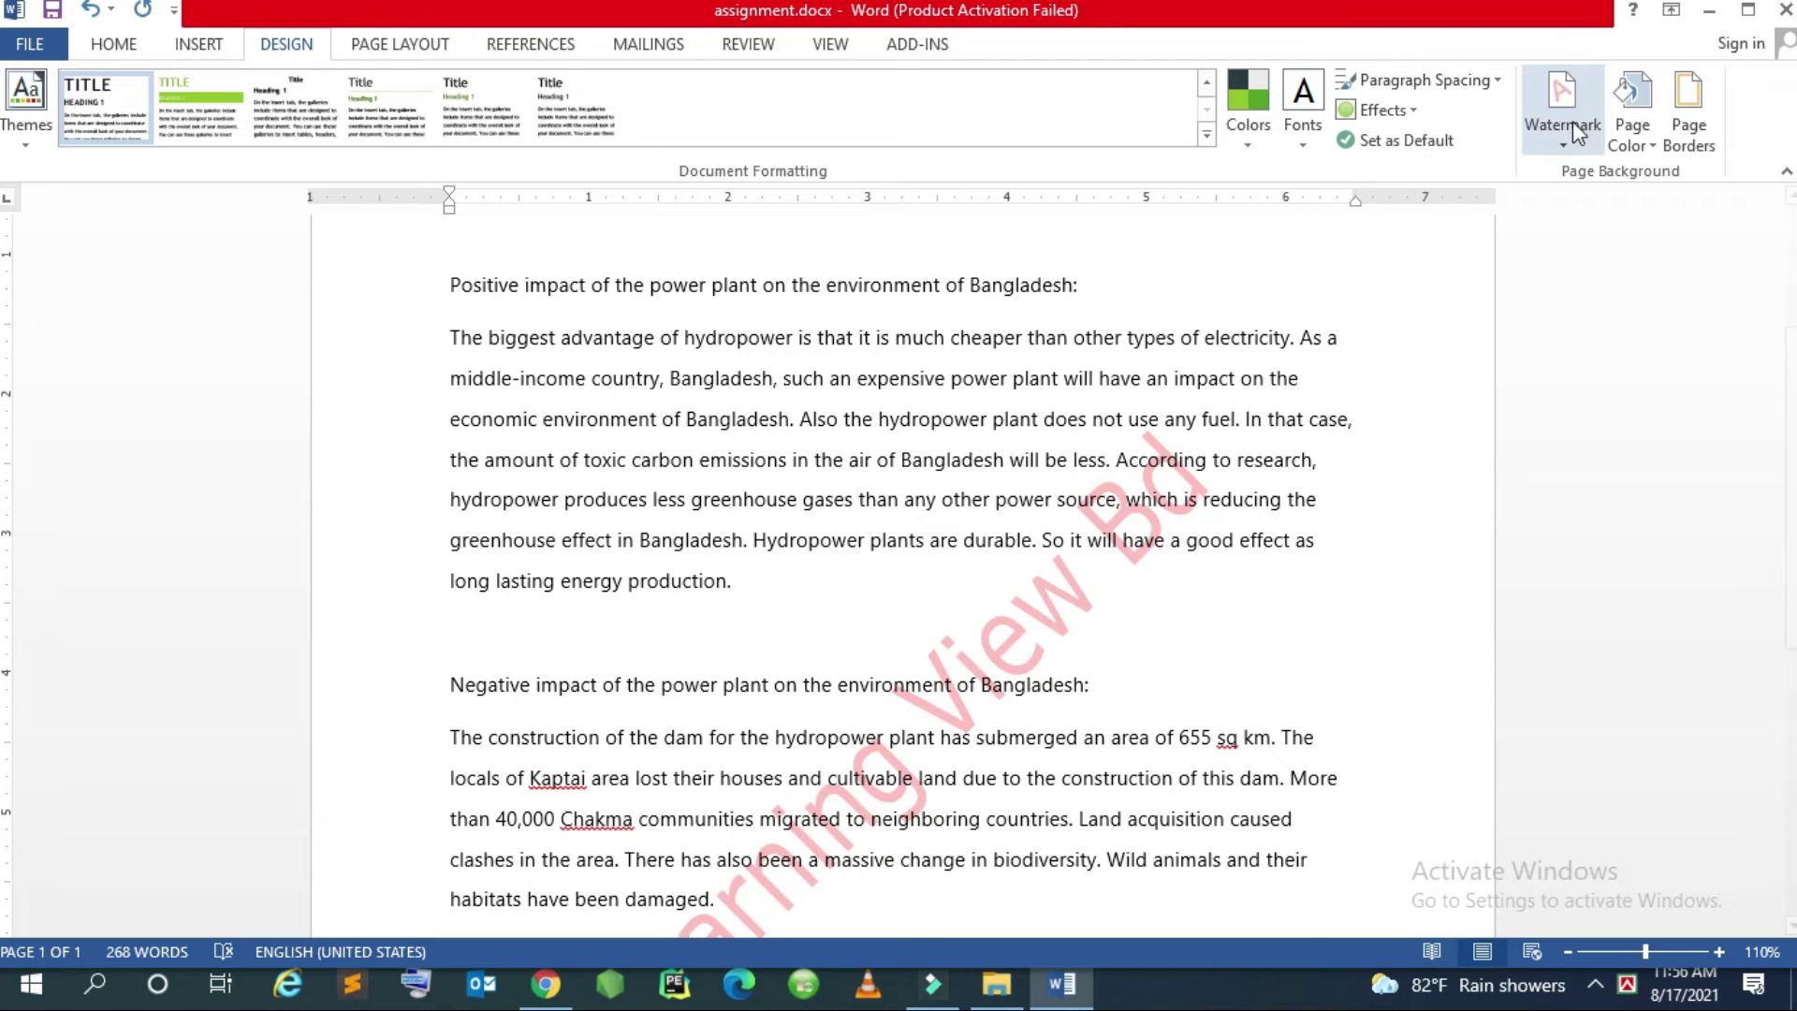
click(1573, 132)
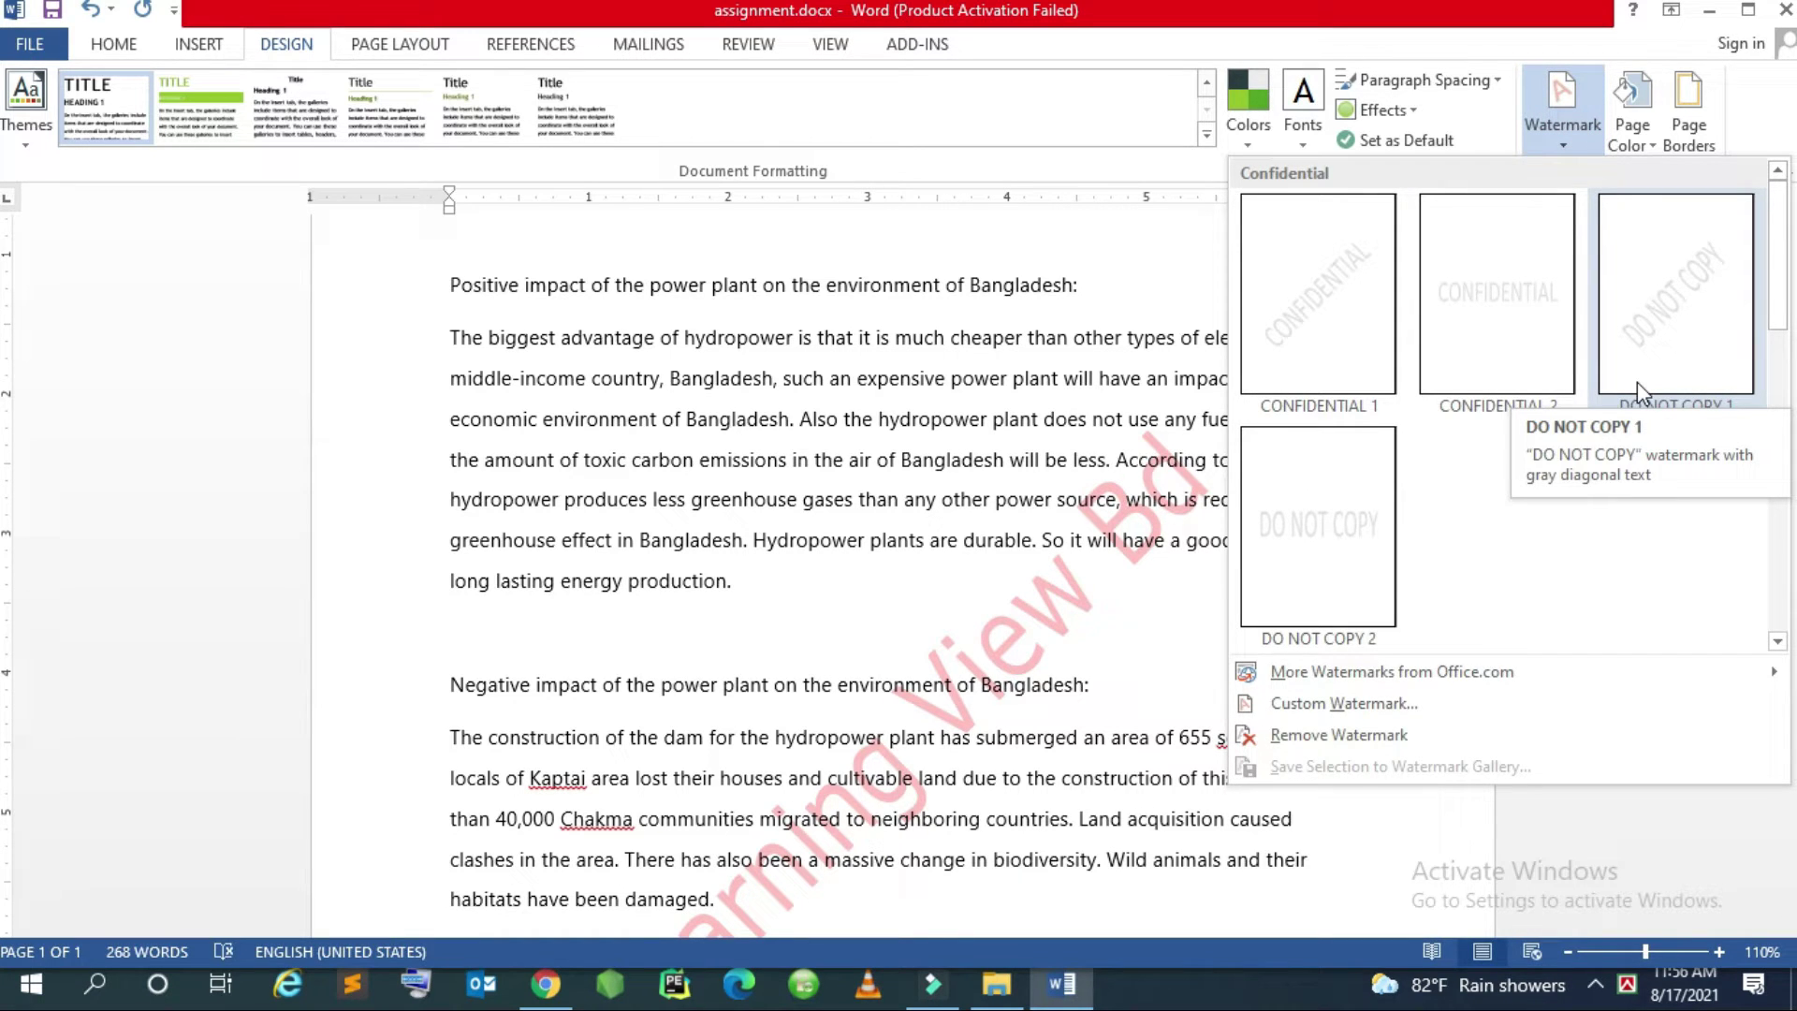
click(964, 532)
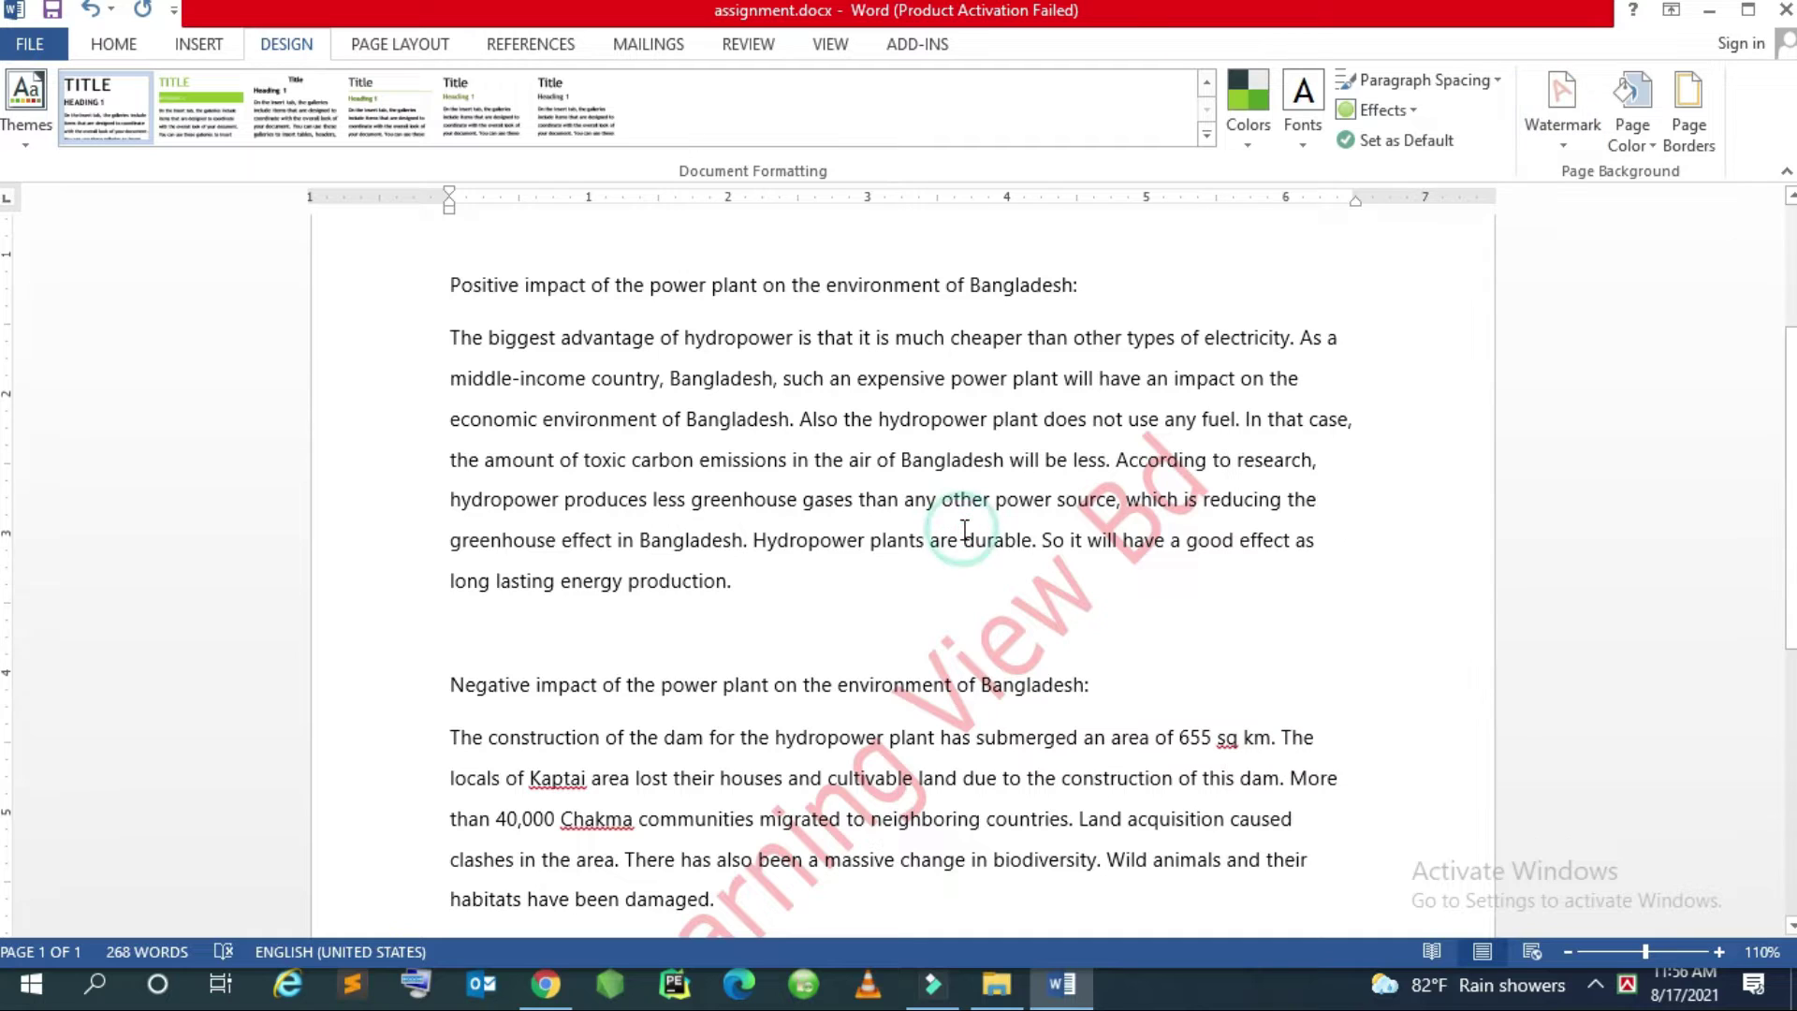
Give the pages a dark grey background colour
click(1648, 144)
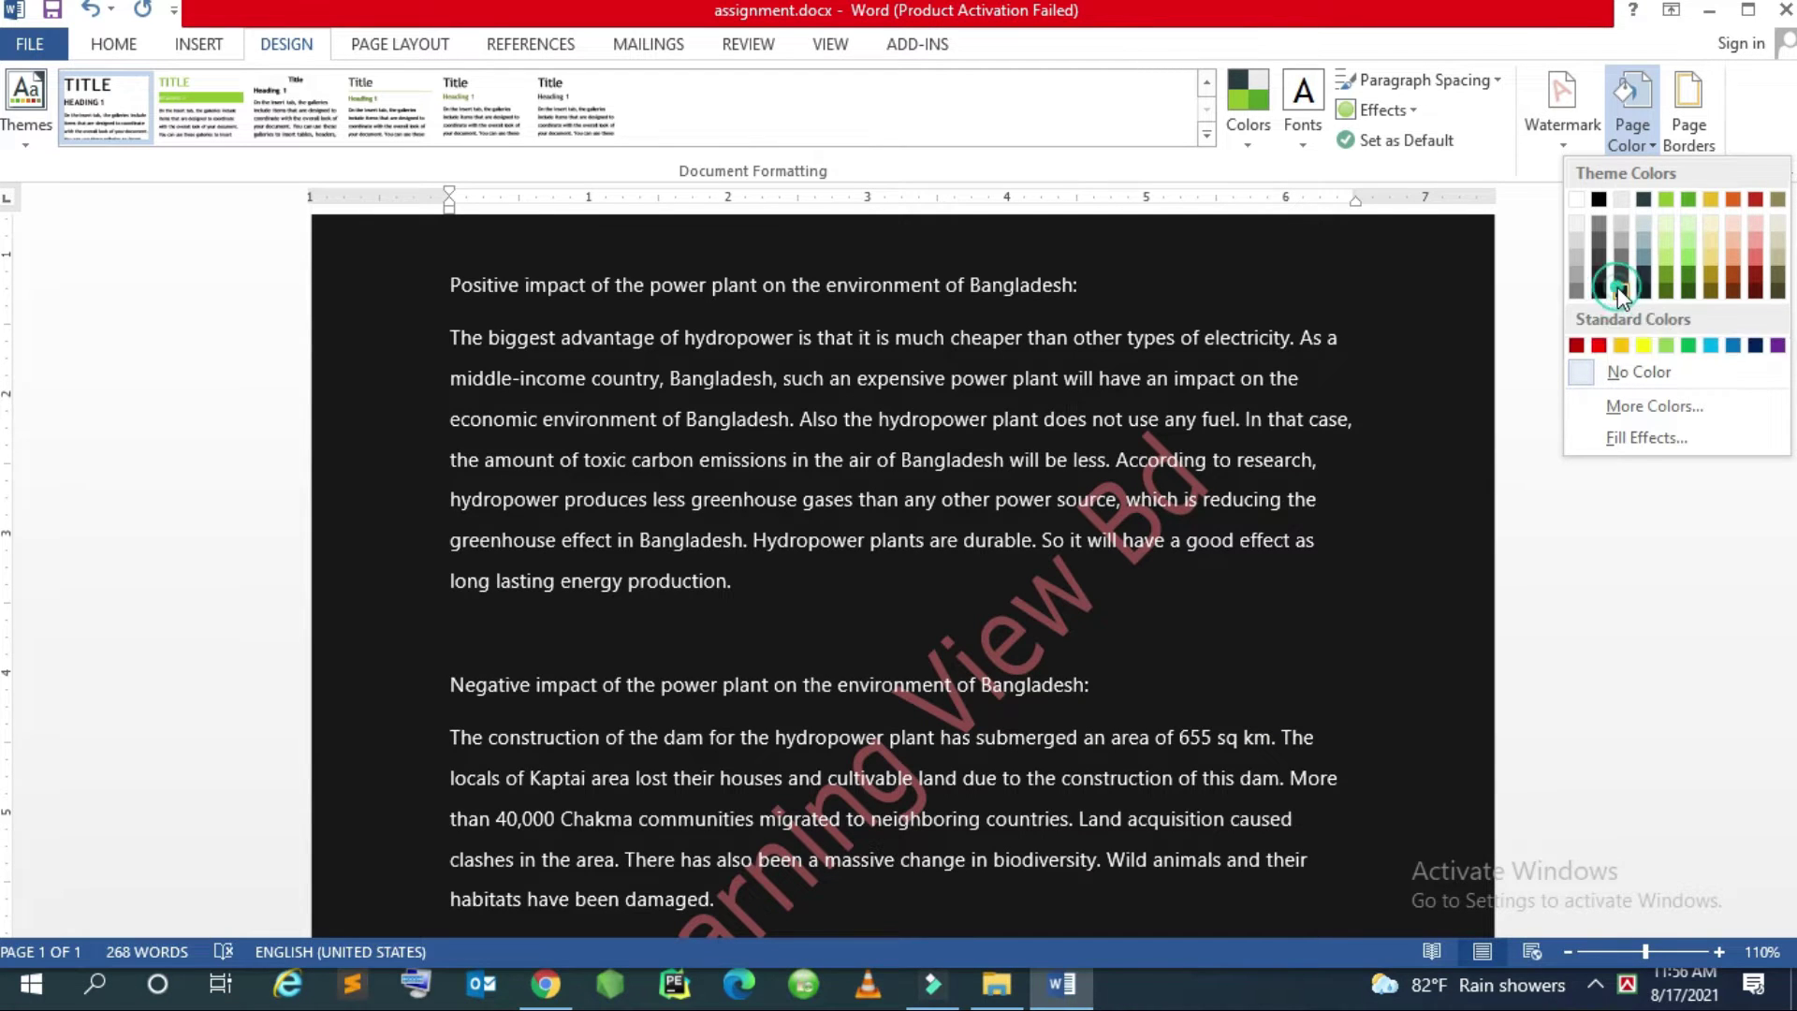
click(1622, 297)
scroll(960, 496, down, 2)
scroll(960, 496, down, 5)
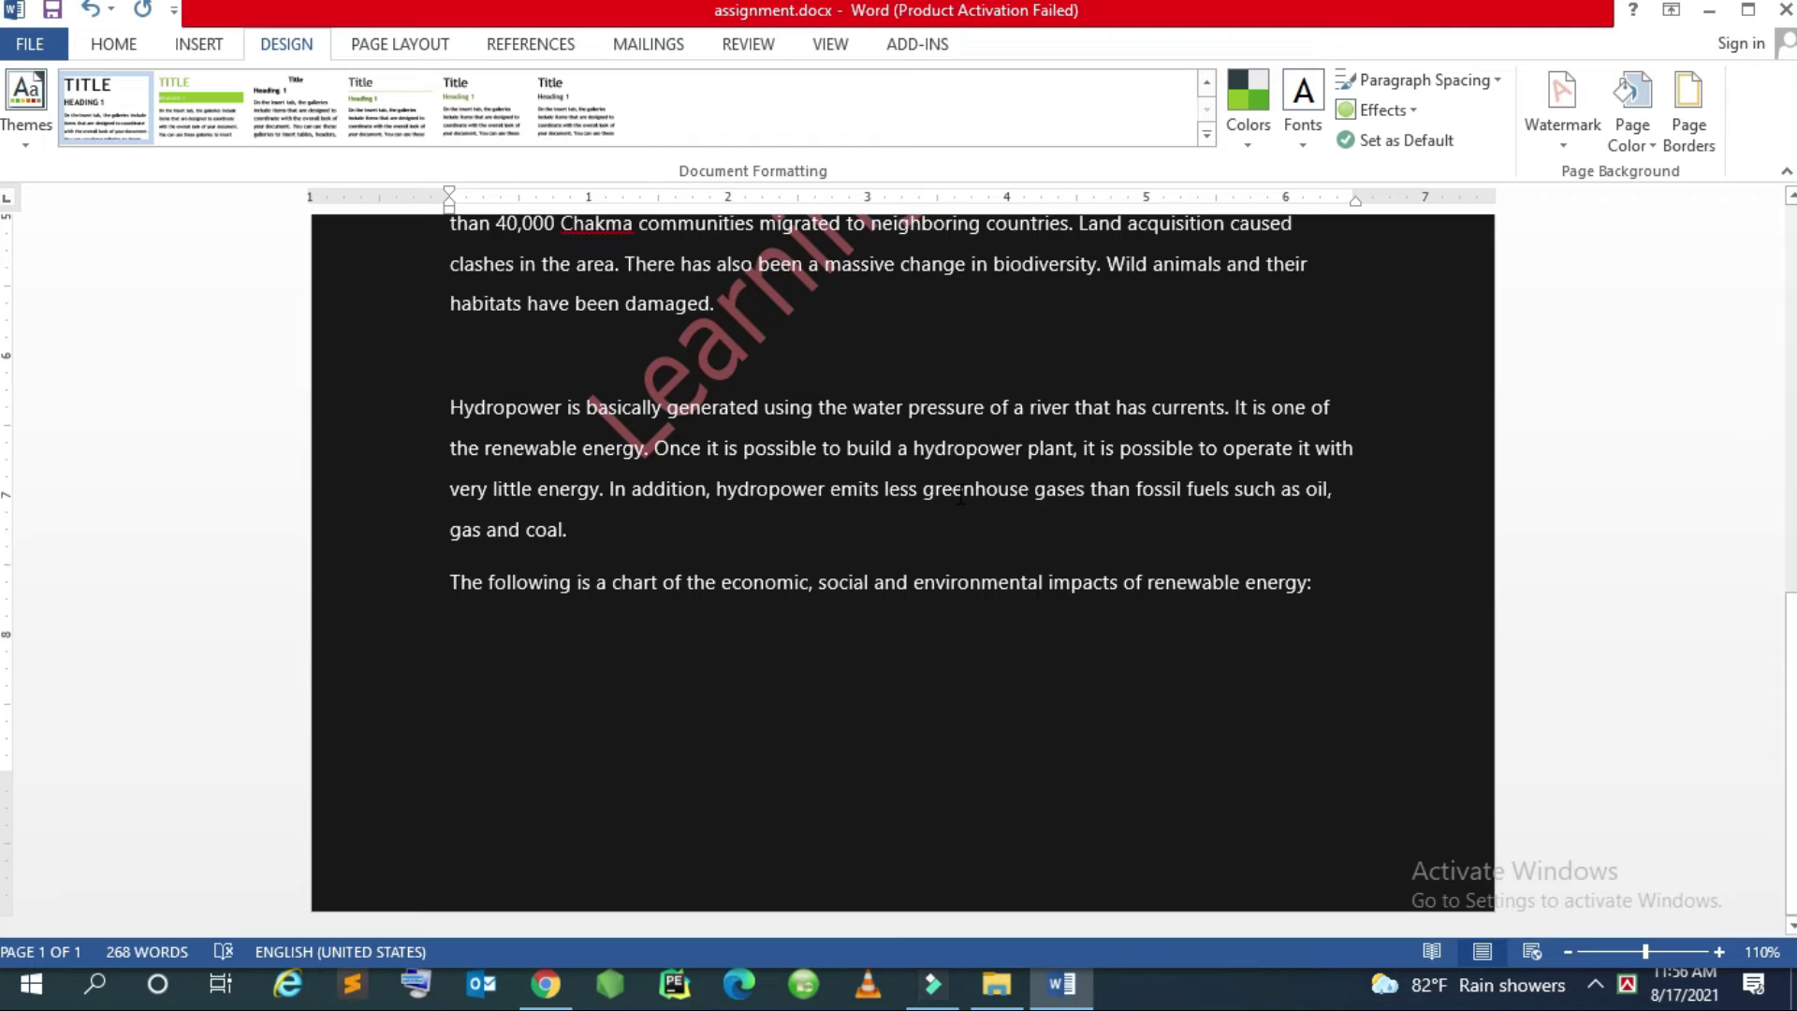
Add an empty line and page break after the last paragraph so the essay reaches page 2
click(885, 666)
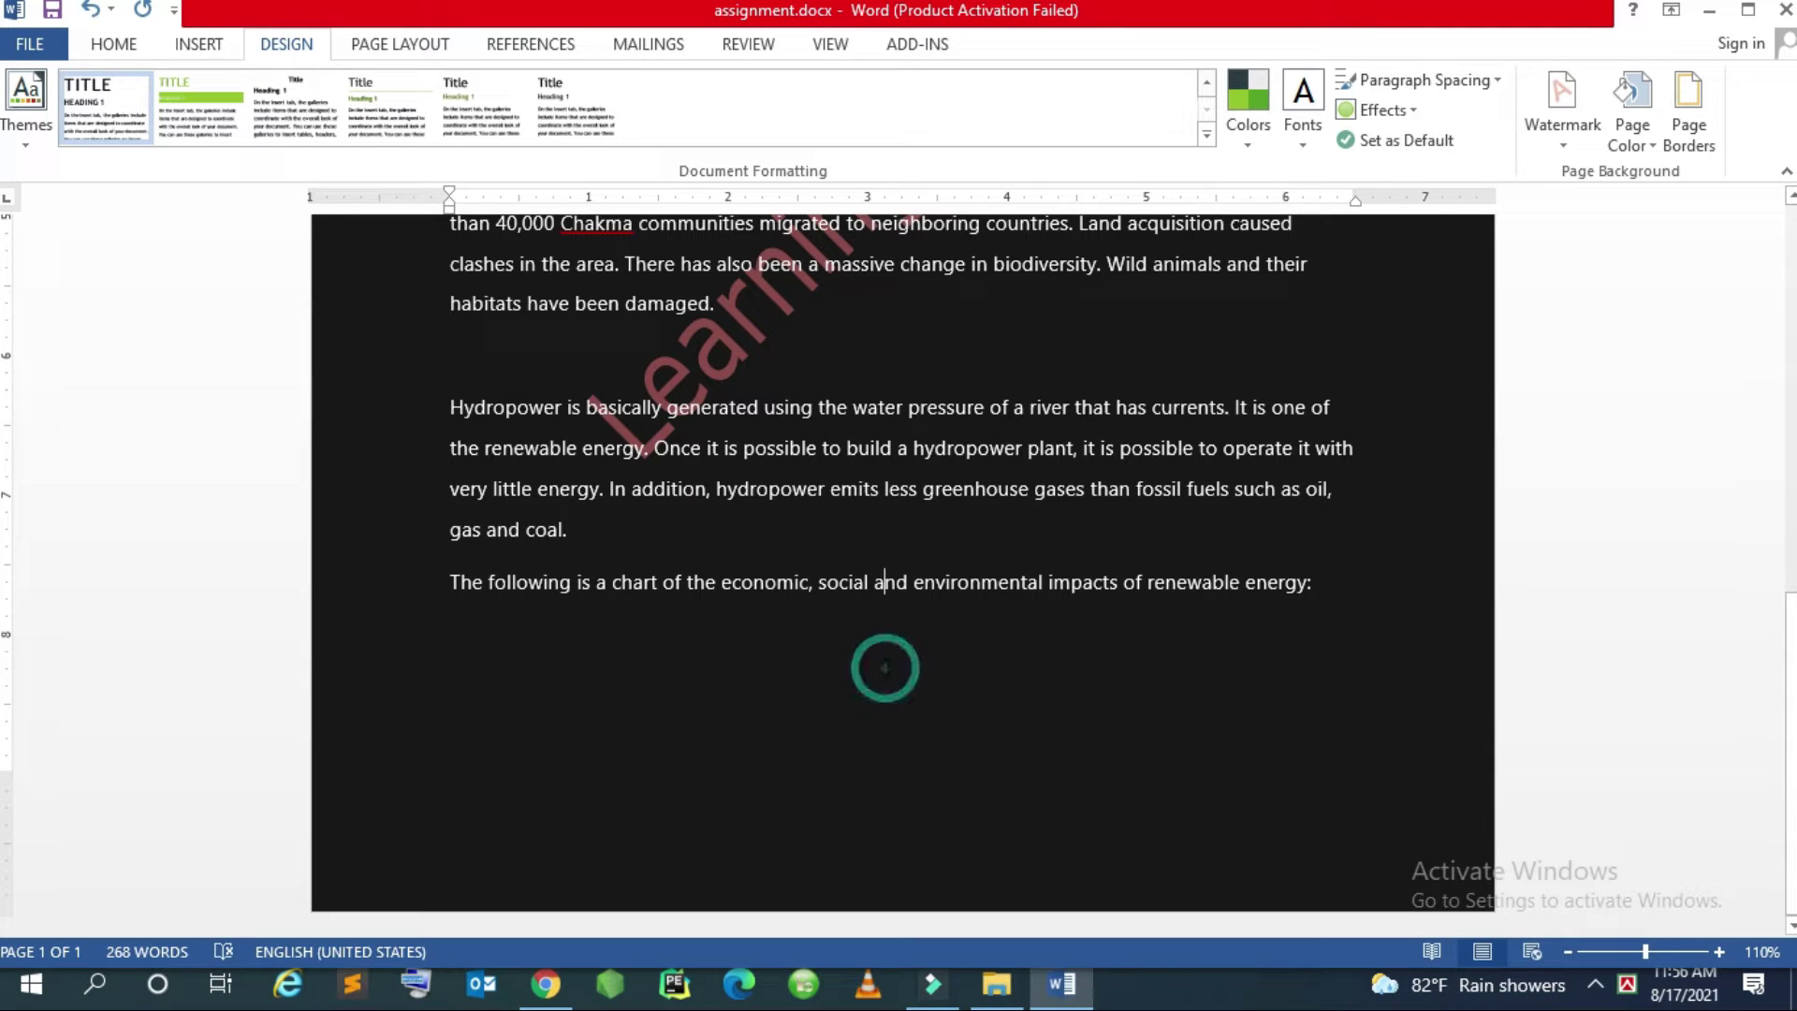
click(1399, 590)
key(Return)
key(ctrl+Return)
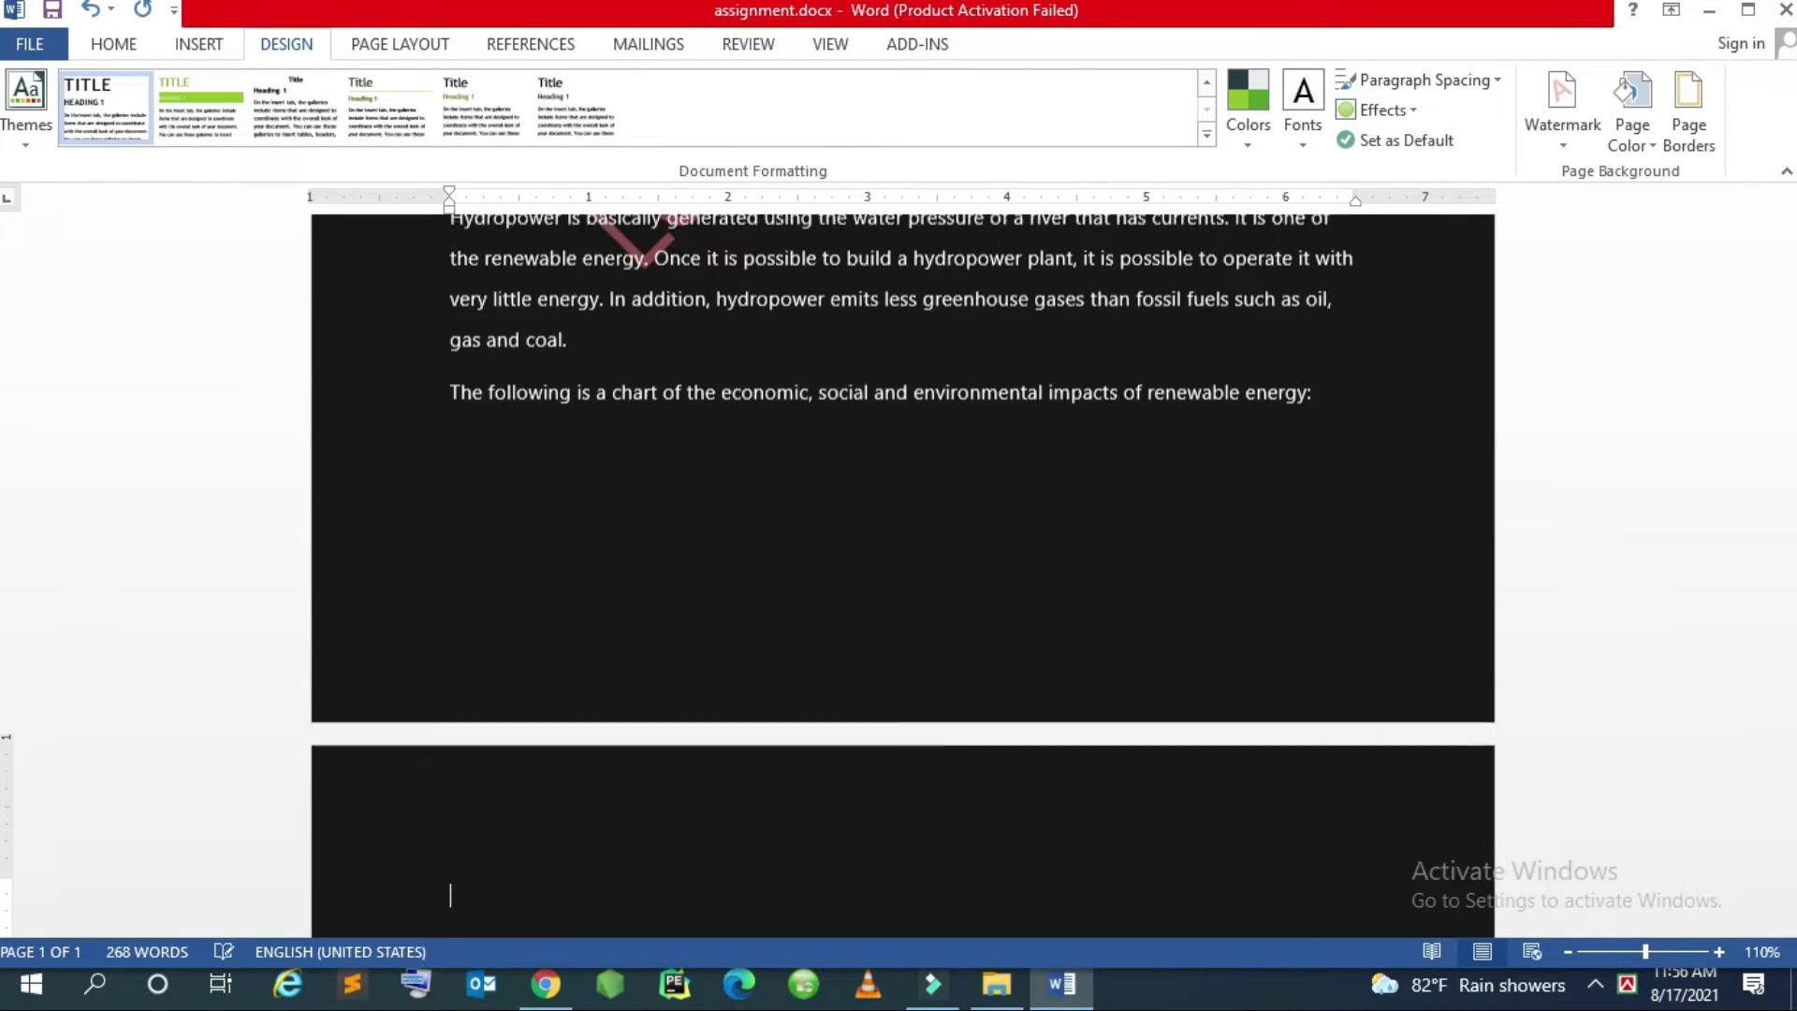
scroll(1192, 453, down, 1)
scroll(1193, 453, down, 3)
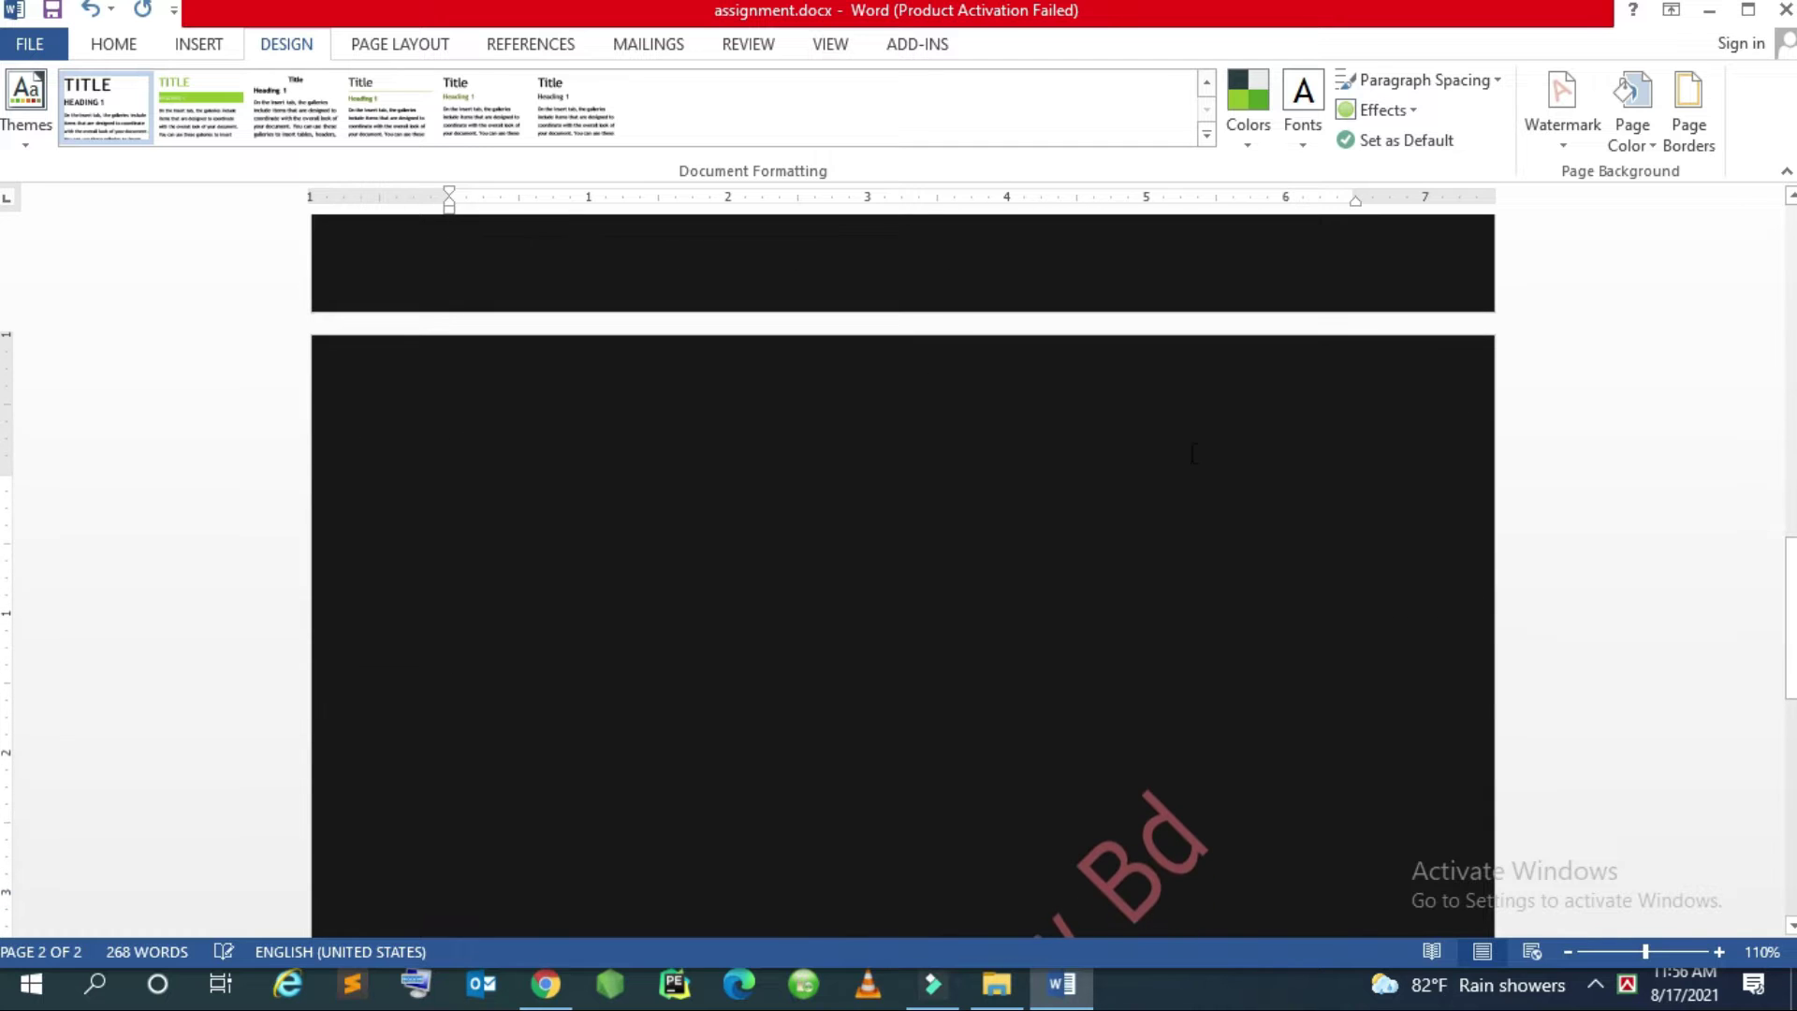
scroll(1133, 698, down, 5)
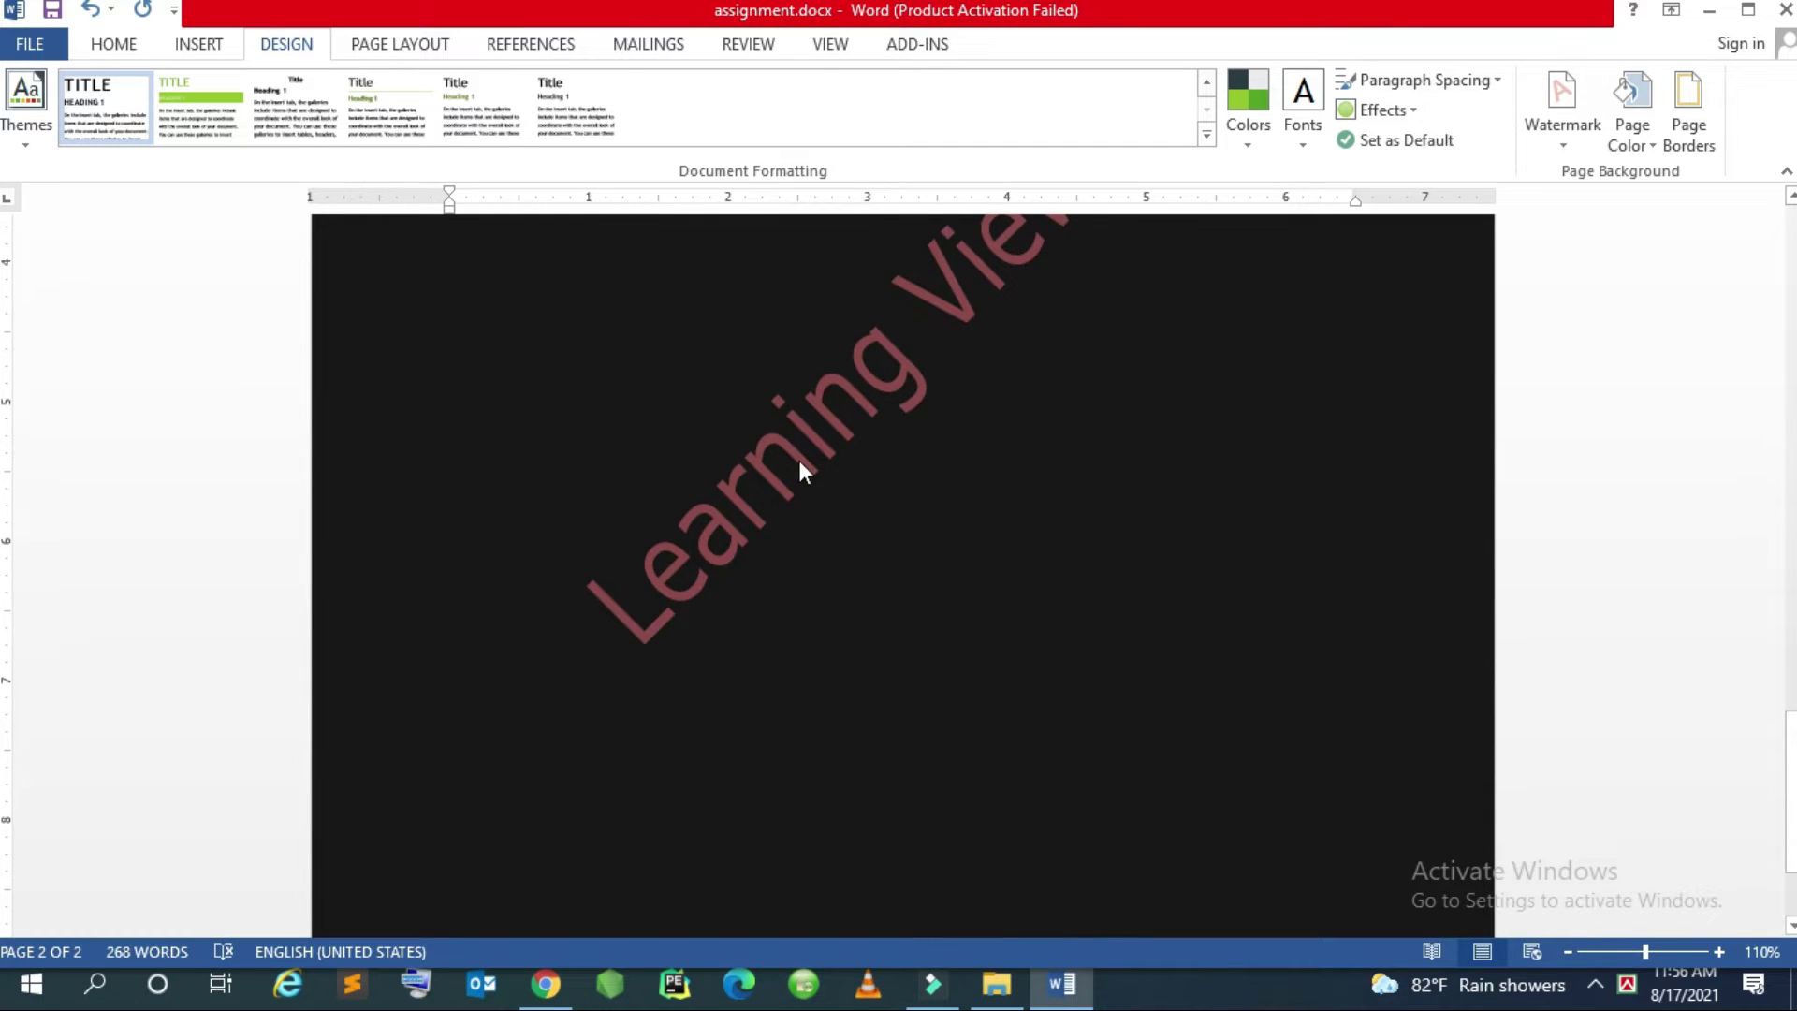
scroll(974, 473, up, 3)
scroll(974, 468, up, 3)
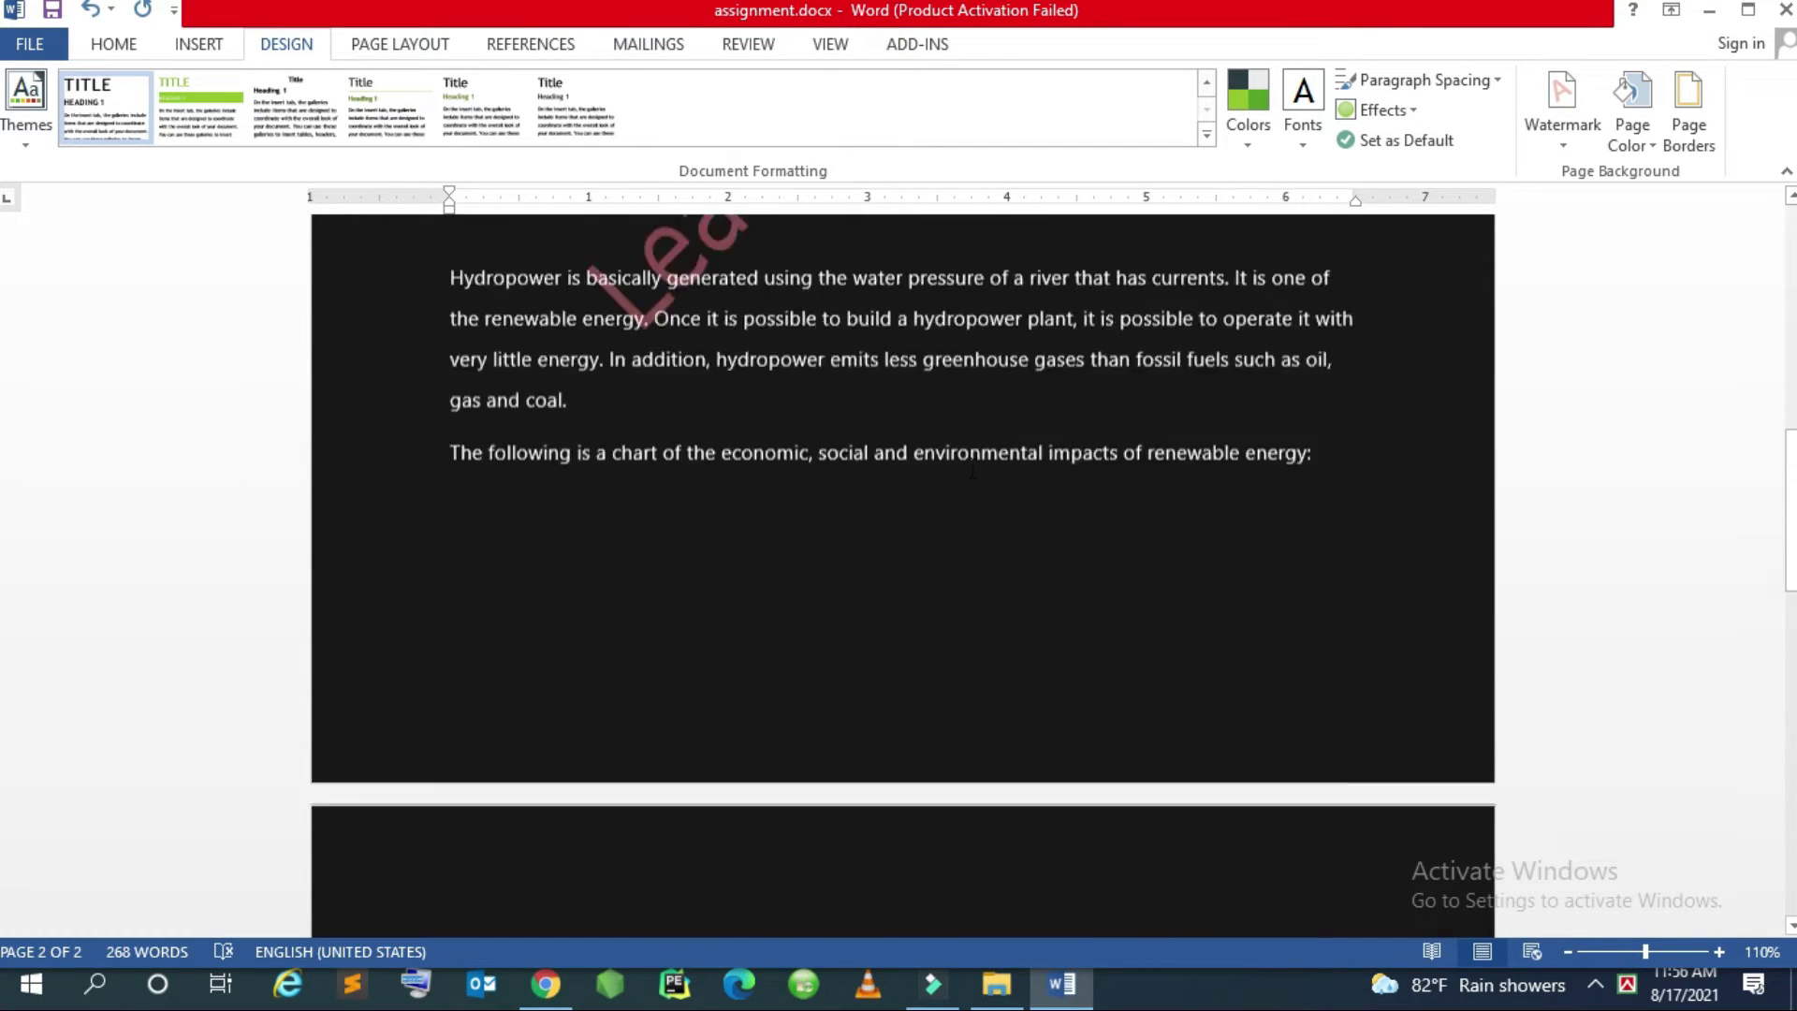
scroll(974, 468, up, 6)
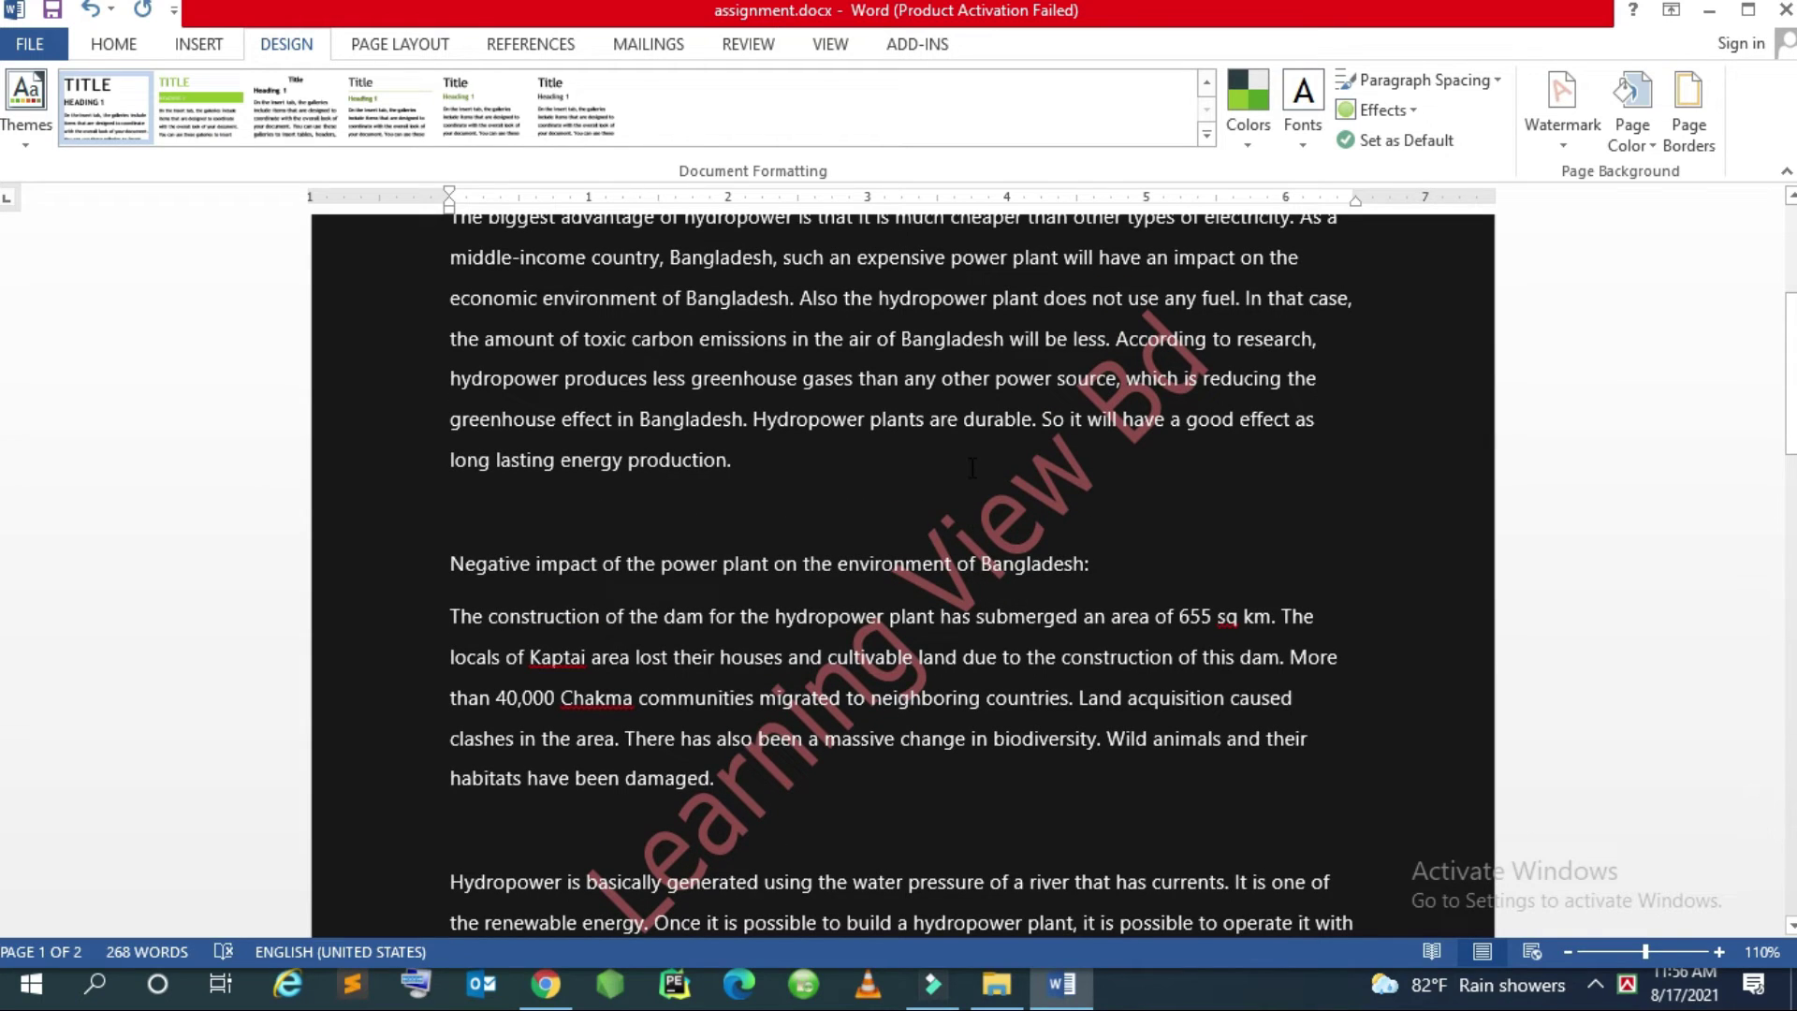
click(1632, 132)
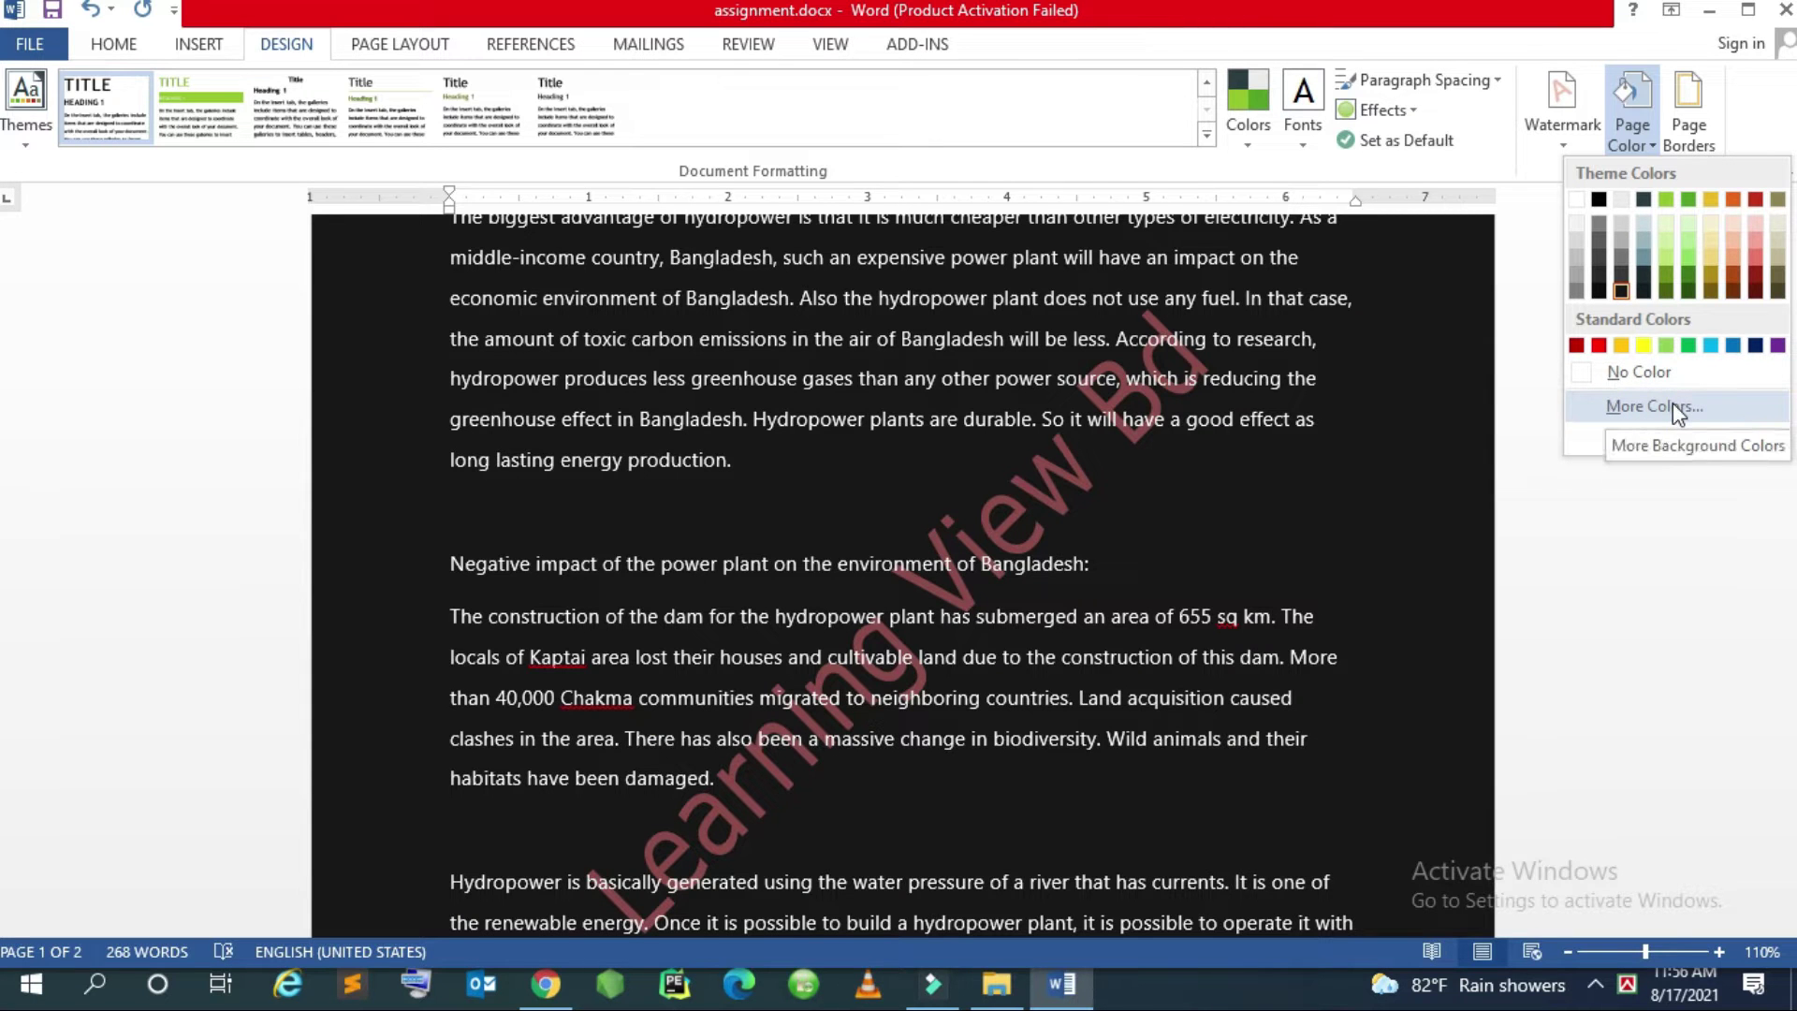
Set the page colour to RGB 23,23,23, then replace it with the Woven mat texture fill
click(1672, 402)
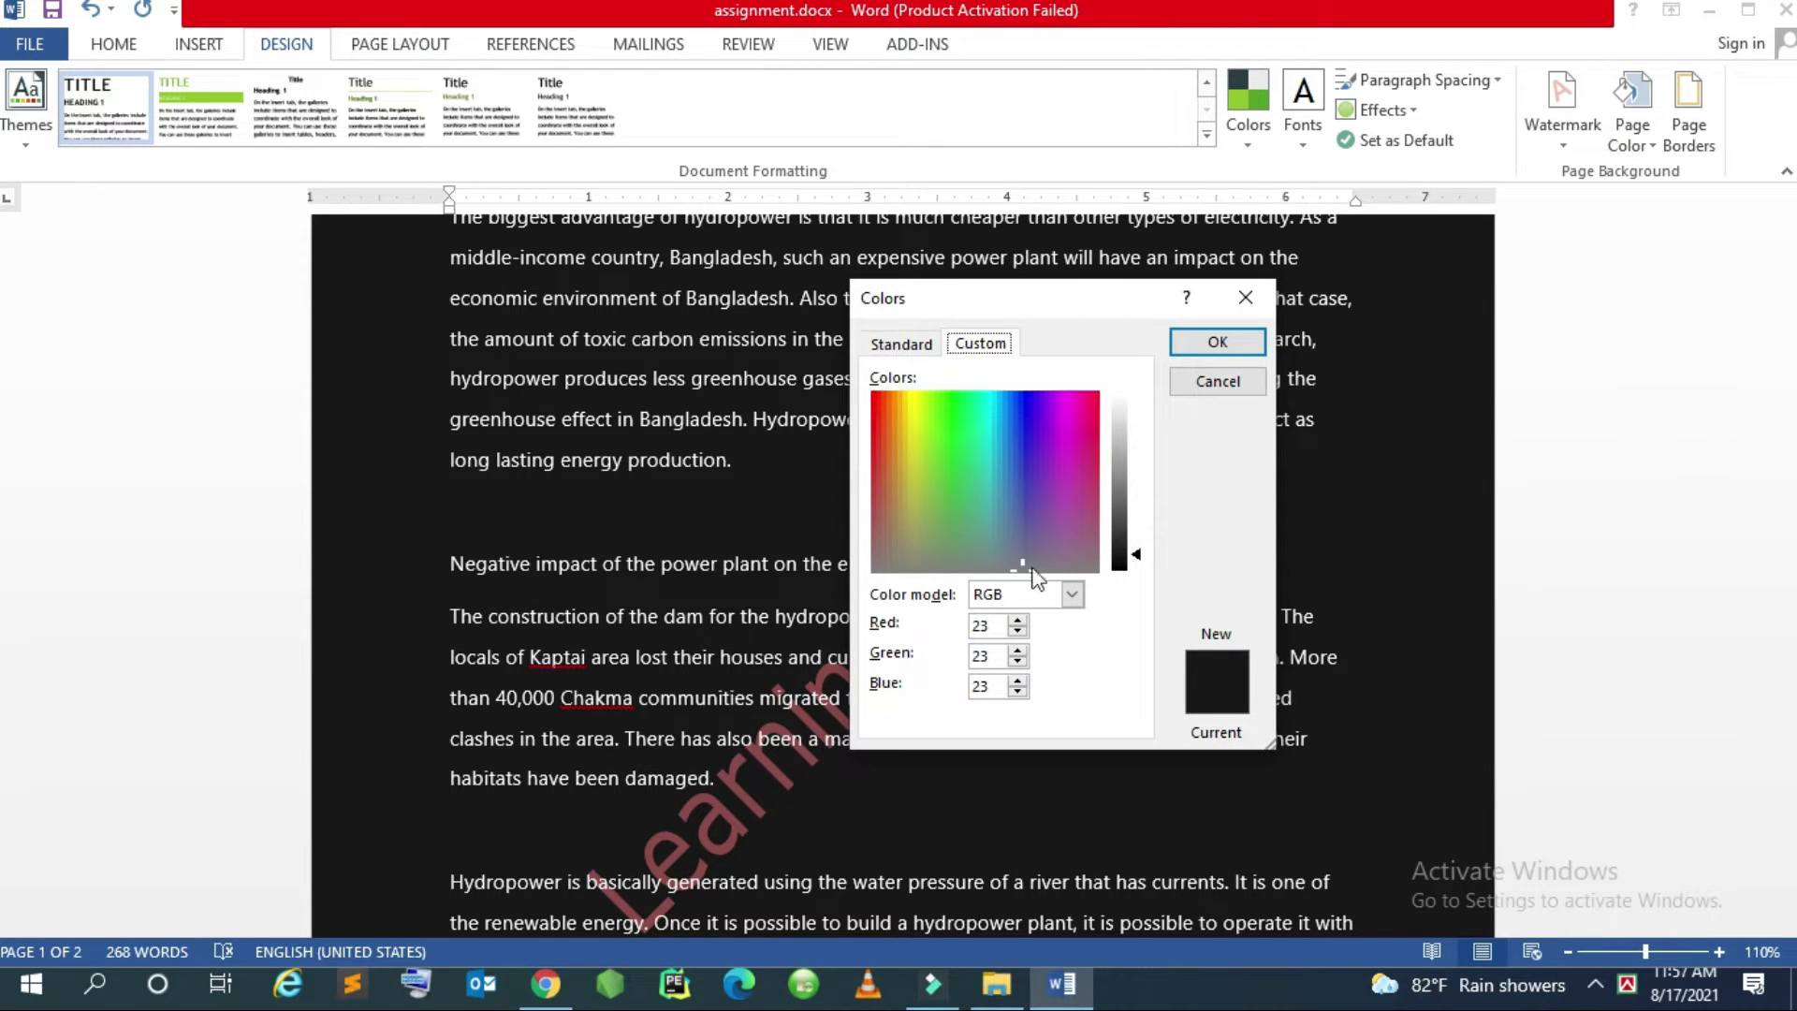
click(1246, 299)
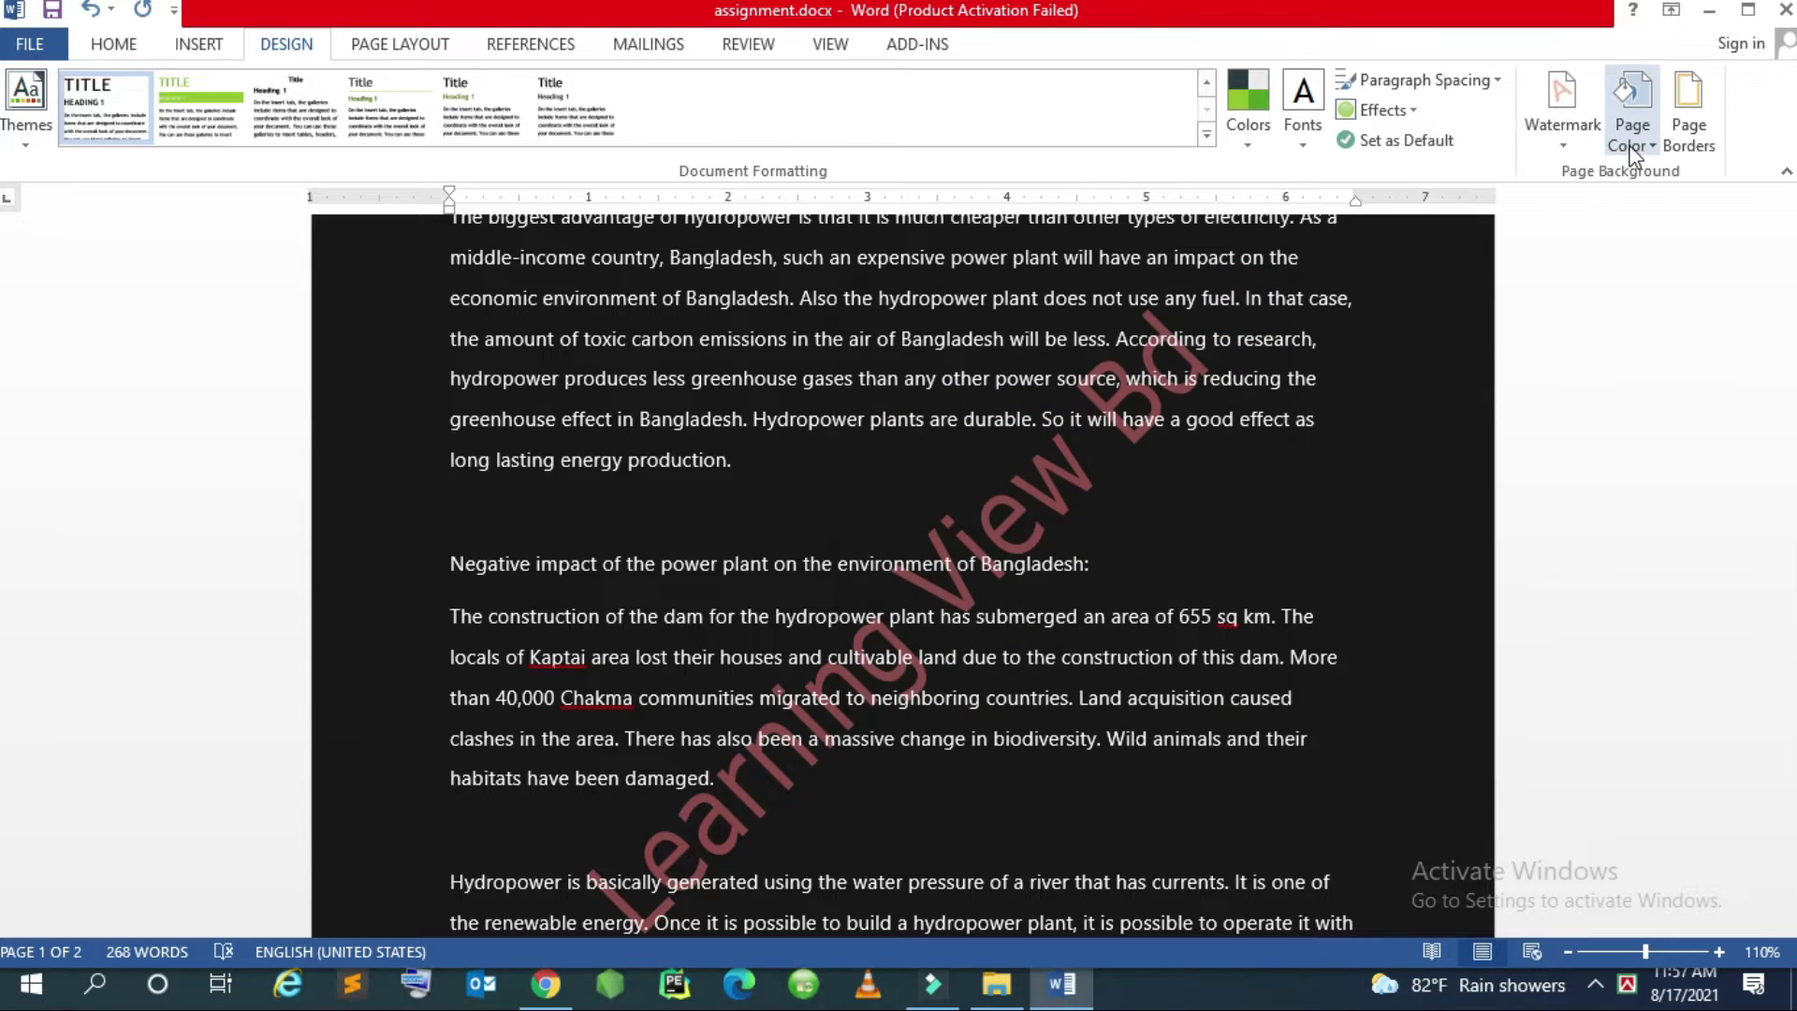
click(1633, 113)
click(1660, 444)
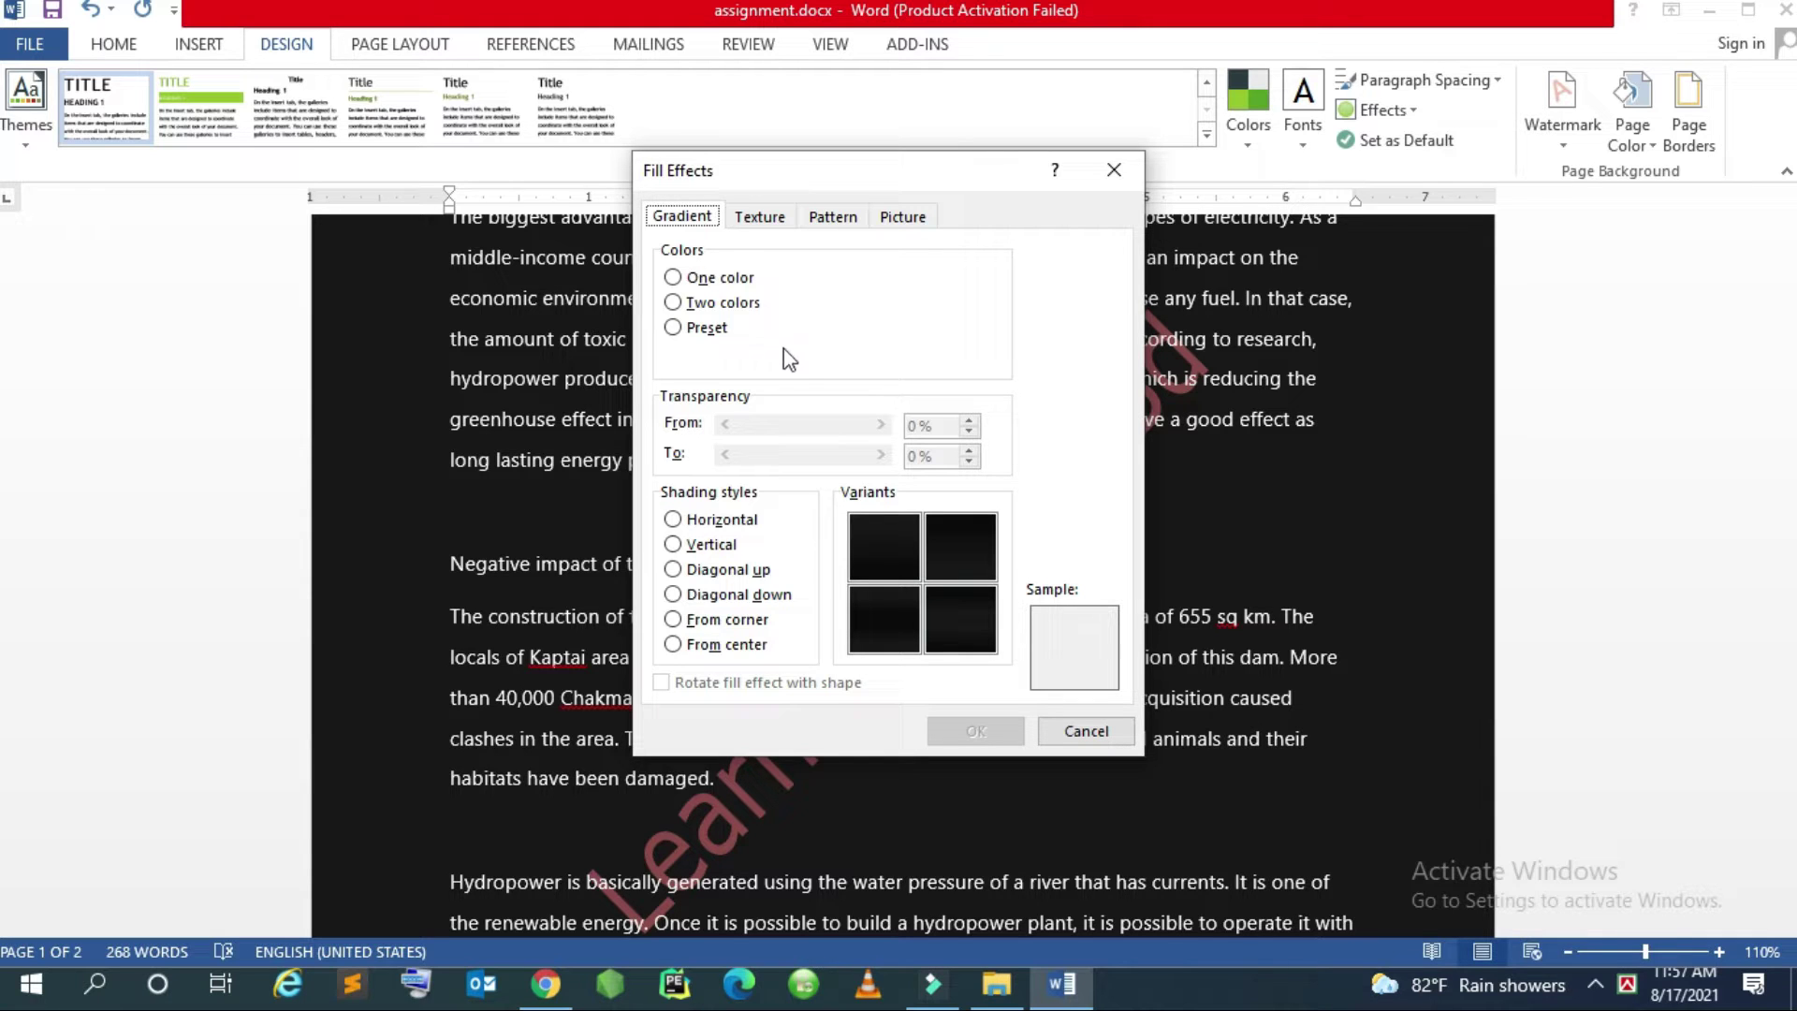
click(765, 221)
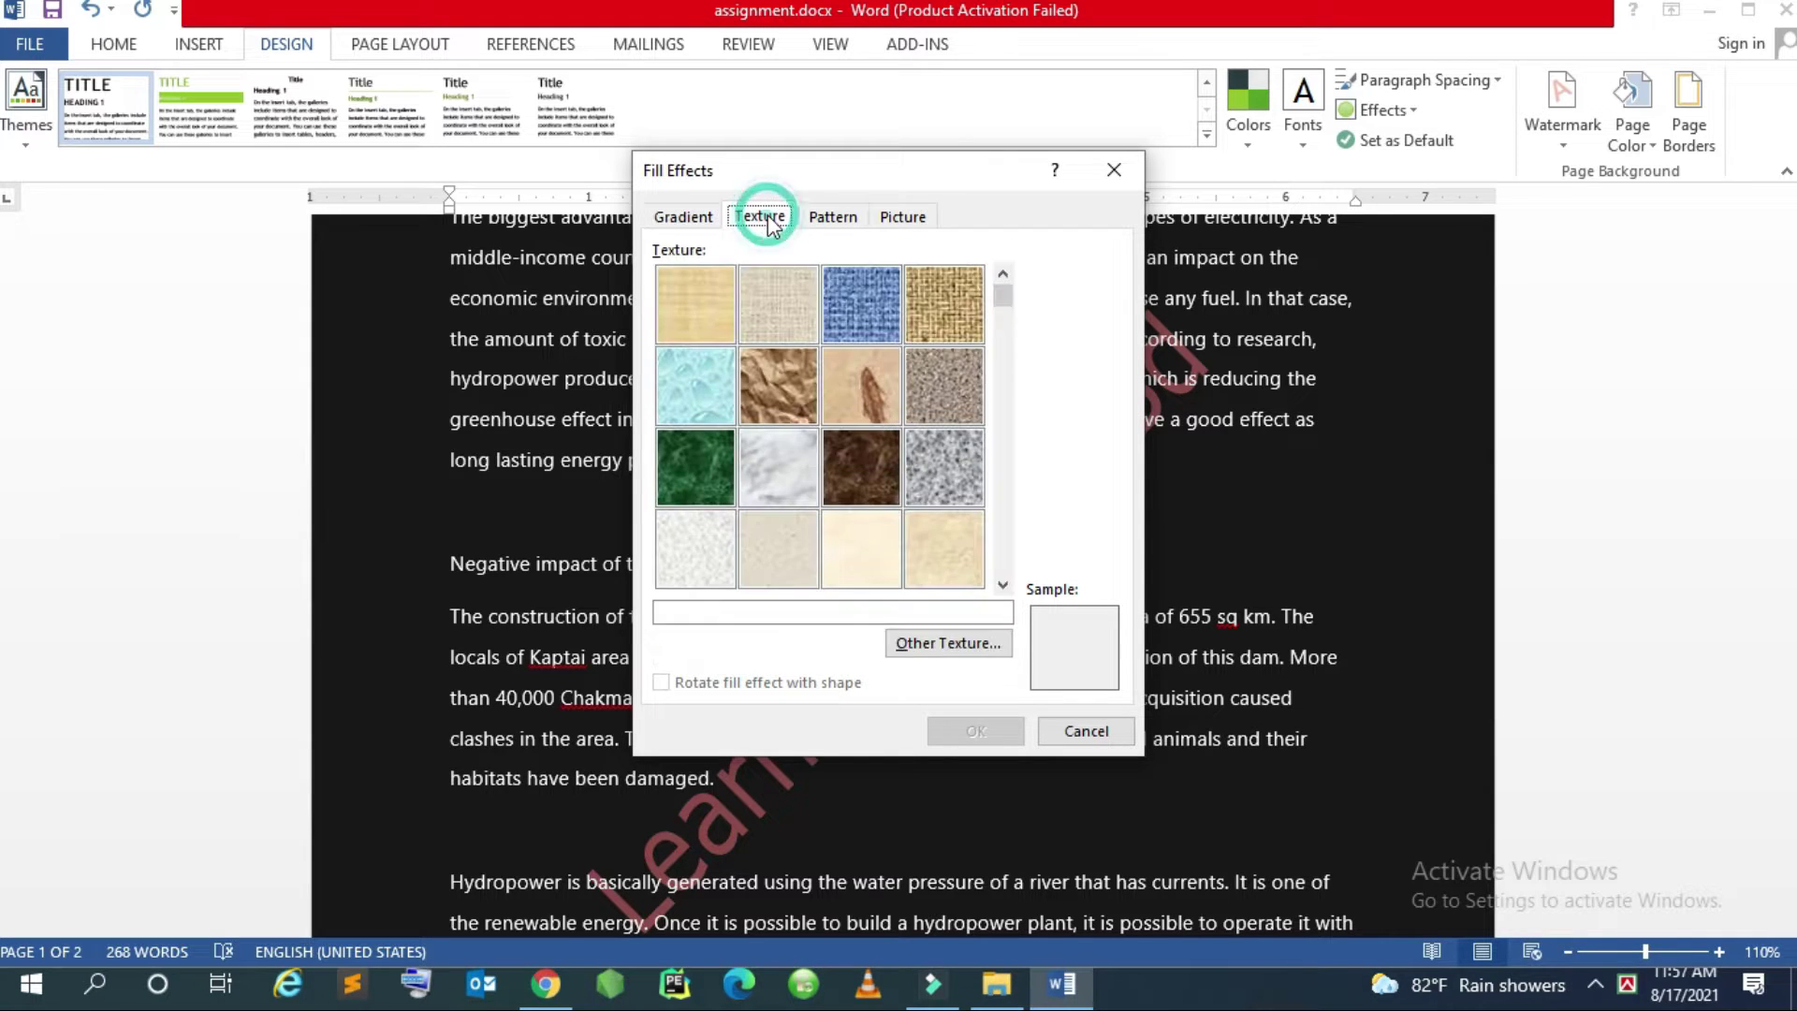
click(941, 324)
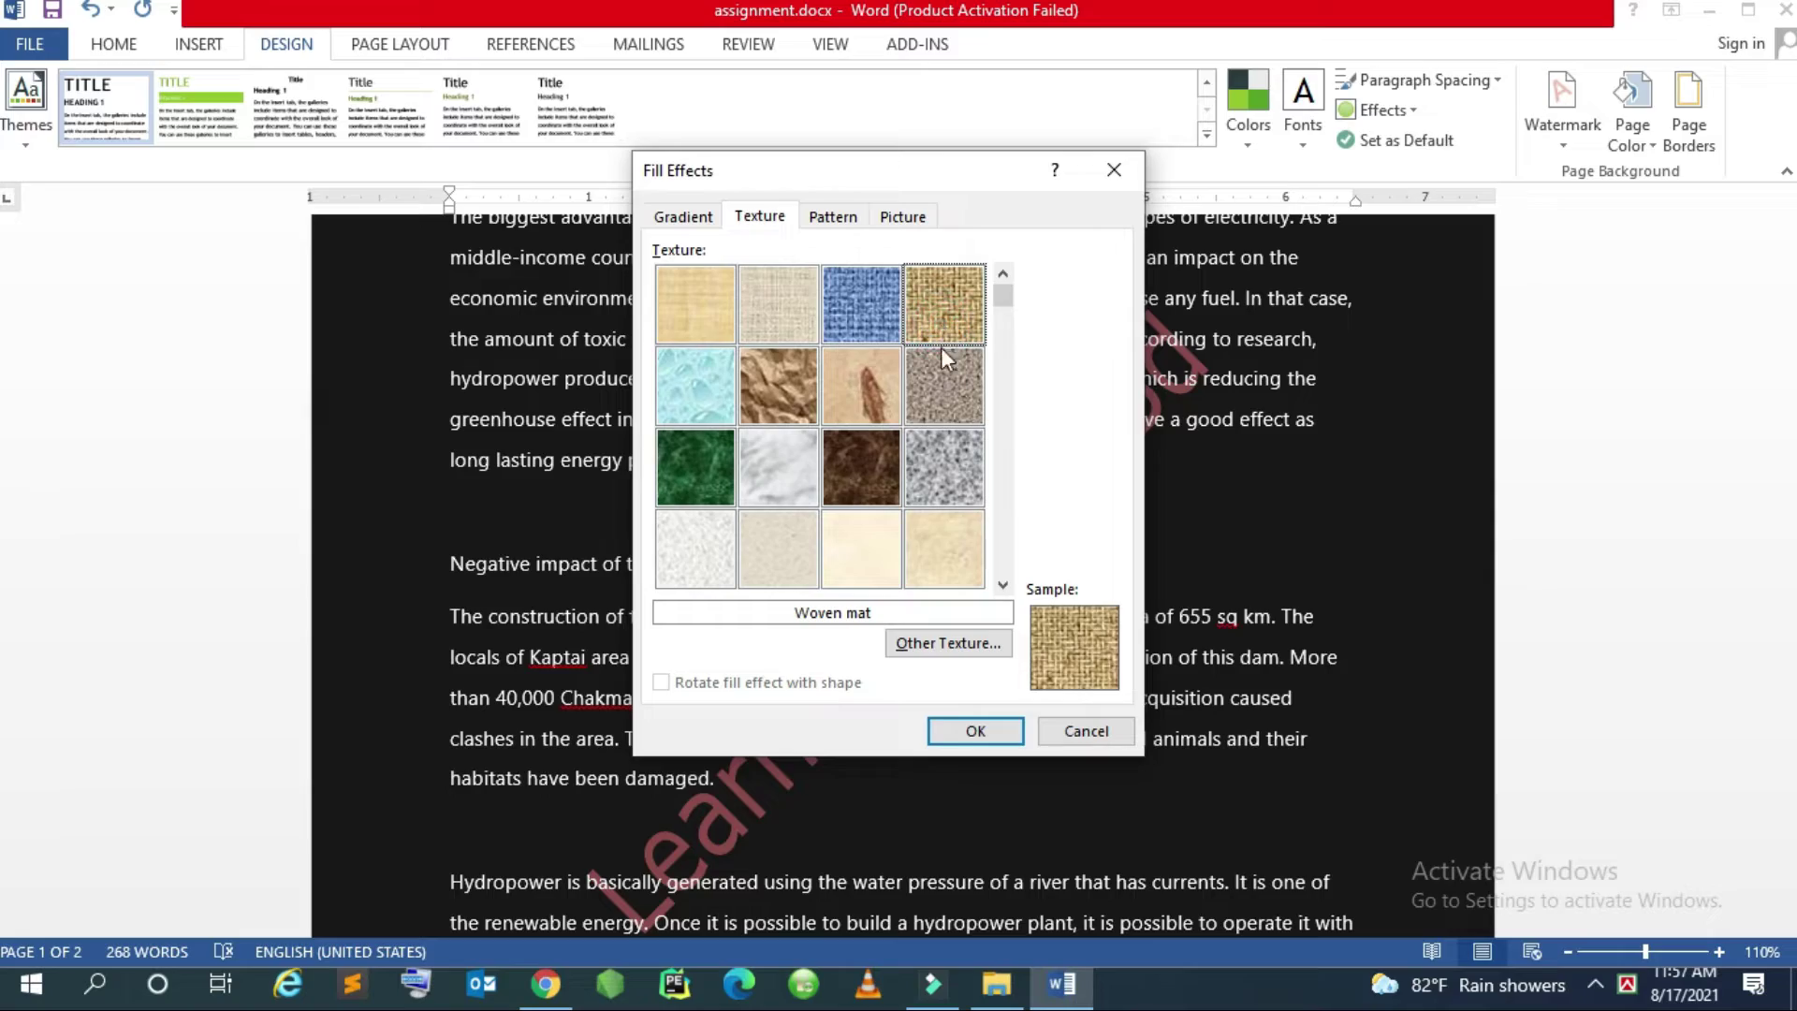
click(979, 730)
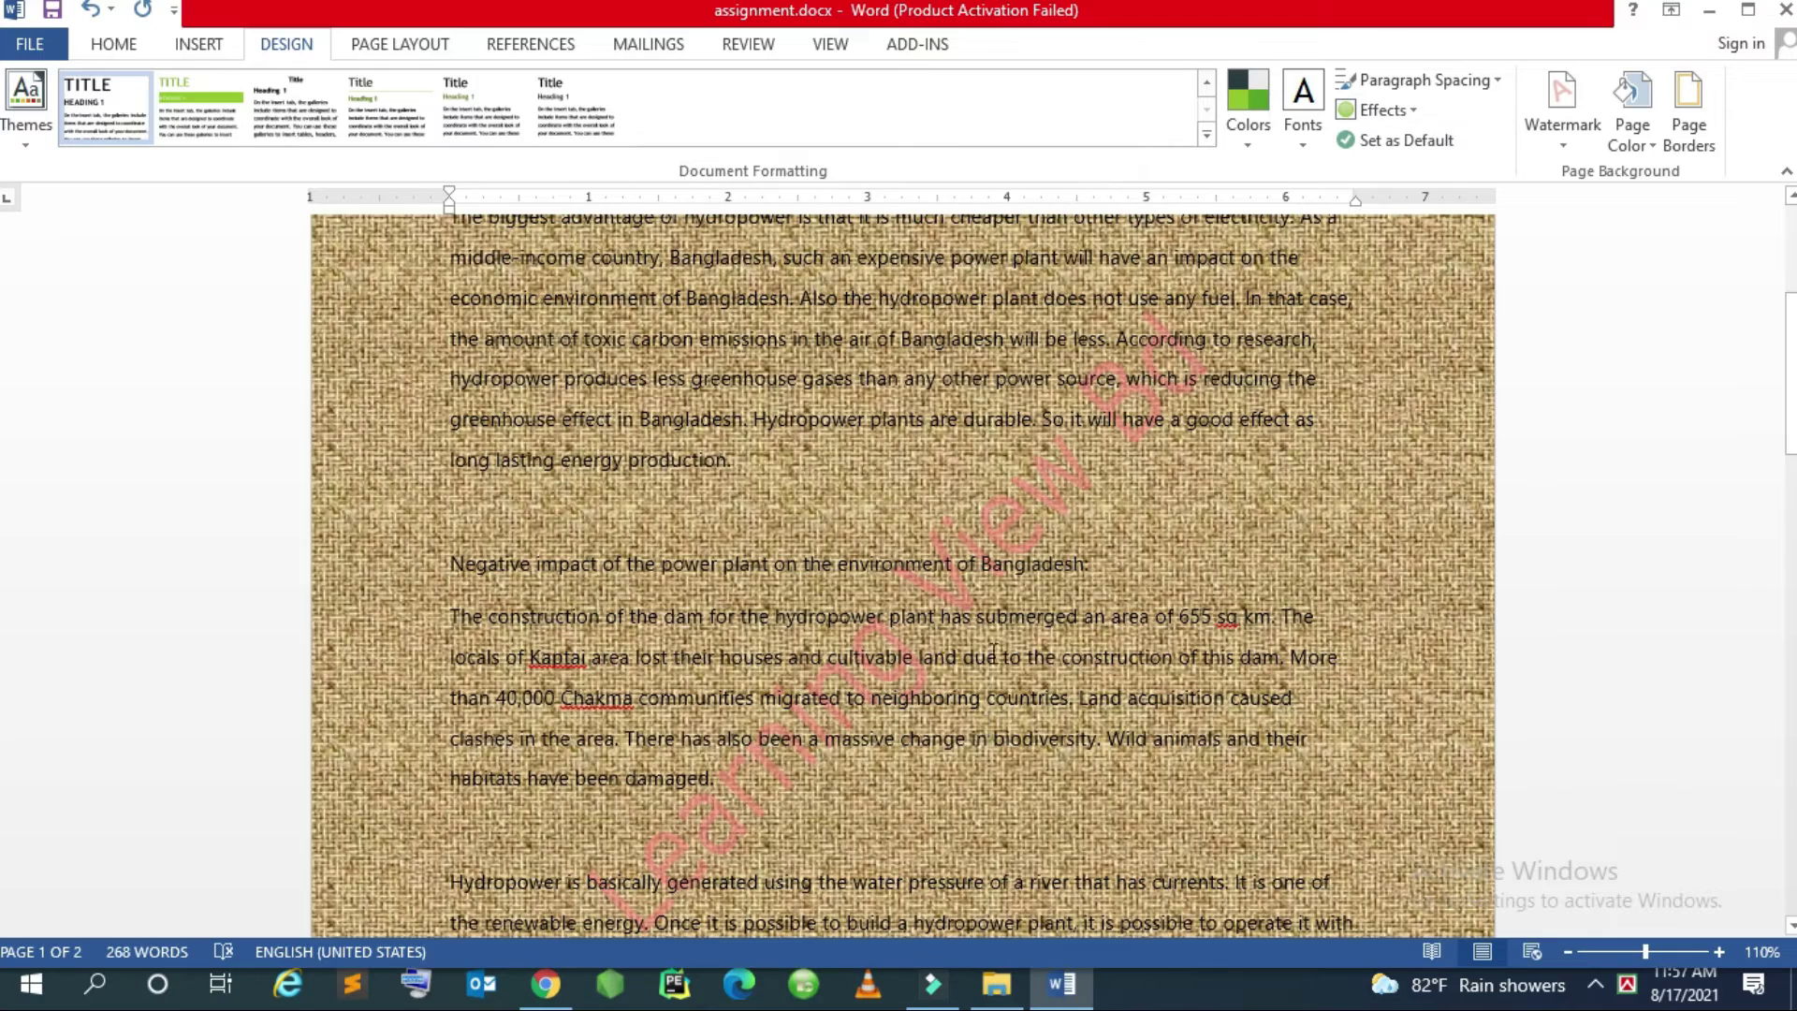
Replace the woven texture page background with the faint 10% dotted pattern fill
scroll(1070, 535, up, 5)
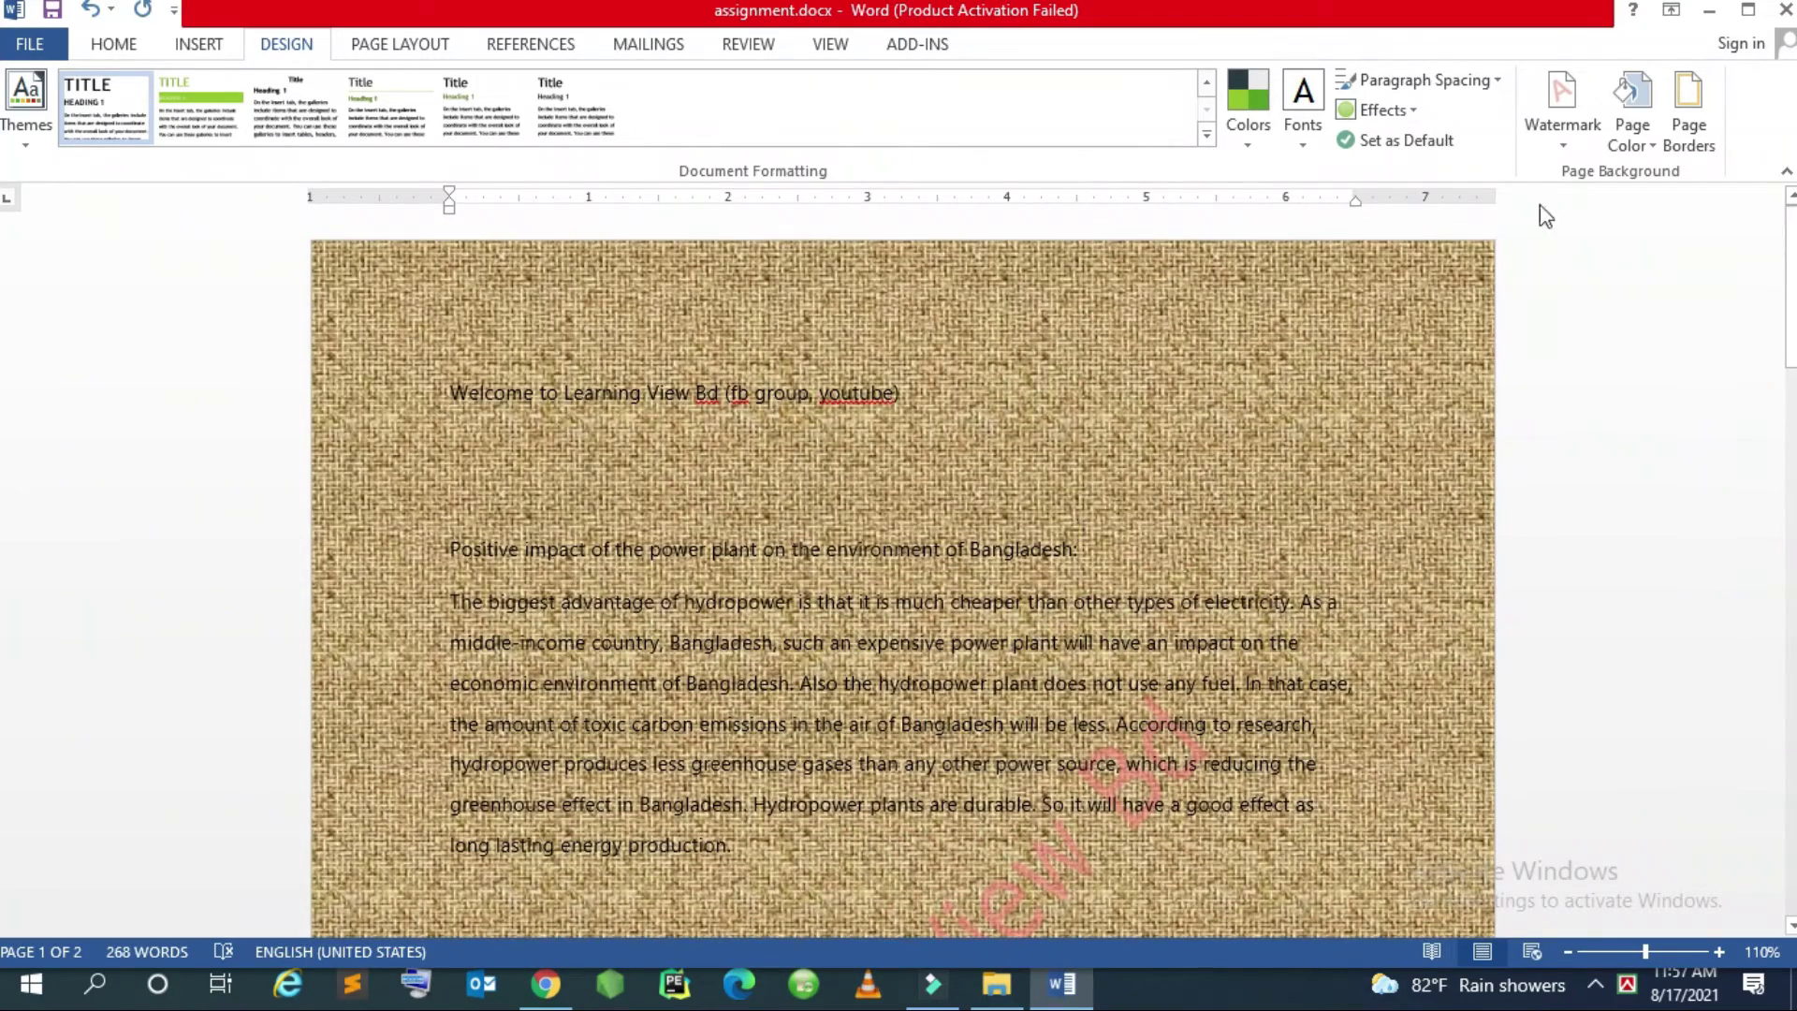
click(1621, 149)
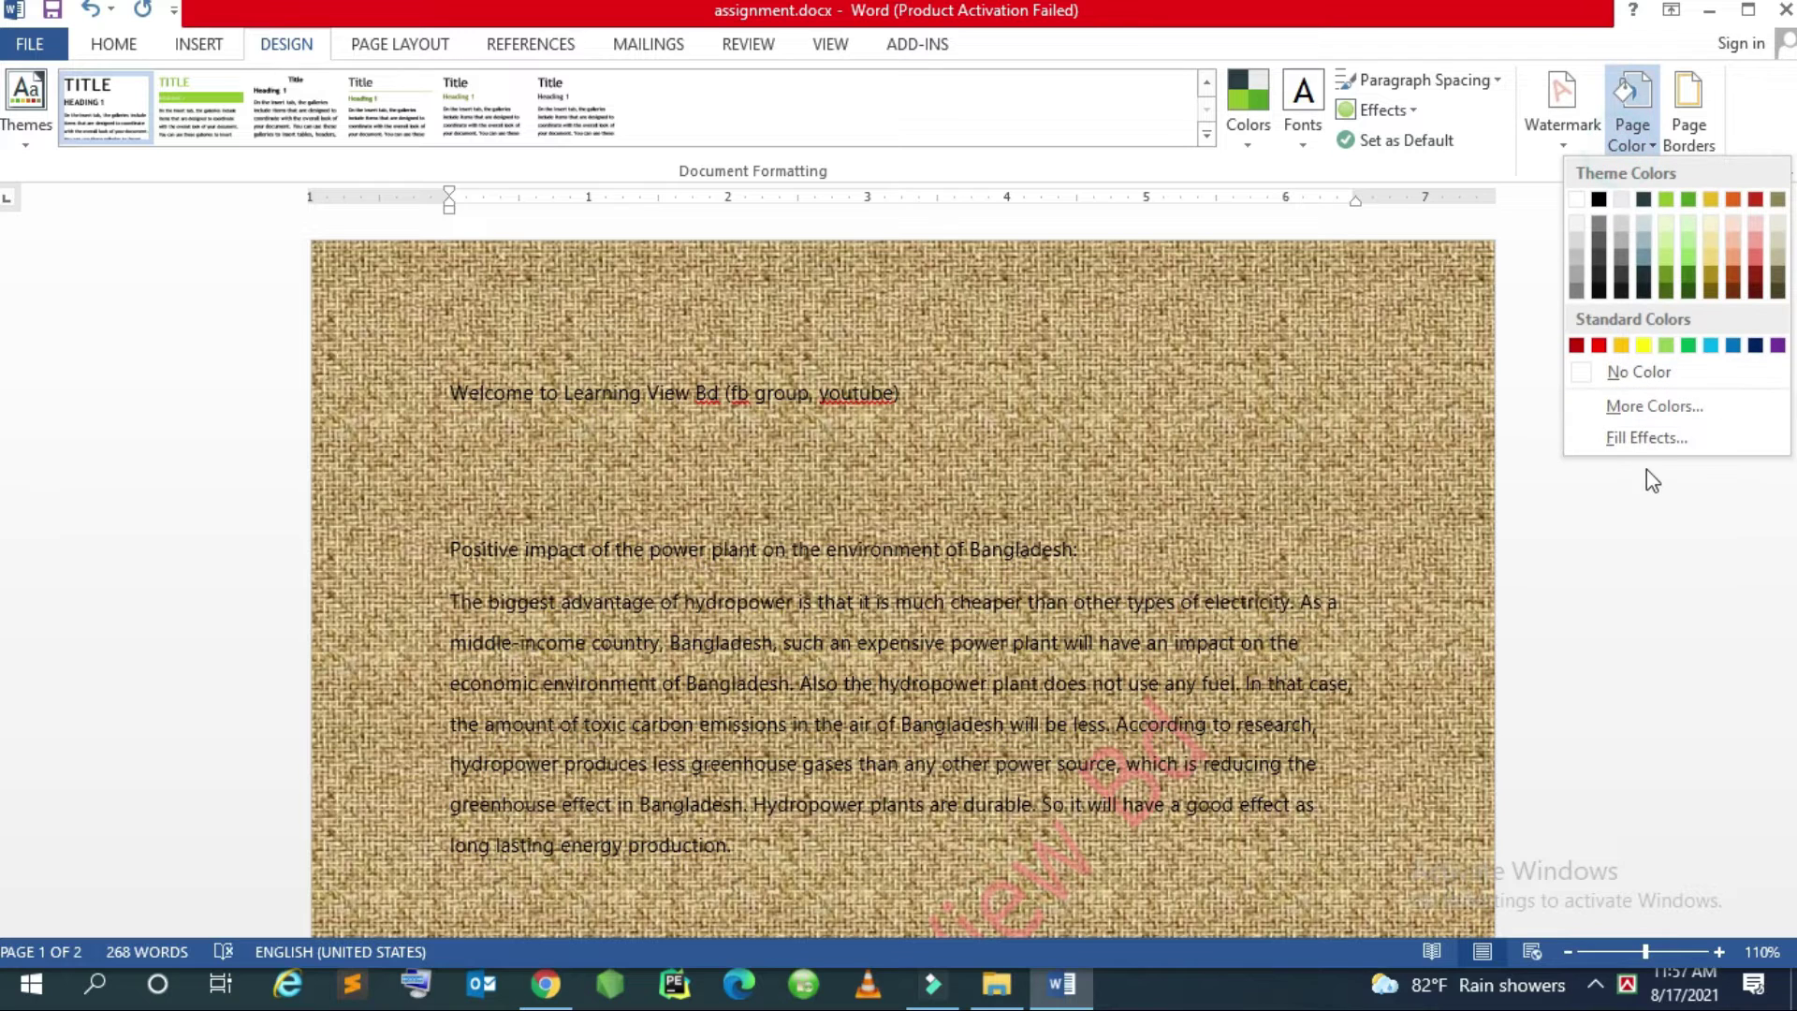
click(1631, 440)
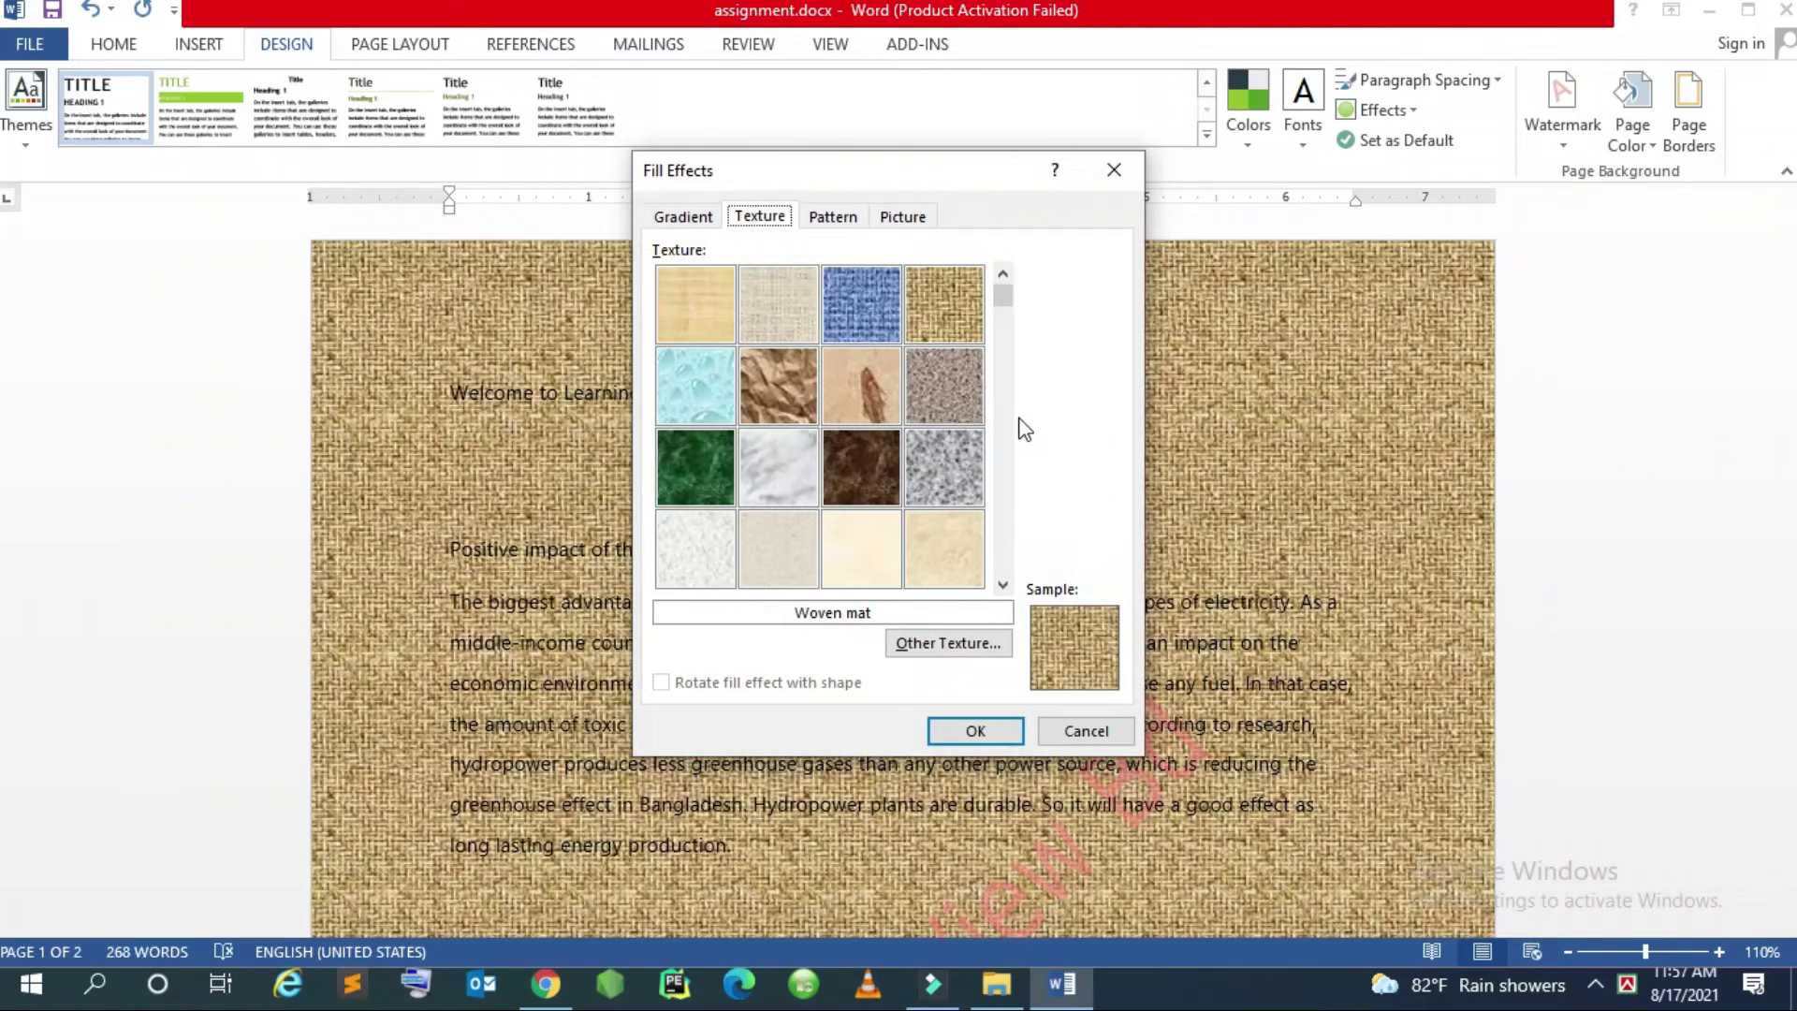
click(833, 216)
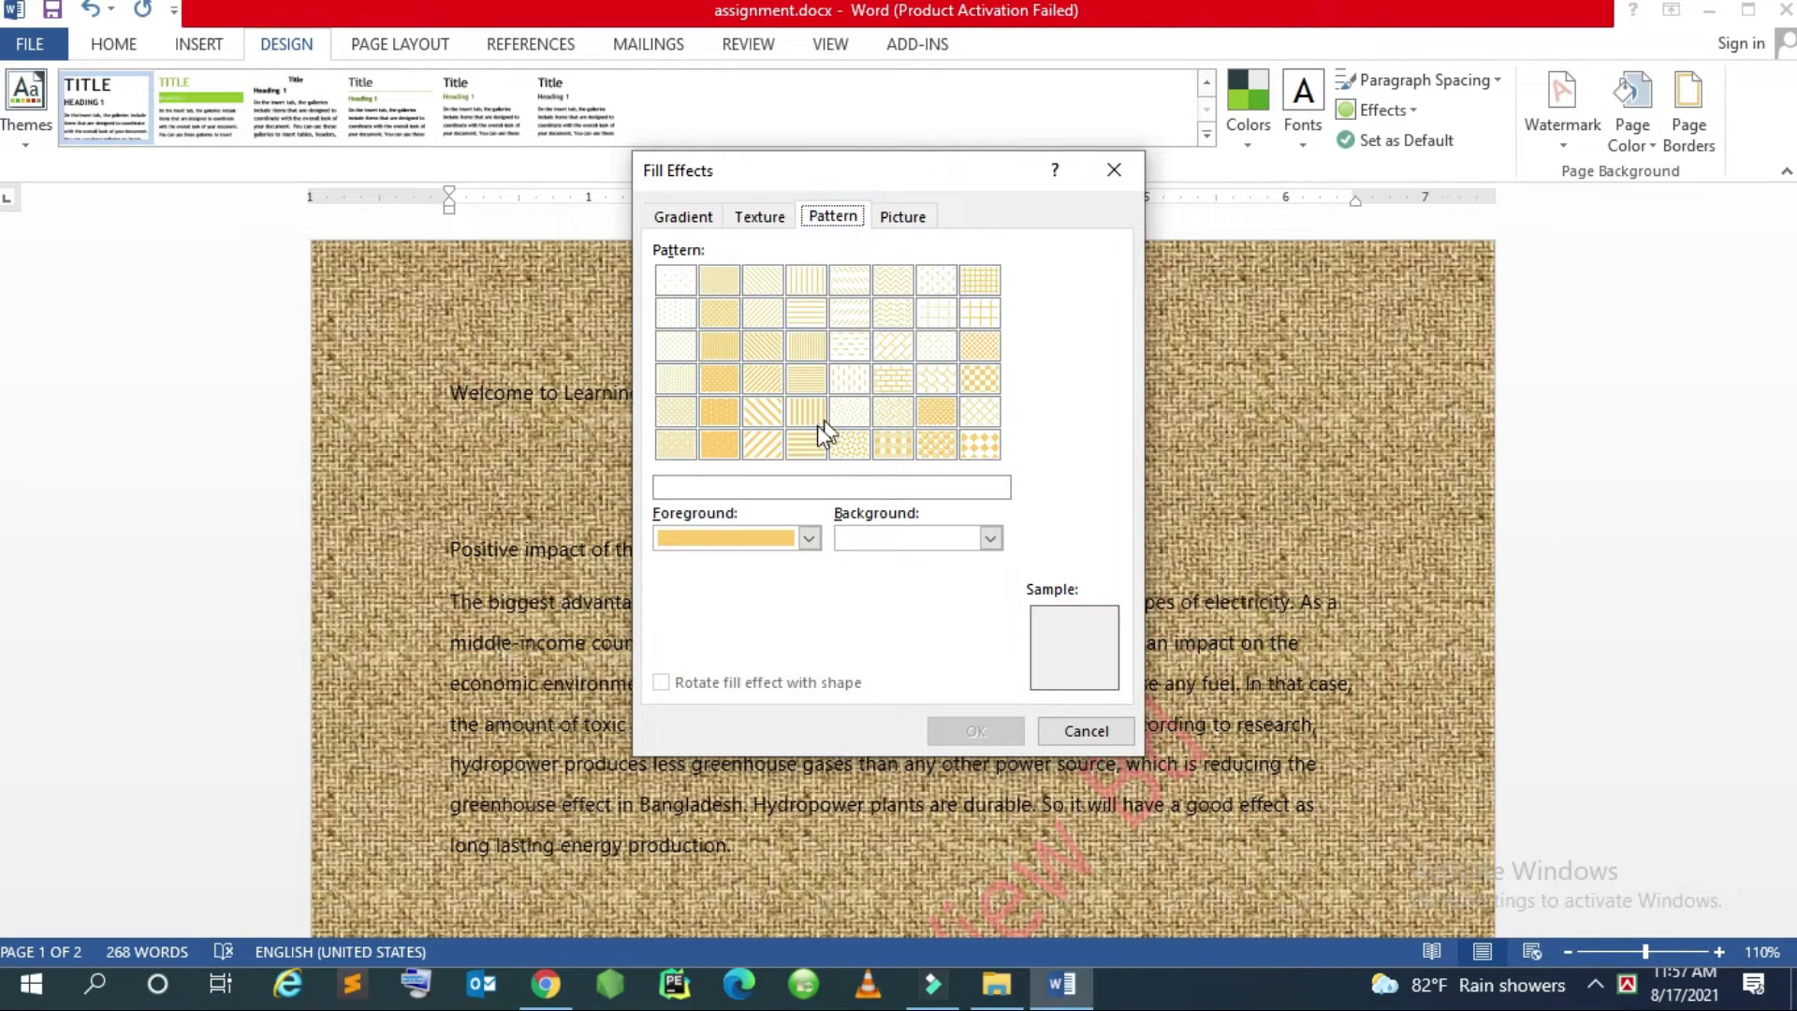
click(676, 319)
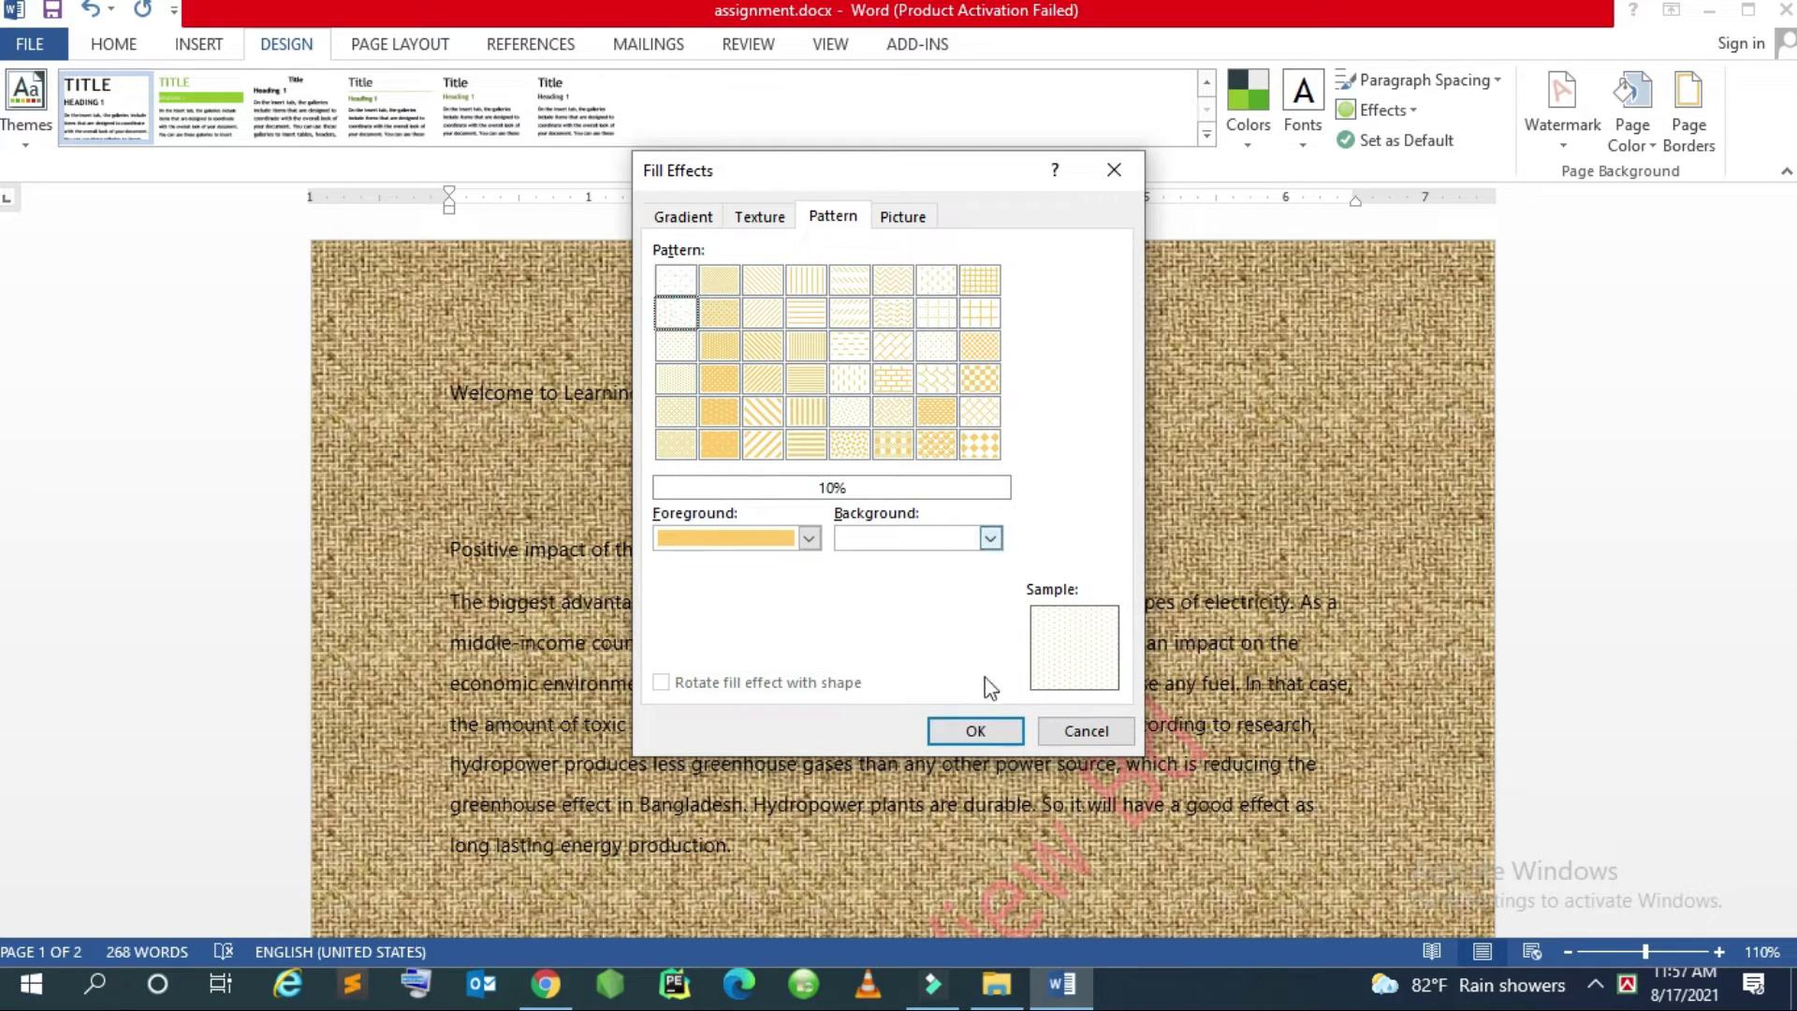
click(973, 730)
scroll(962, 720, down, 1)
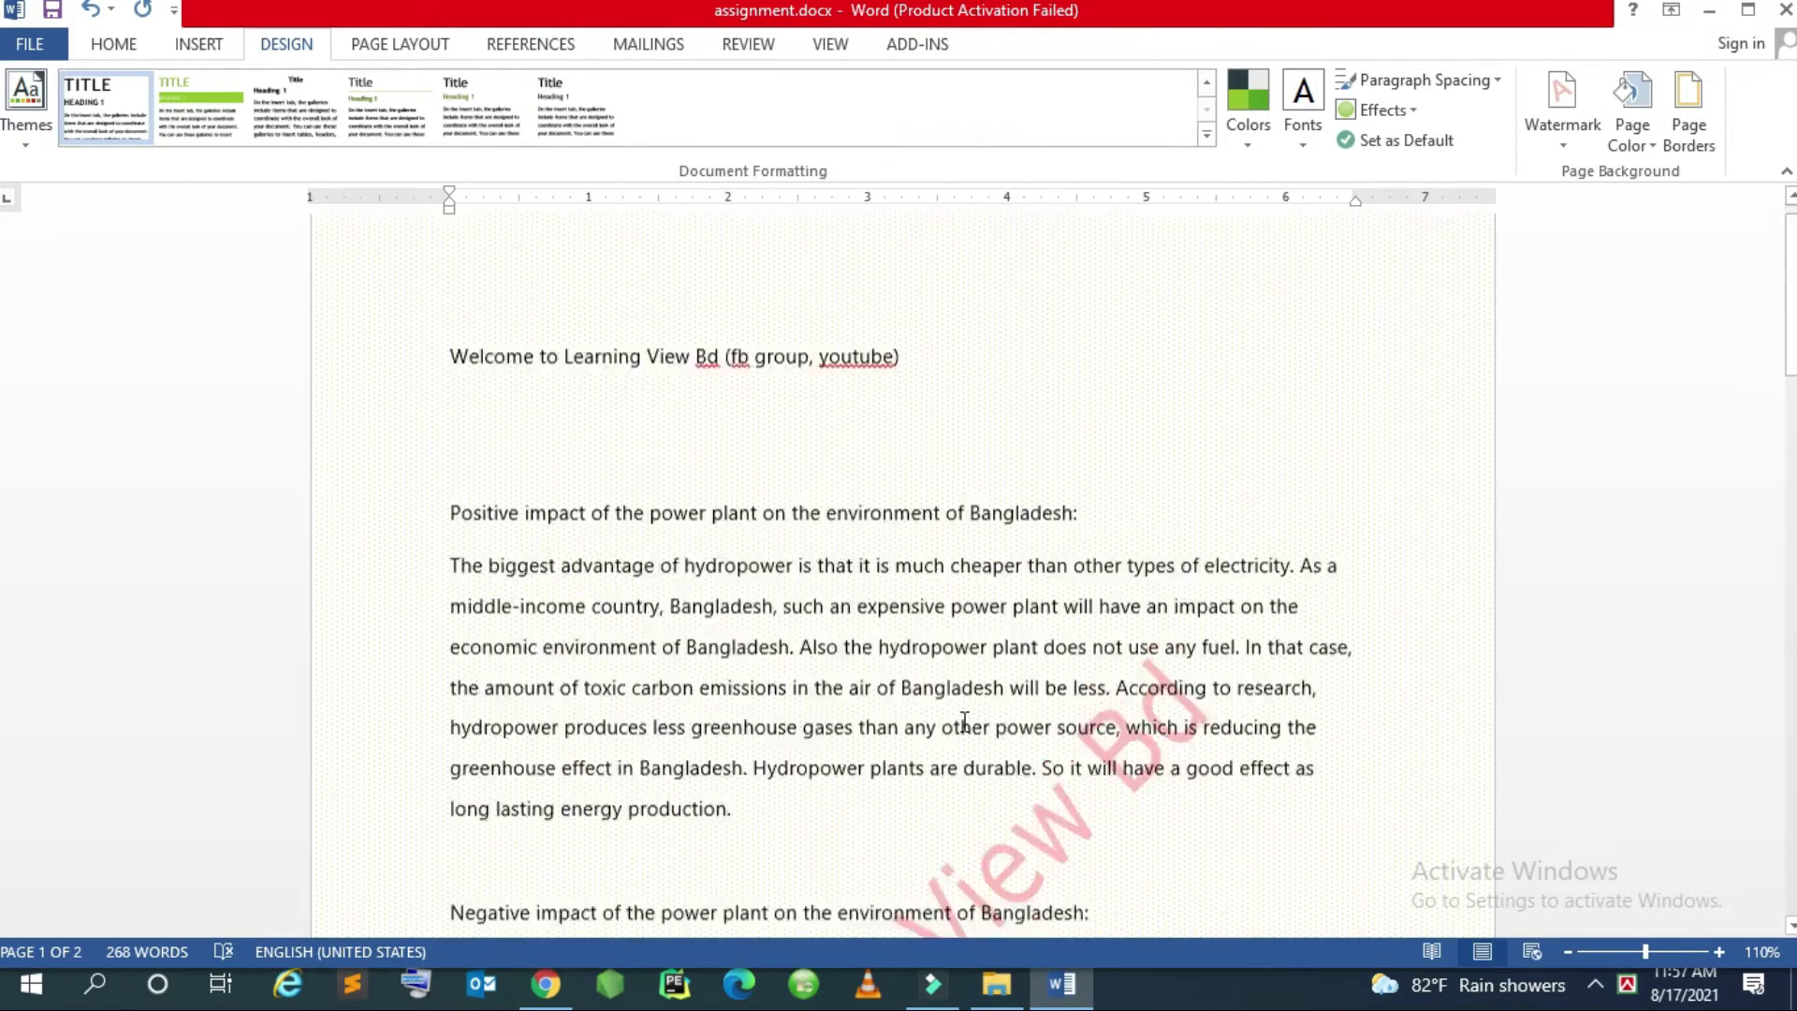
scroll(963, 720, down, 4)
scroll(964, 730, up, 5)
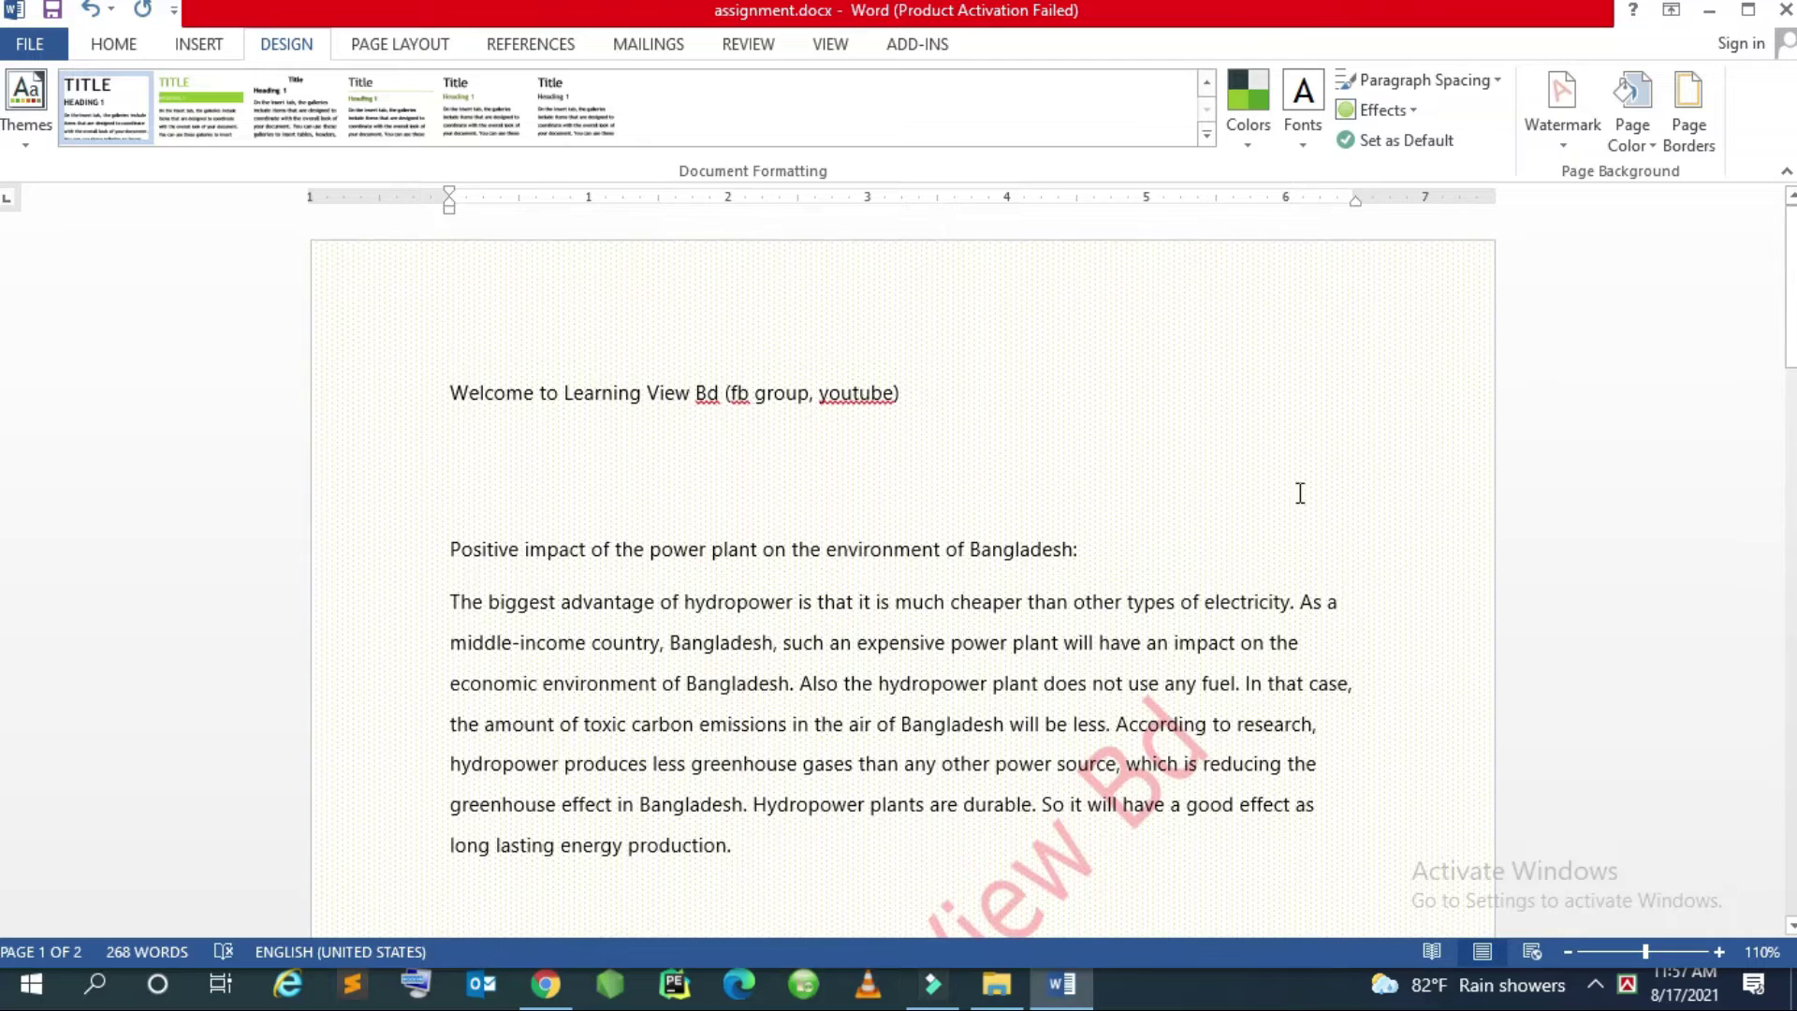
Set the first photo from Pictures > Saved Pictures as the page background fill
click(1636, 131)
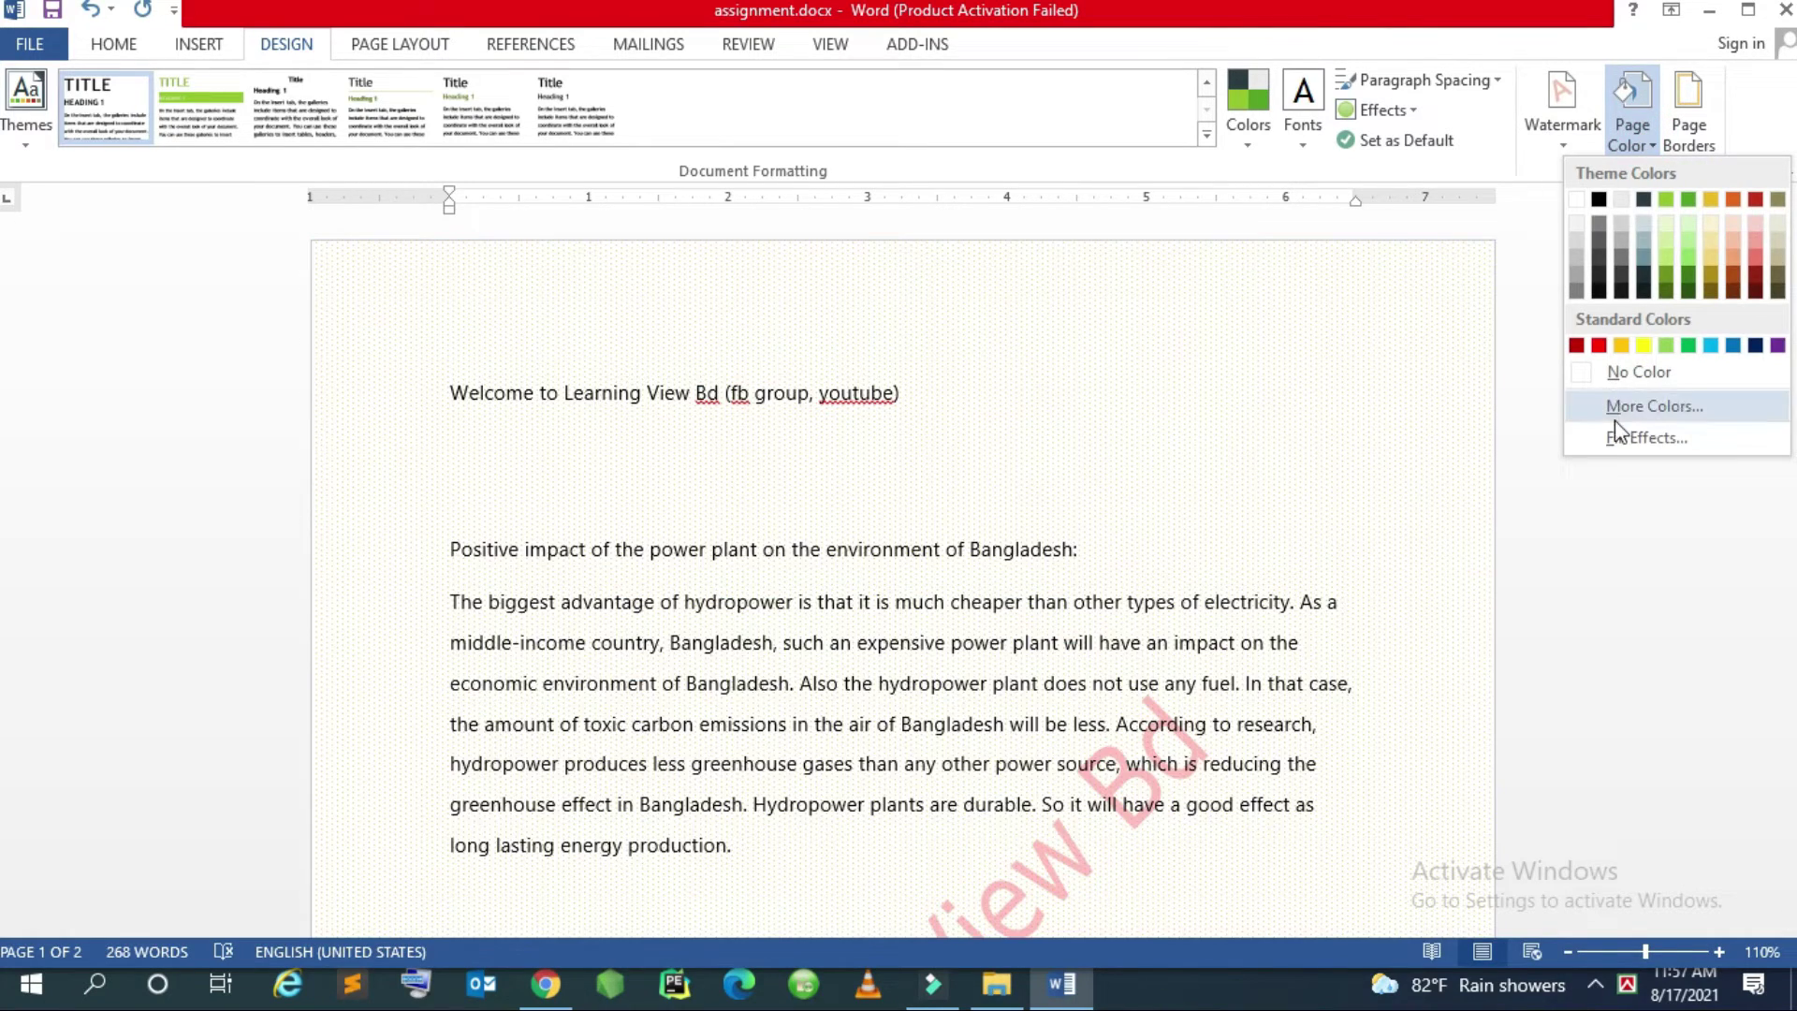
click(1617, 437)
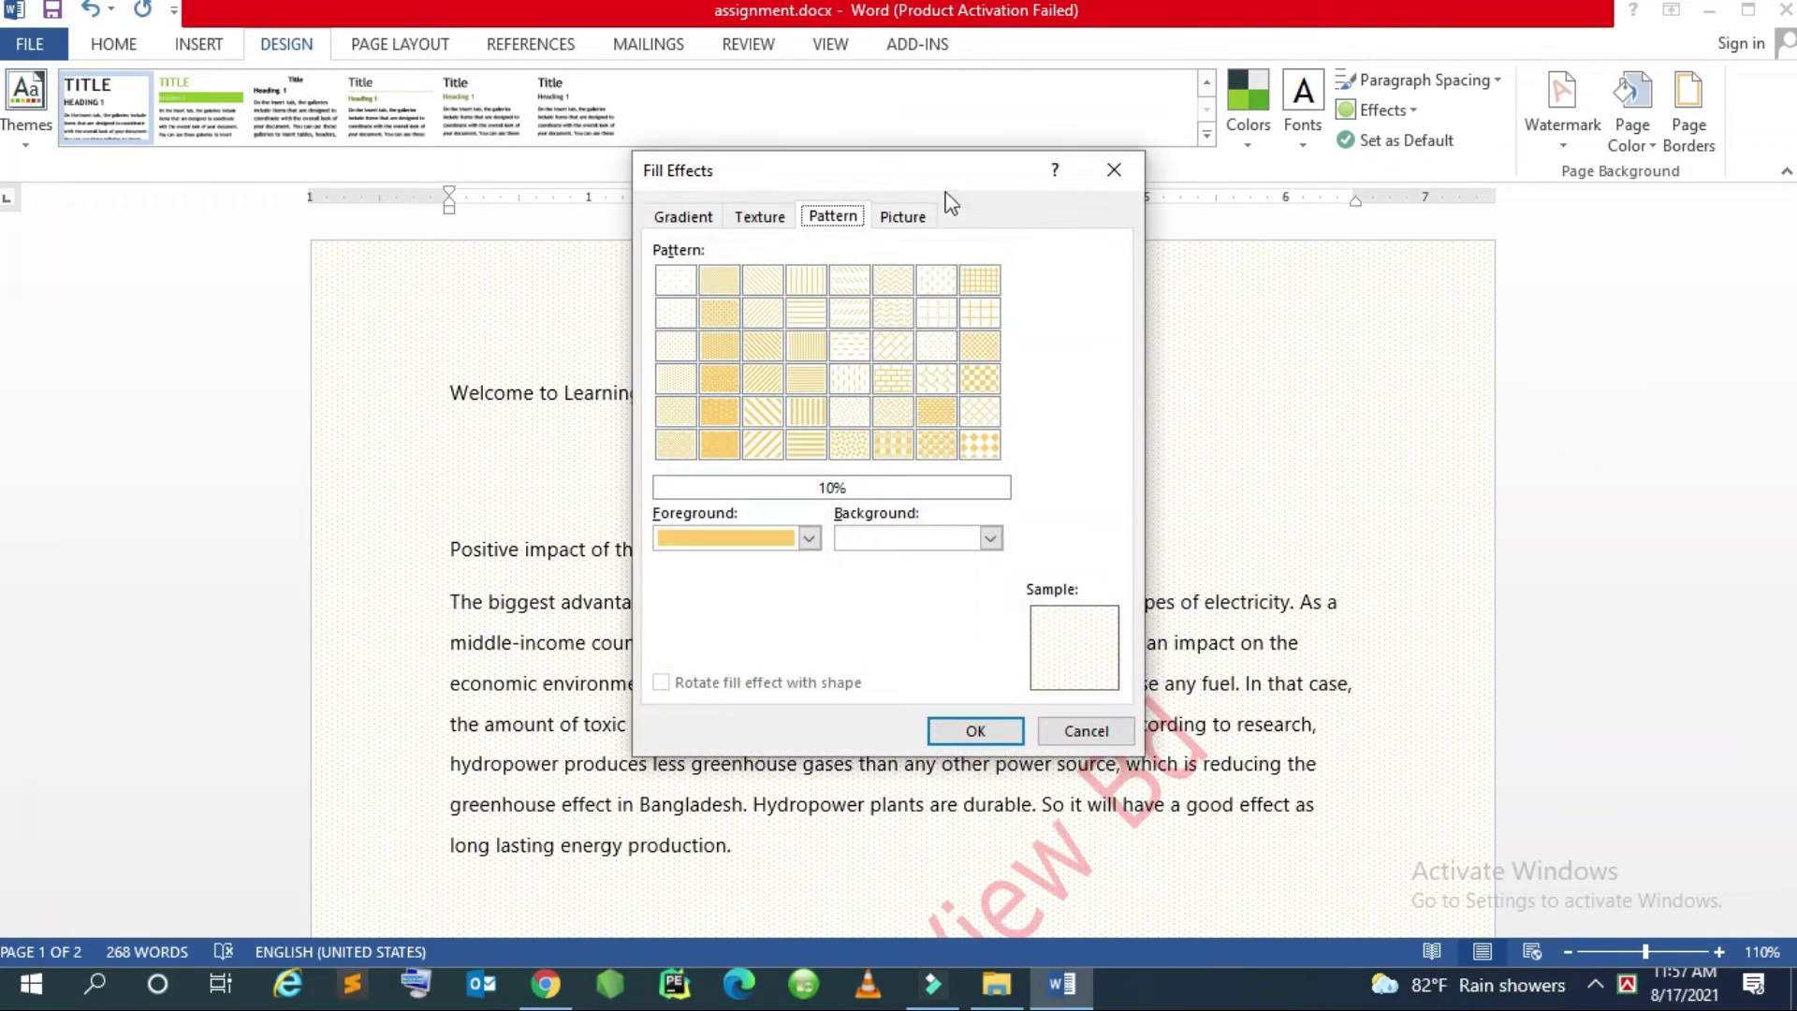
click(896, 217)
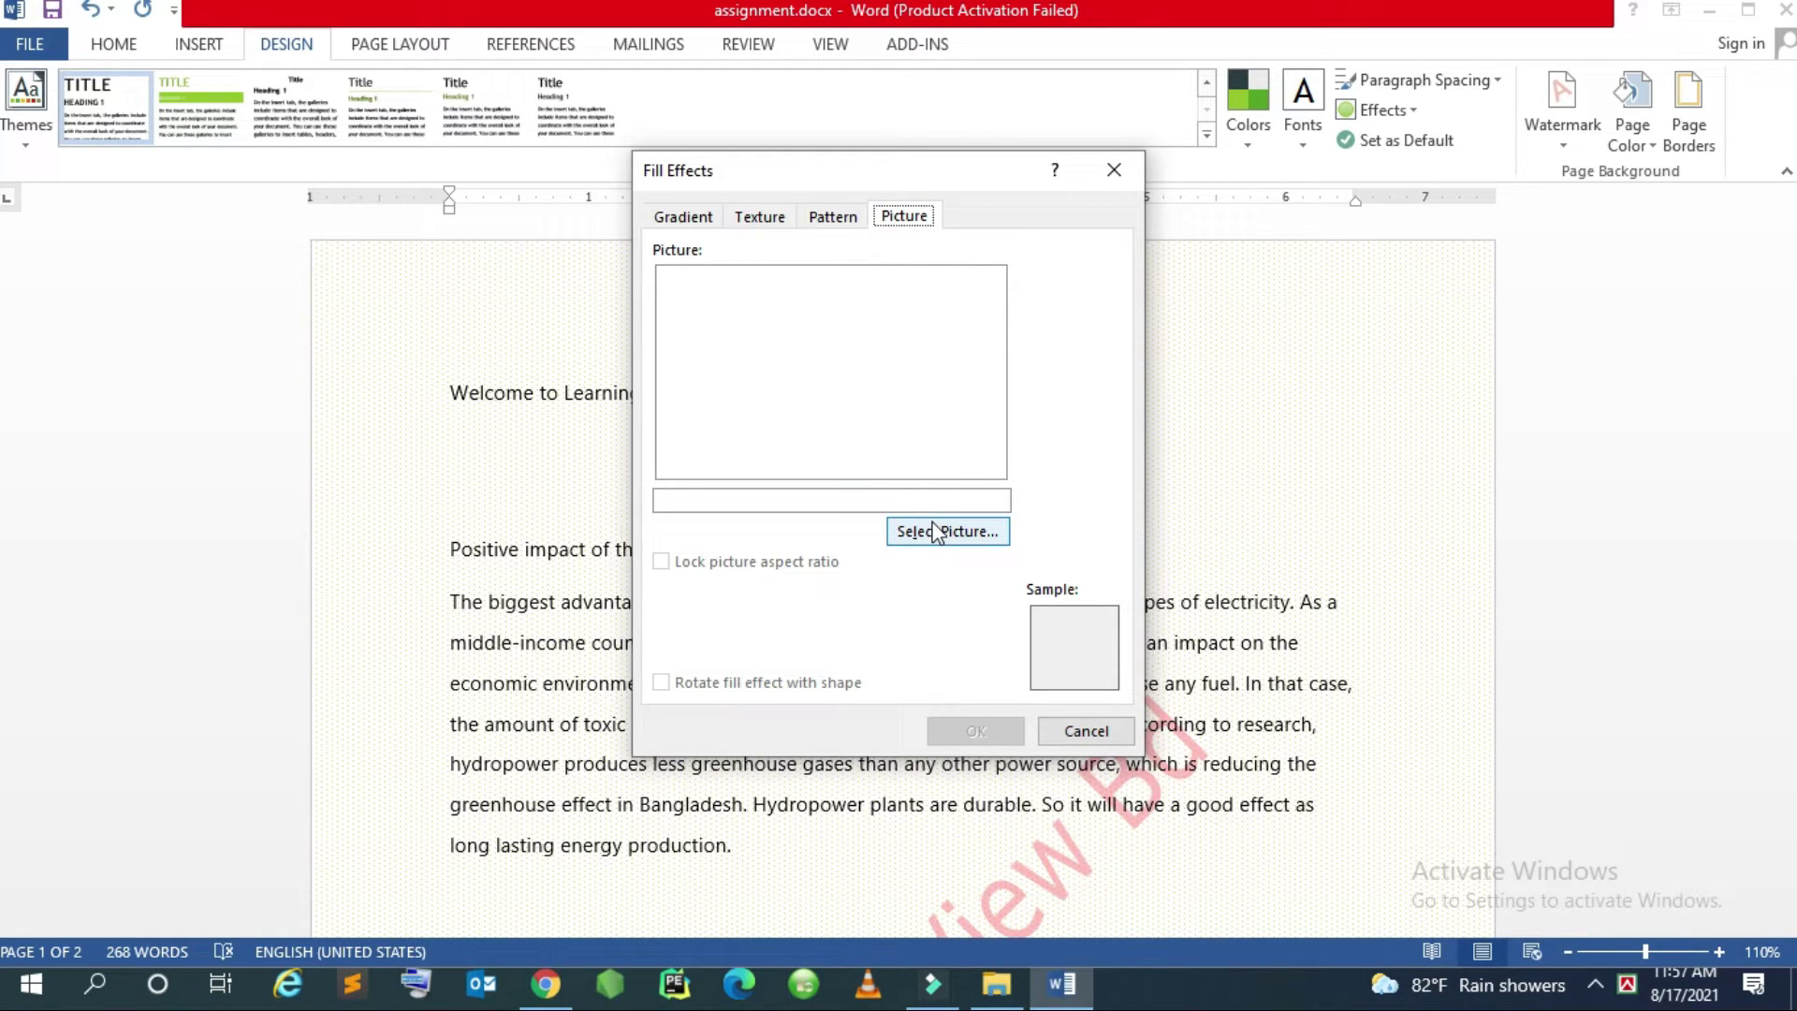
click(934, 531)
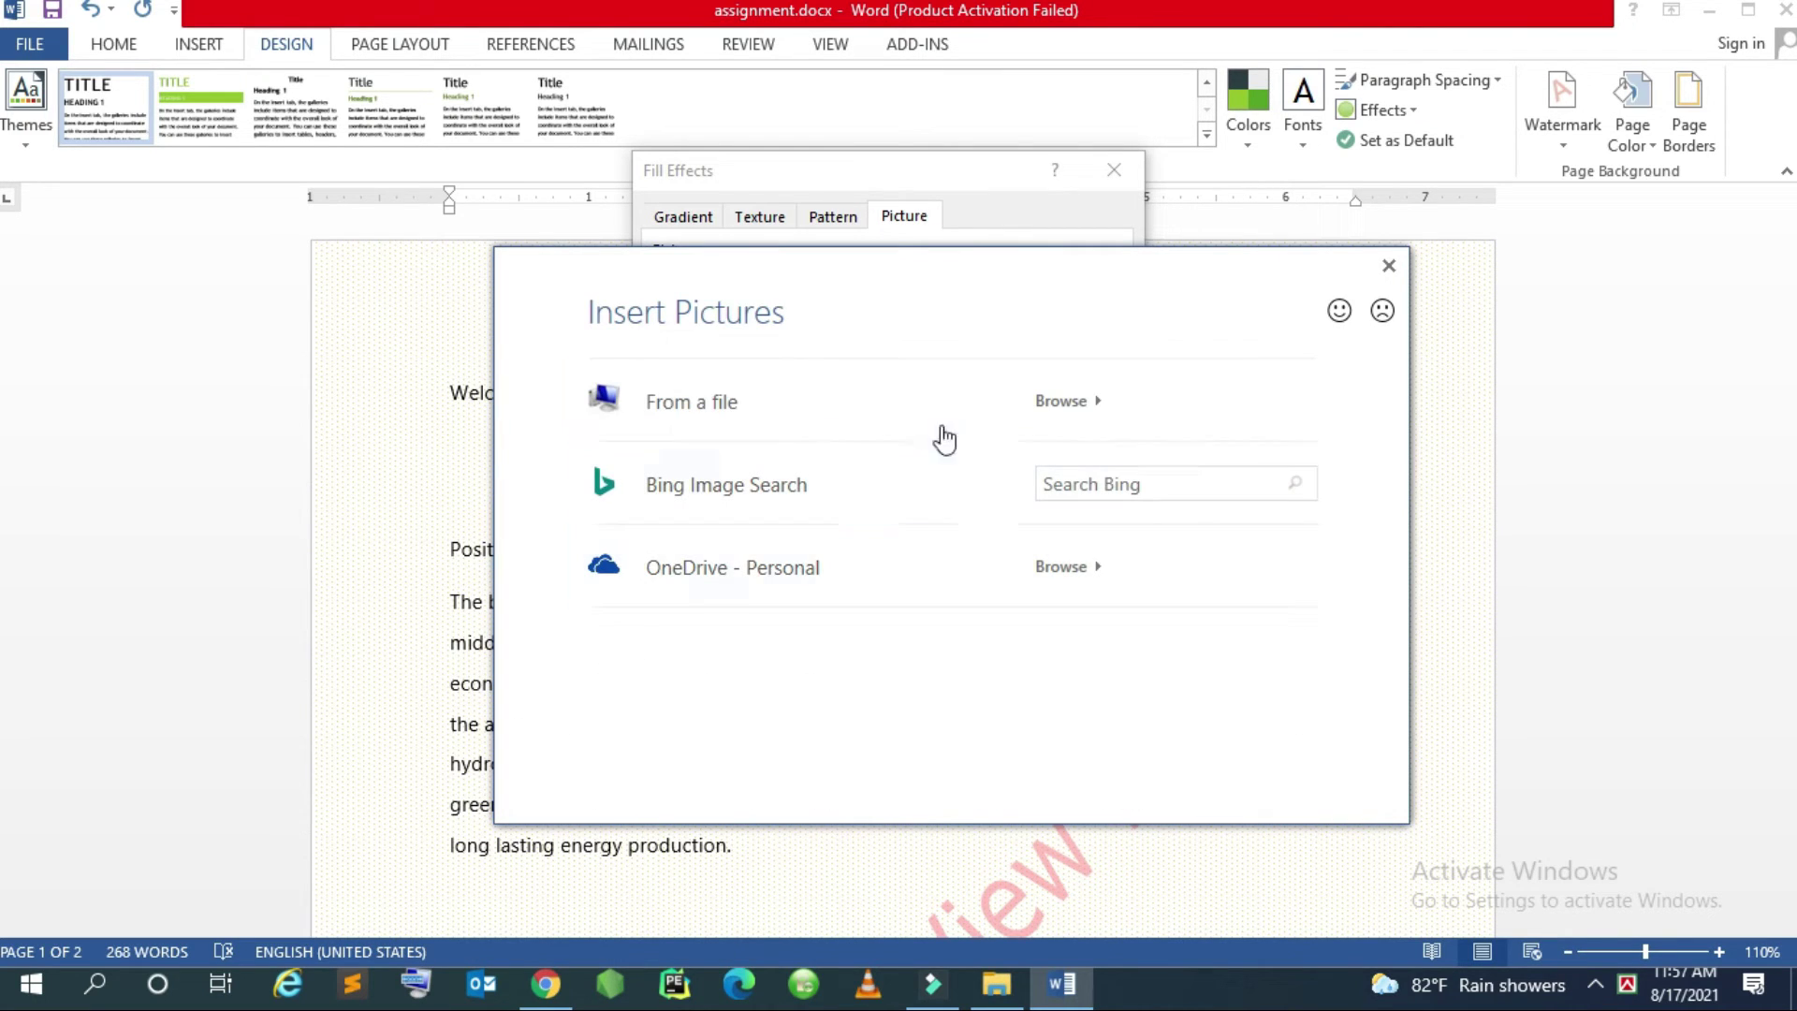
click(744, 405)
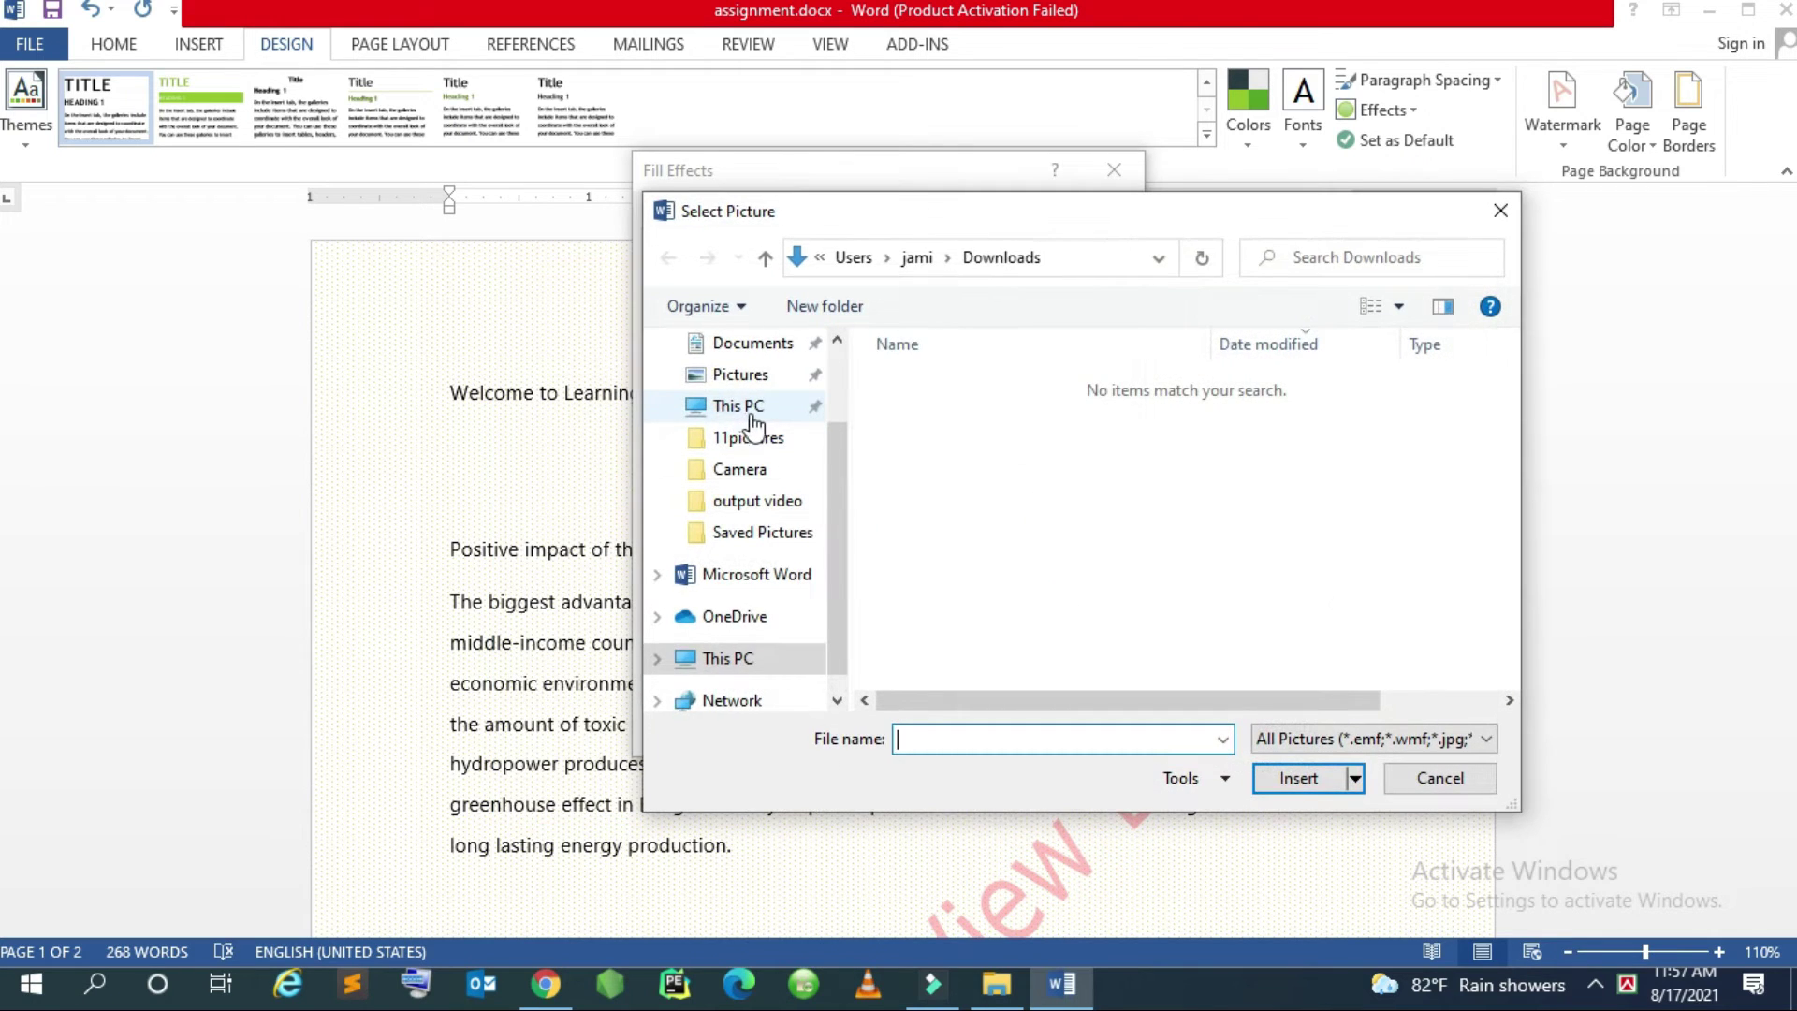
click(753, 383)
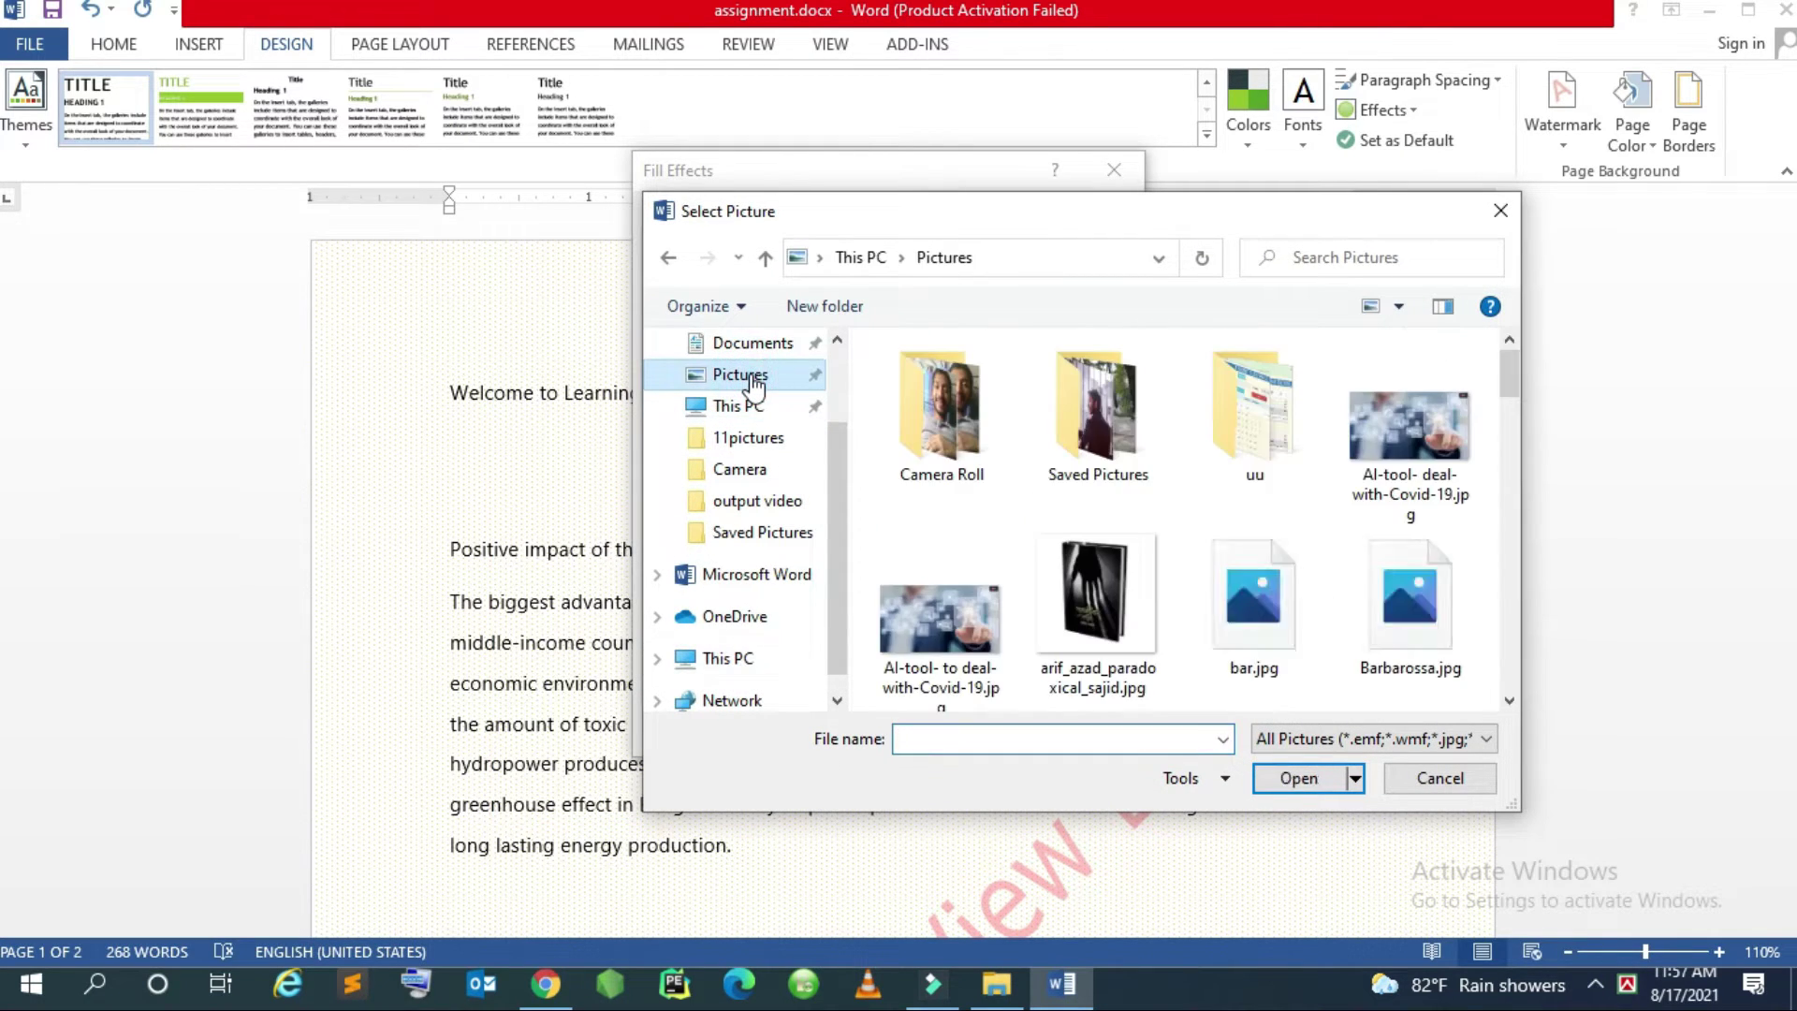
double_click(1121, 397)
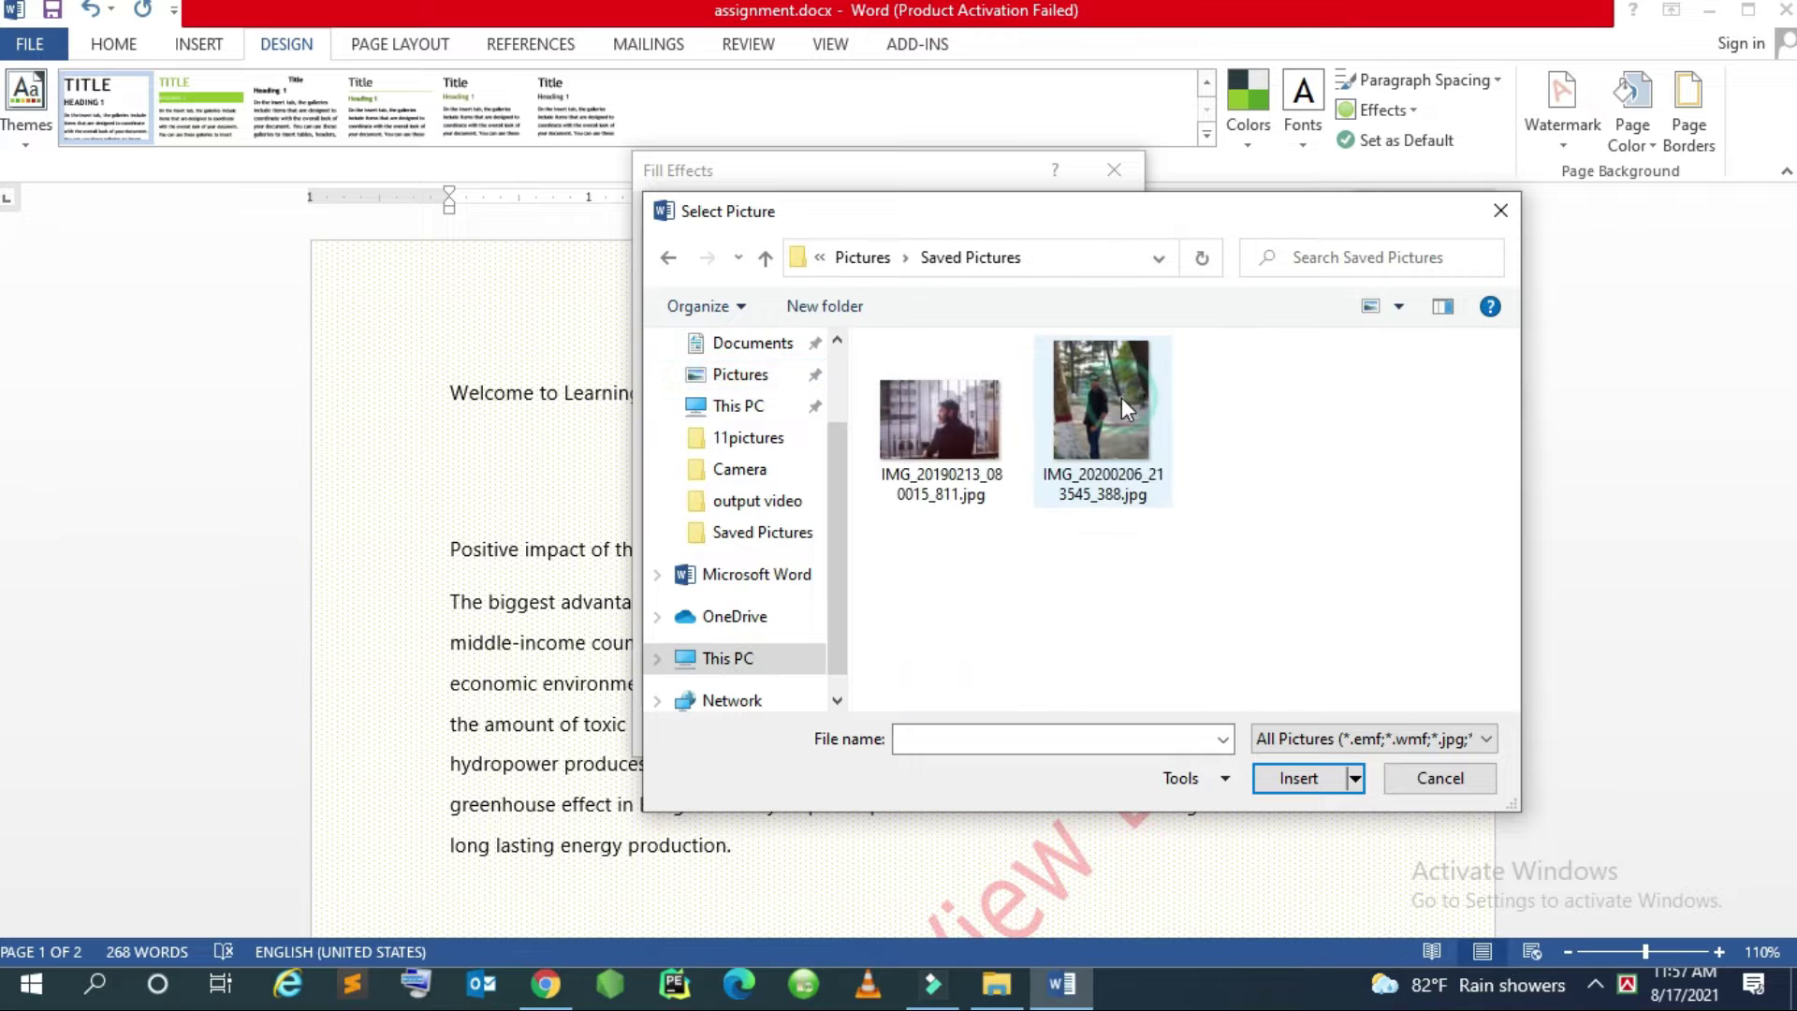
click(968, 418)
double_click(968, 417)
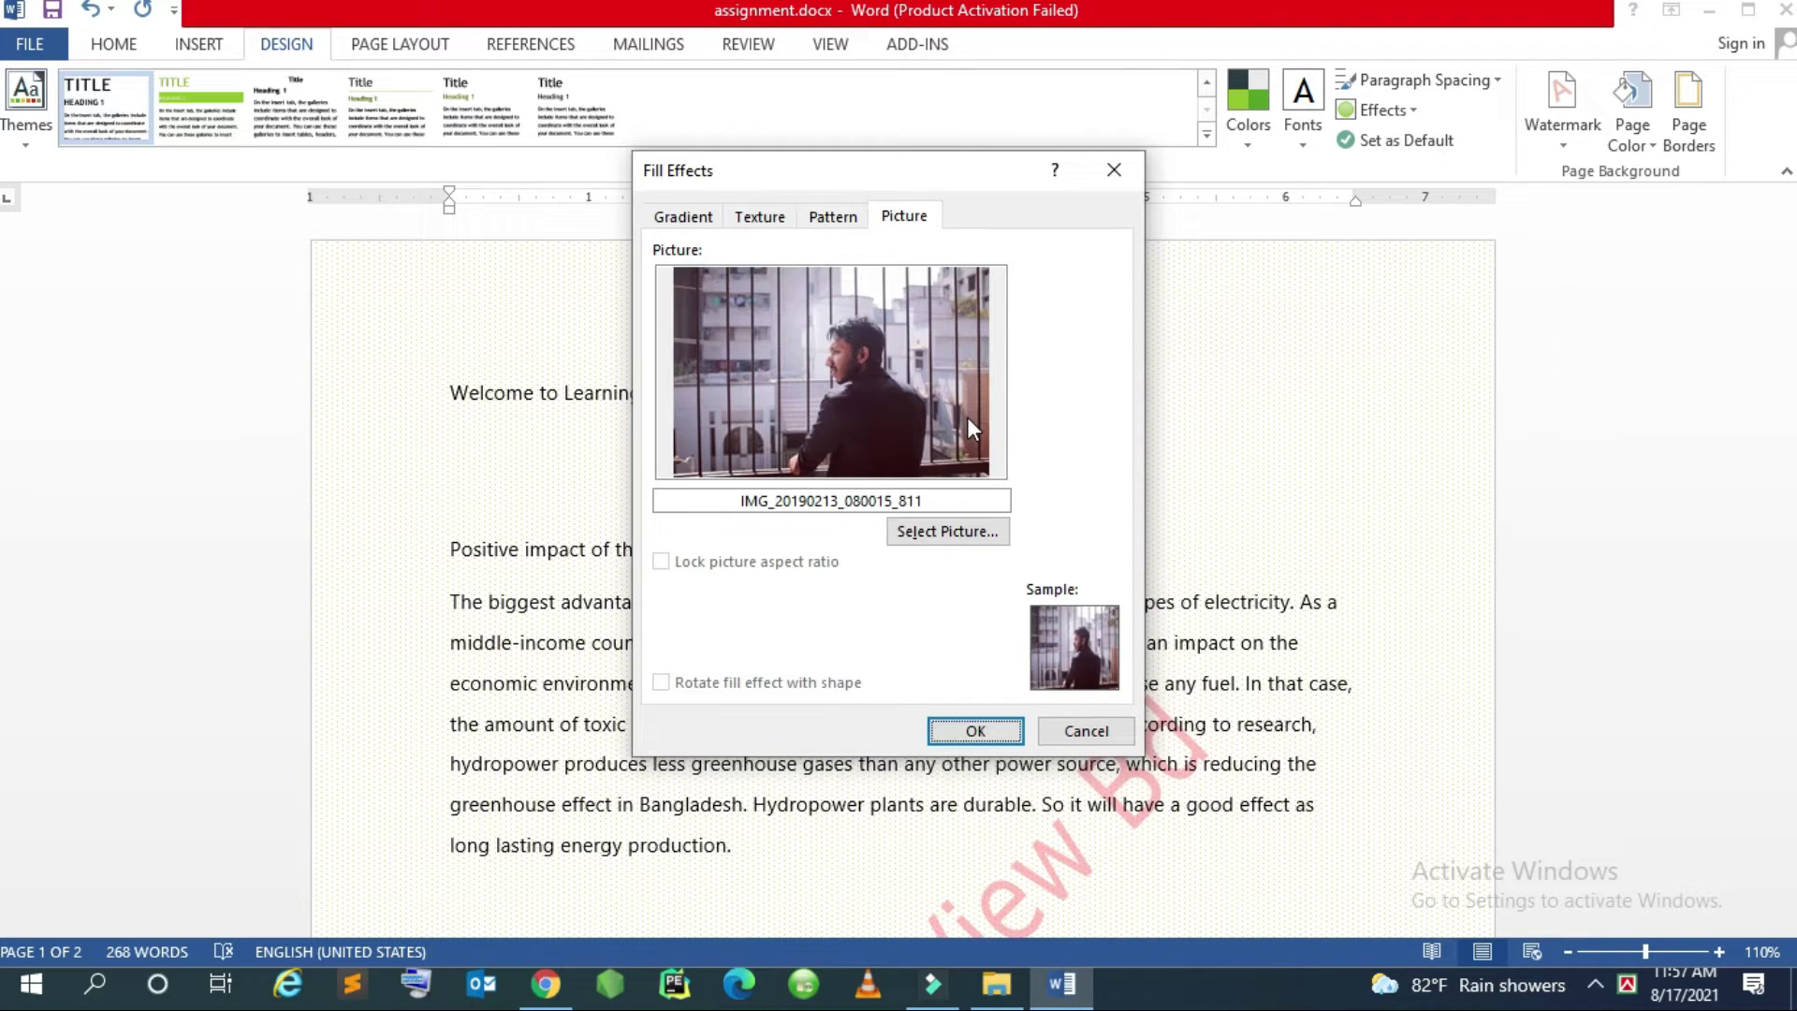
click(999, 734)
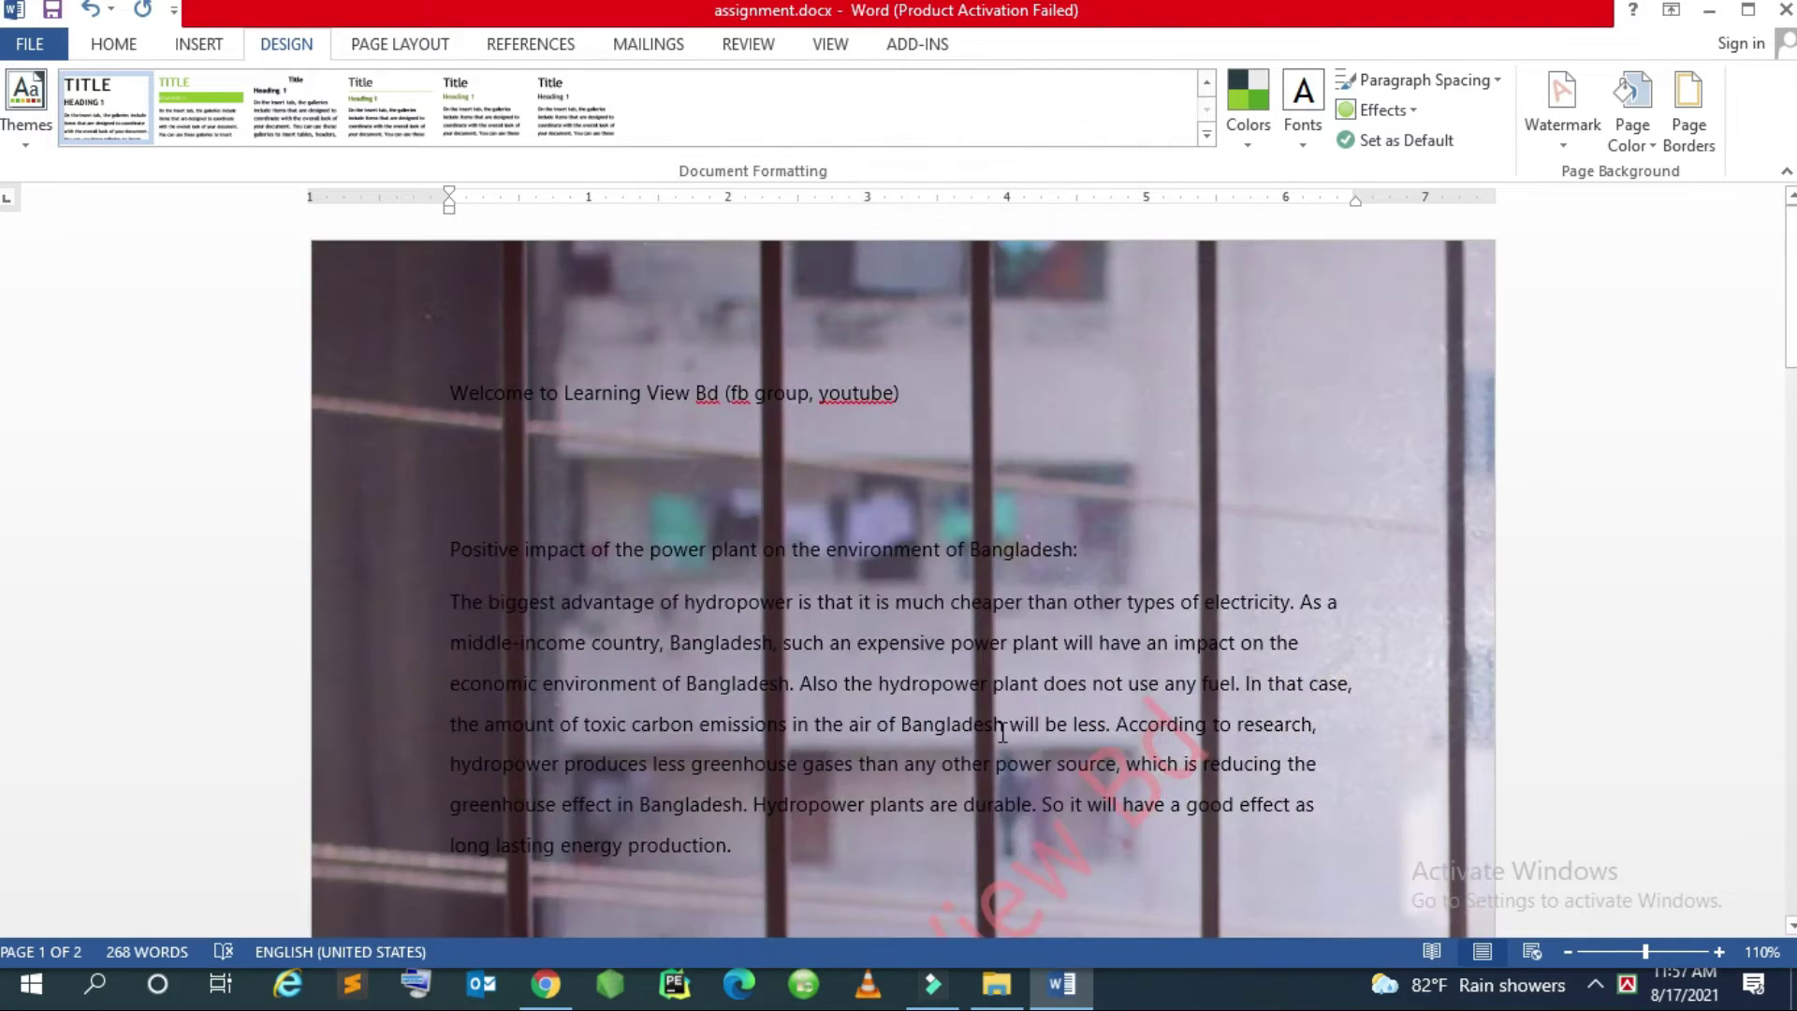
Review the photo background and place the insertion point after the first line
scroll(1001, 733, down, 5)
scroll(1002, 733, down, 1)
scroll(1001, 733, down, 5)
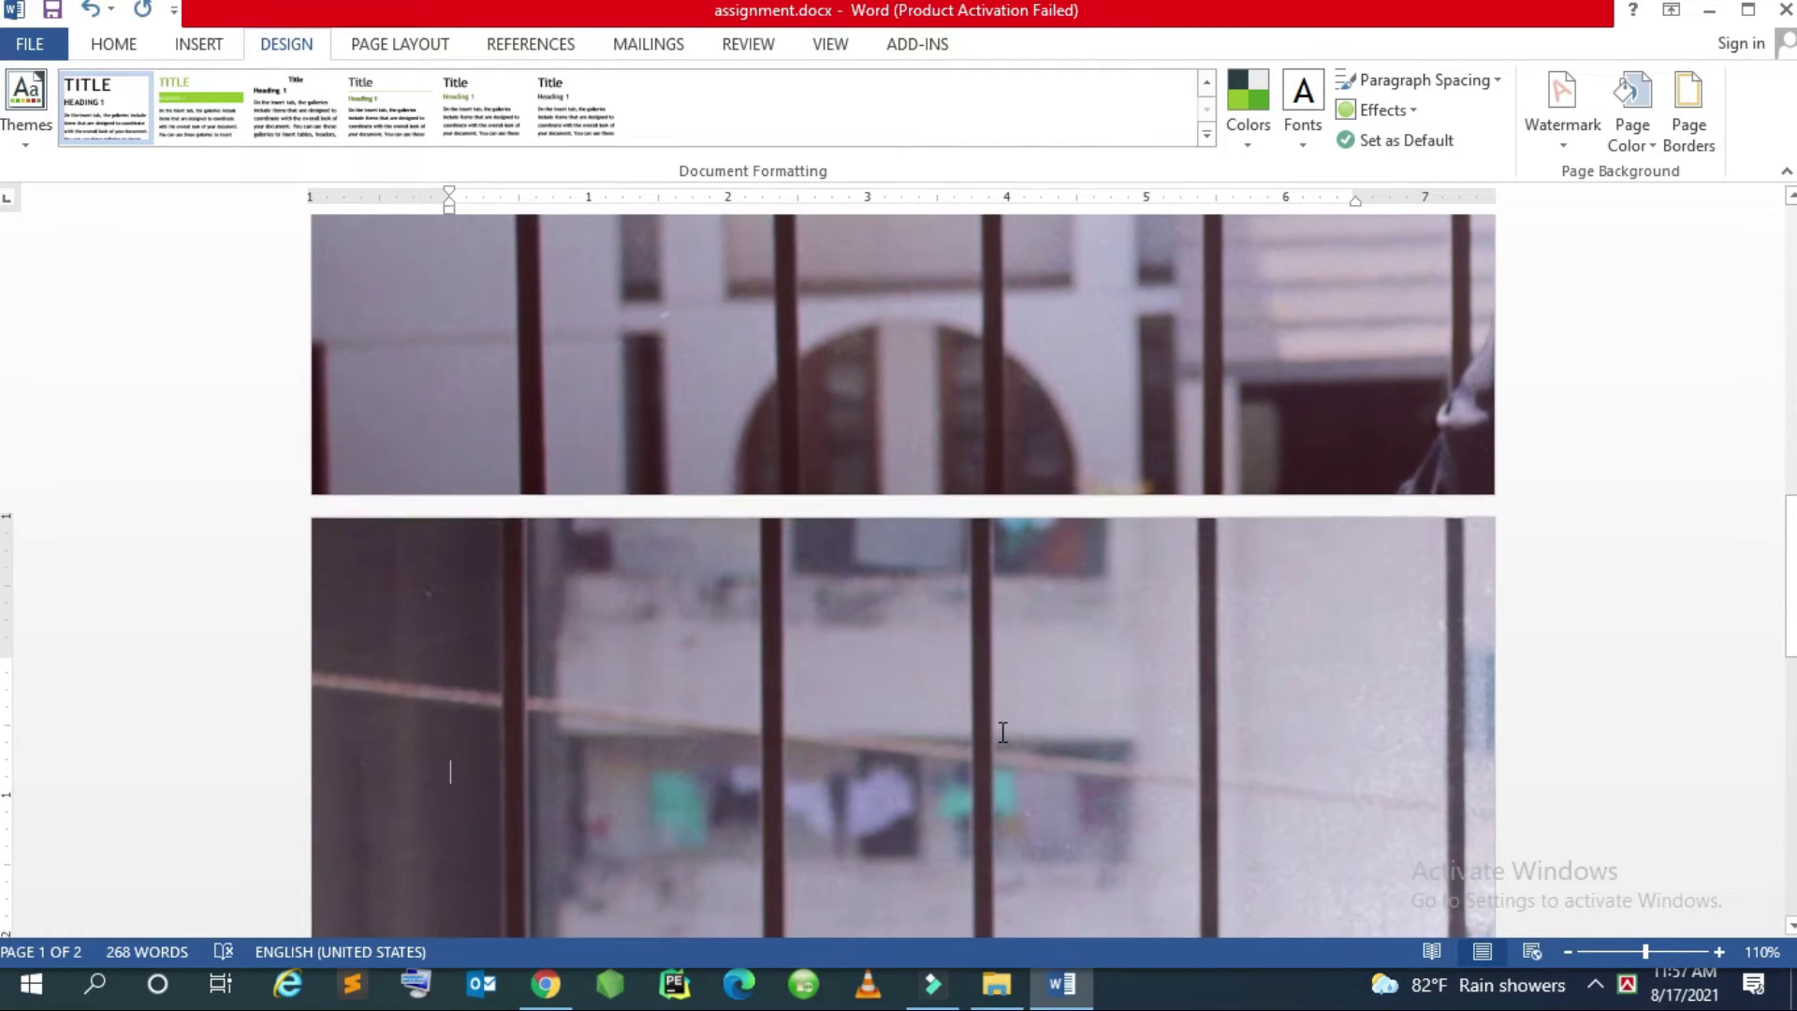
scroll(1001, 732, down, 3)
scroll(1002, 733, up, 8)
scroll(1002, 733, down, 4)
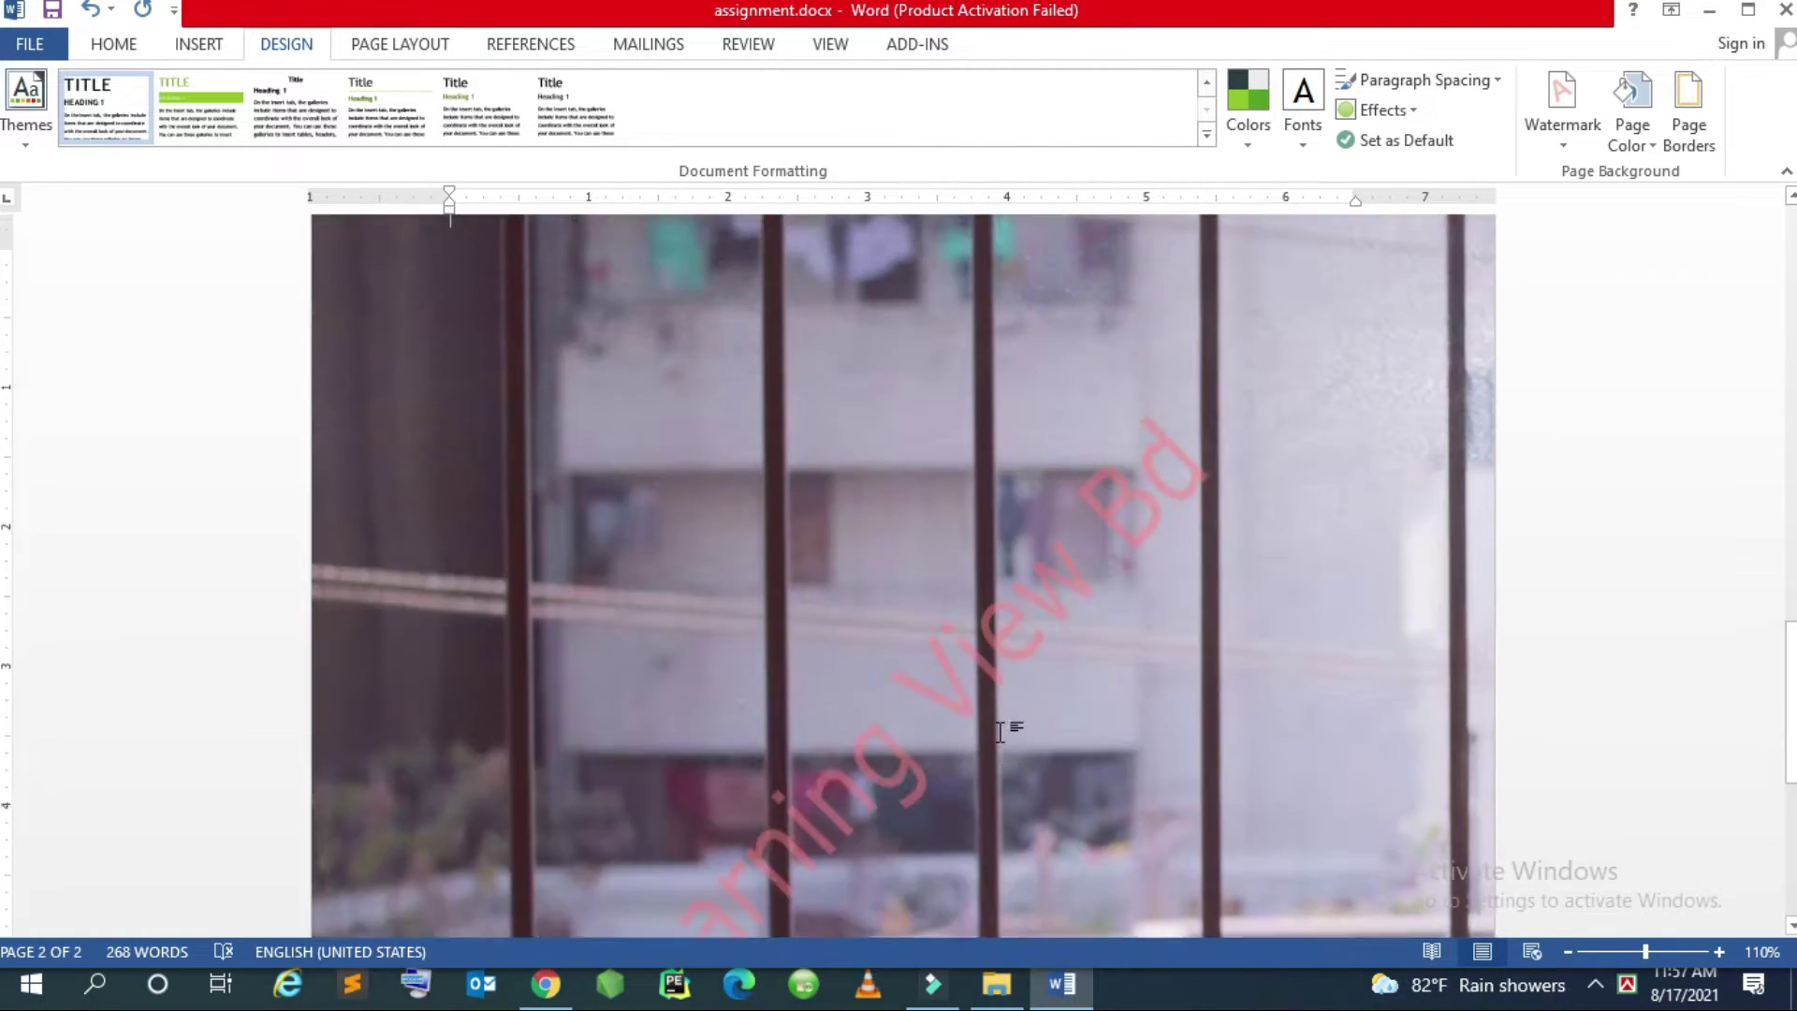
scroll(1001, 733, up, 5)
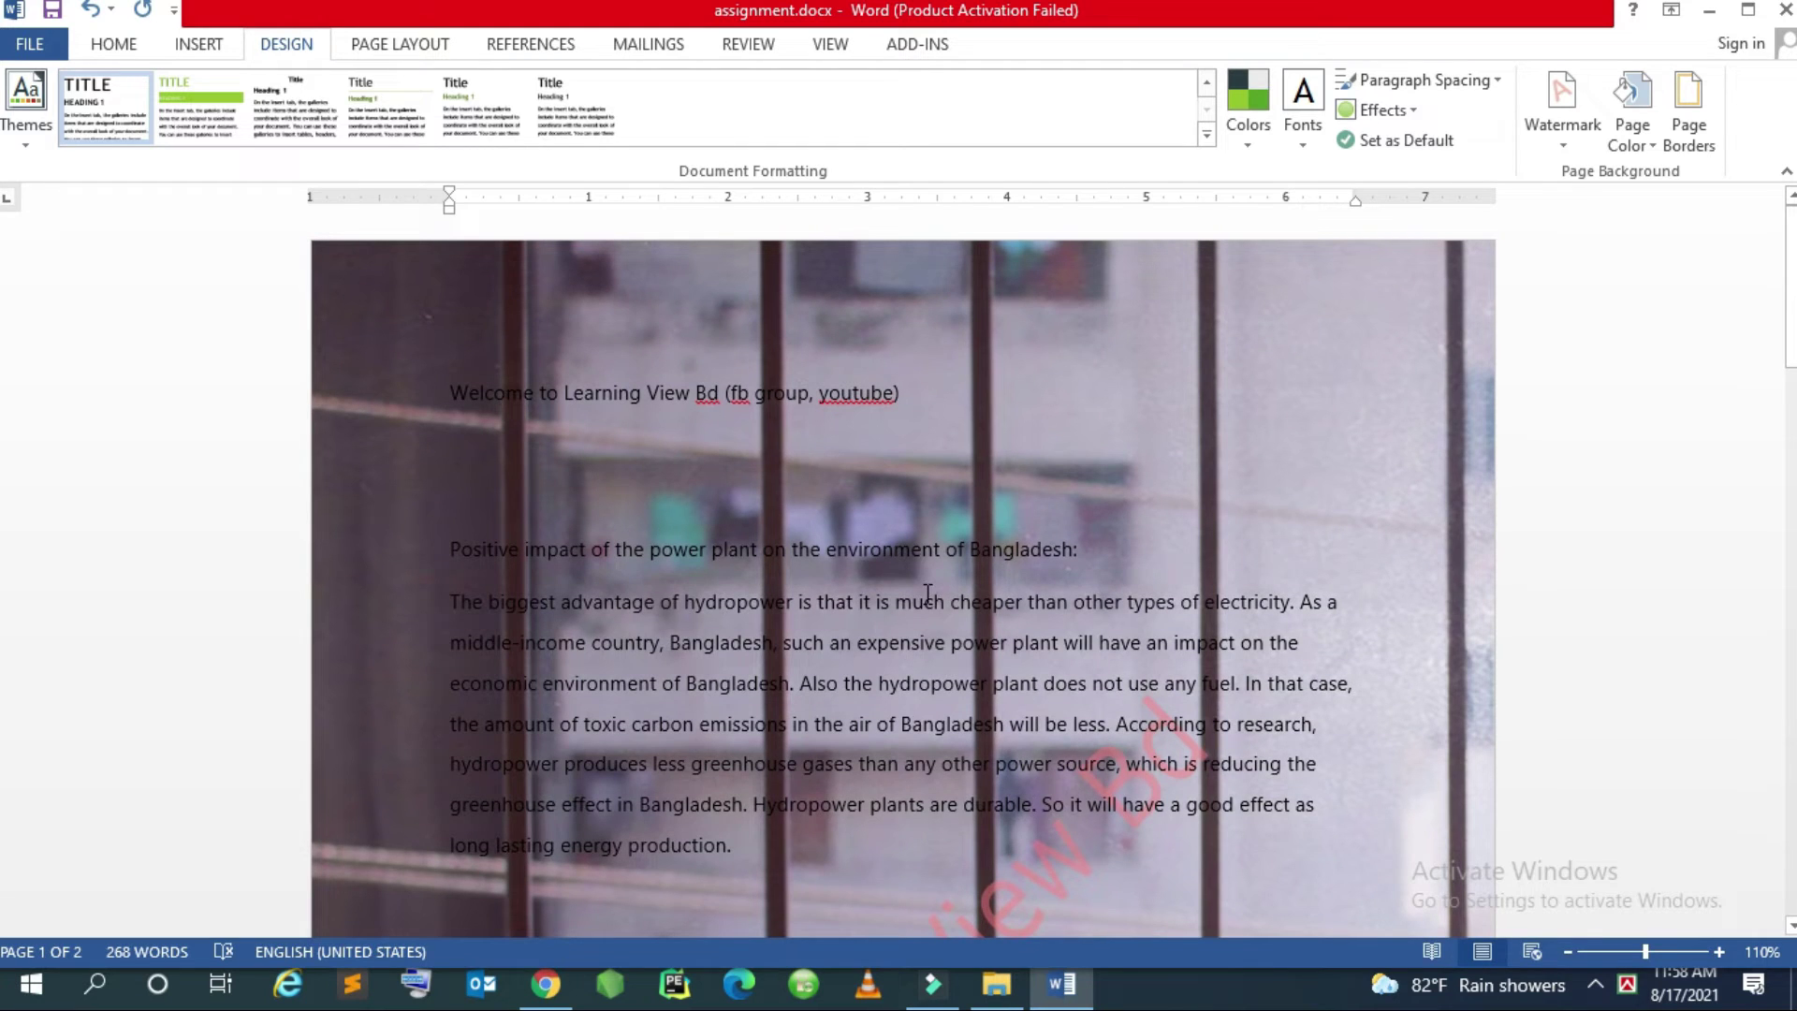
click(1168, 543)
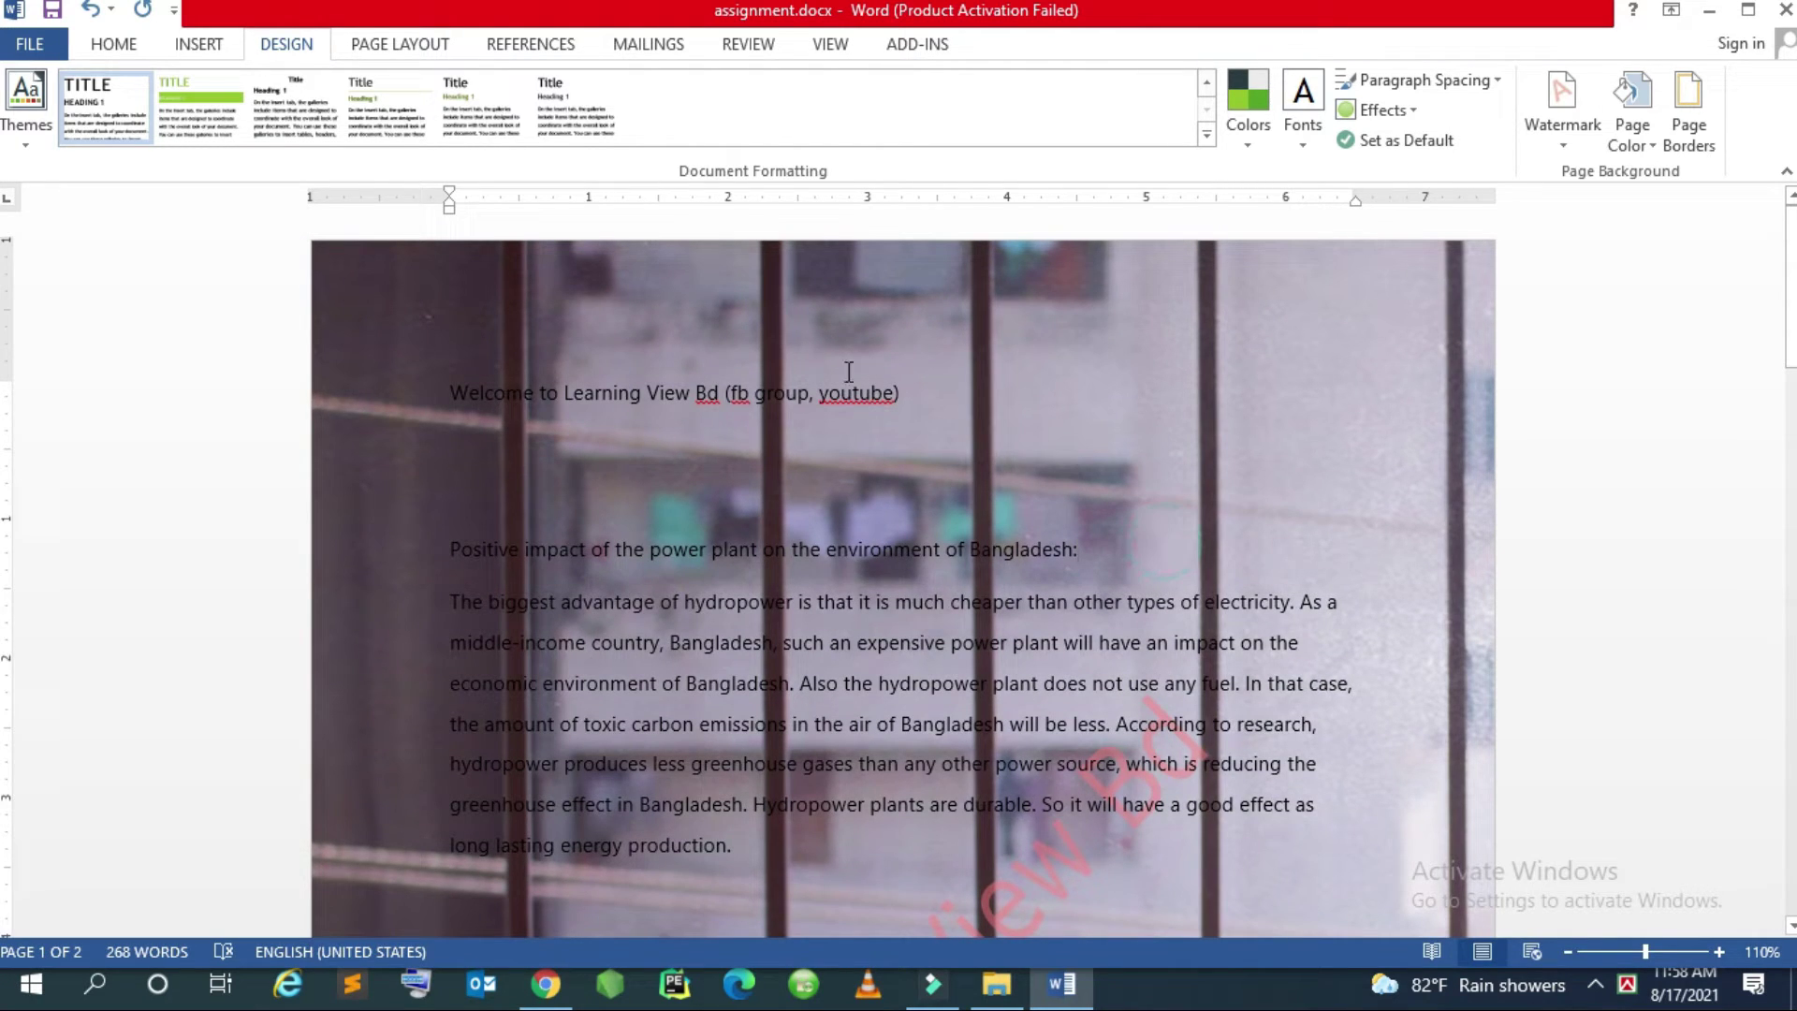
click(1205, 316)
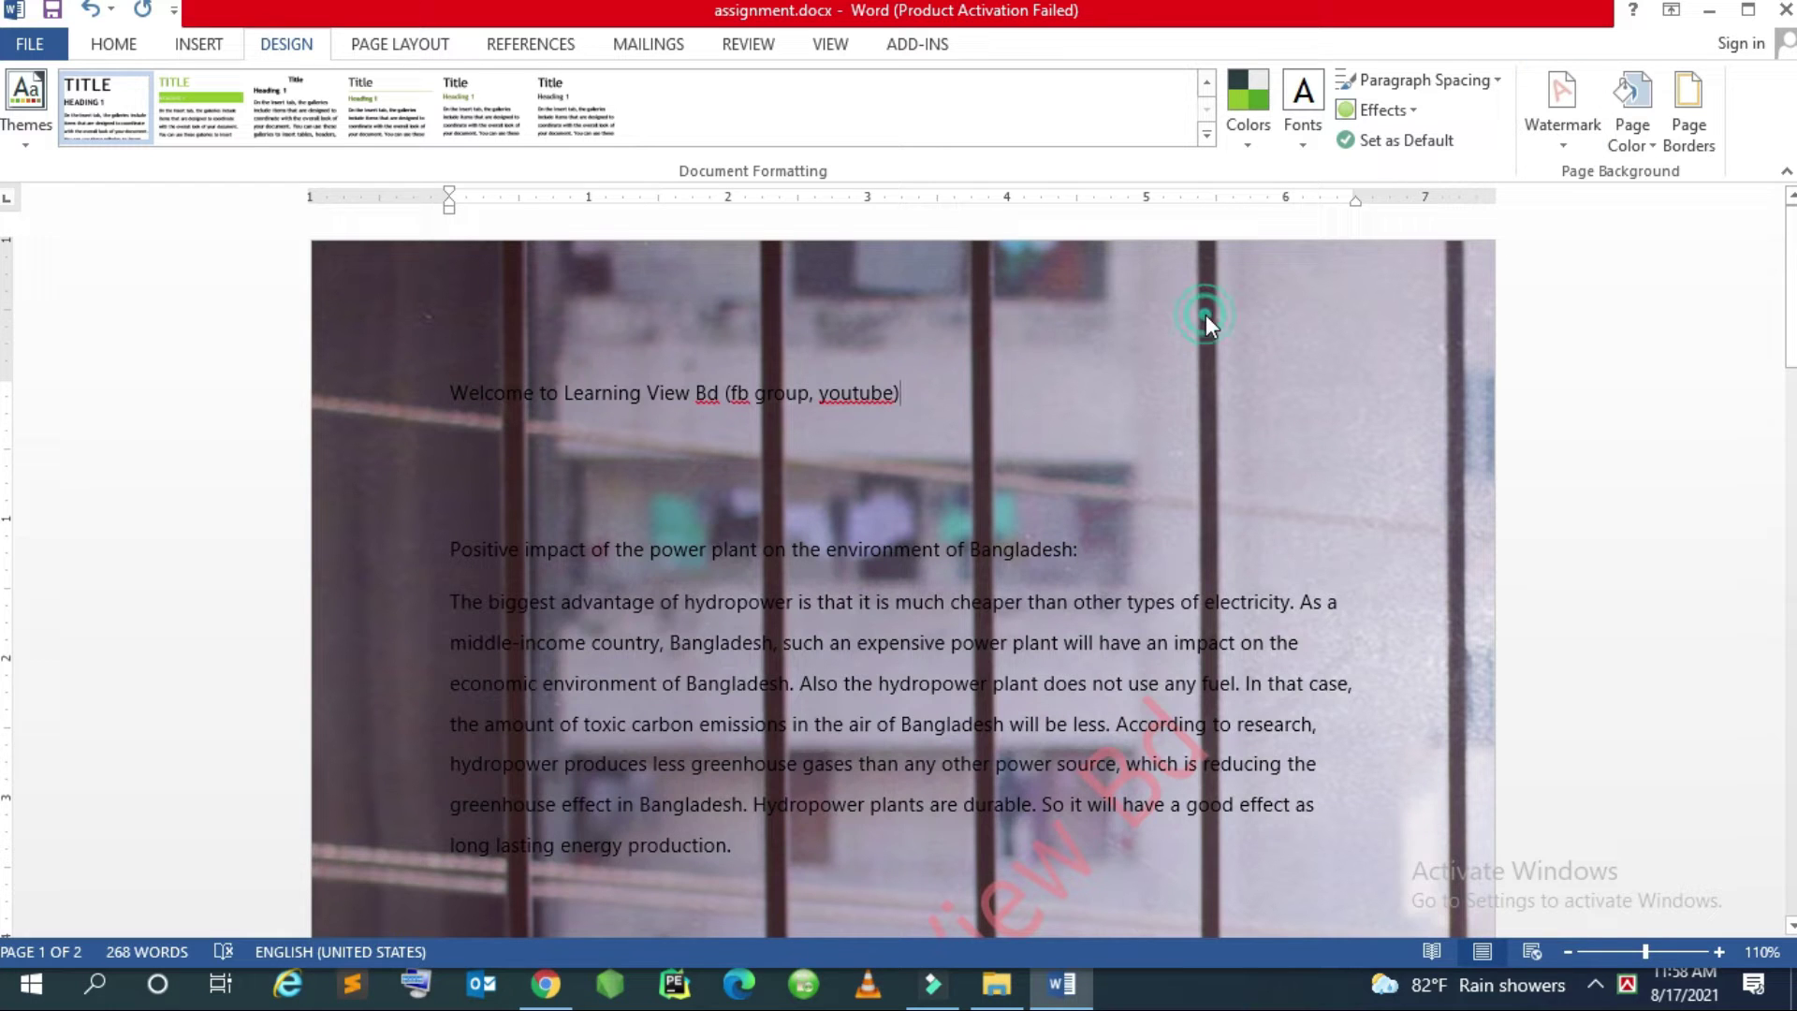
Set the page color to No Color, removing the photo background
click(1653, 148)
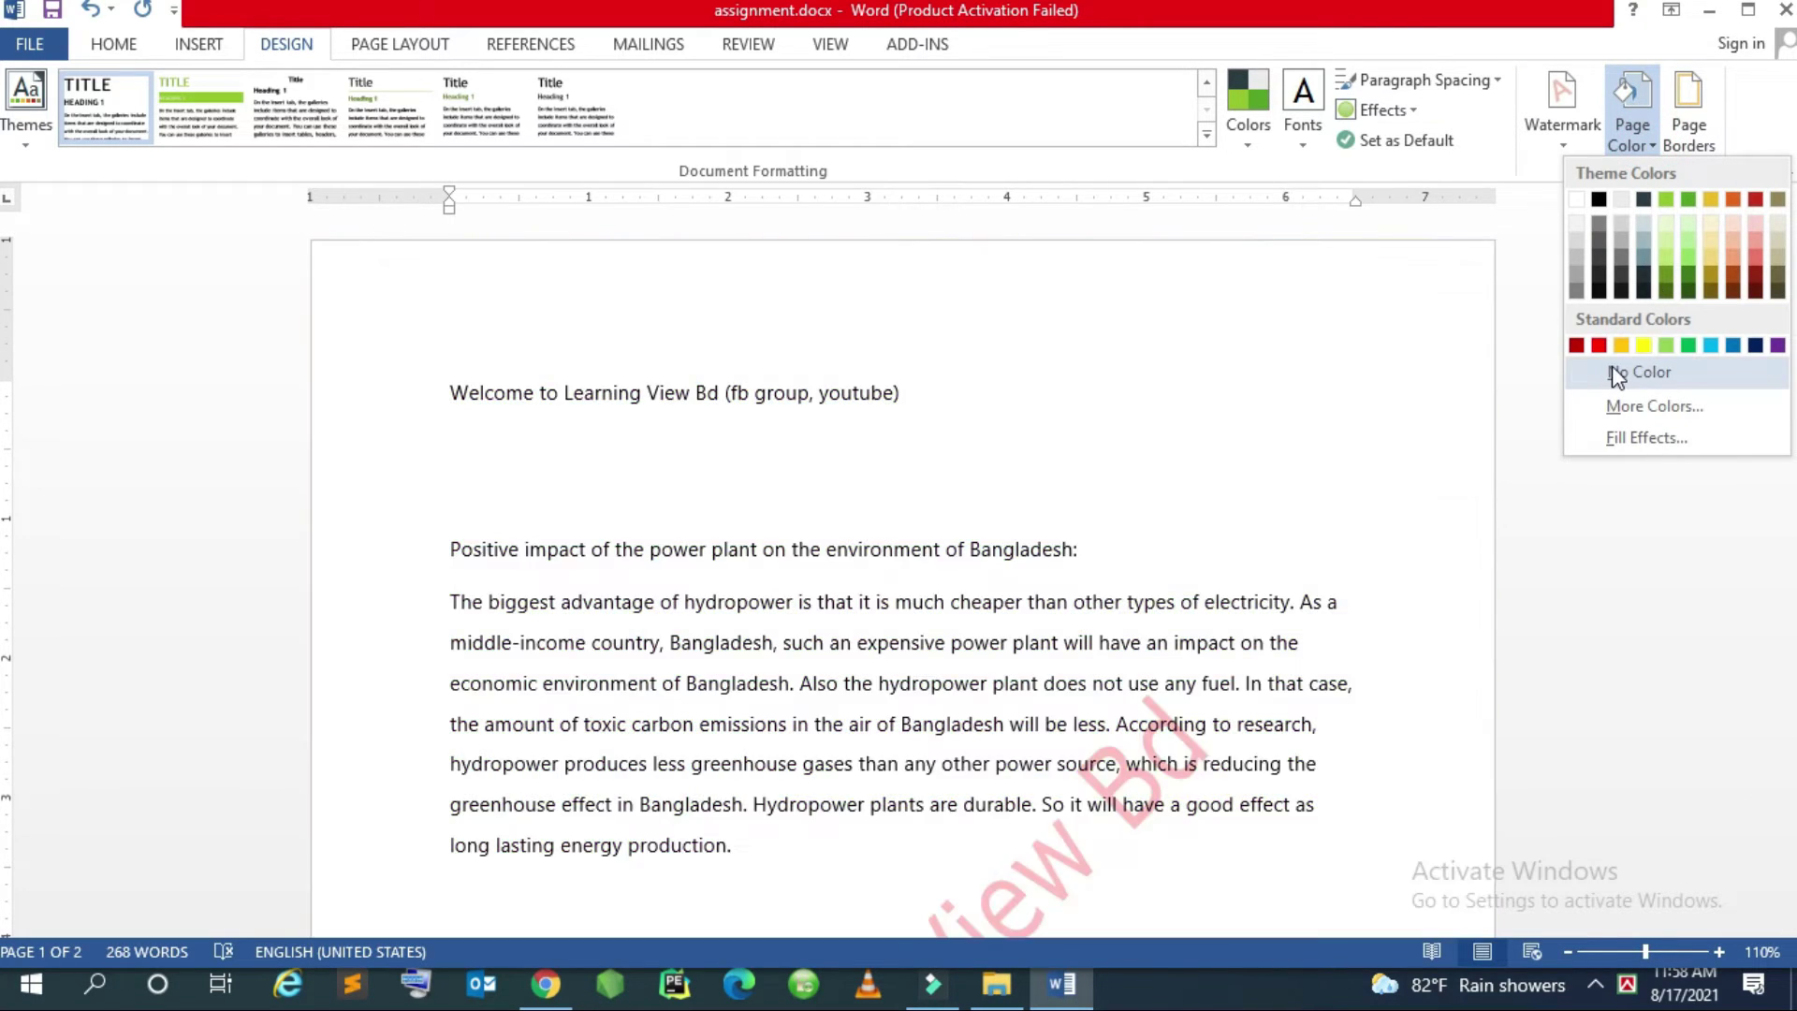
click(1610, 371)
click(1029, 498)
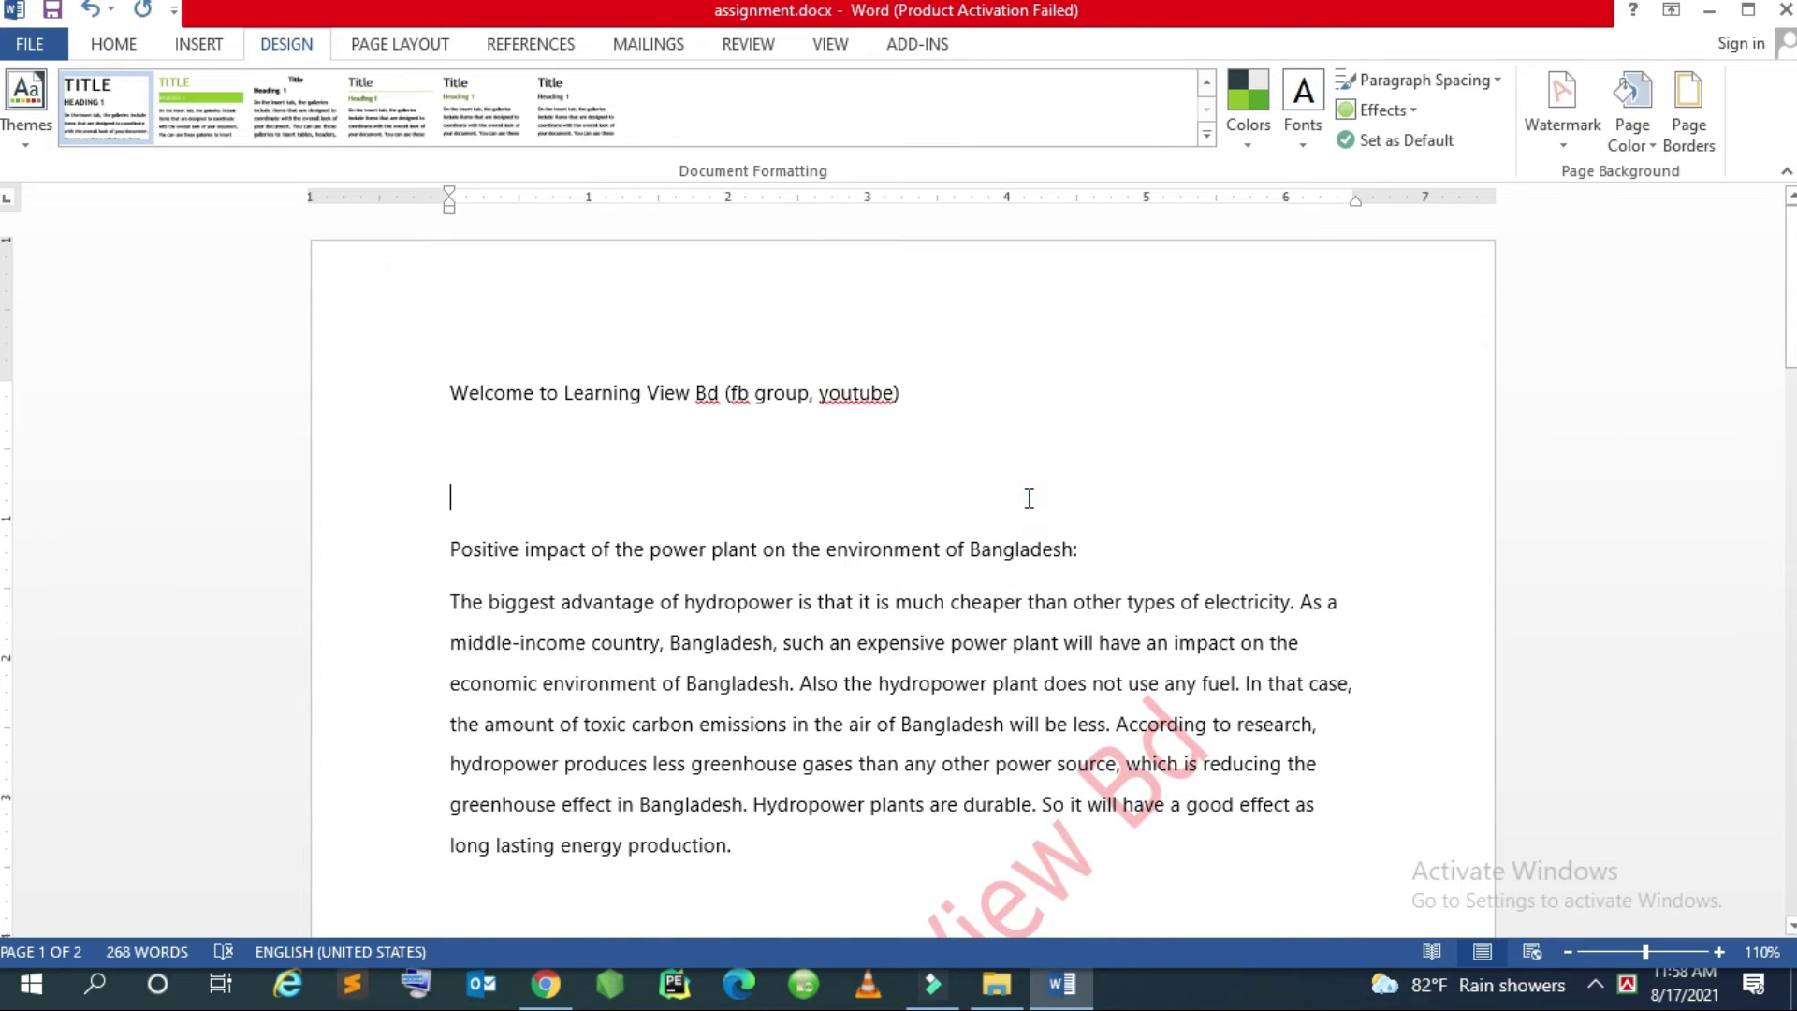
scroll(1029, 498, down, 5)
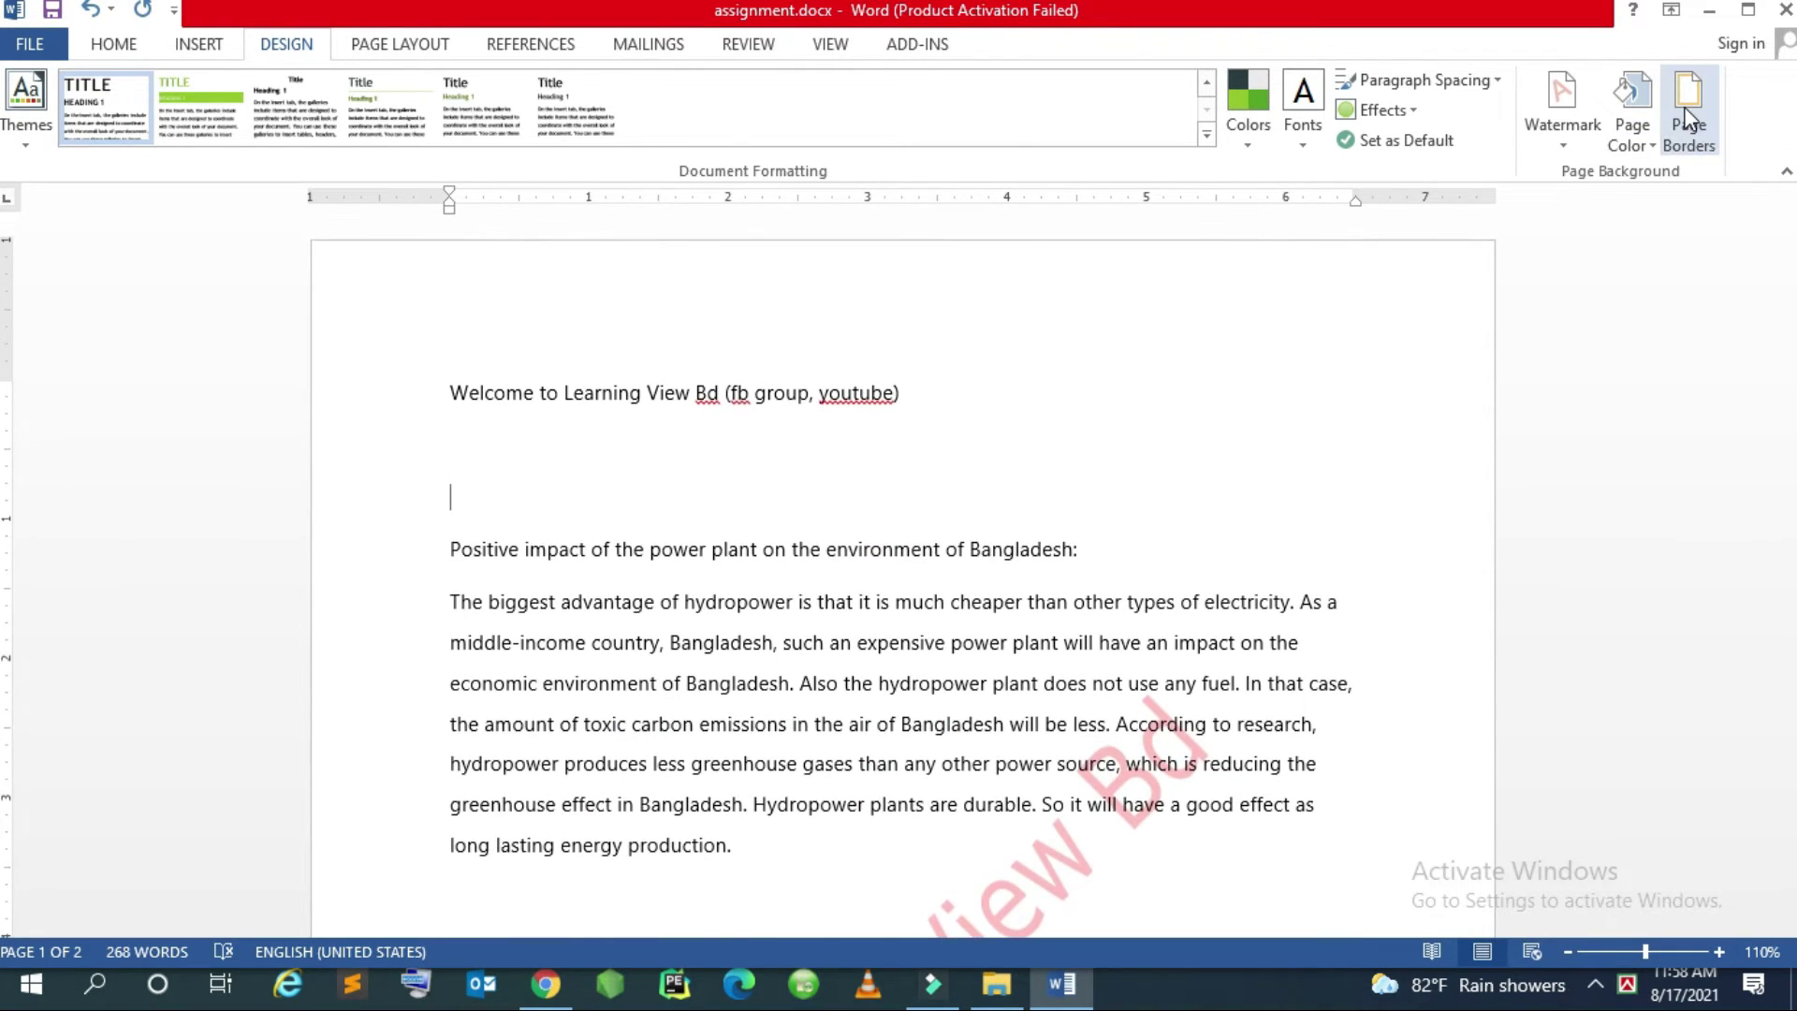
scroll(1322, 316, down, 3)
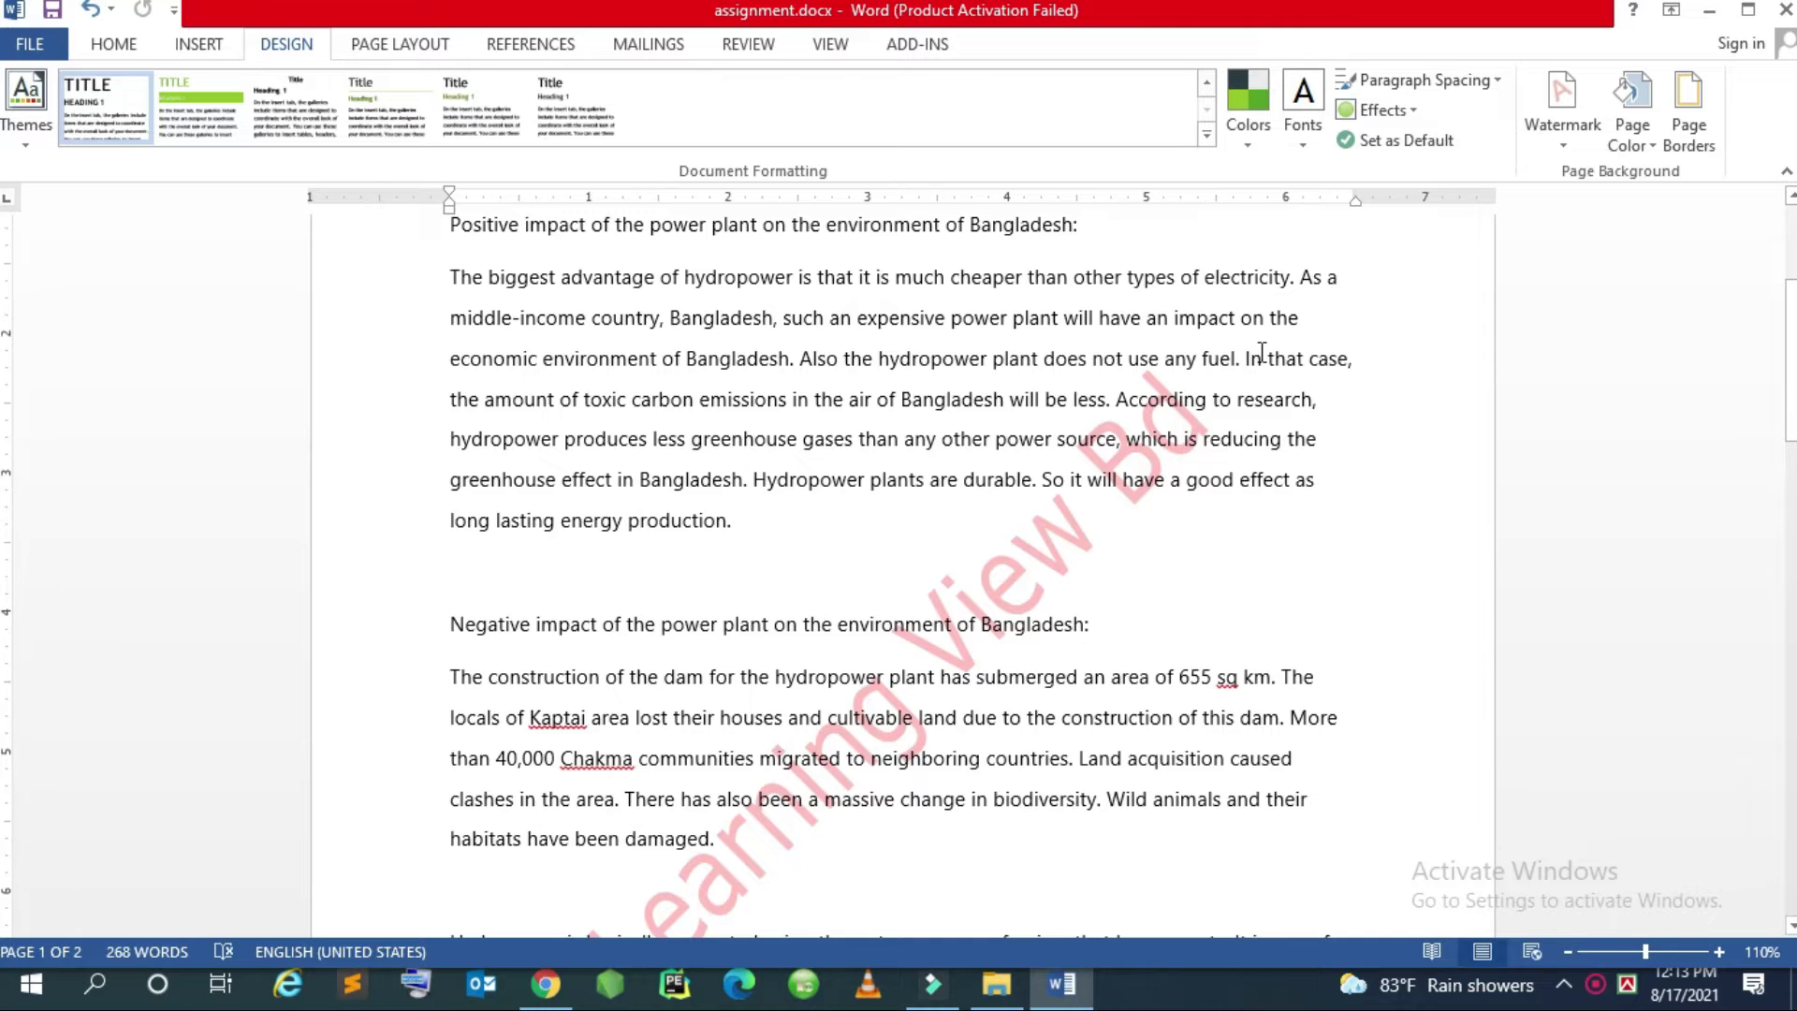
scroll(1262, 352, up, 2)
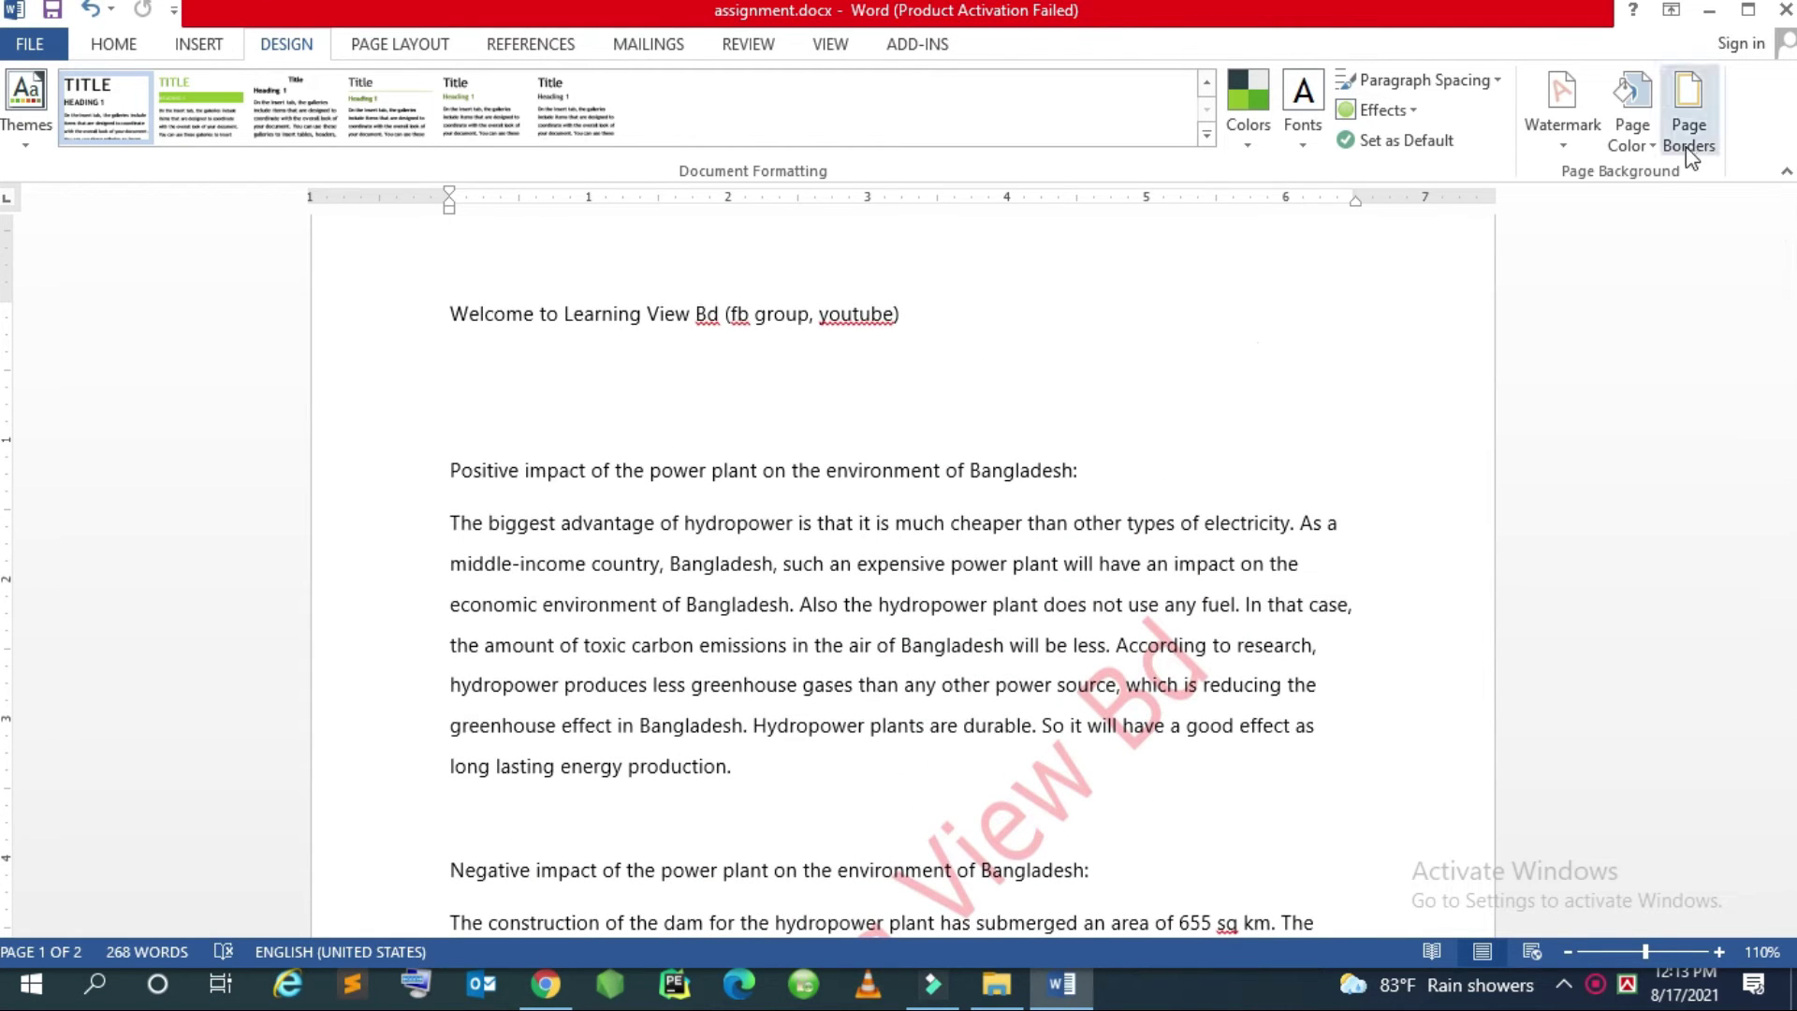
Open the Page Borders dialog and close it without making changes
click(1688, 112)
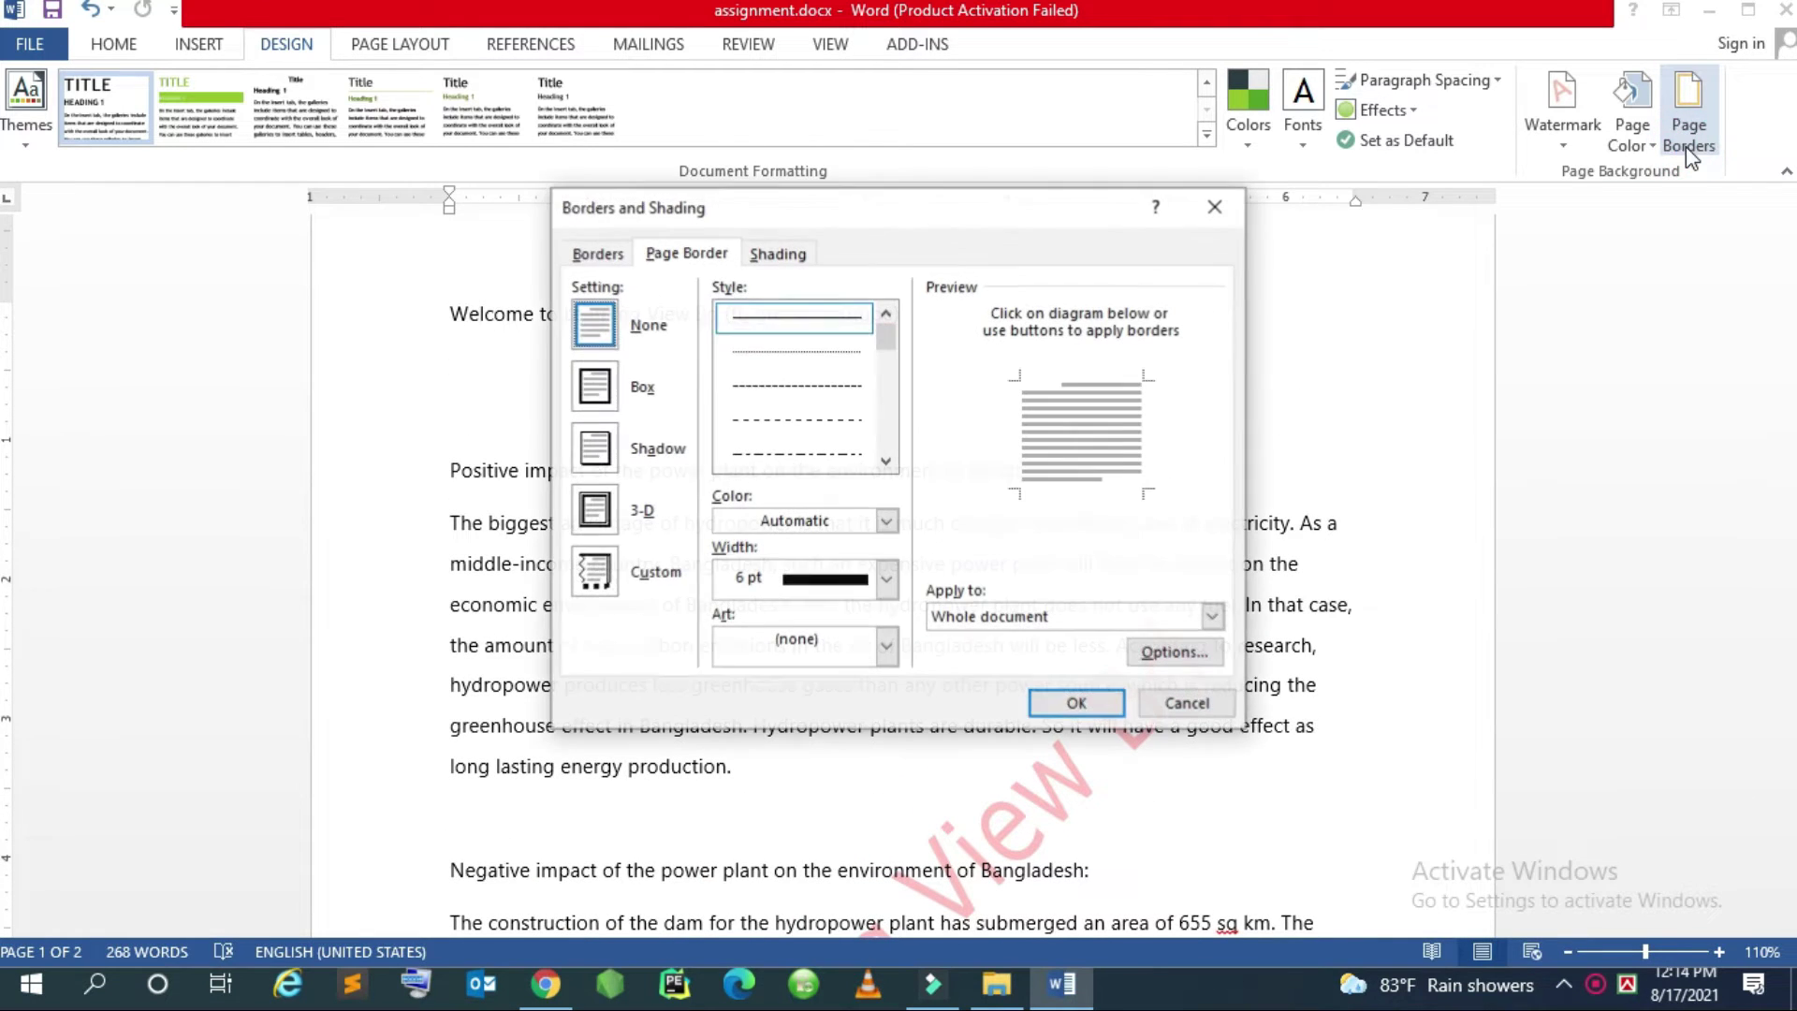
click(1214, 208)
scroll(938, 540, down, 4)
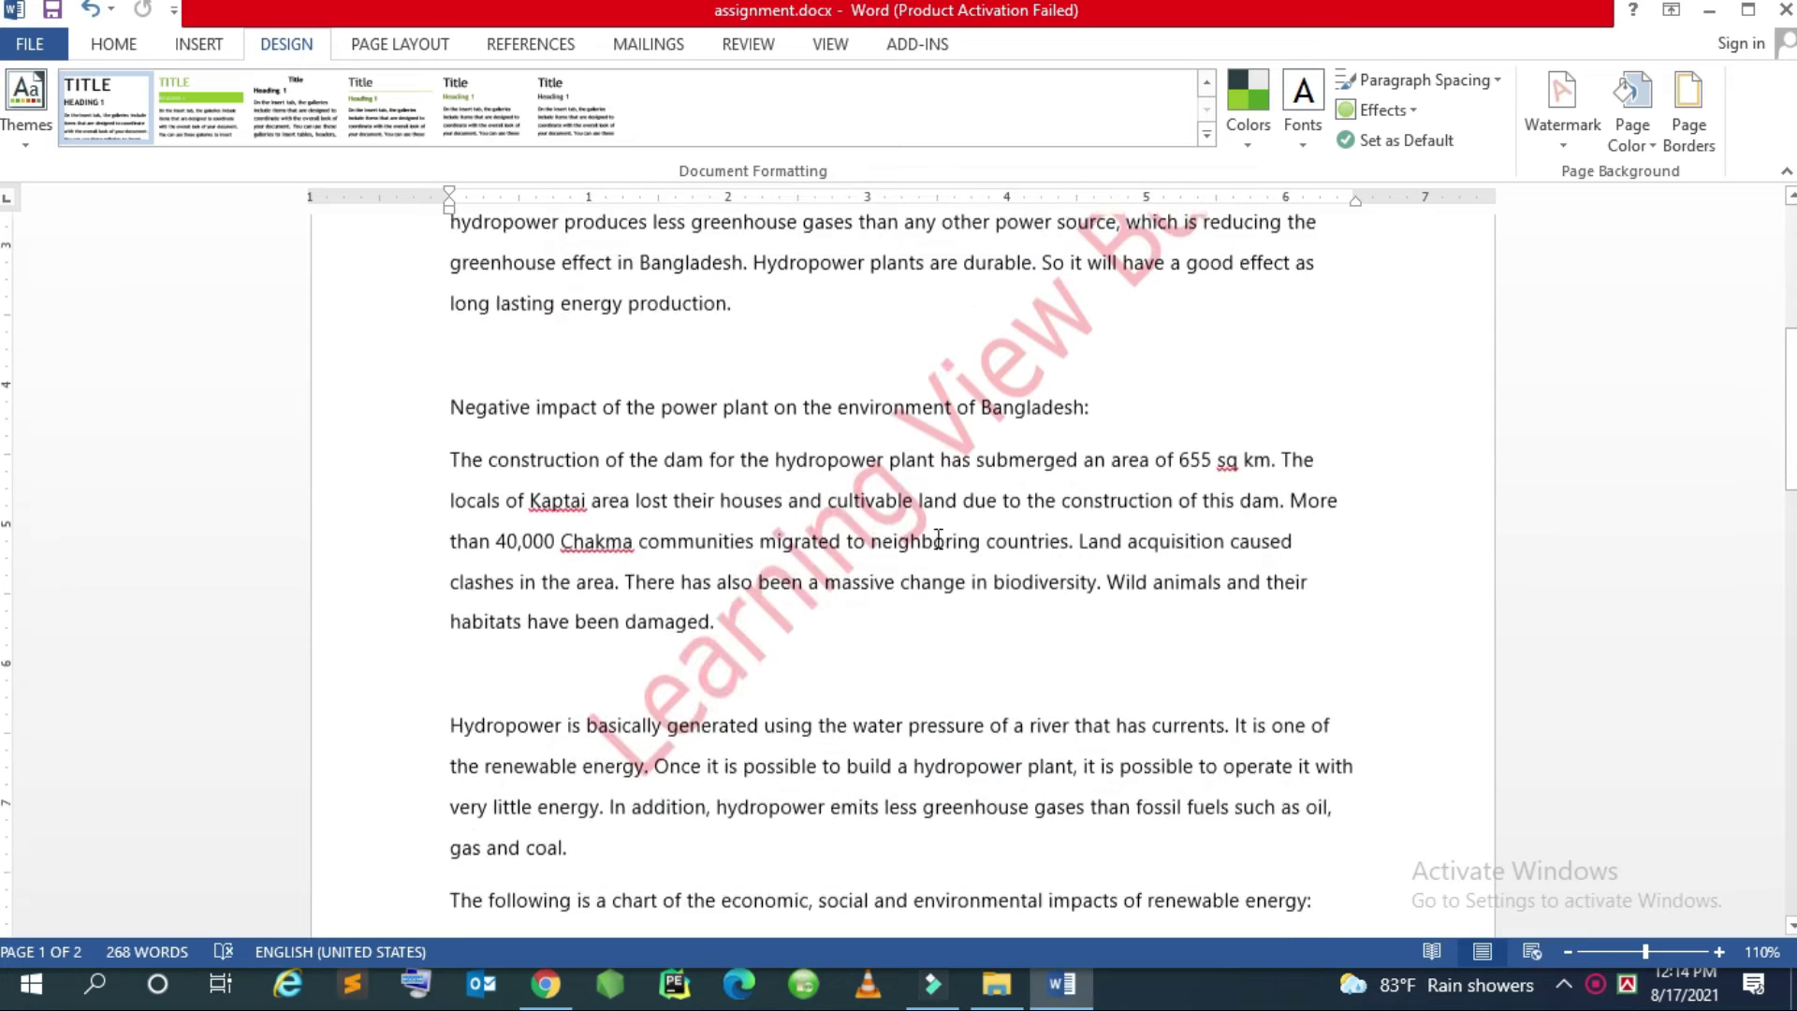
scroll(614, 333, up, 5)
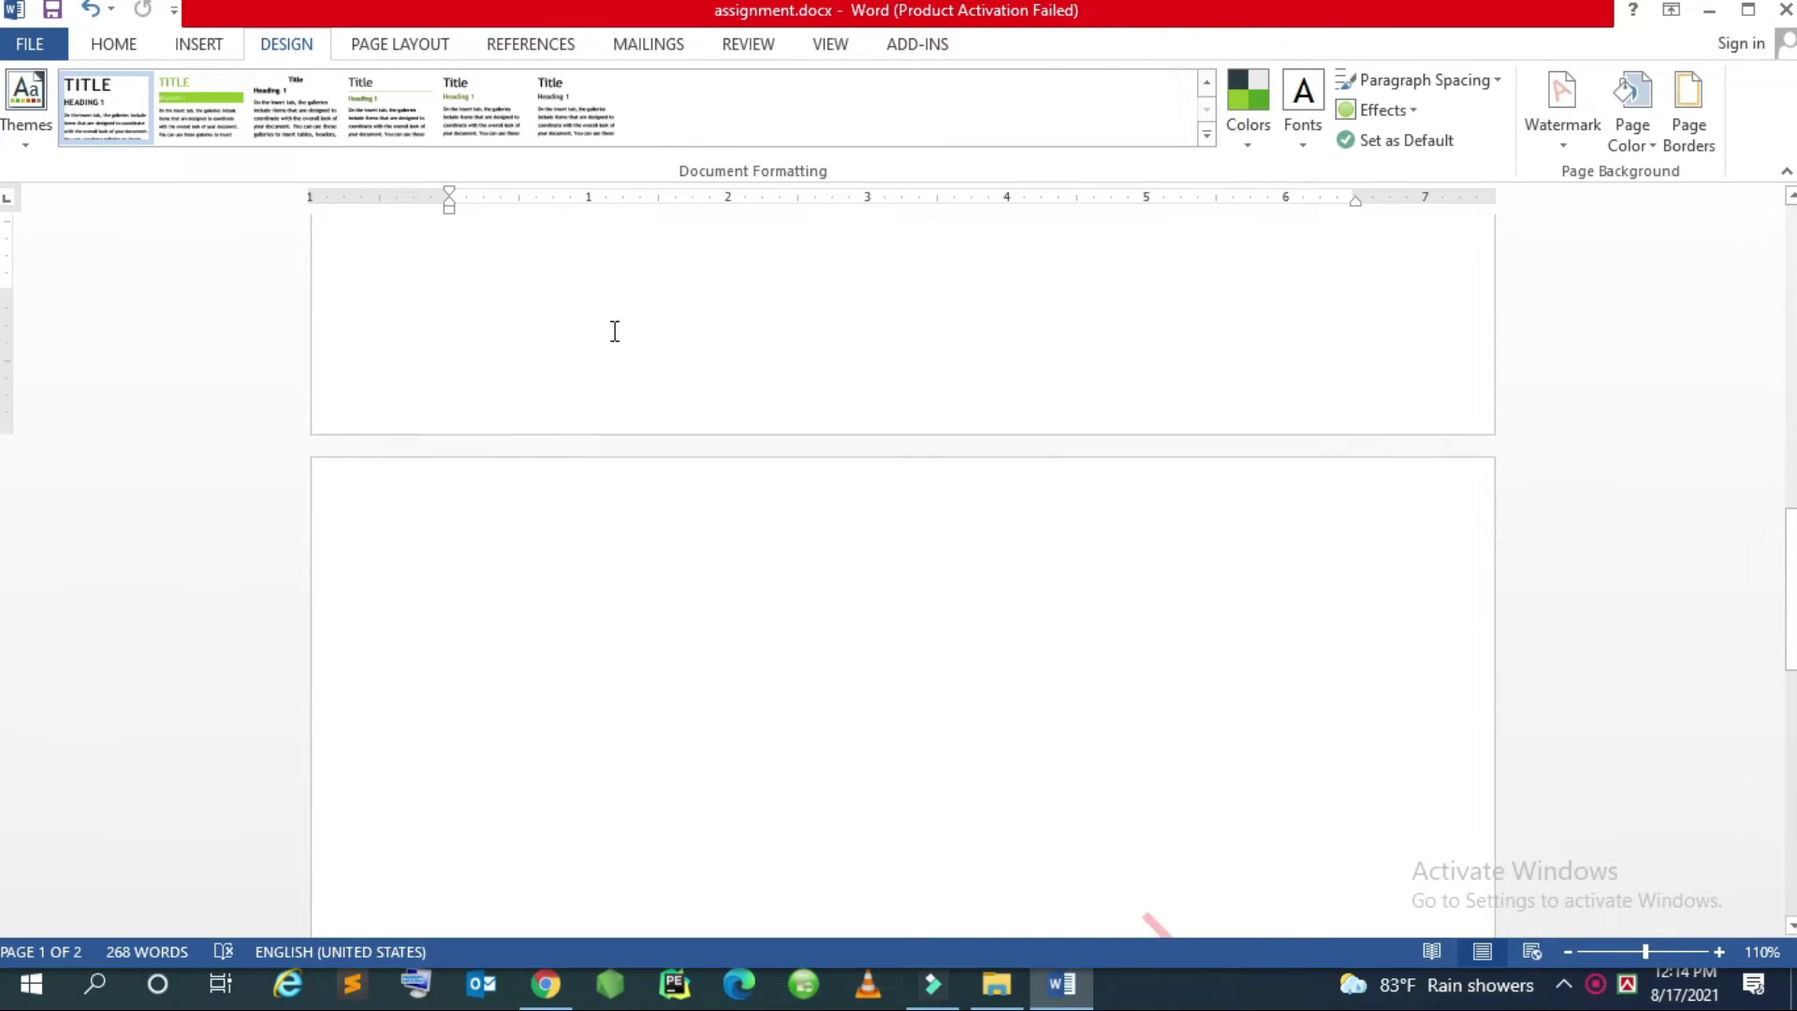
scroll(832, 599, up, 1)
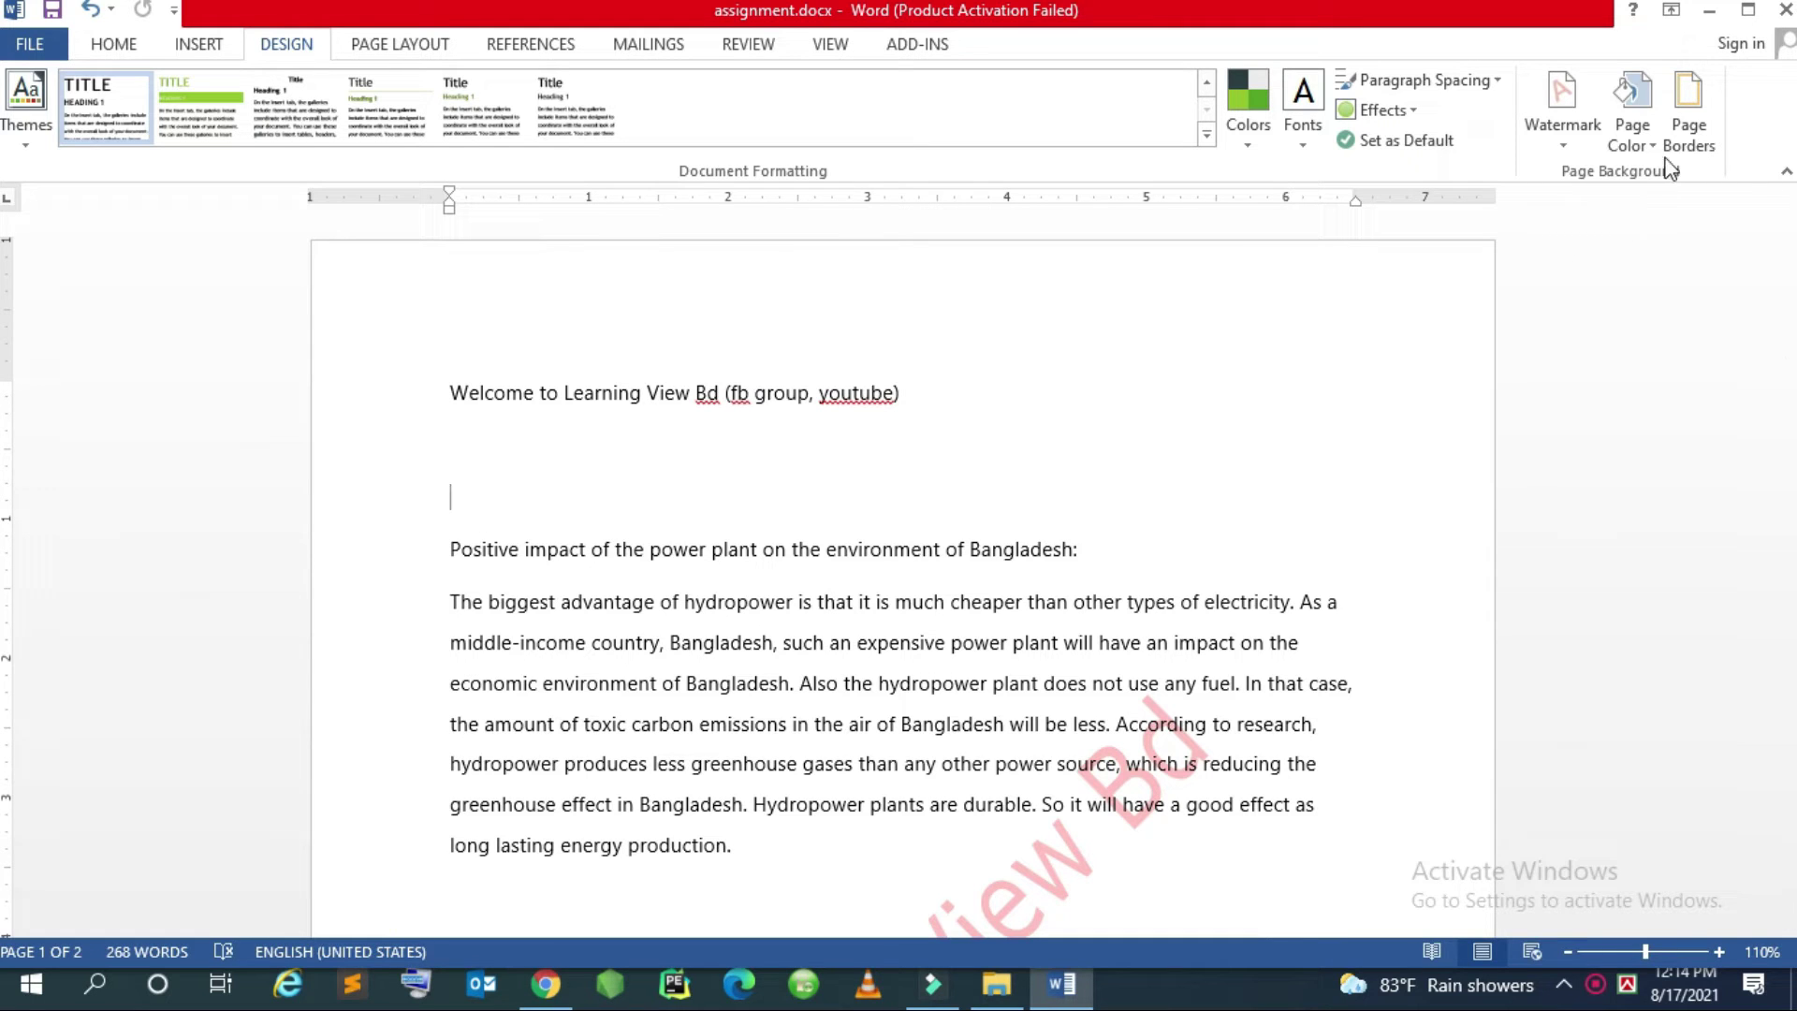
Add a Box page border with a solid ½ pt line
click(1688, 134)
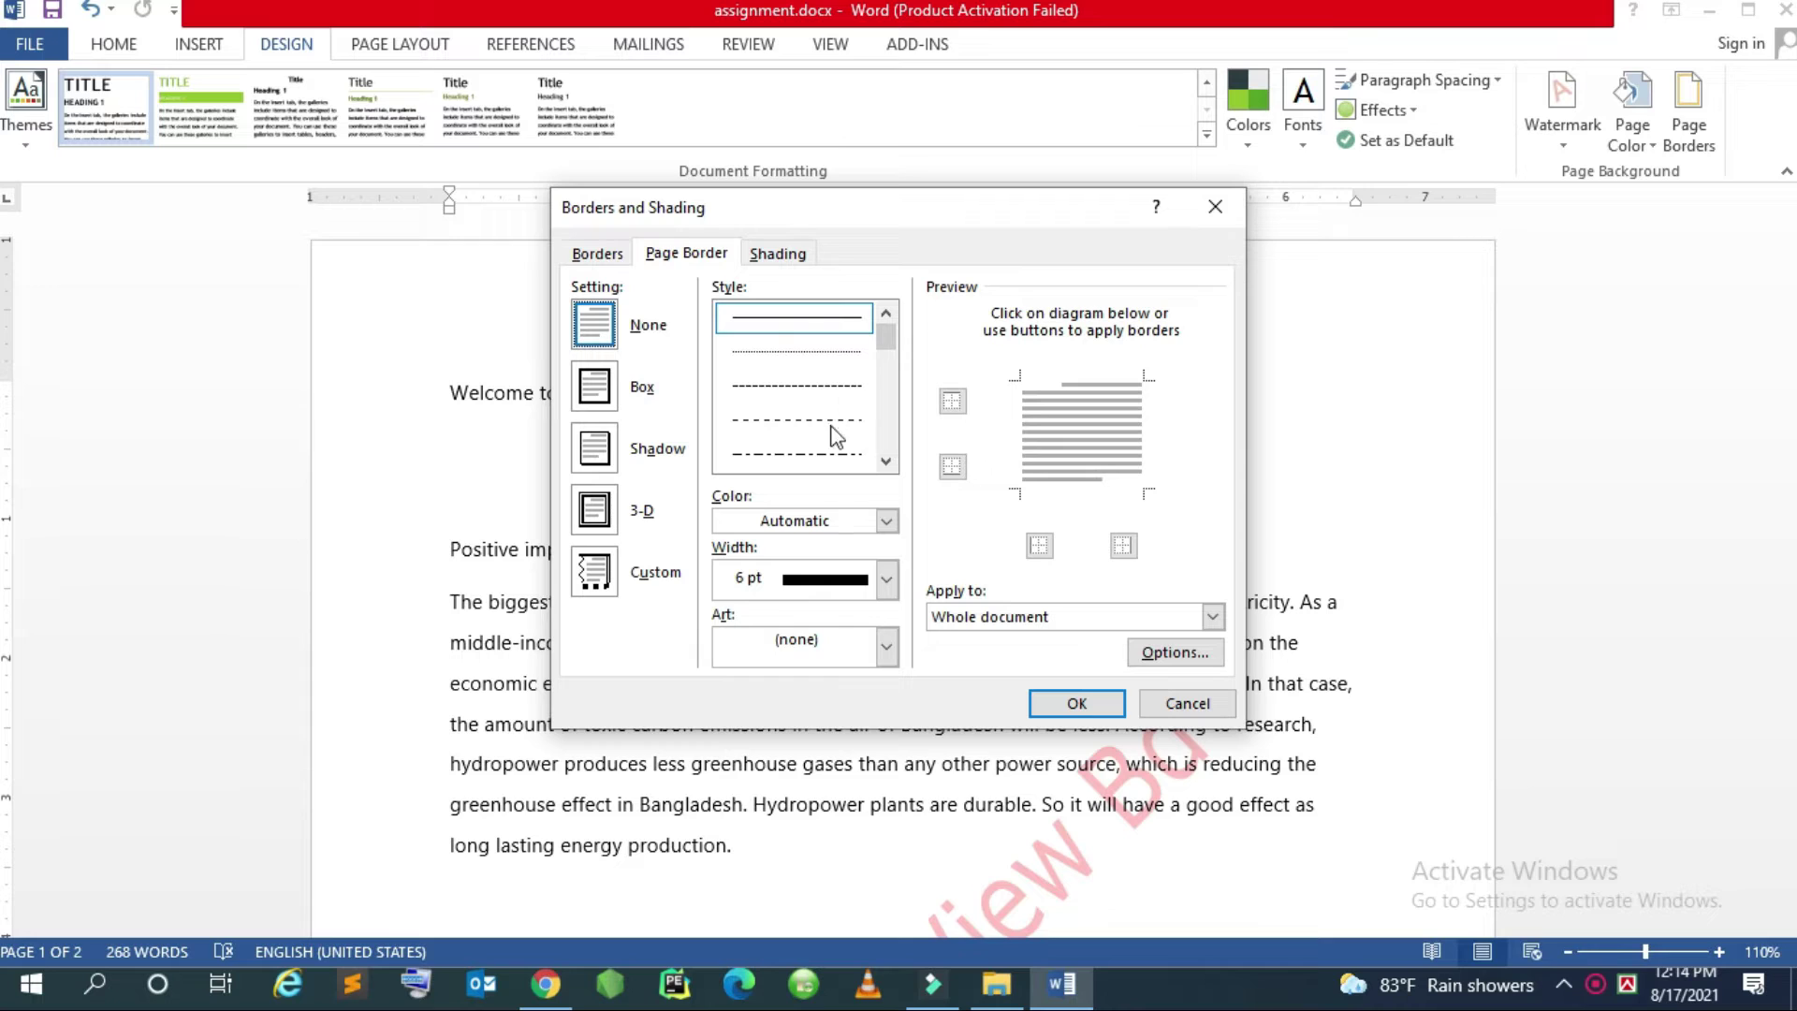
click(784, 356)
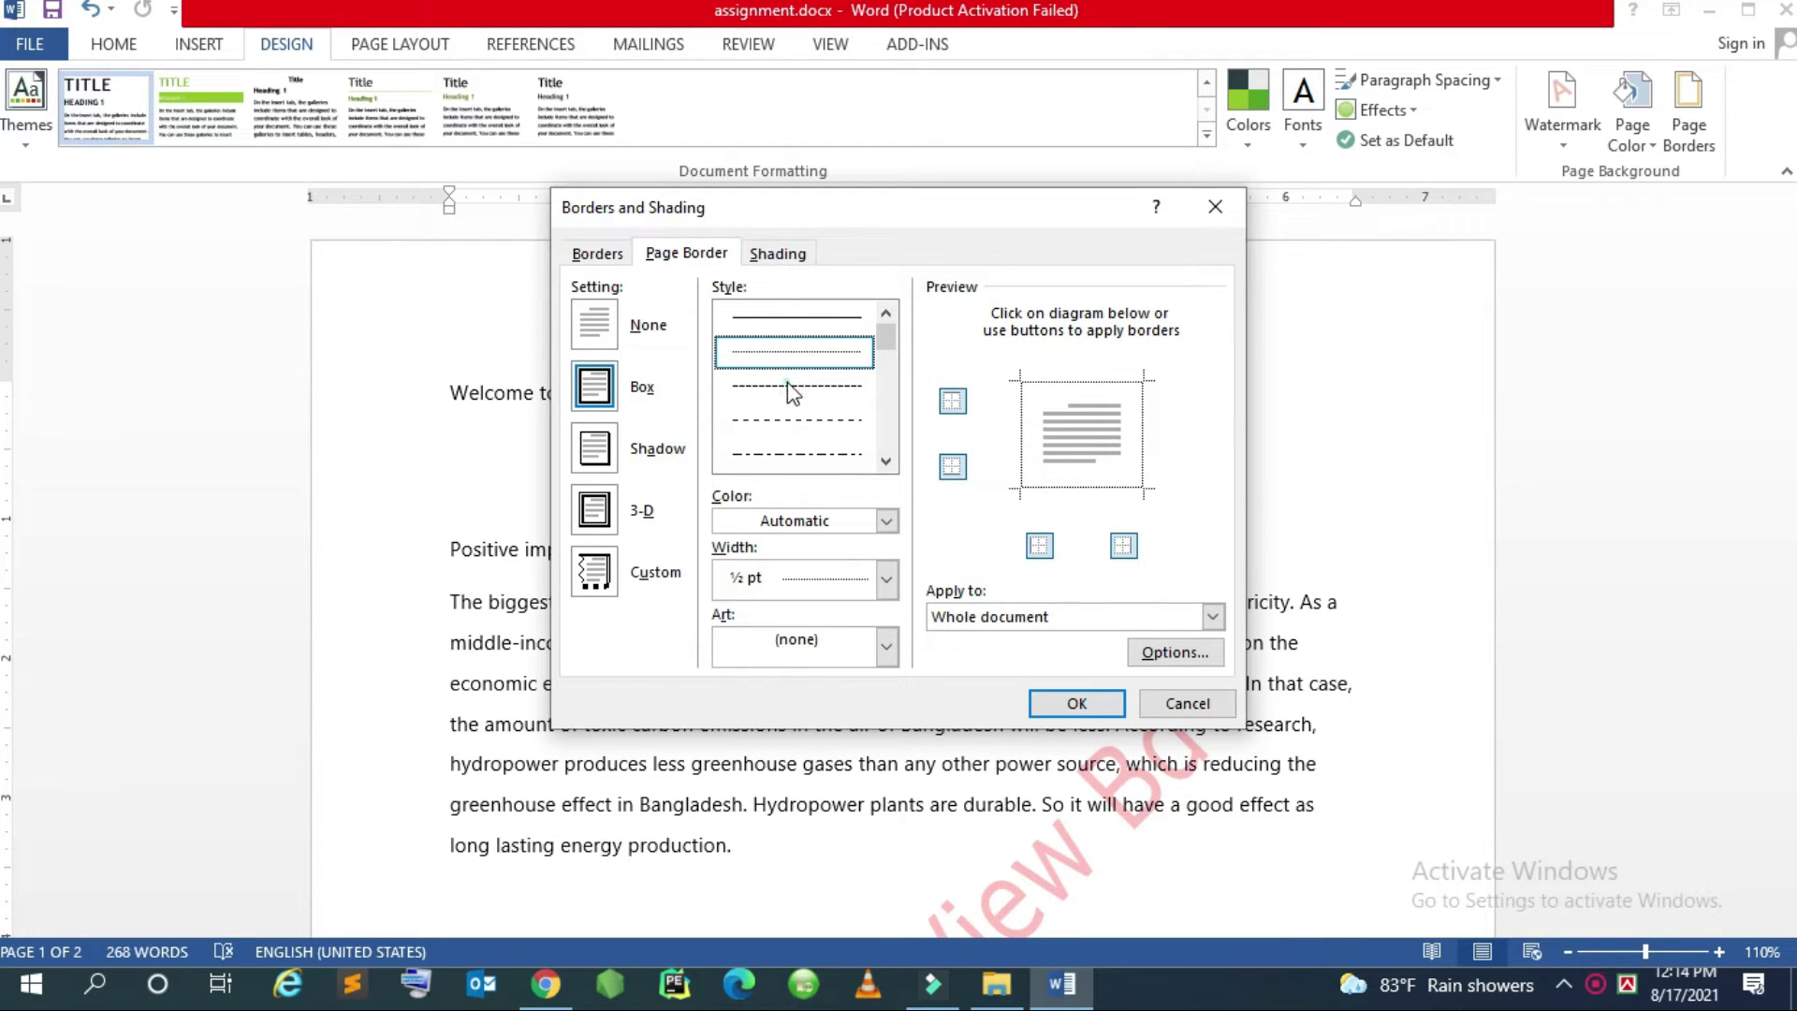
click(791, 386)
click(820, 316)
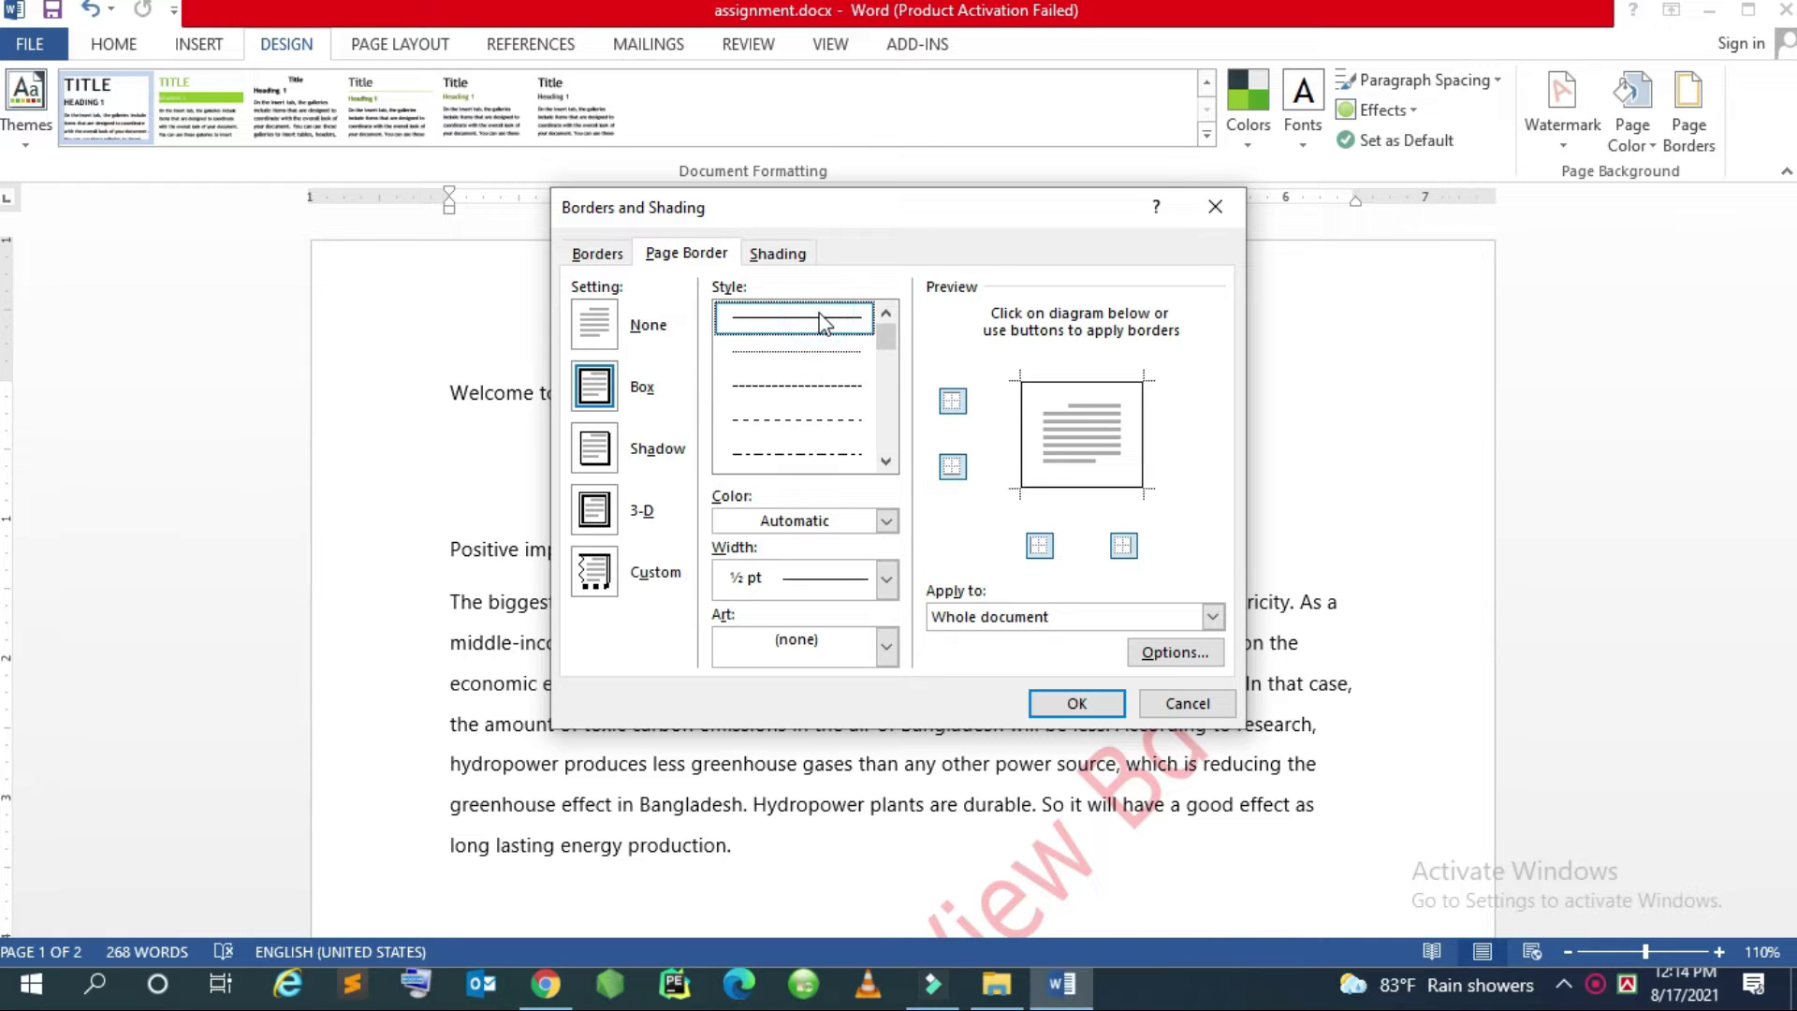
click(1064, 705)
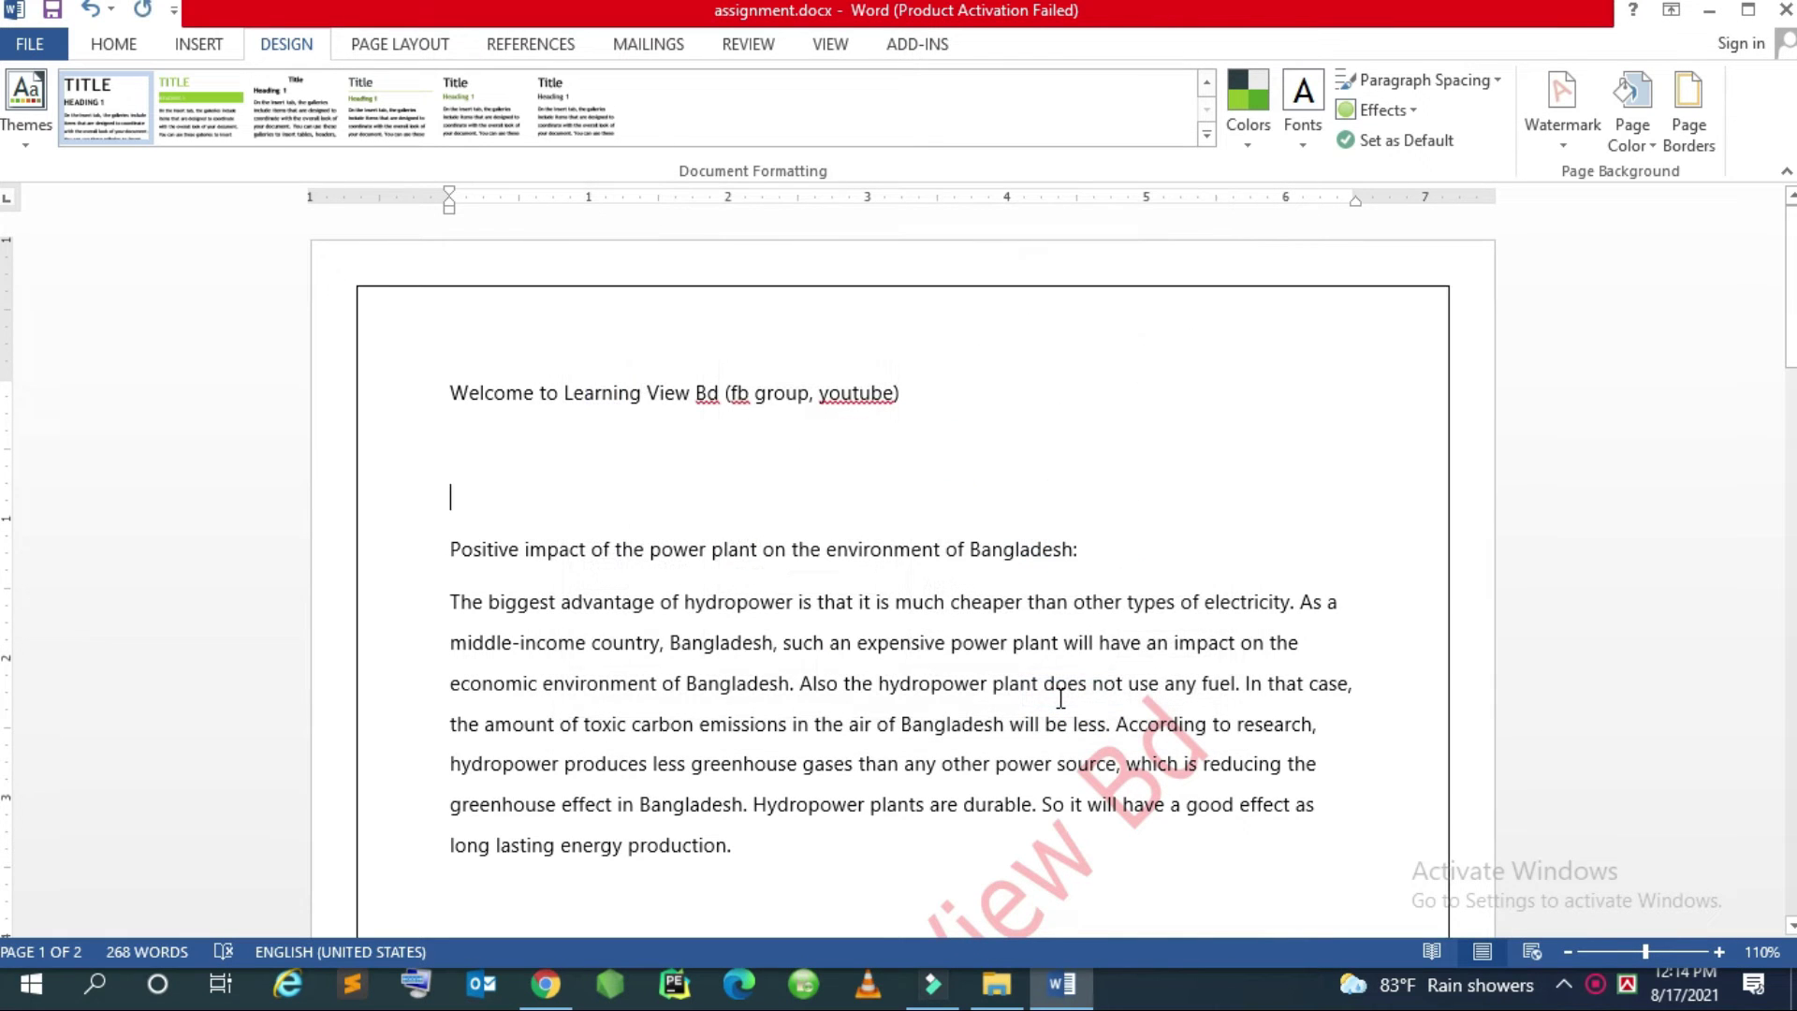
scroll(834, 585, down, 3)
scroll(832, 577, down, 3)
scroll(795, 573, down, 1)
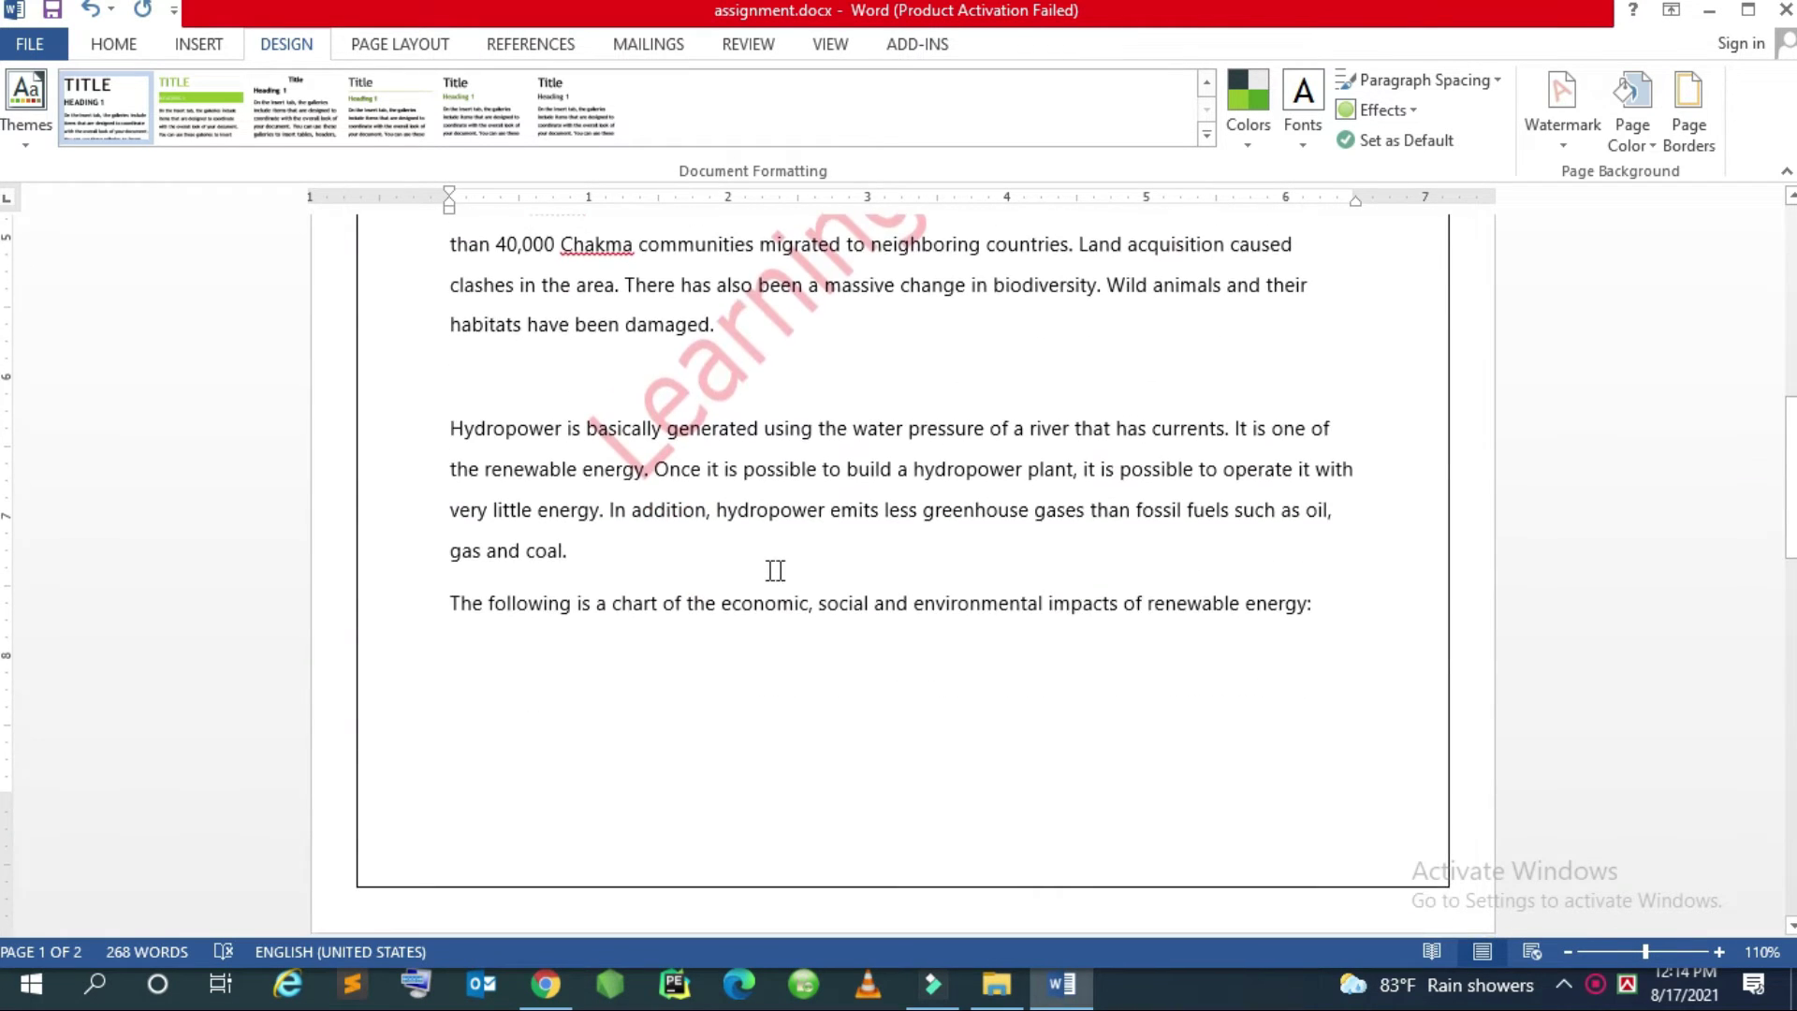
scroll(769, 570, up, 8)
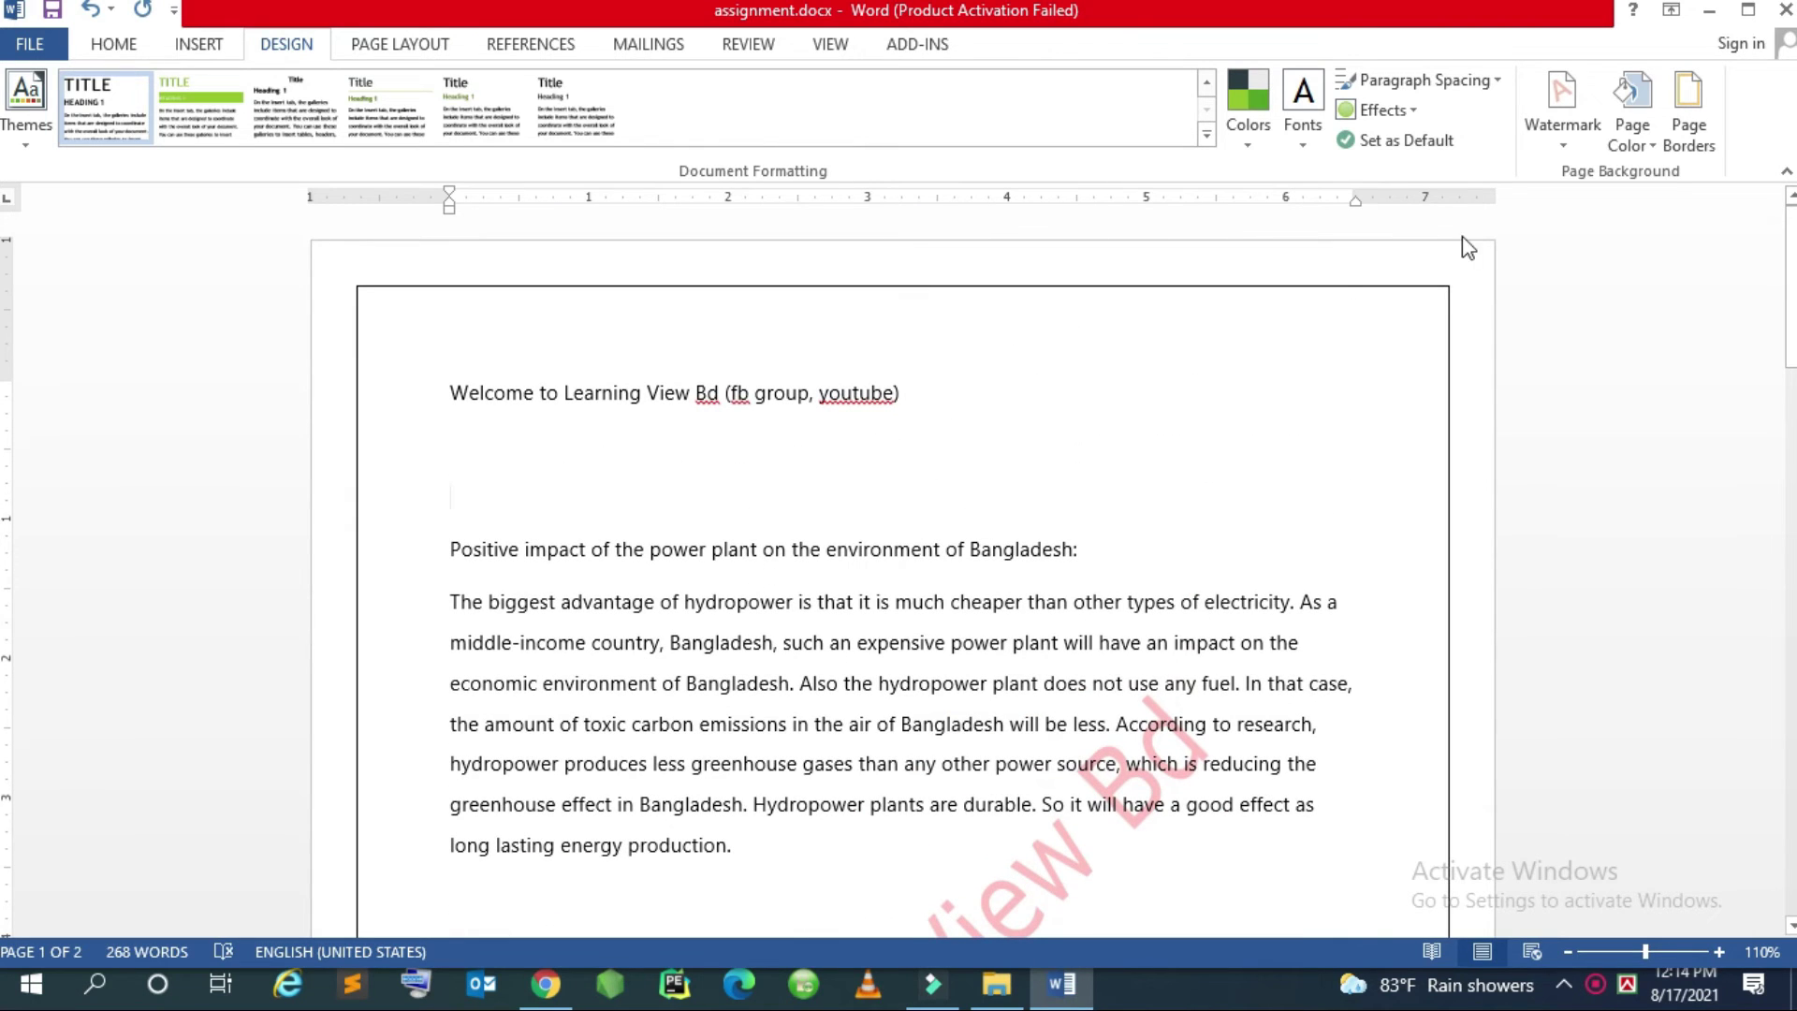
Set the page border's Measure from option to Text and apply it
click(1688, 136)
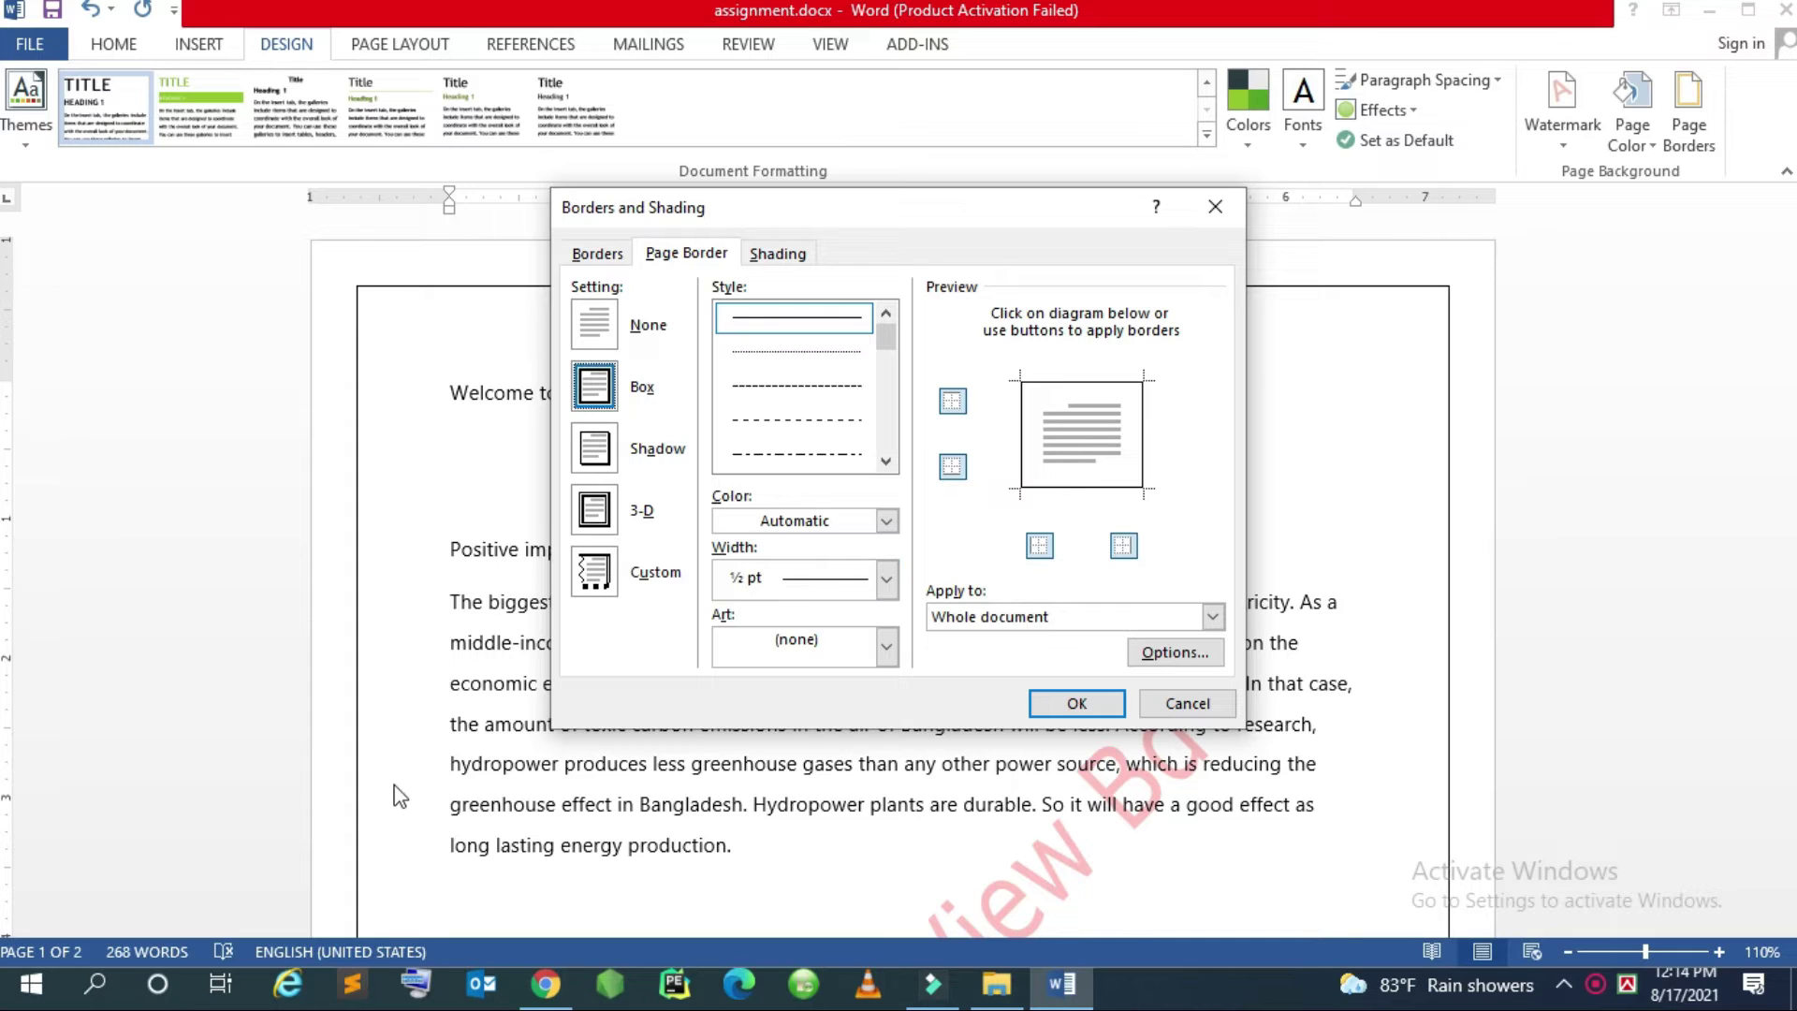
click(1160, 661)
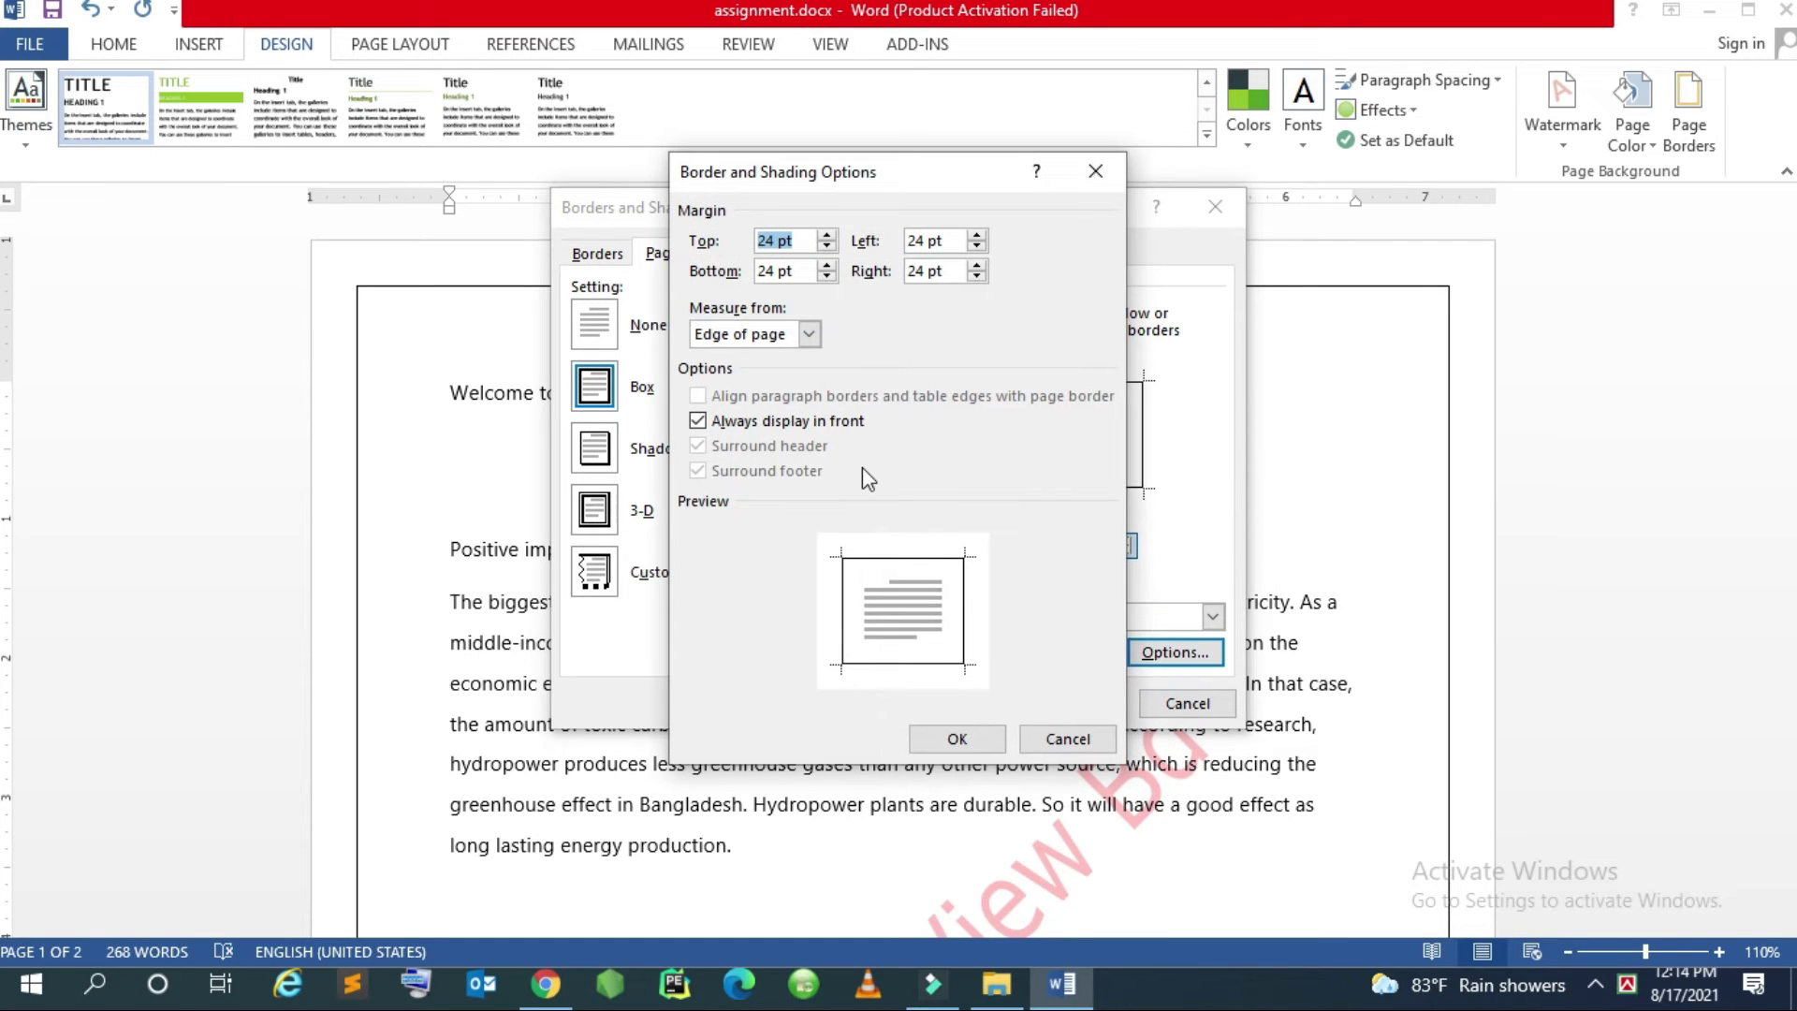
click(796, 337)
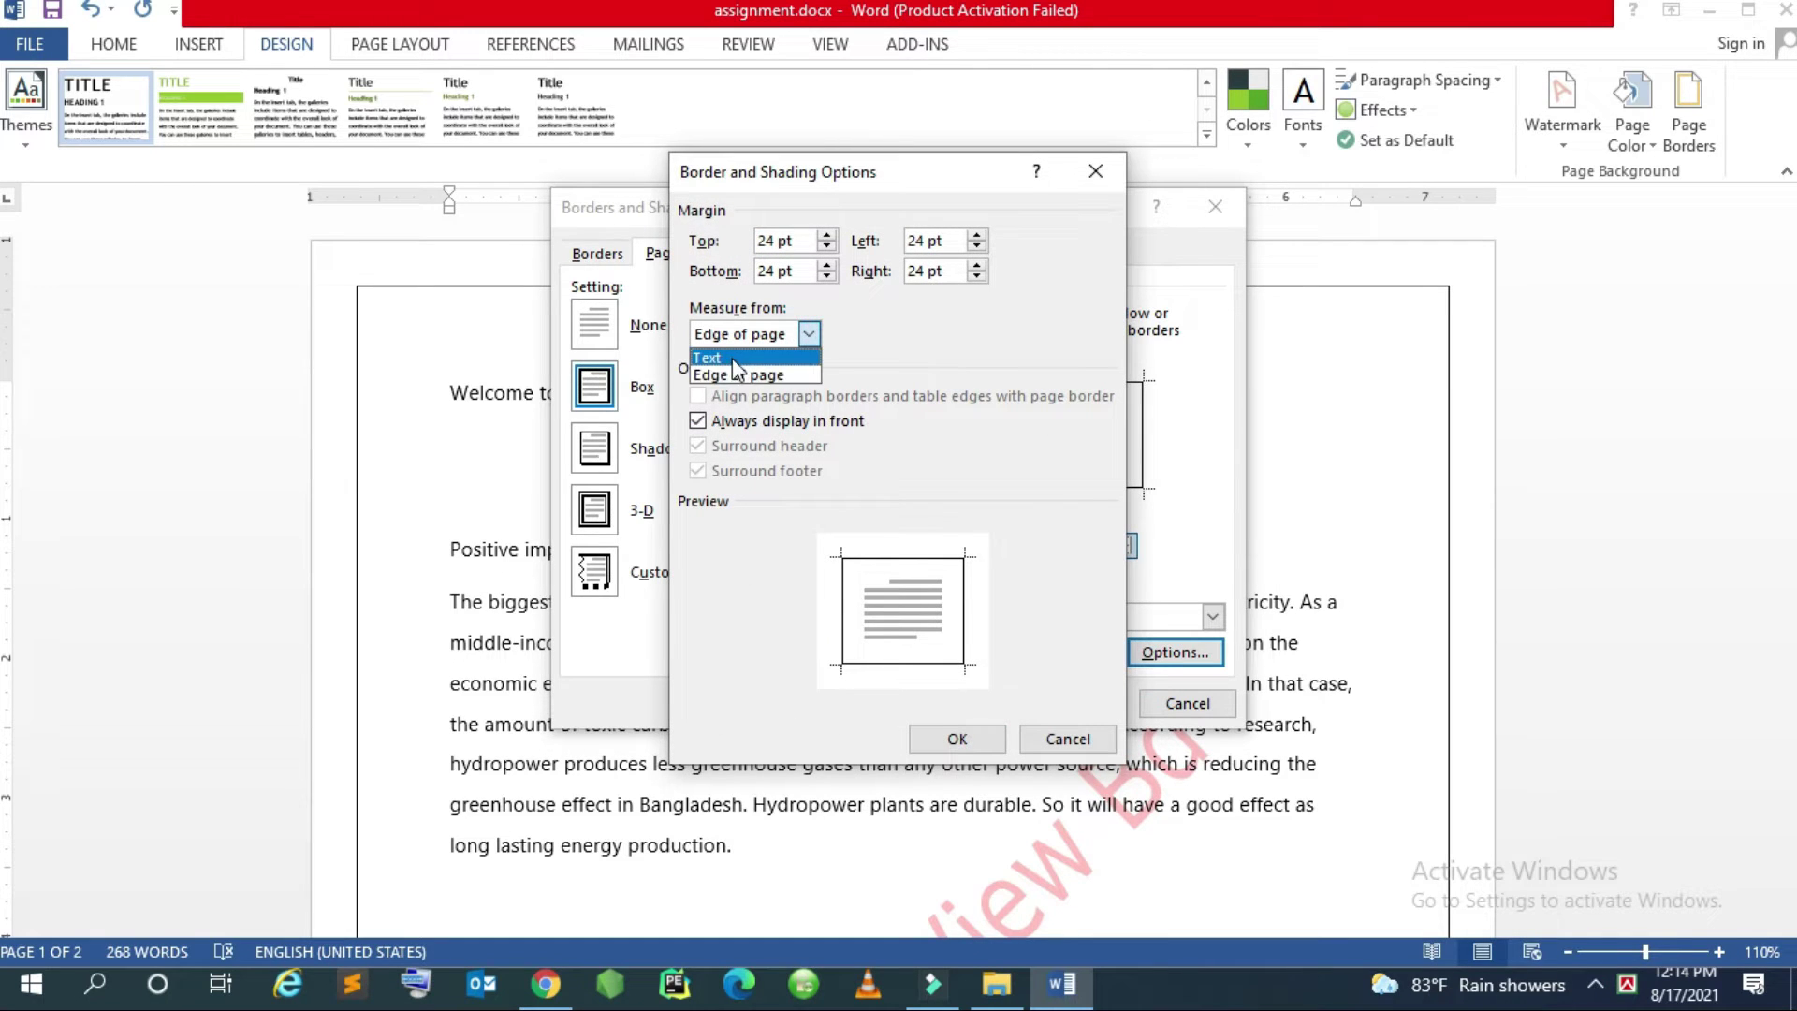
click(811, 359)
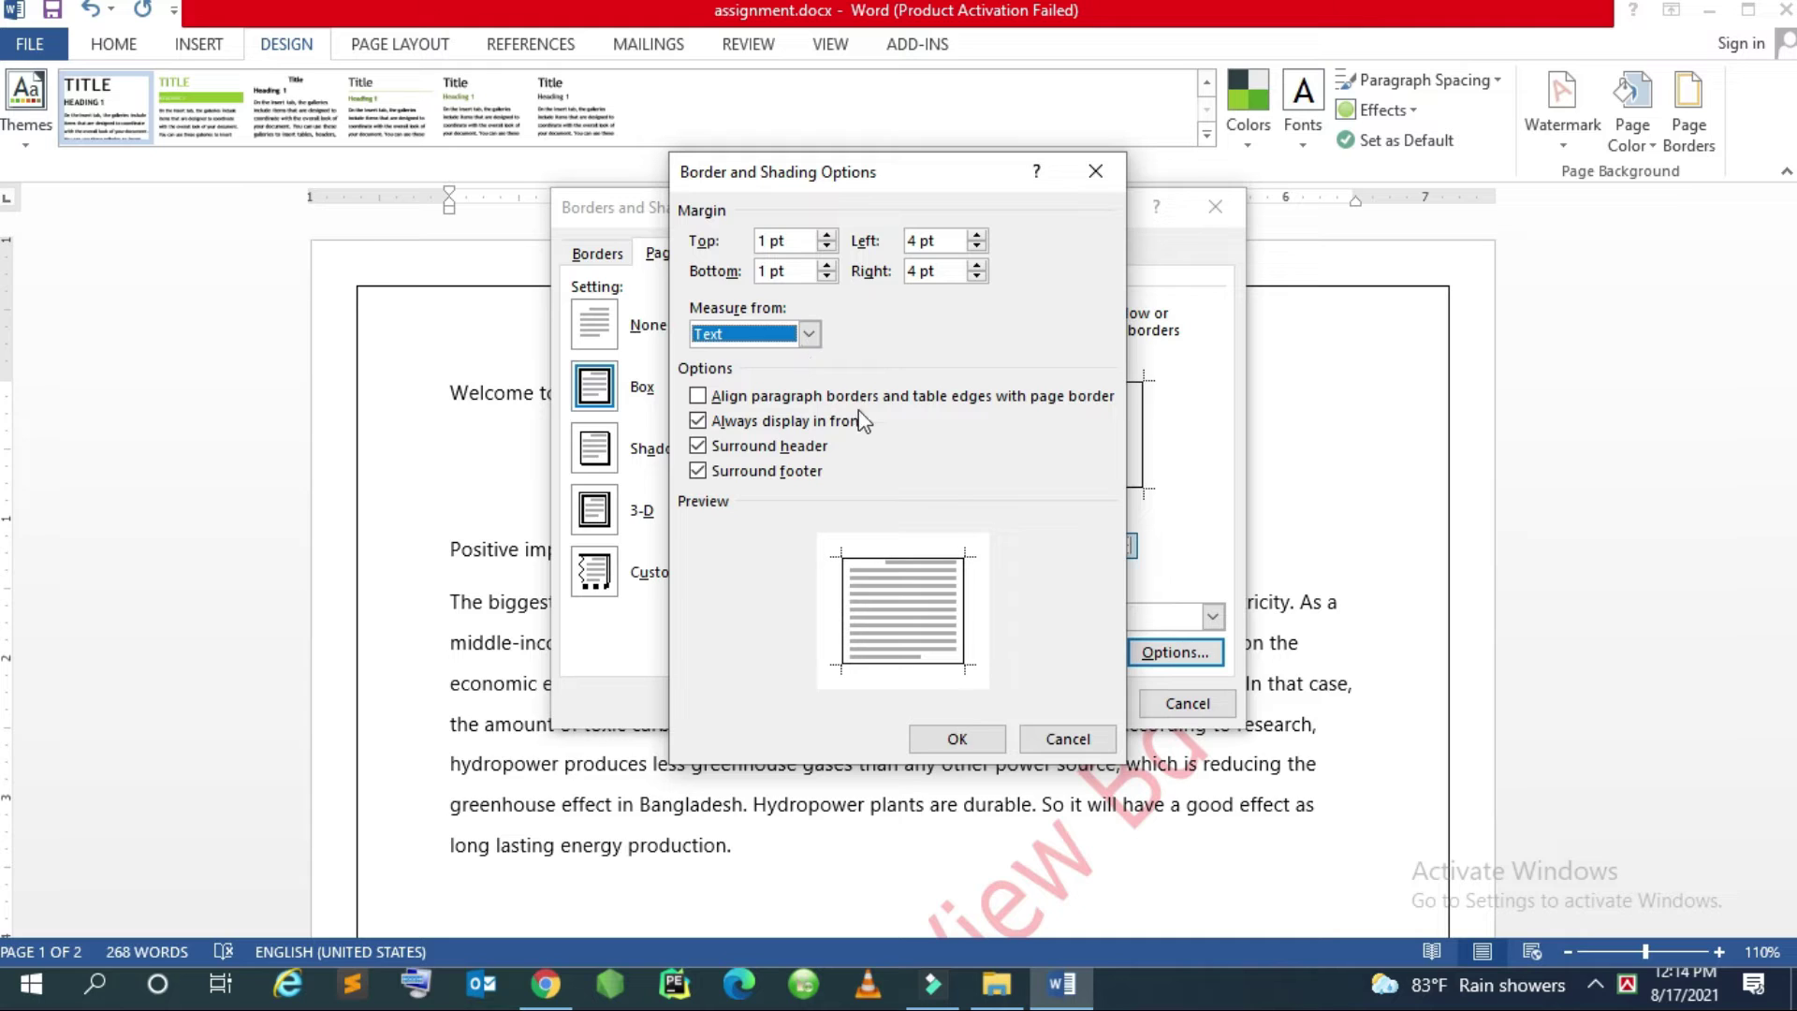
click(959, 739)
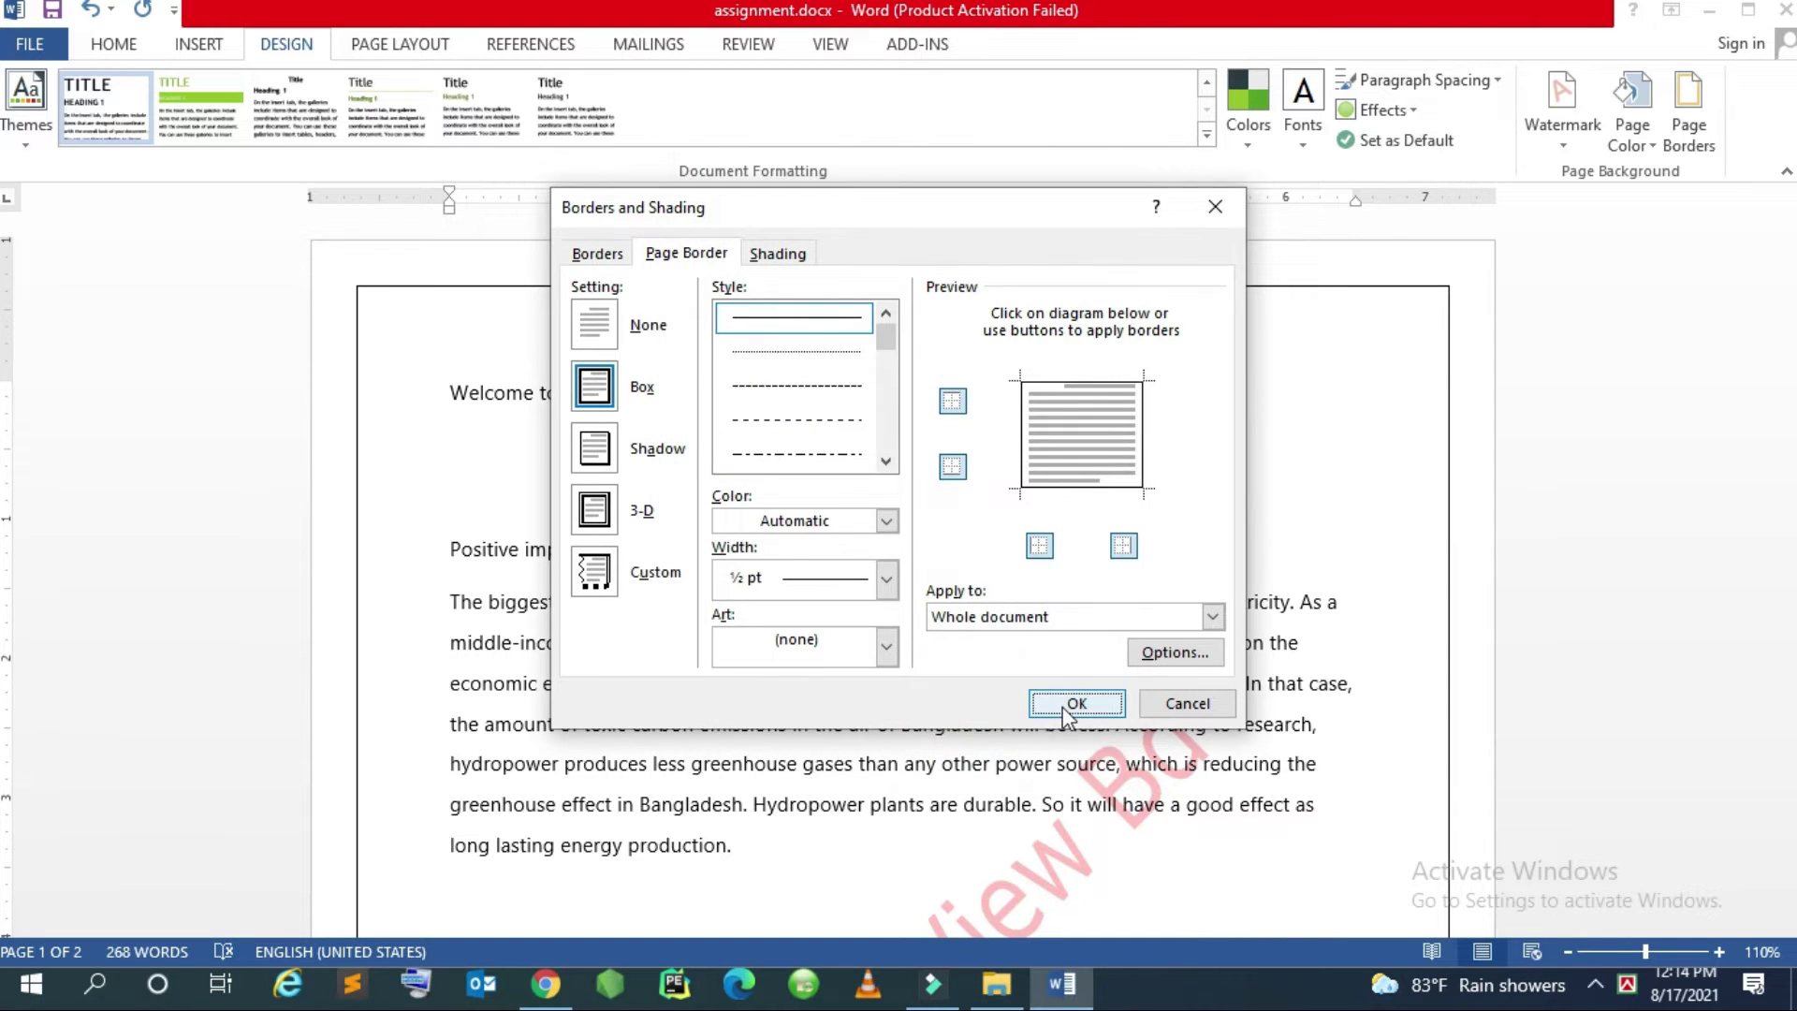
click(1067, 717)
scroll(757, 634, down, 3)
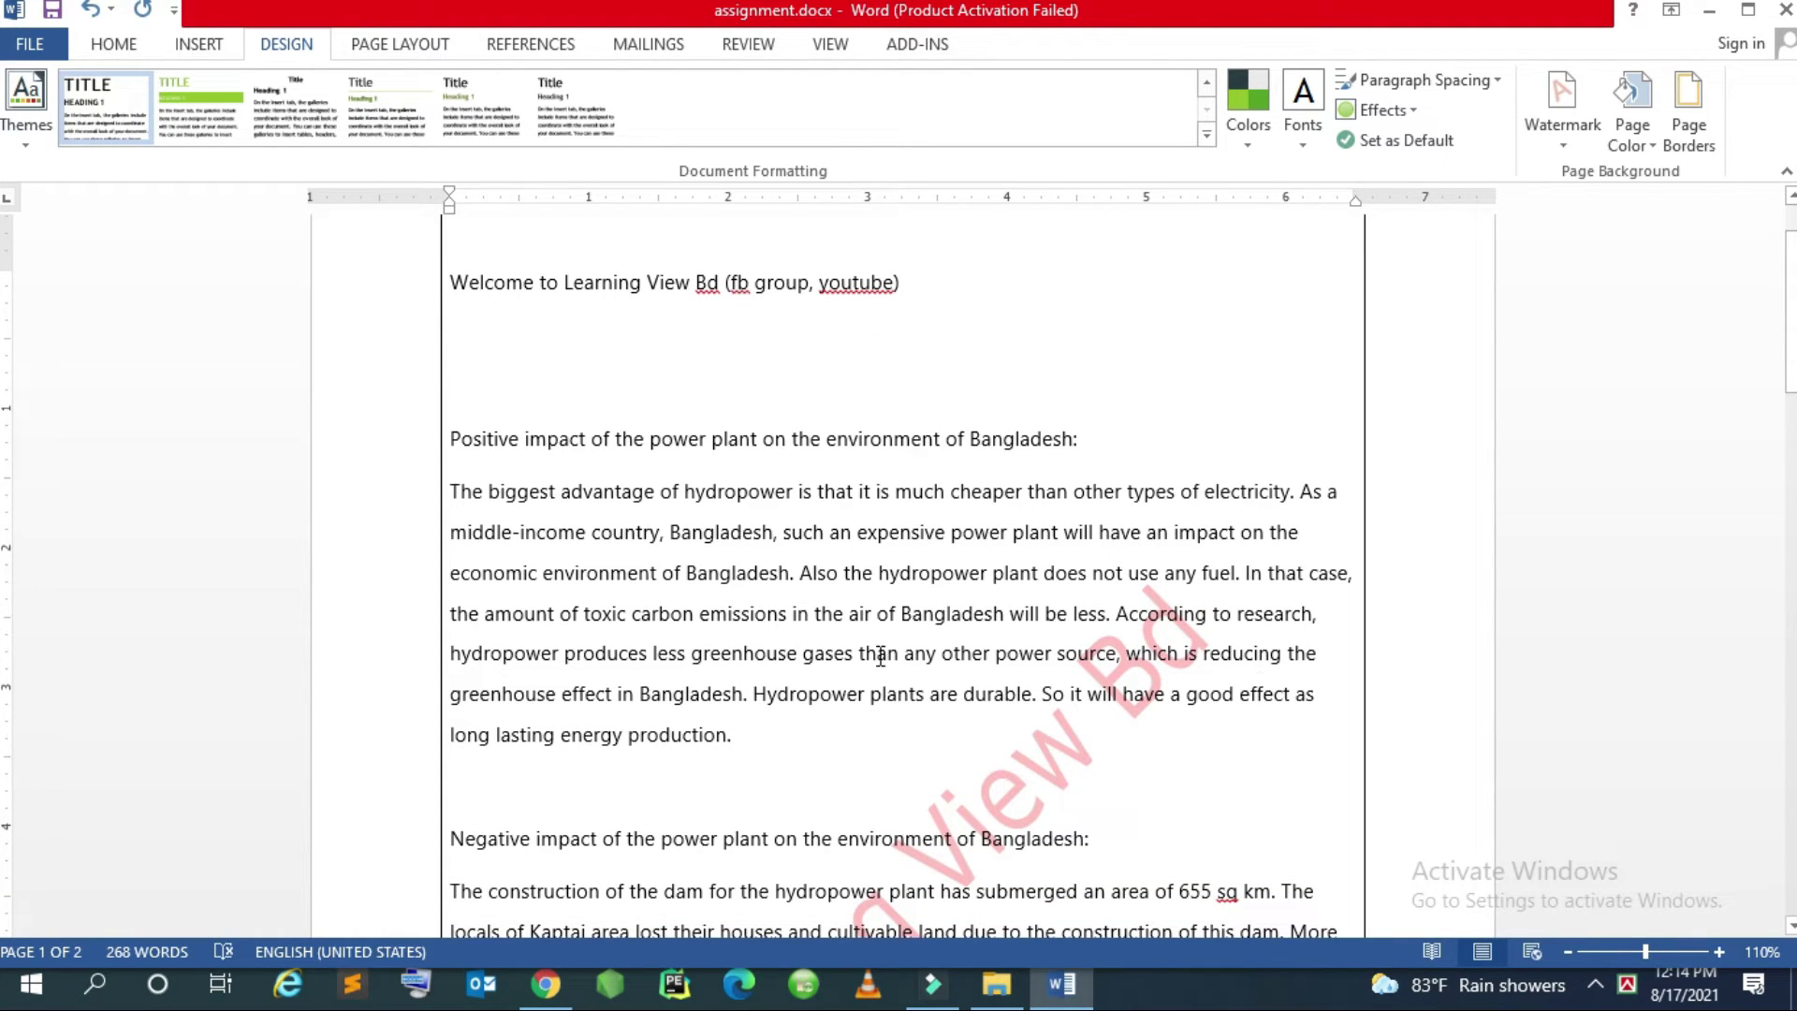
scroll(881, 655, down, 2)
scroll(881, 655, down, 9)
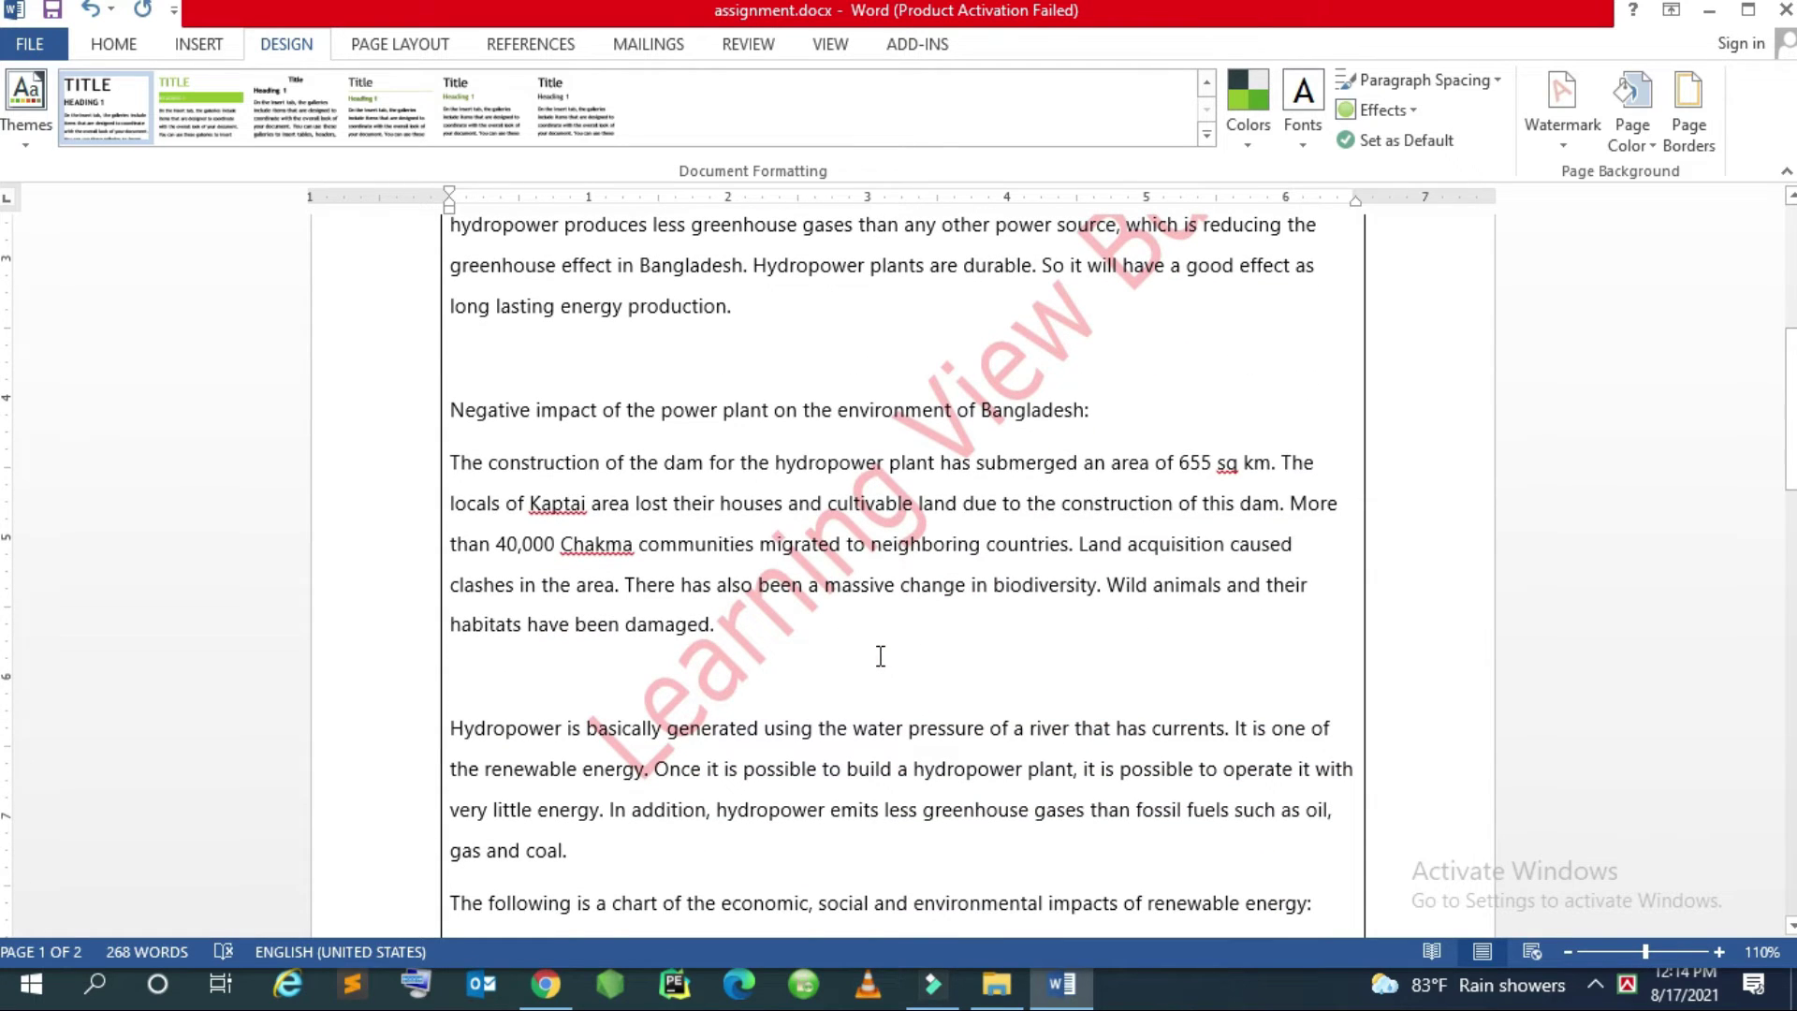
scroll(881, 655, up, 10)
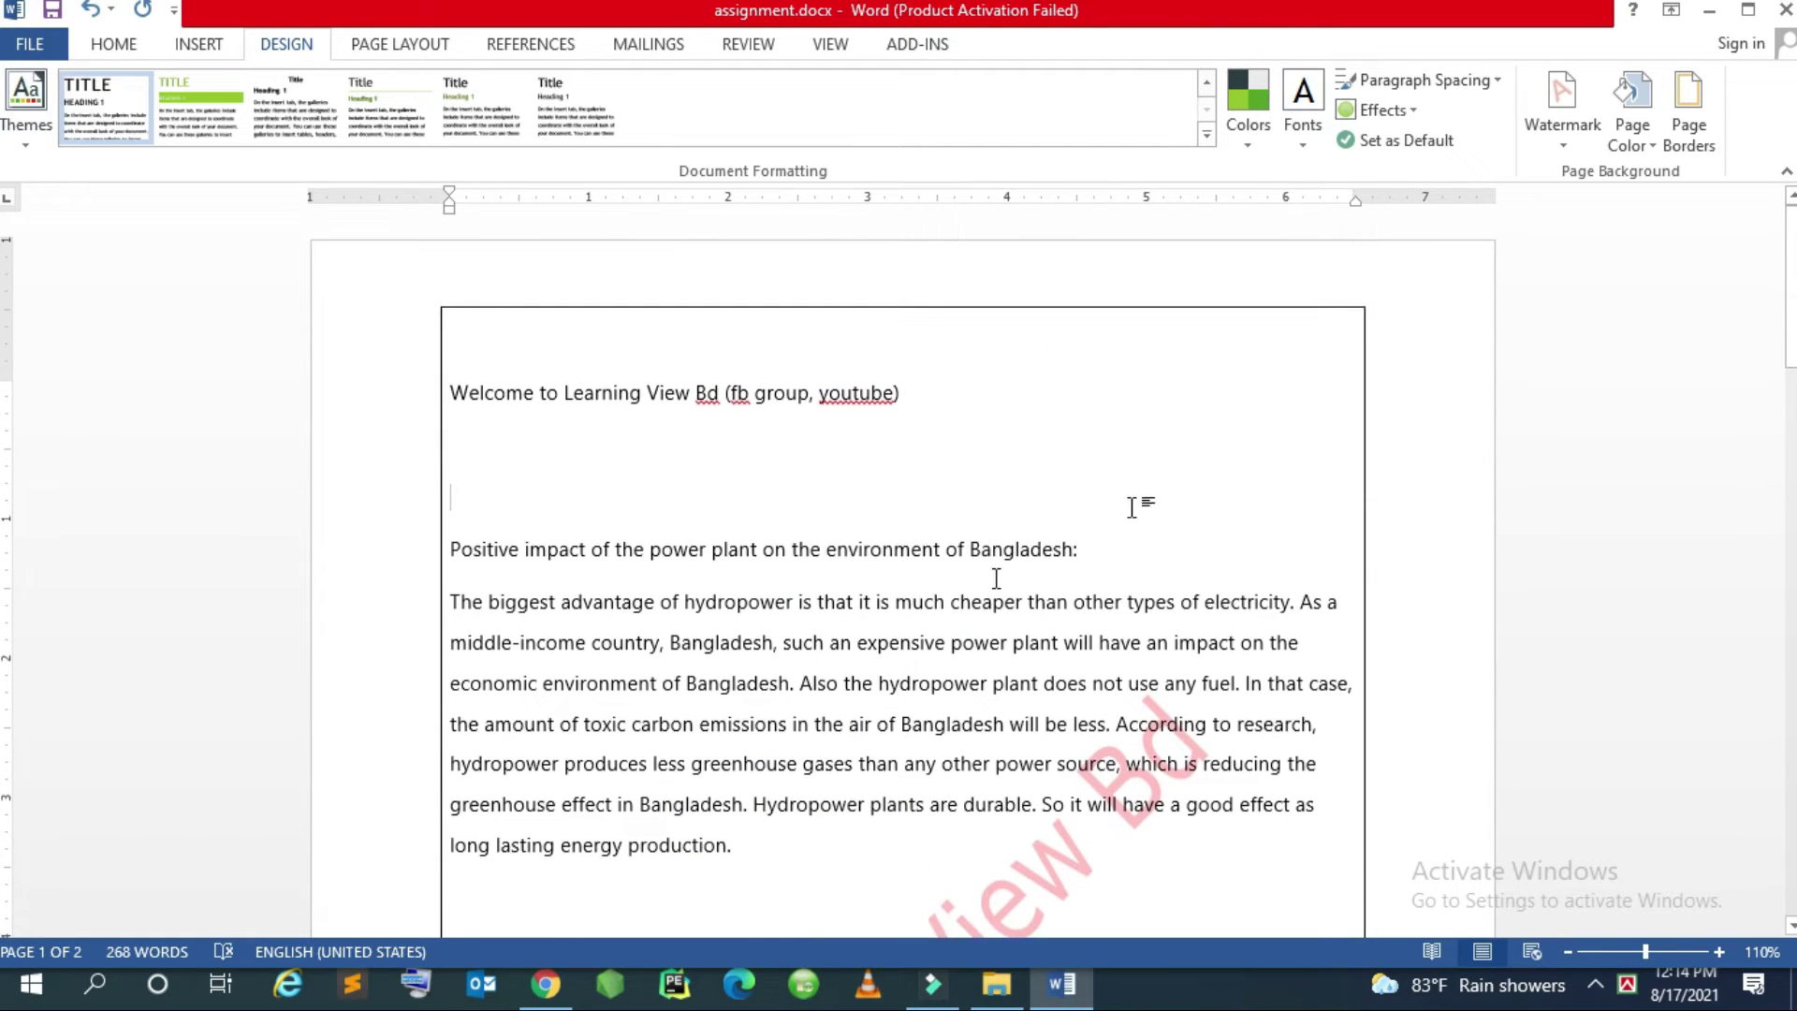
Change the page border color to red
click(1683, 141)
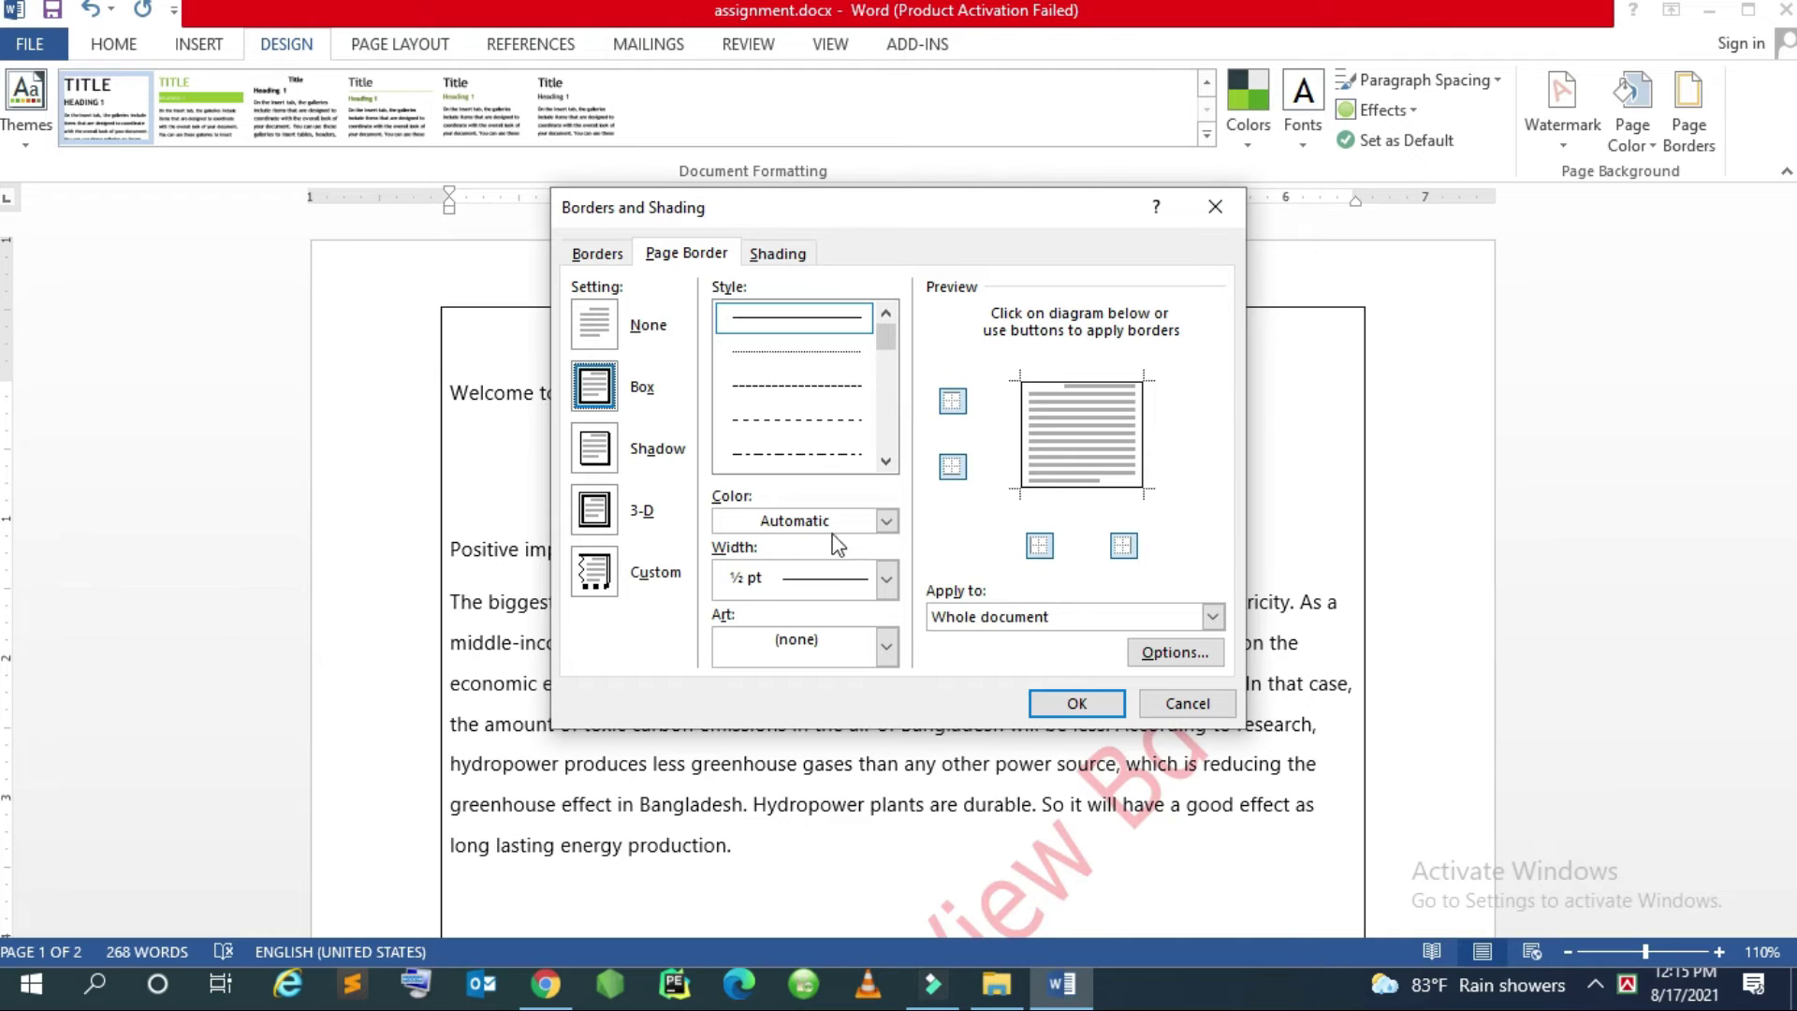
click(888, 522)
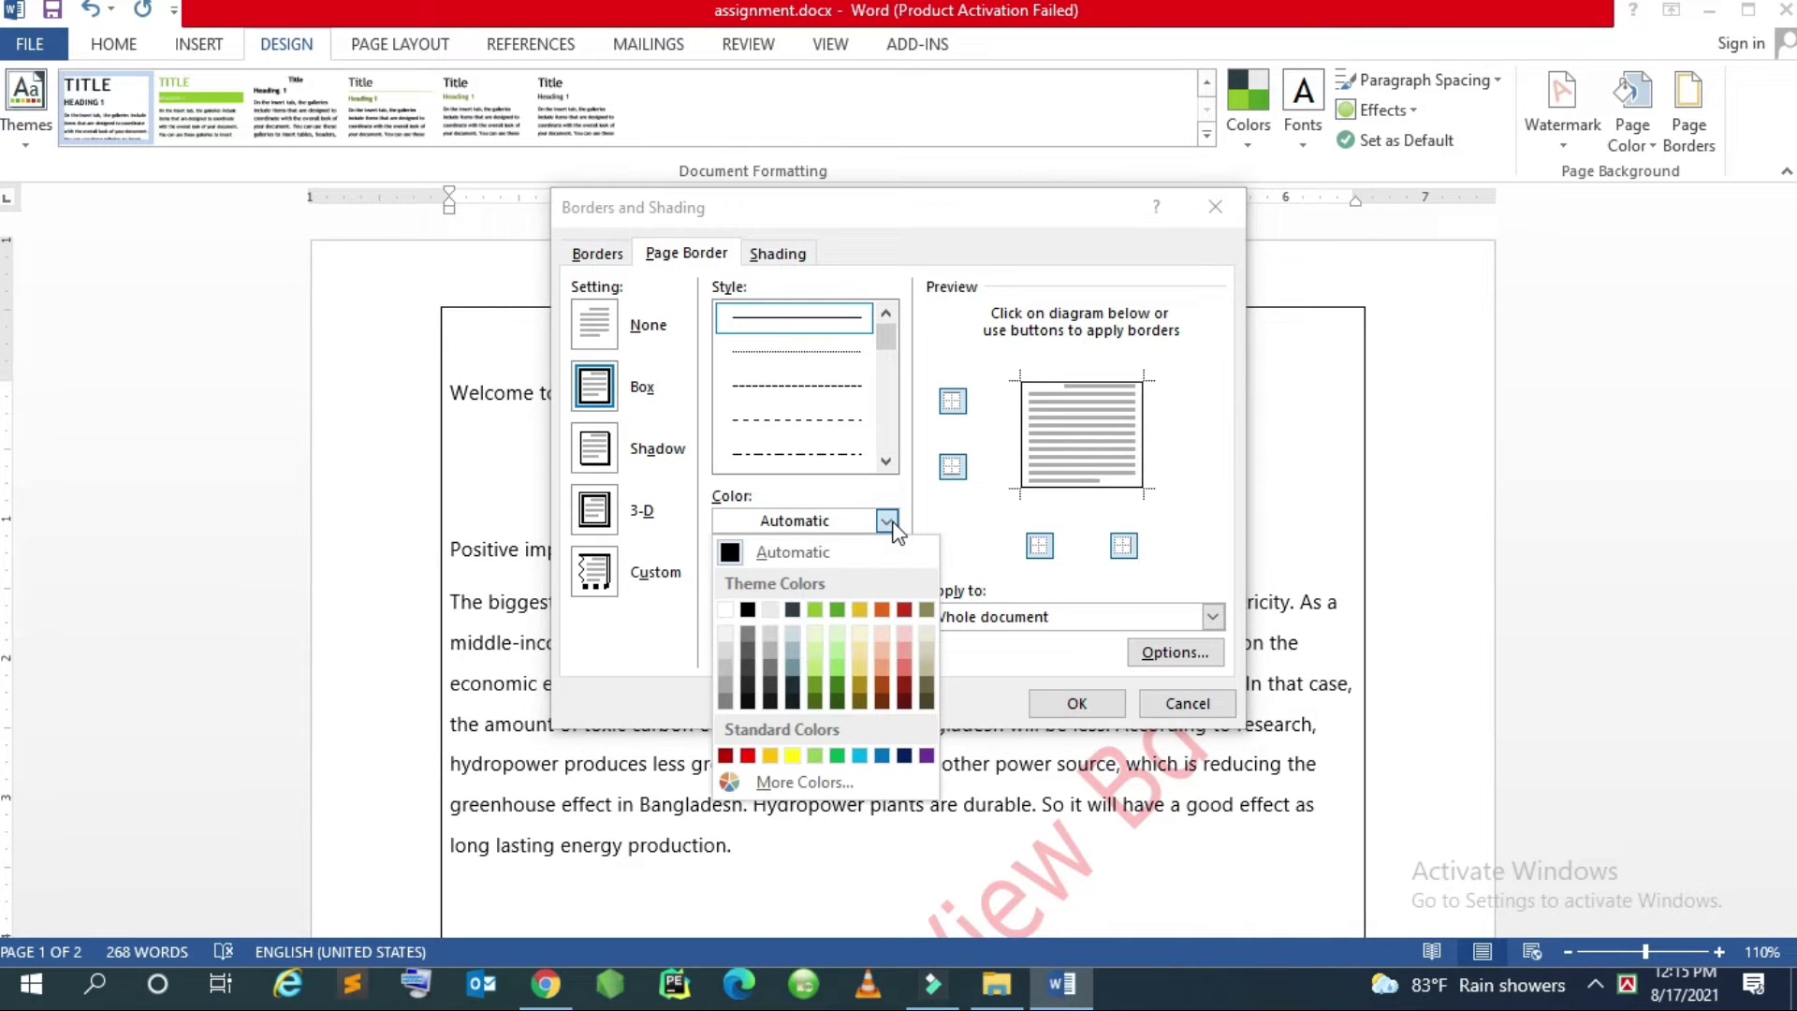
click(747, 755)
click(1078, 710)
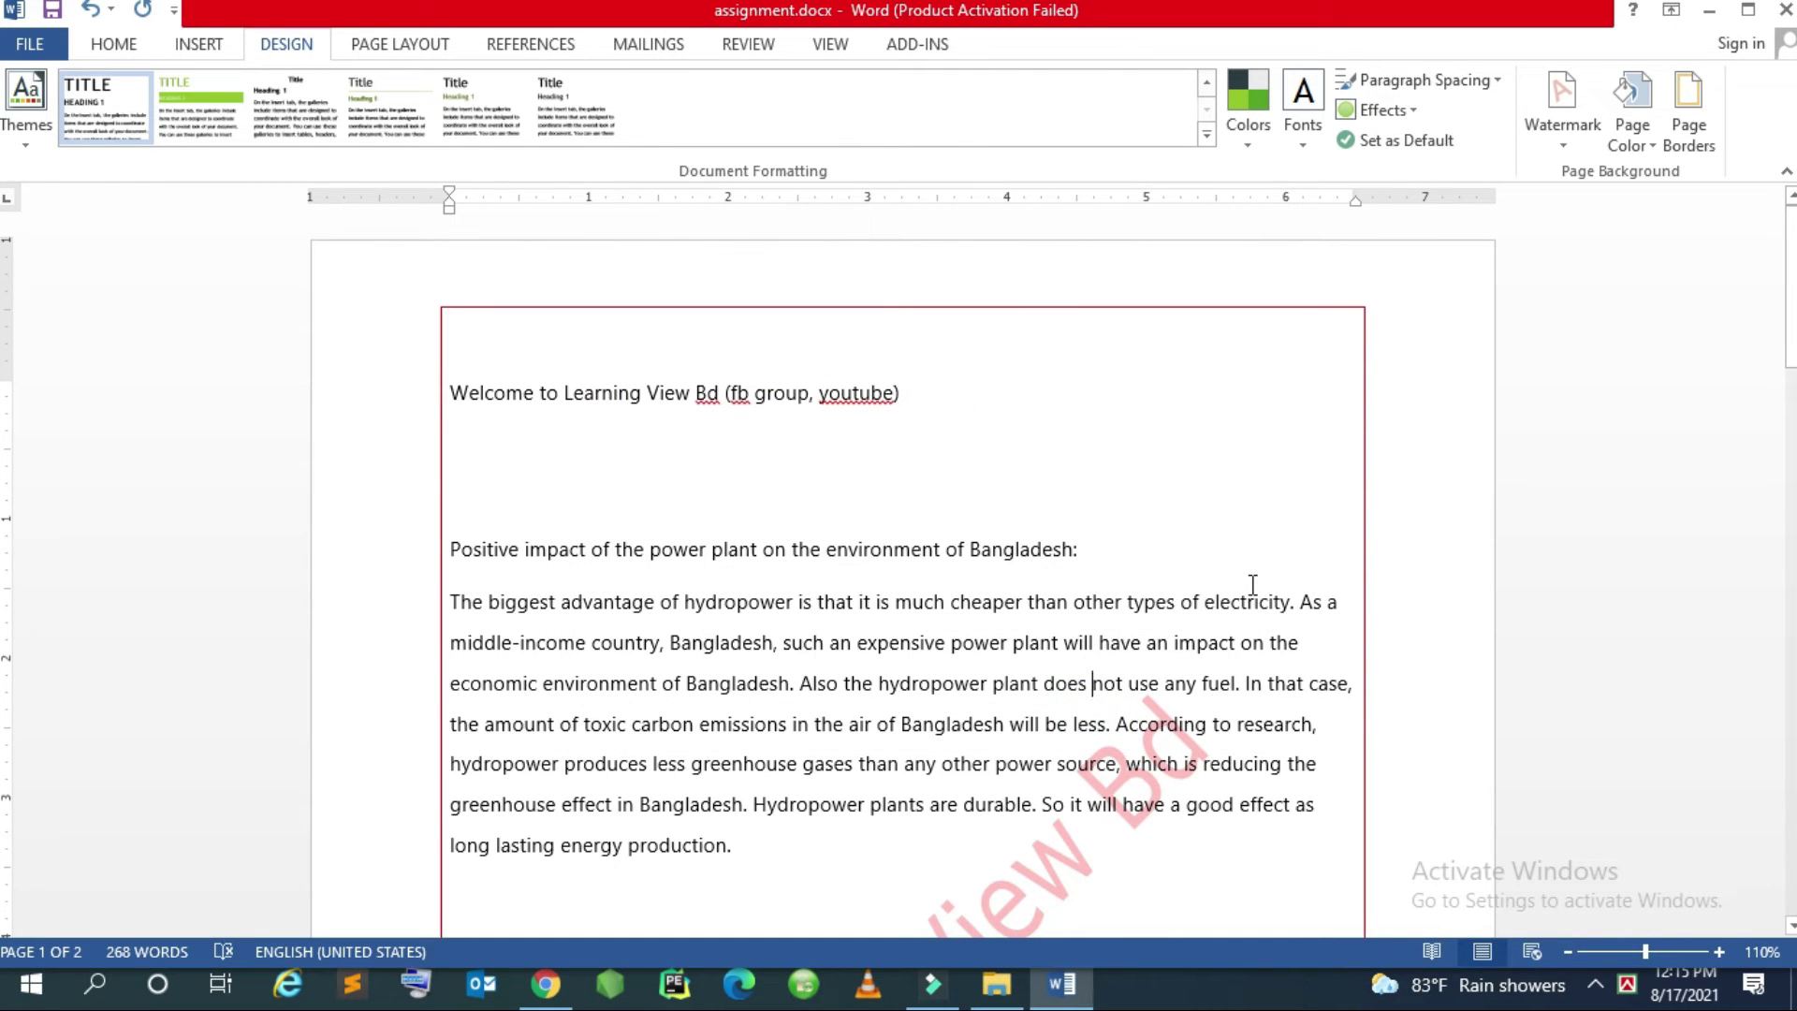
Widen the red page border line to 6 pt
click(1690, 121)
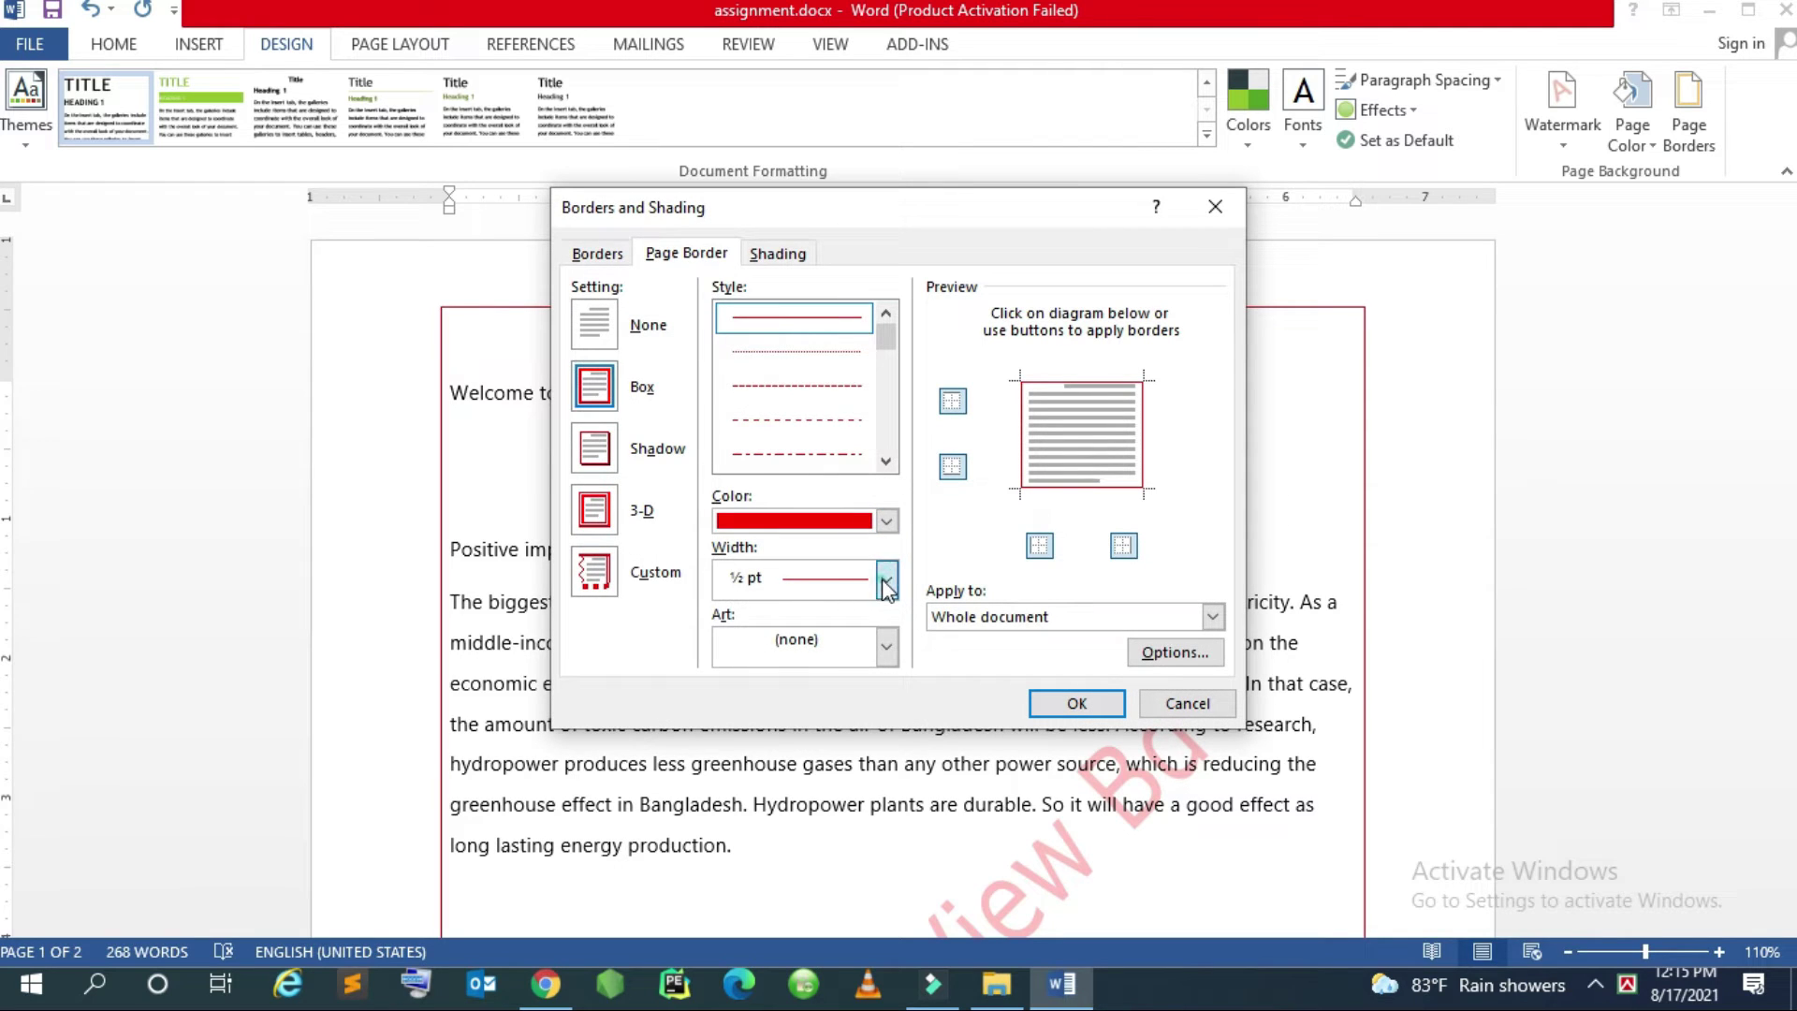
click(885, 580)
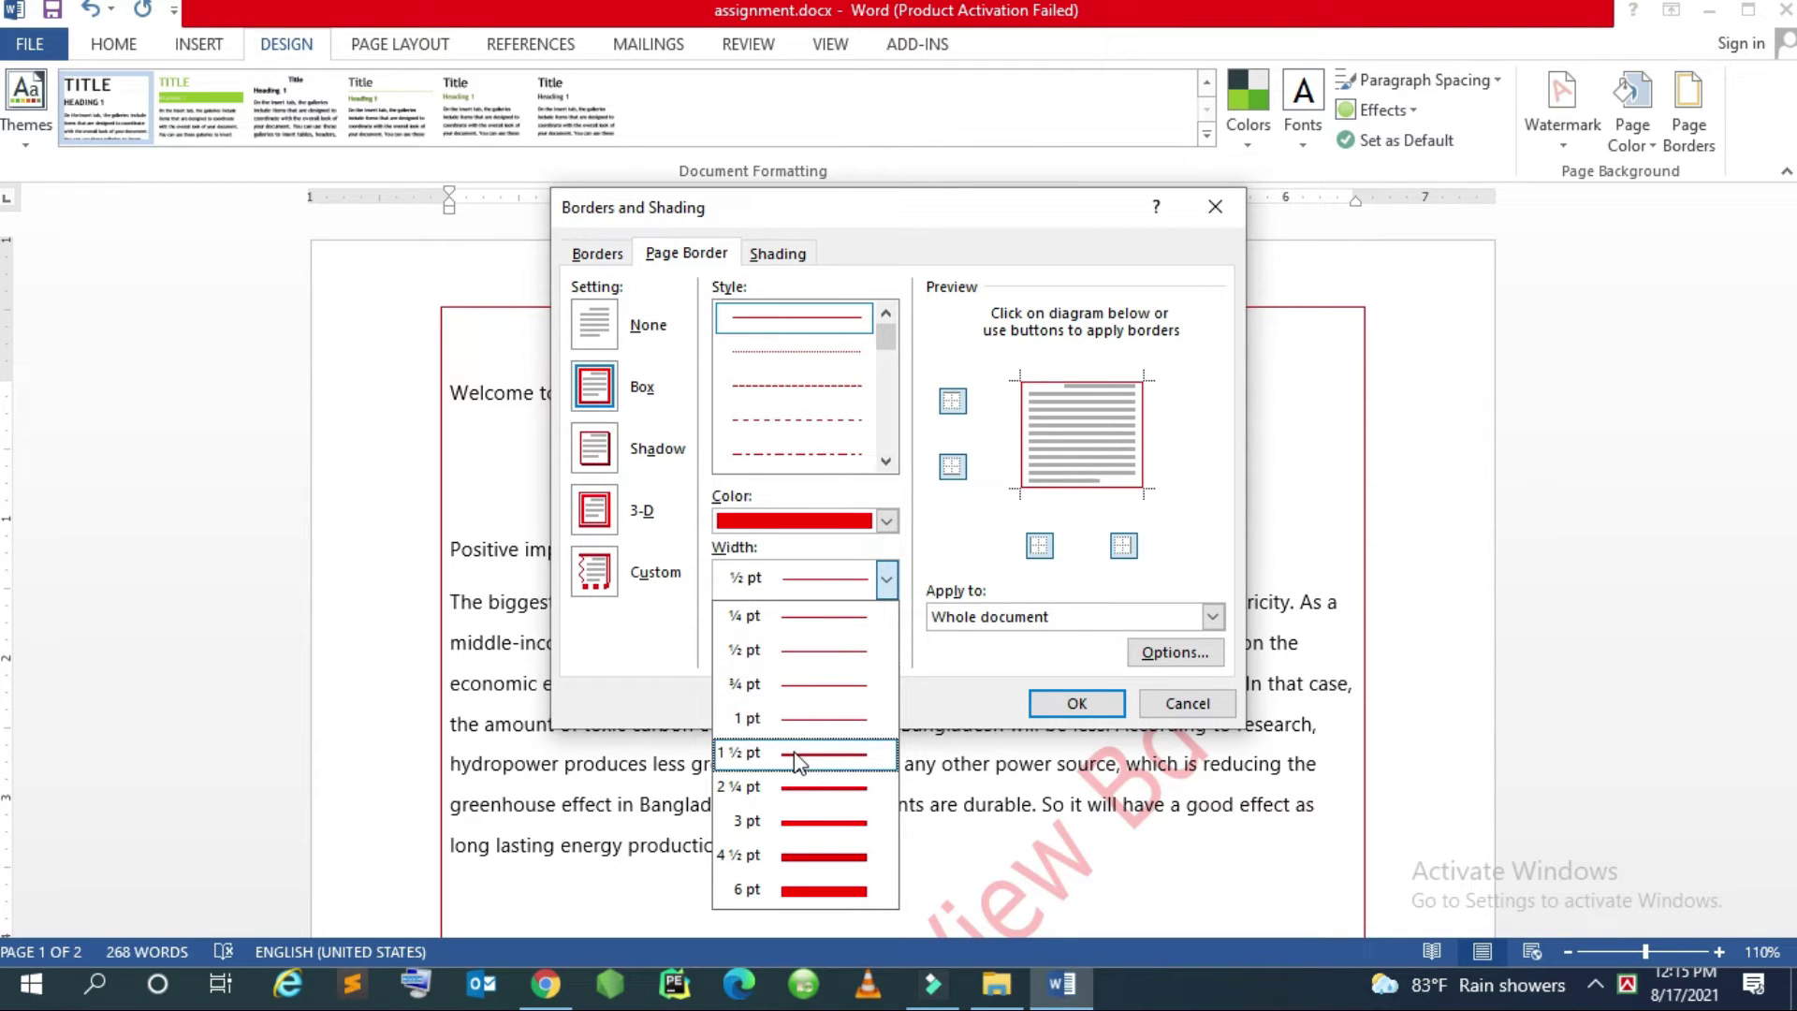
click(823, 890)
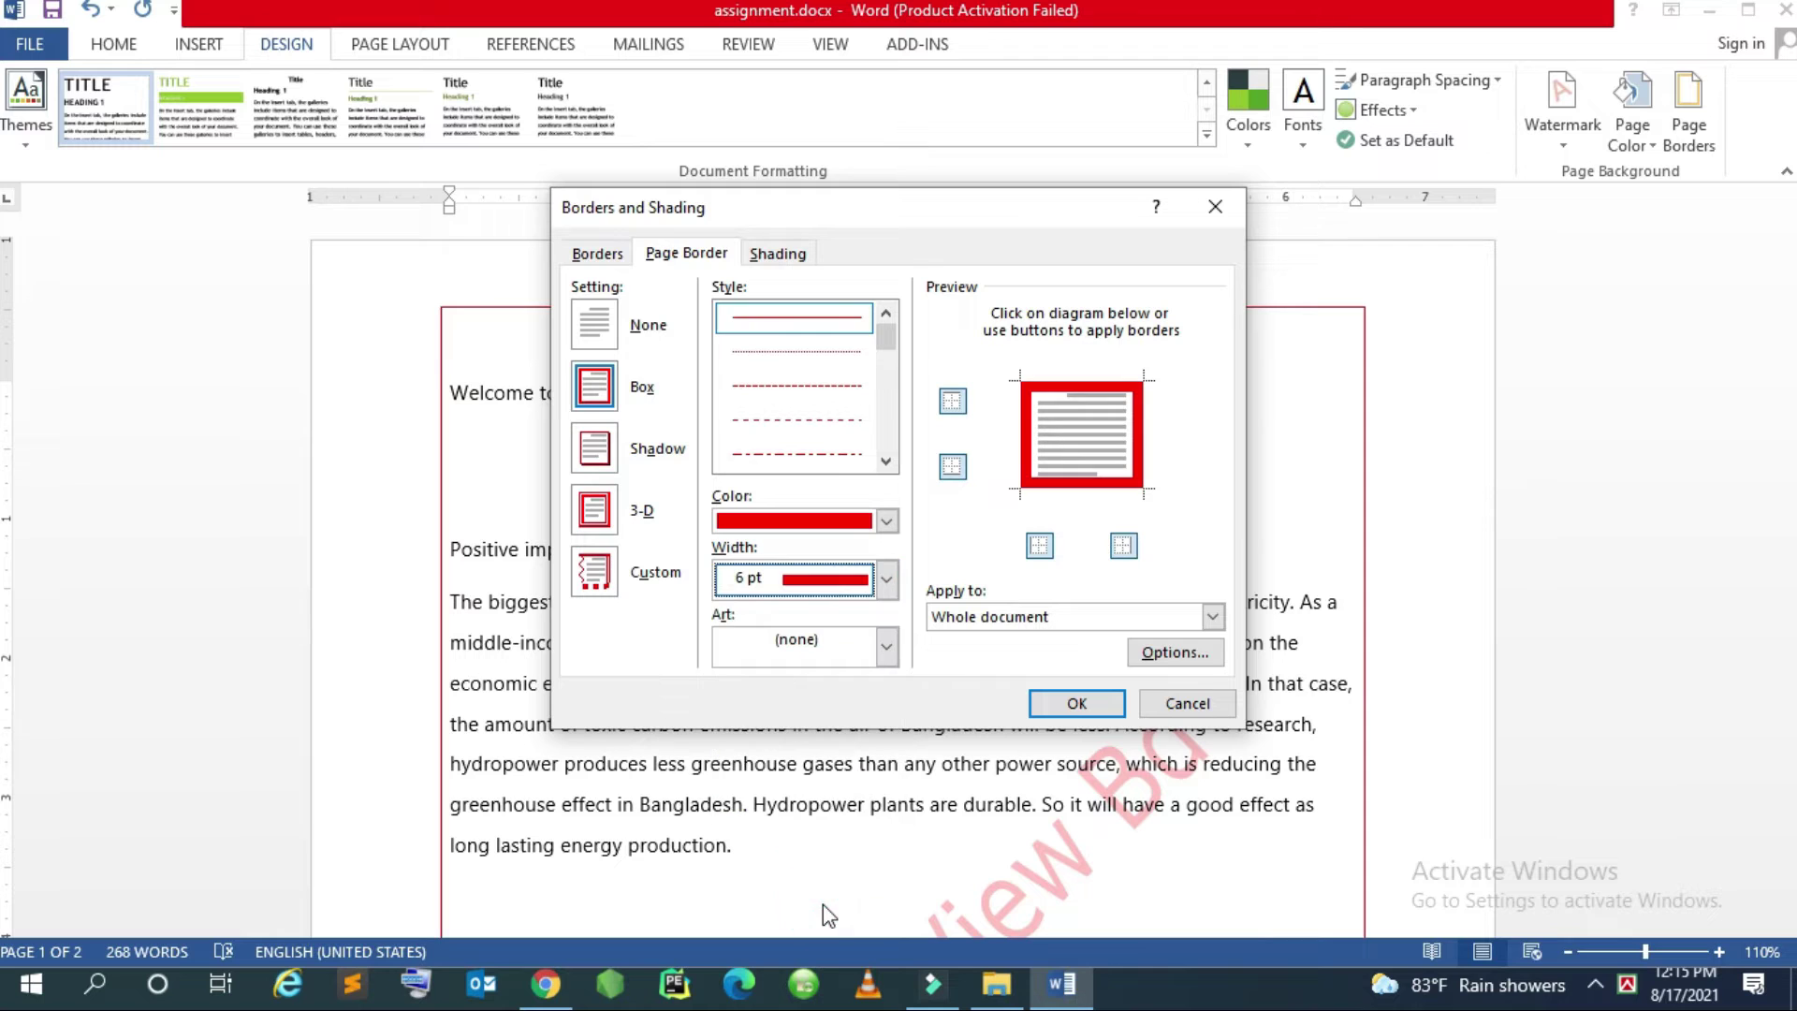
click(1084, 700)
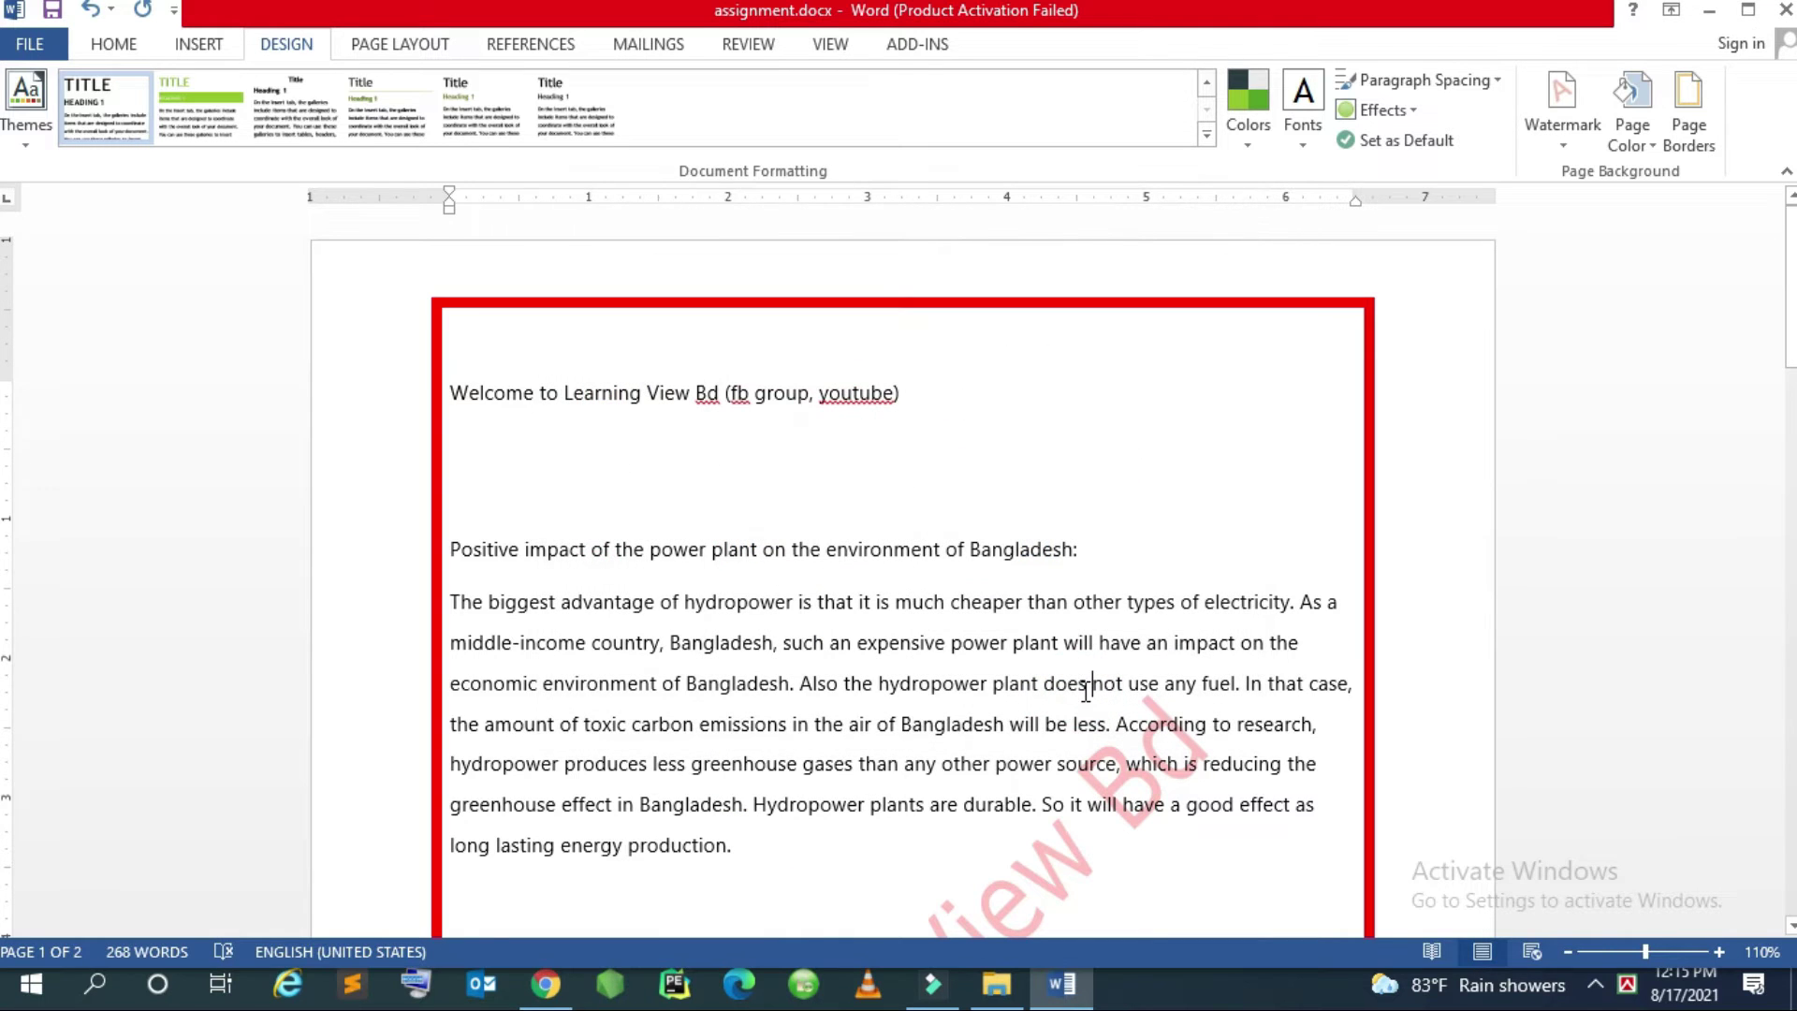
Switch the page border to the bird picture art for the whole document
click(1689, 121)
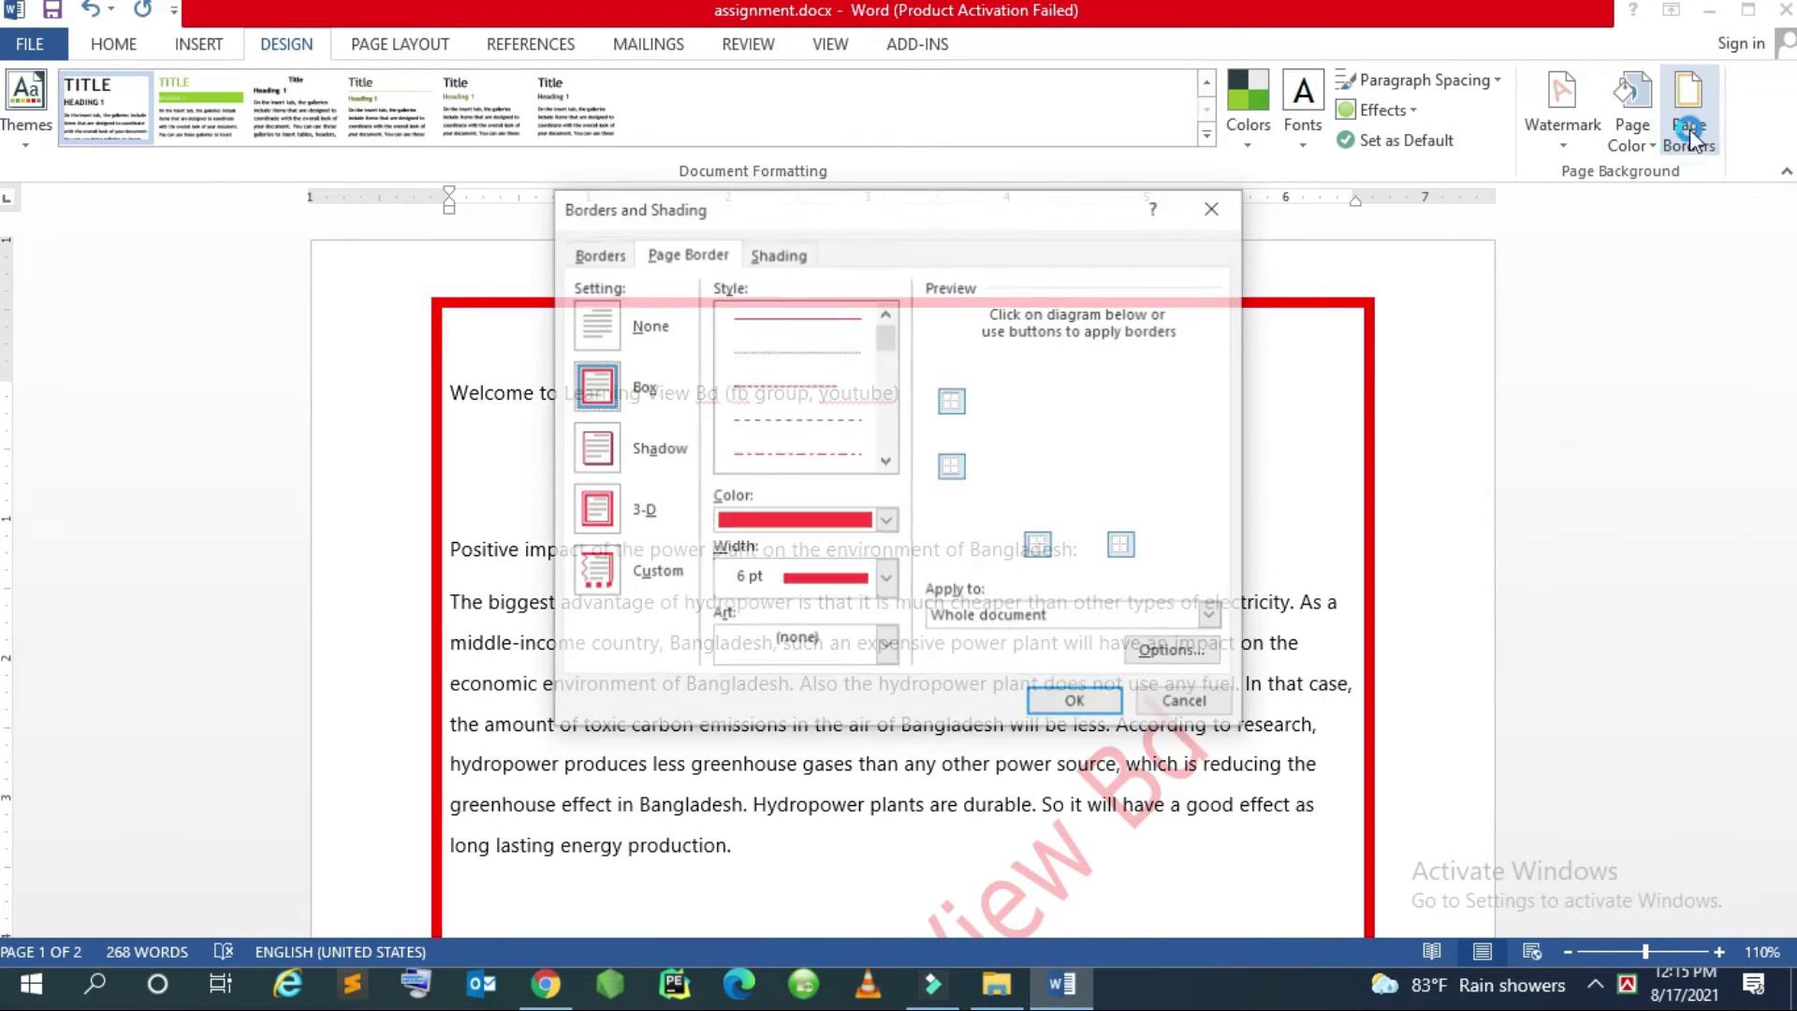
click(888, 645)
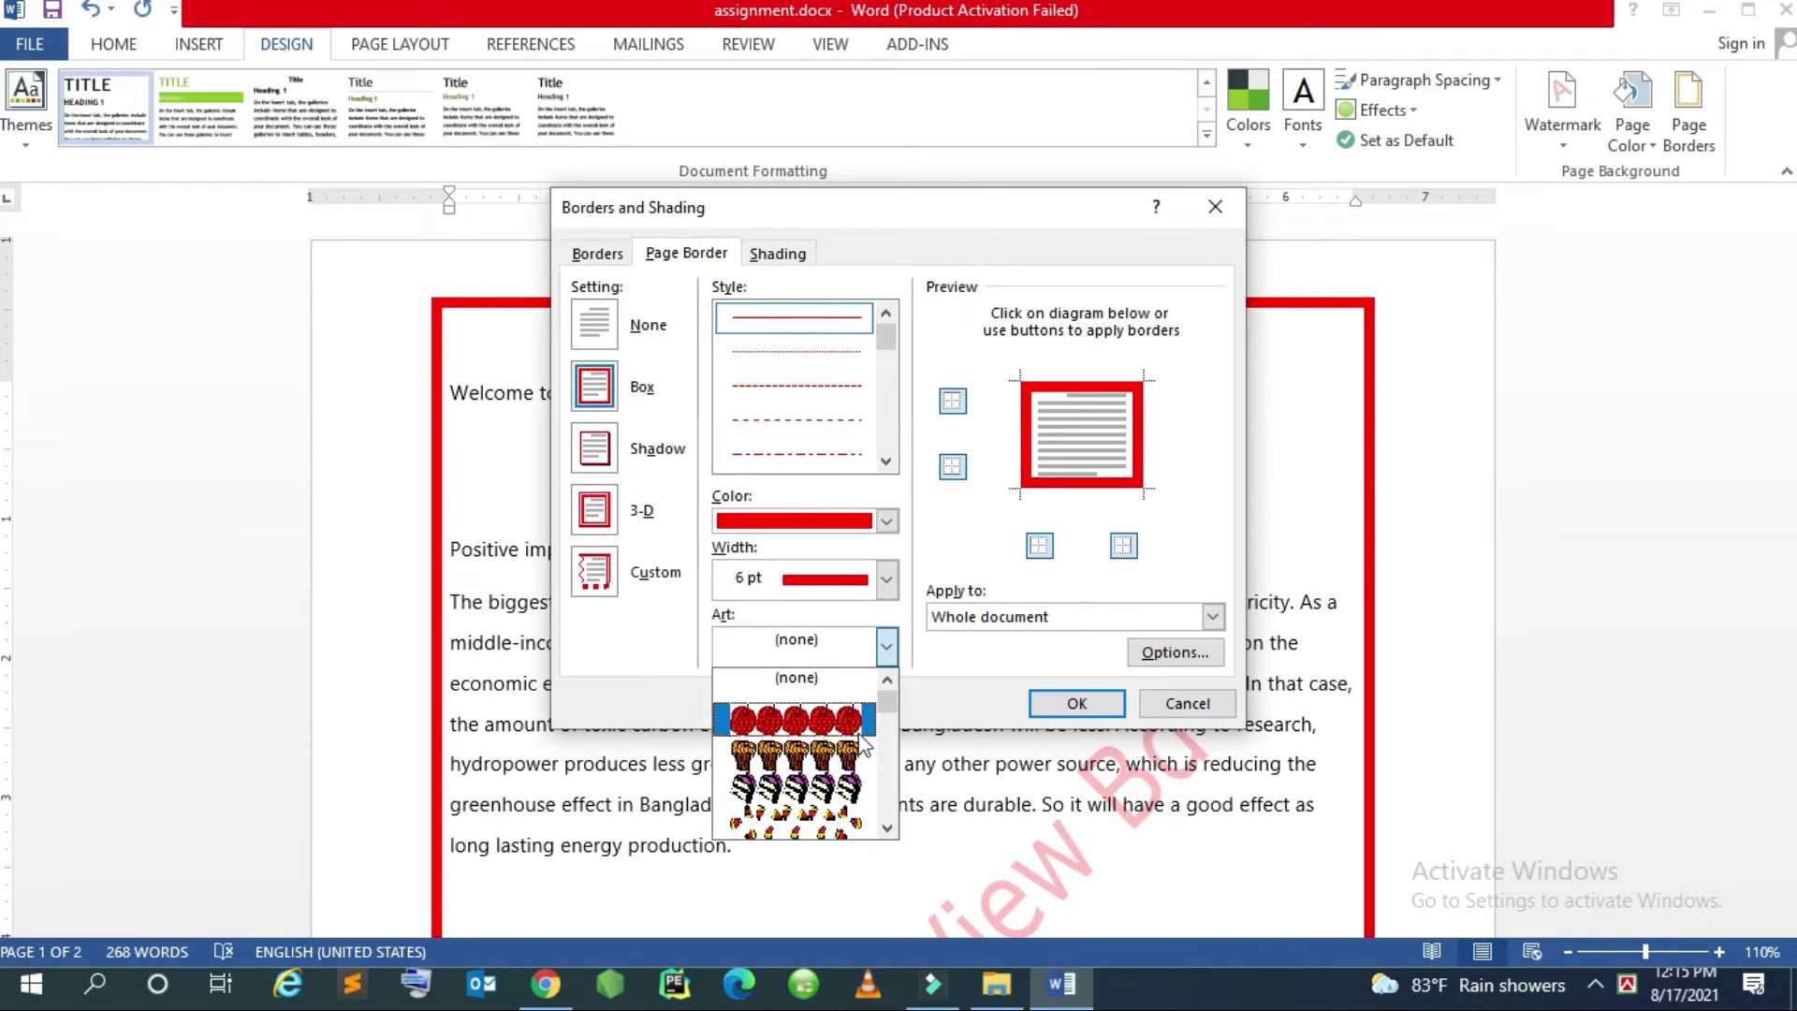
click(887, 827)
click(887, 827)
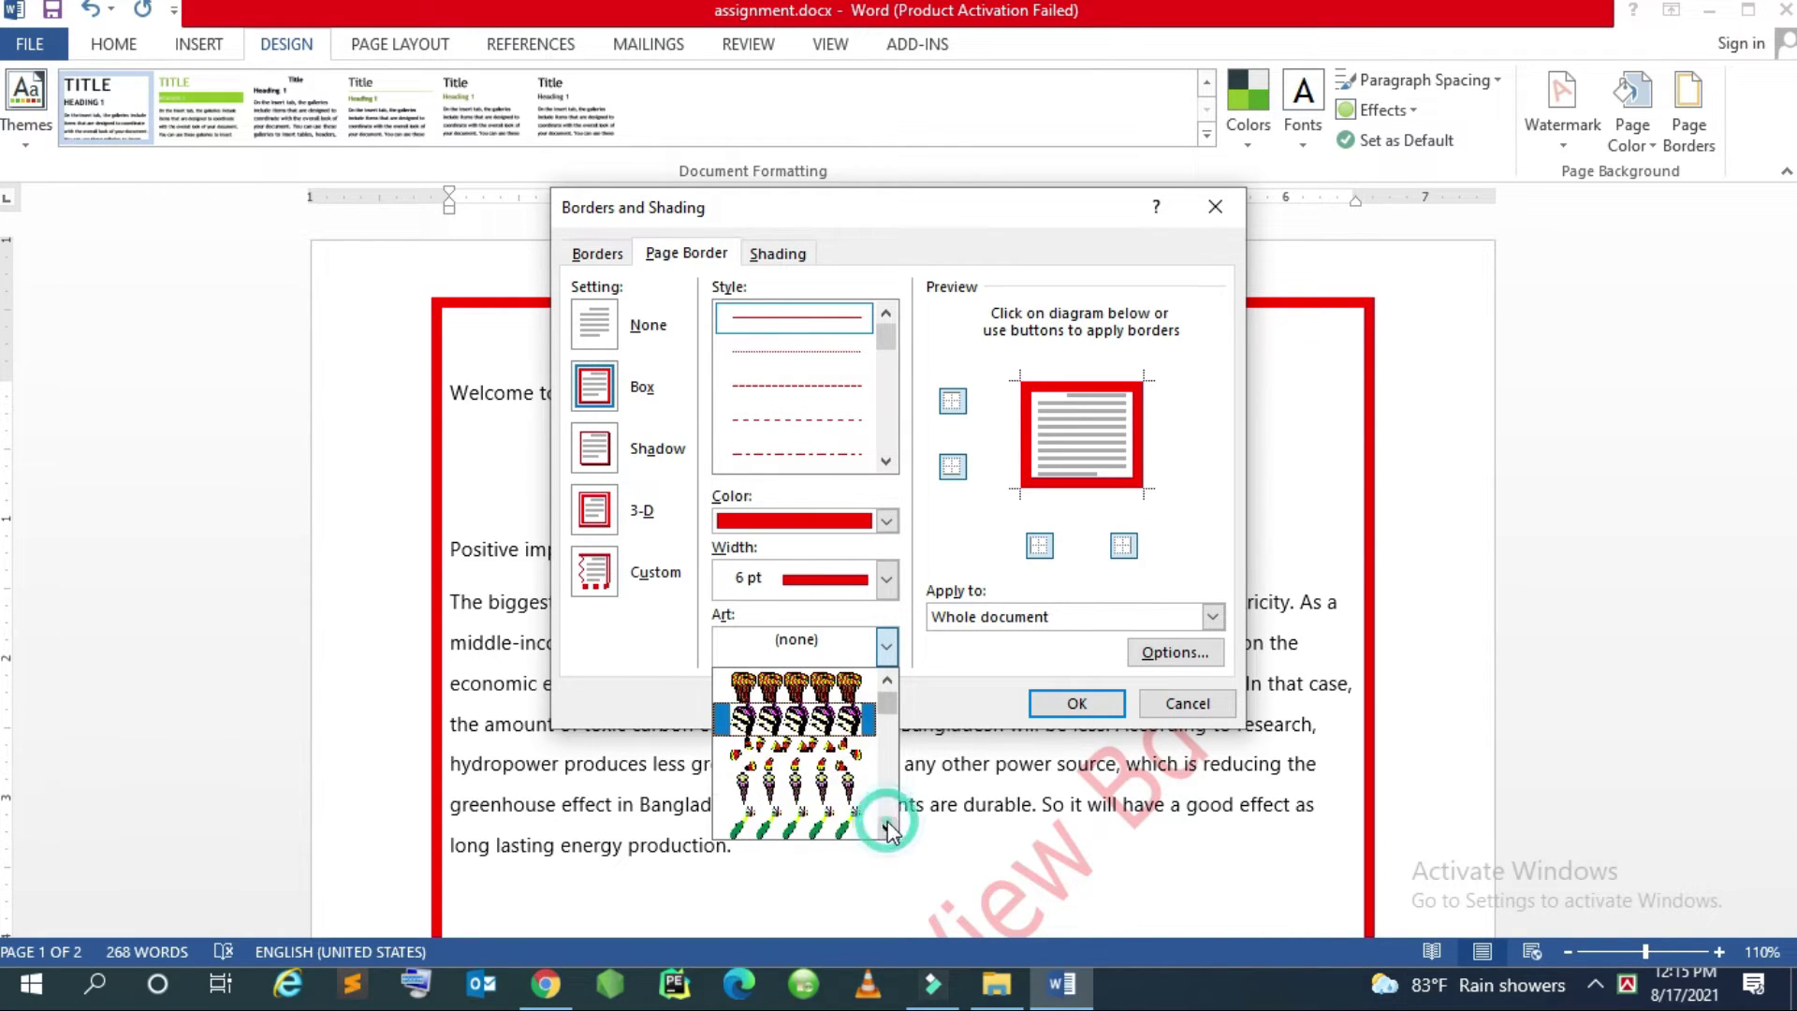
click(887, 827)
click(887, 827)
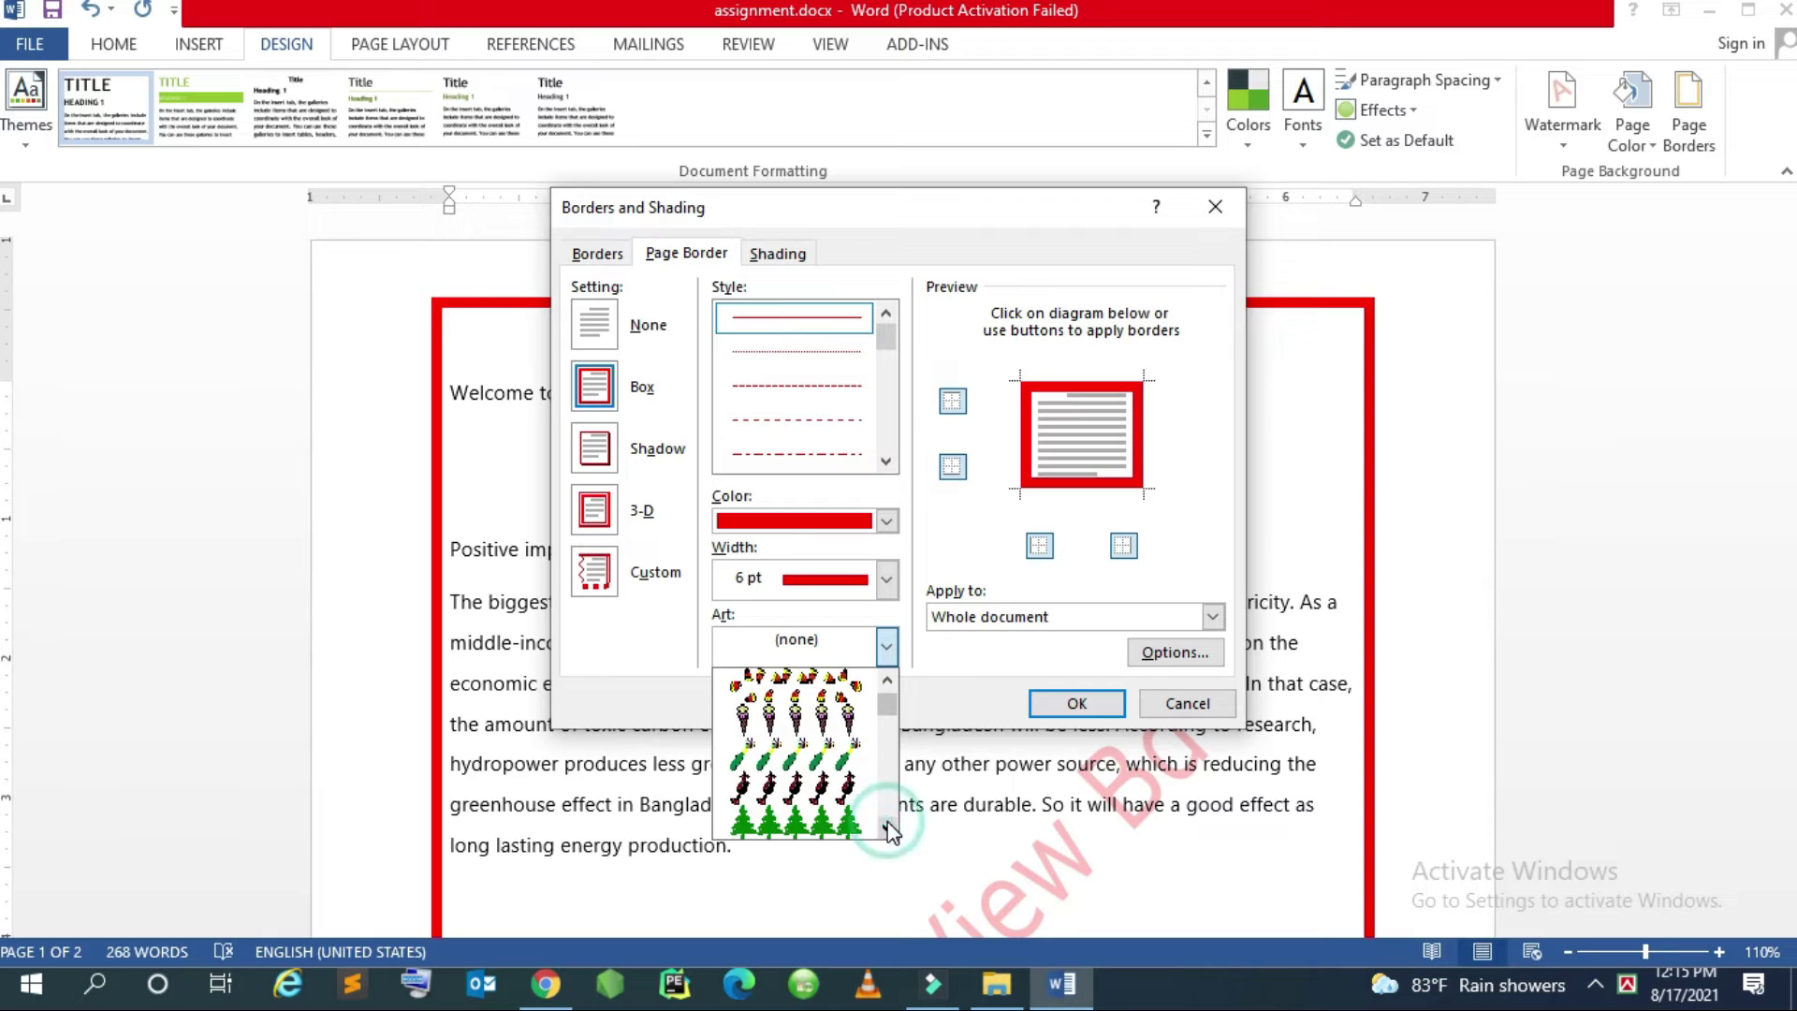
click(803, 791)
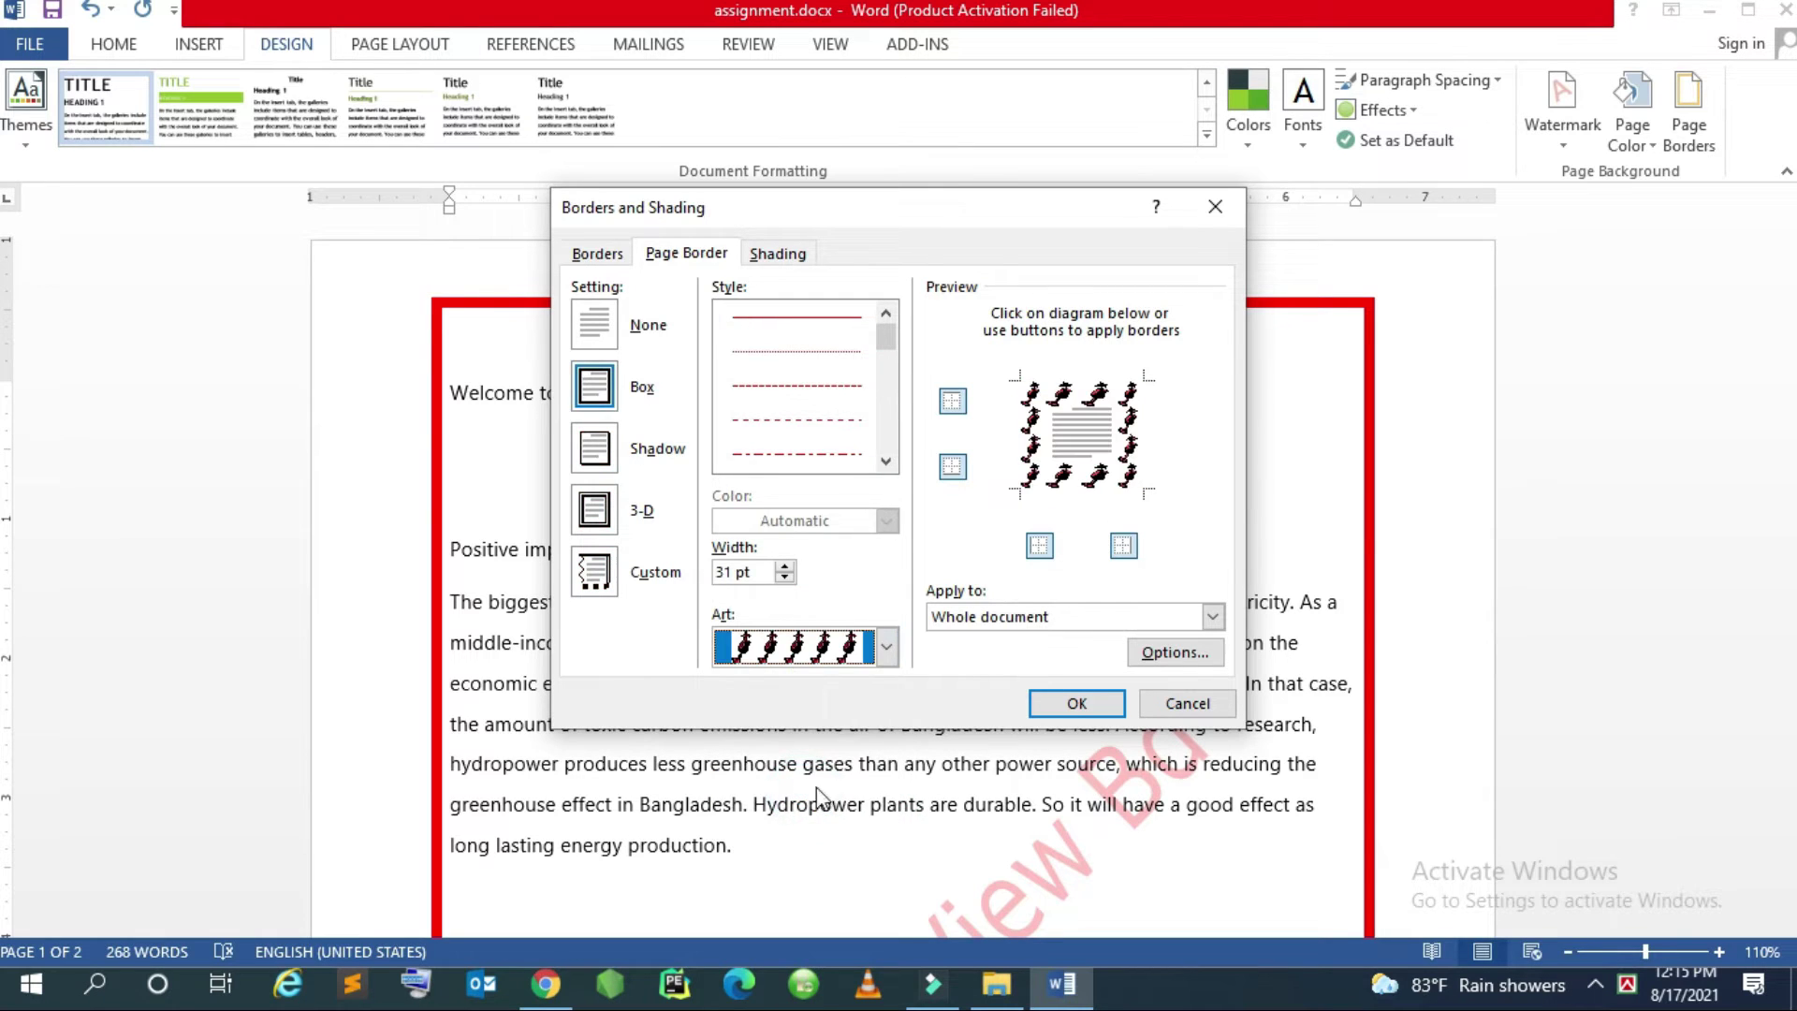
click(1061, 714)
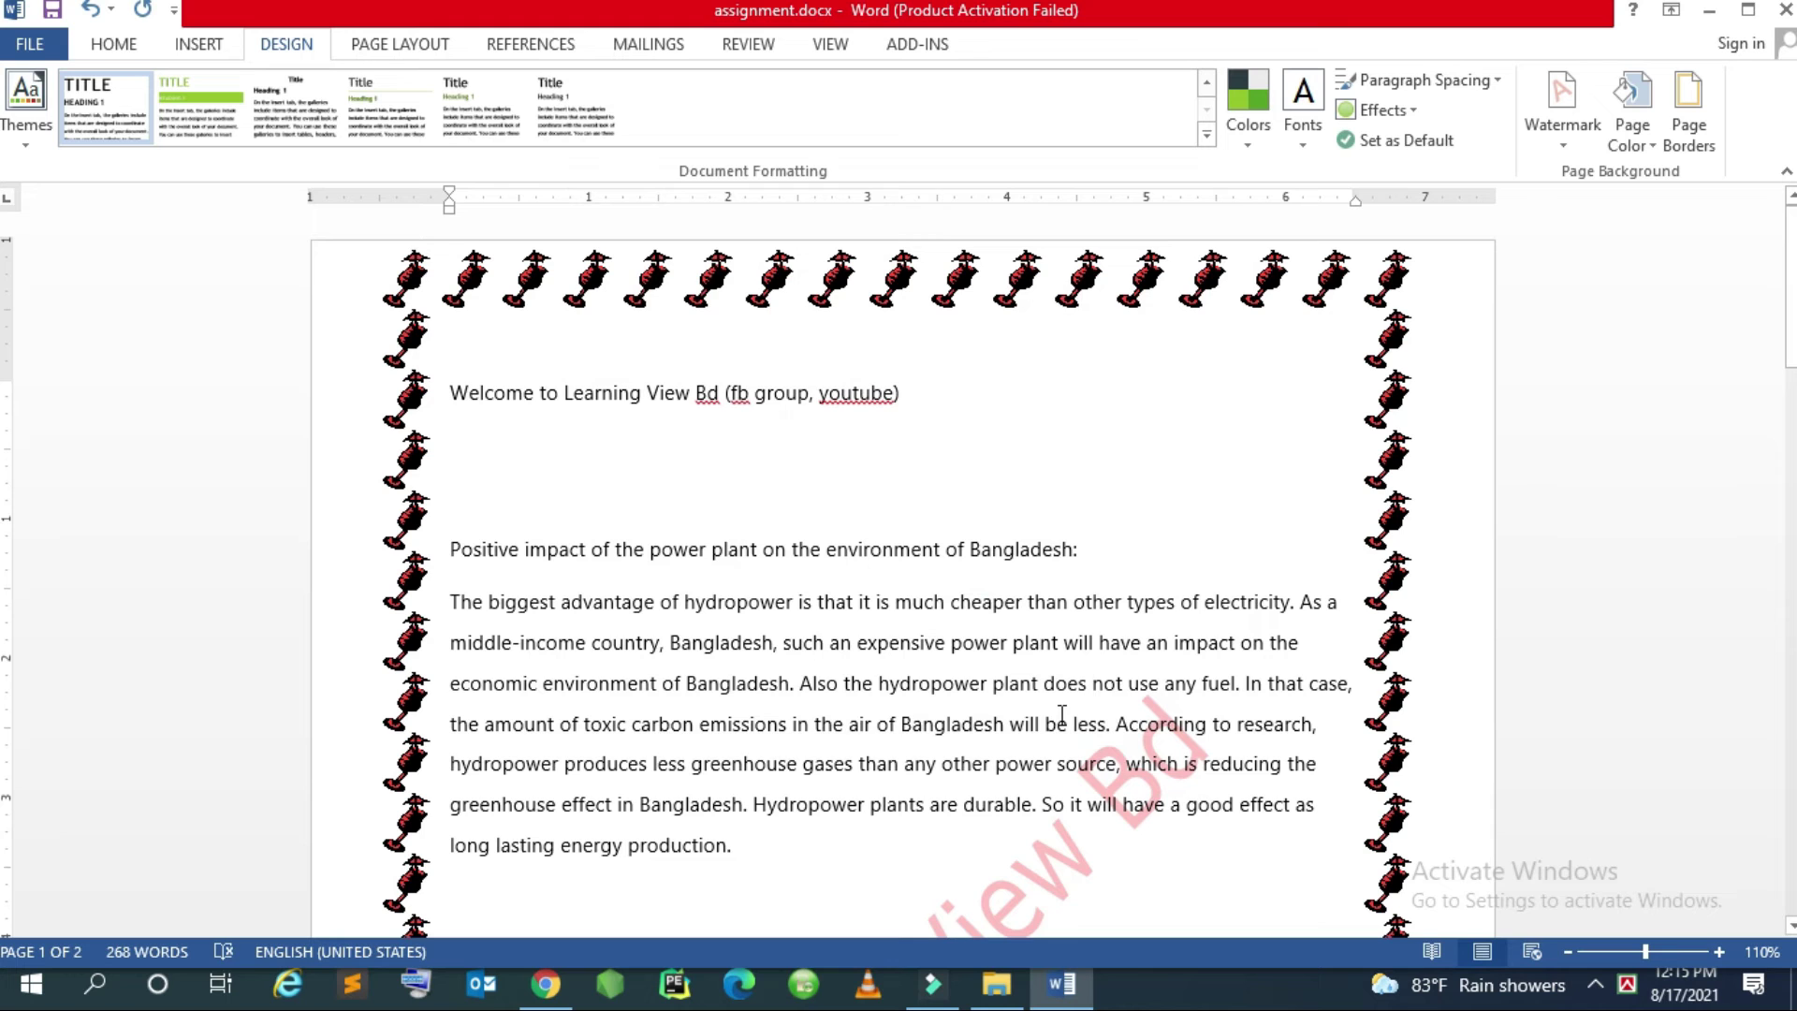
Scroll through the document to check the art border on page 2
scroll(1062, 714, down, 5)
scroll(1062, 714, down, 5)
scroll(1062, 715, down, 5)
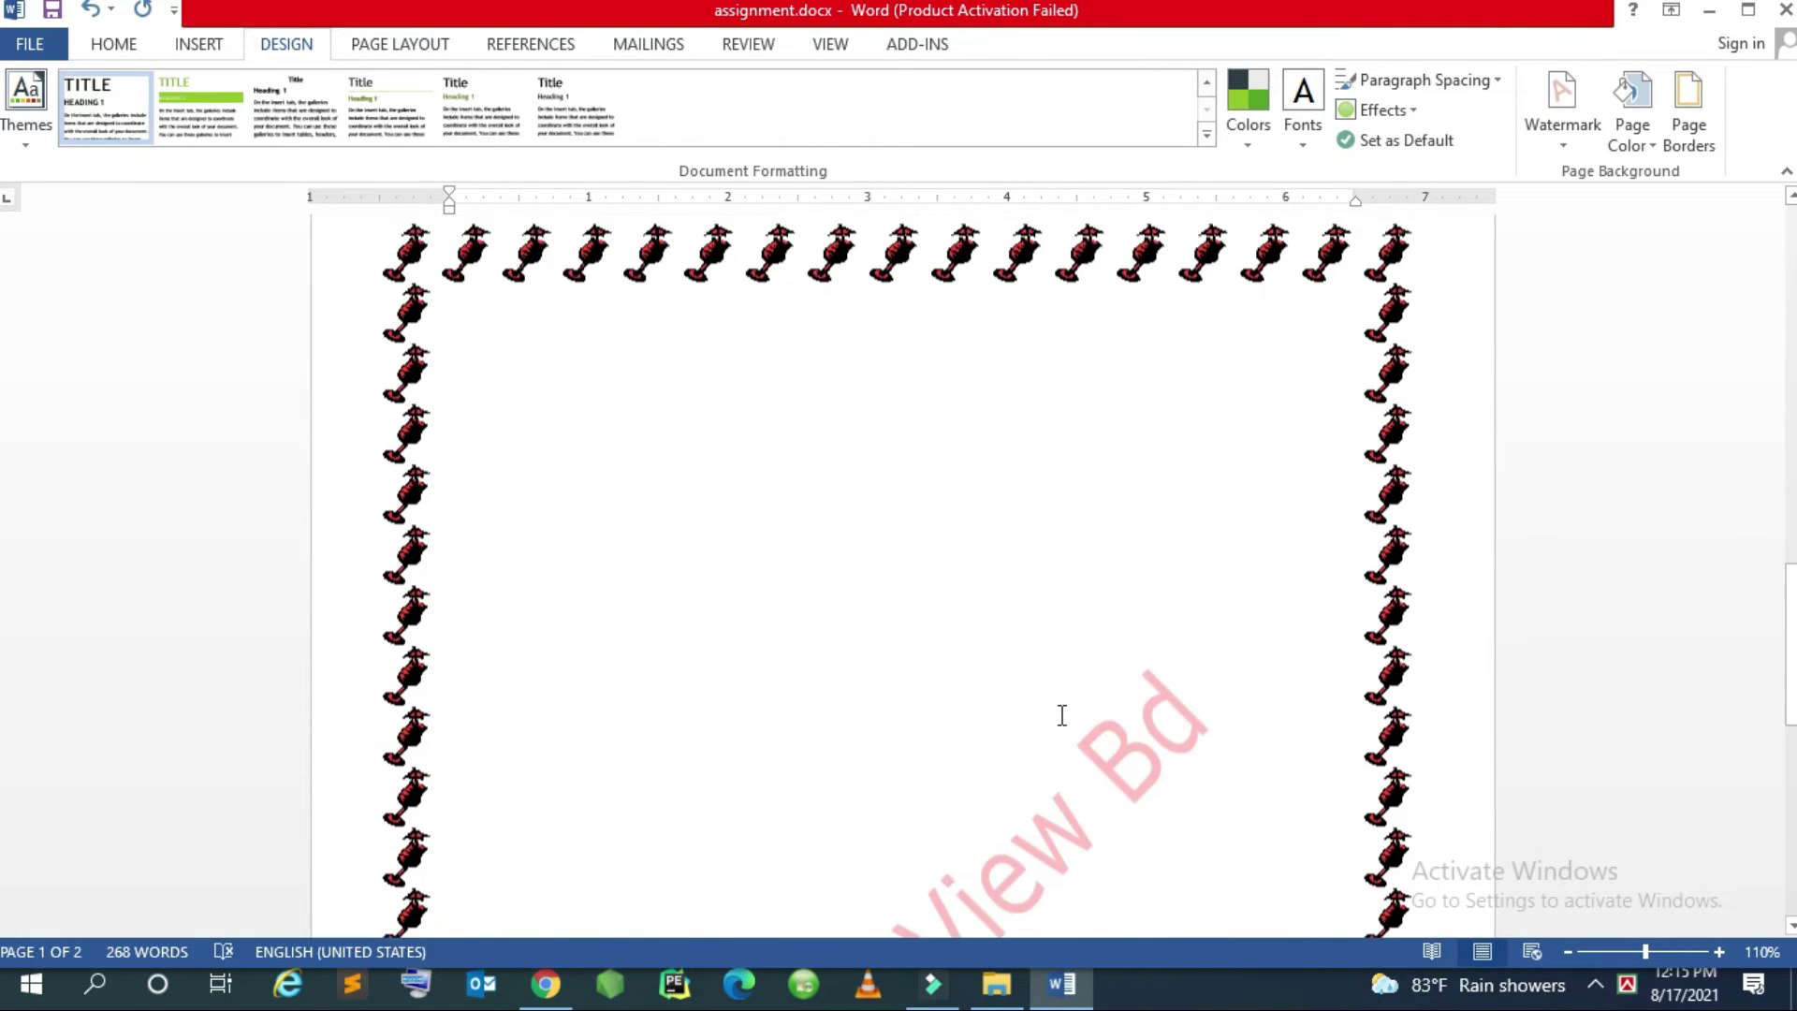
scroll(1062, 715, down, 5)
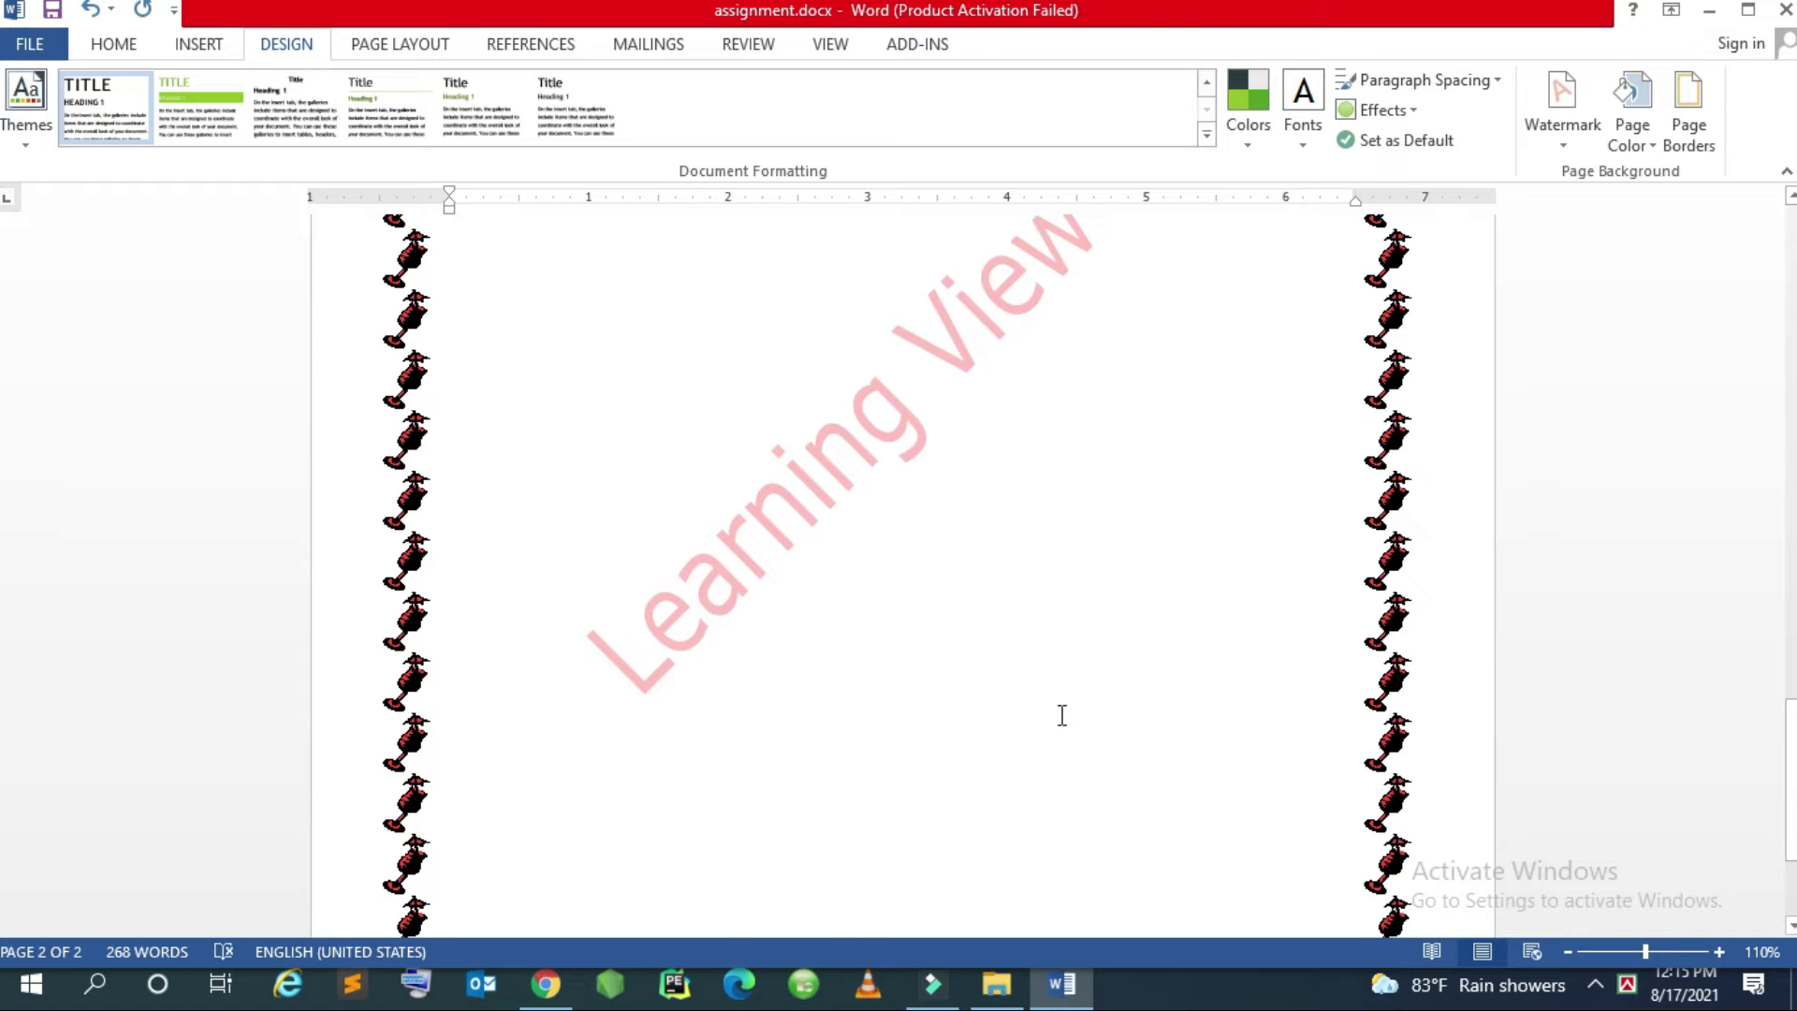
scroll(1062, 715, up, 15)
scroll(1062, 715, up, 2)
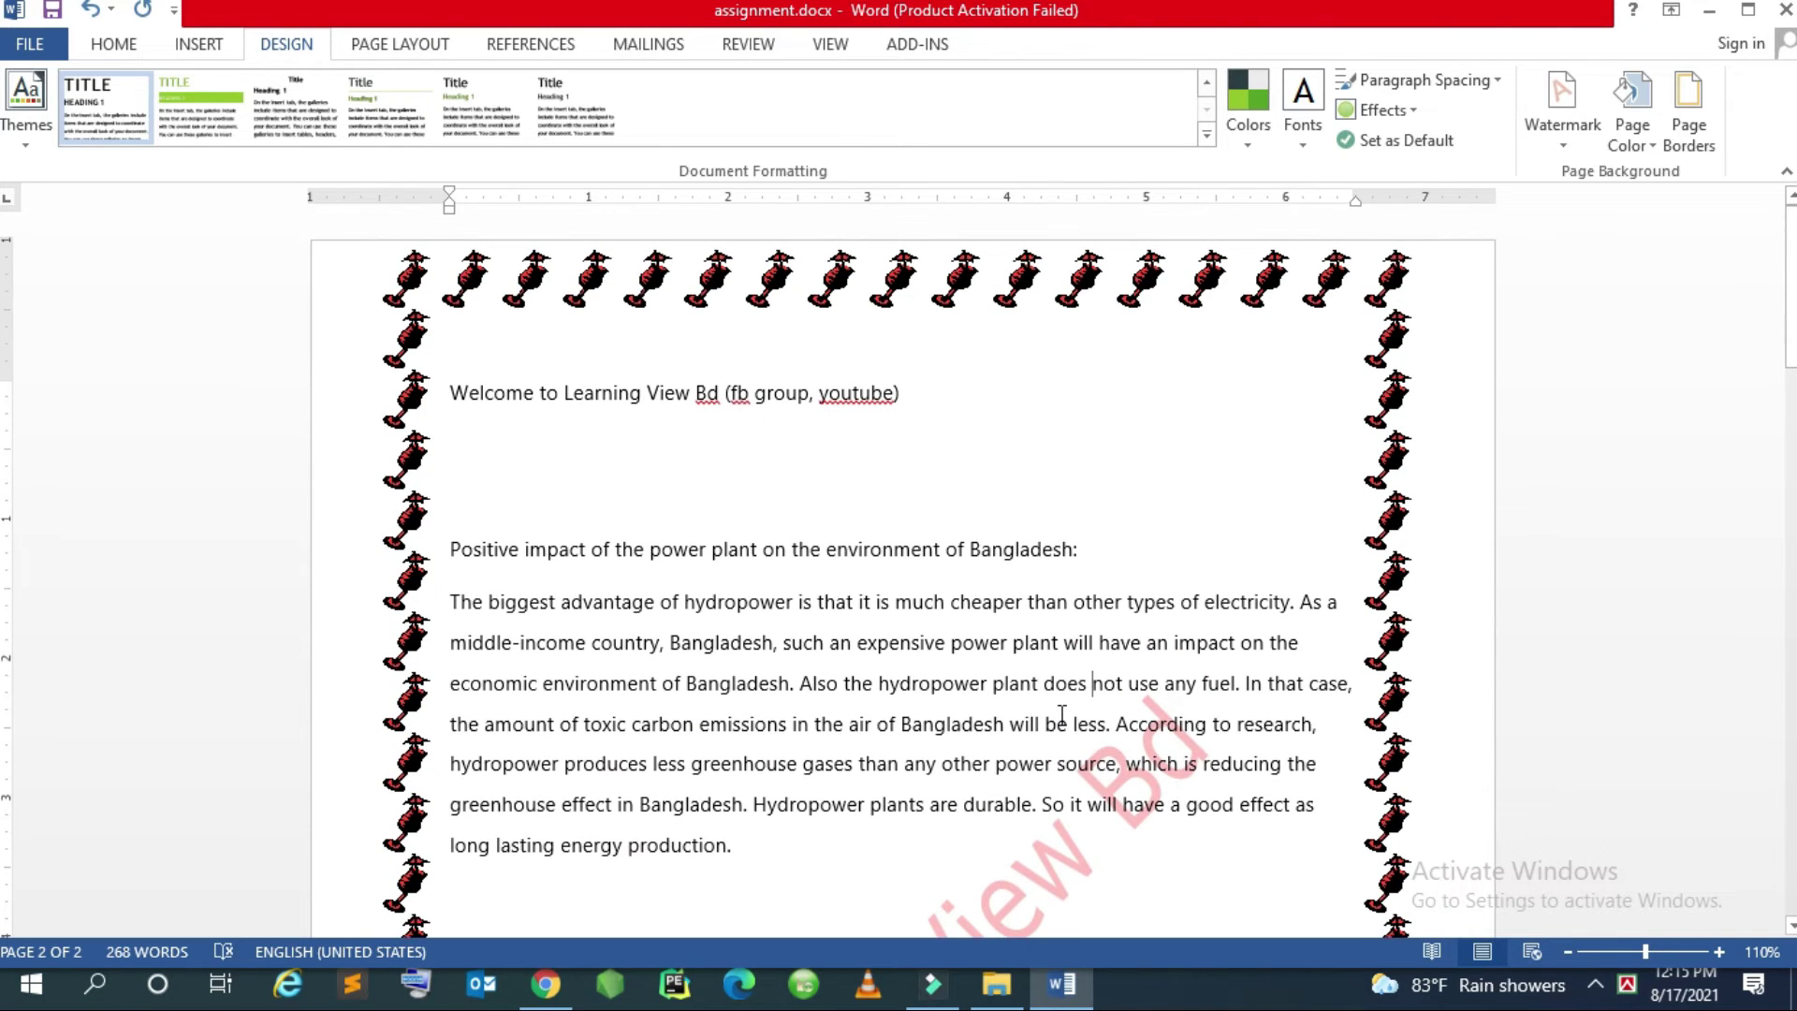
Apply gold-yellow paragraph shading to the hydropower advantage paragraph
click(1691, 131)
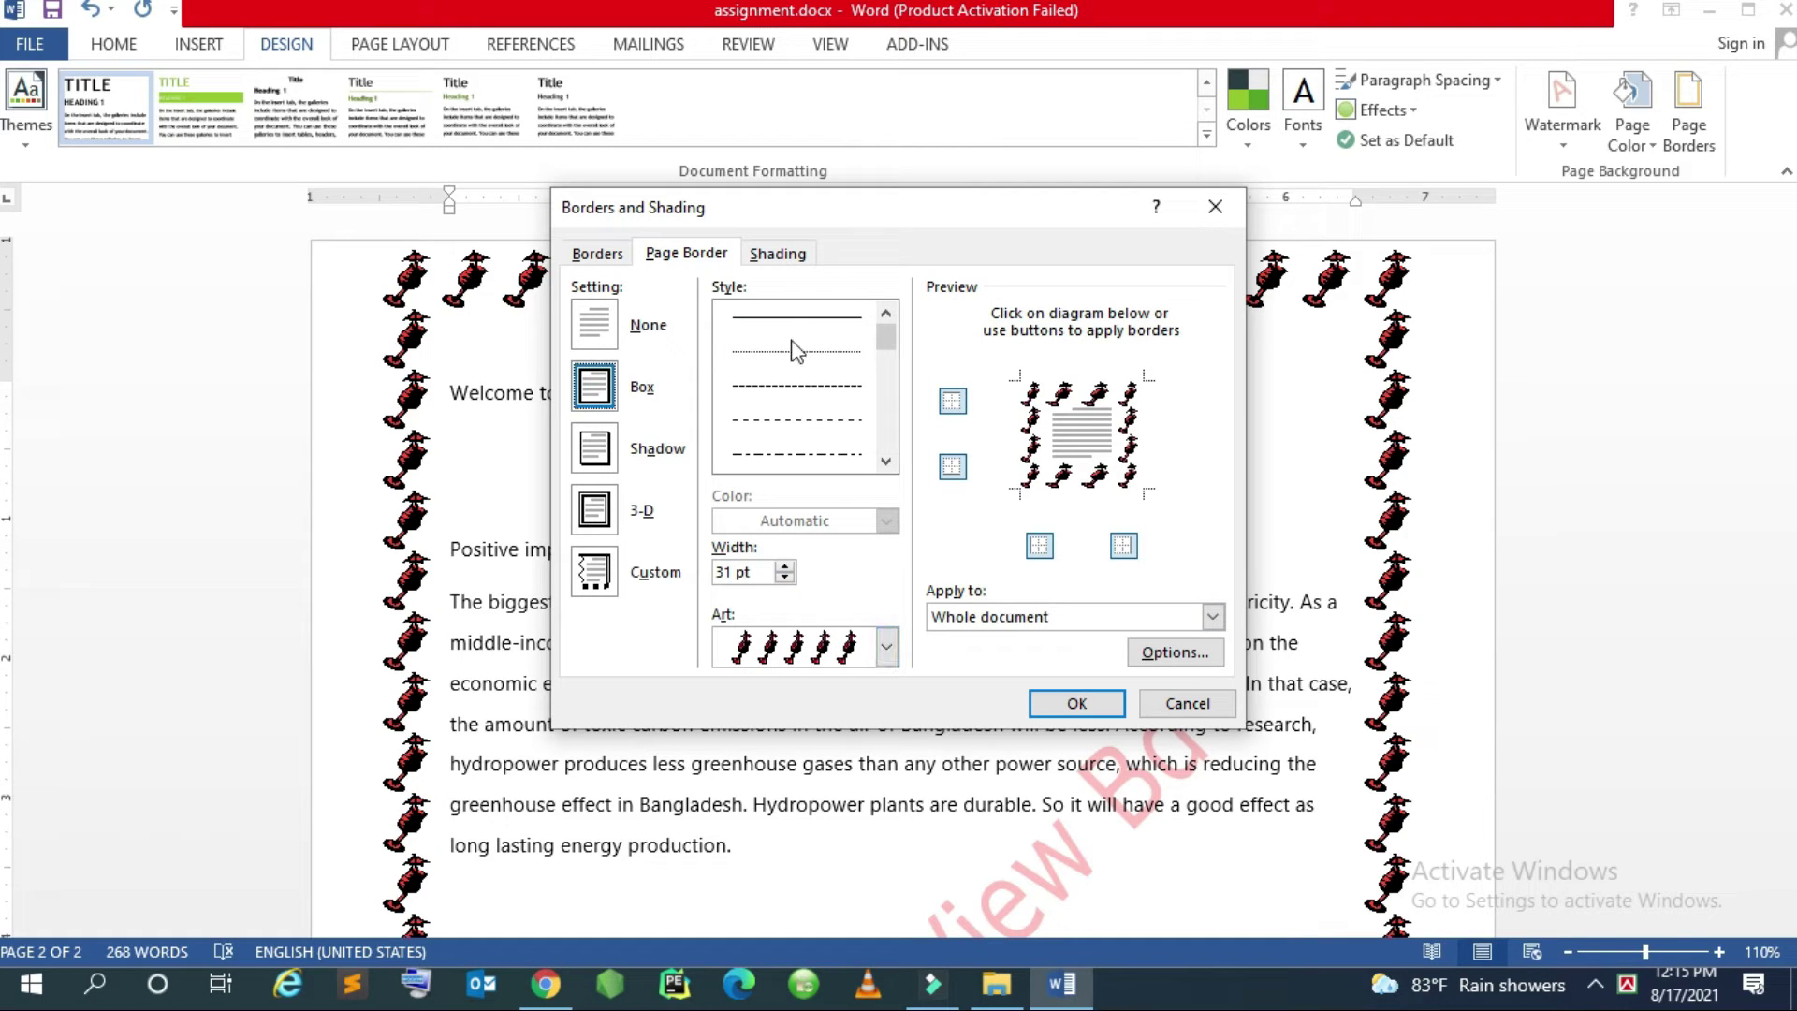
click(783, 257)
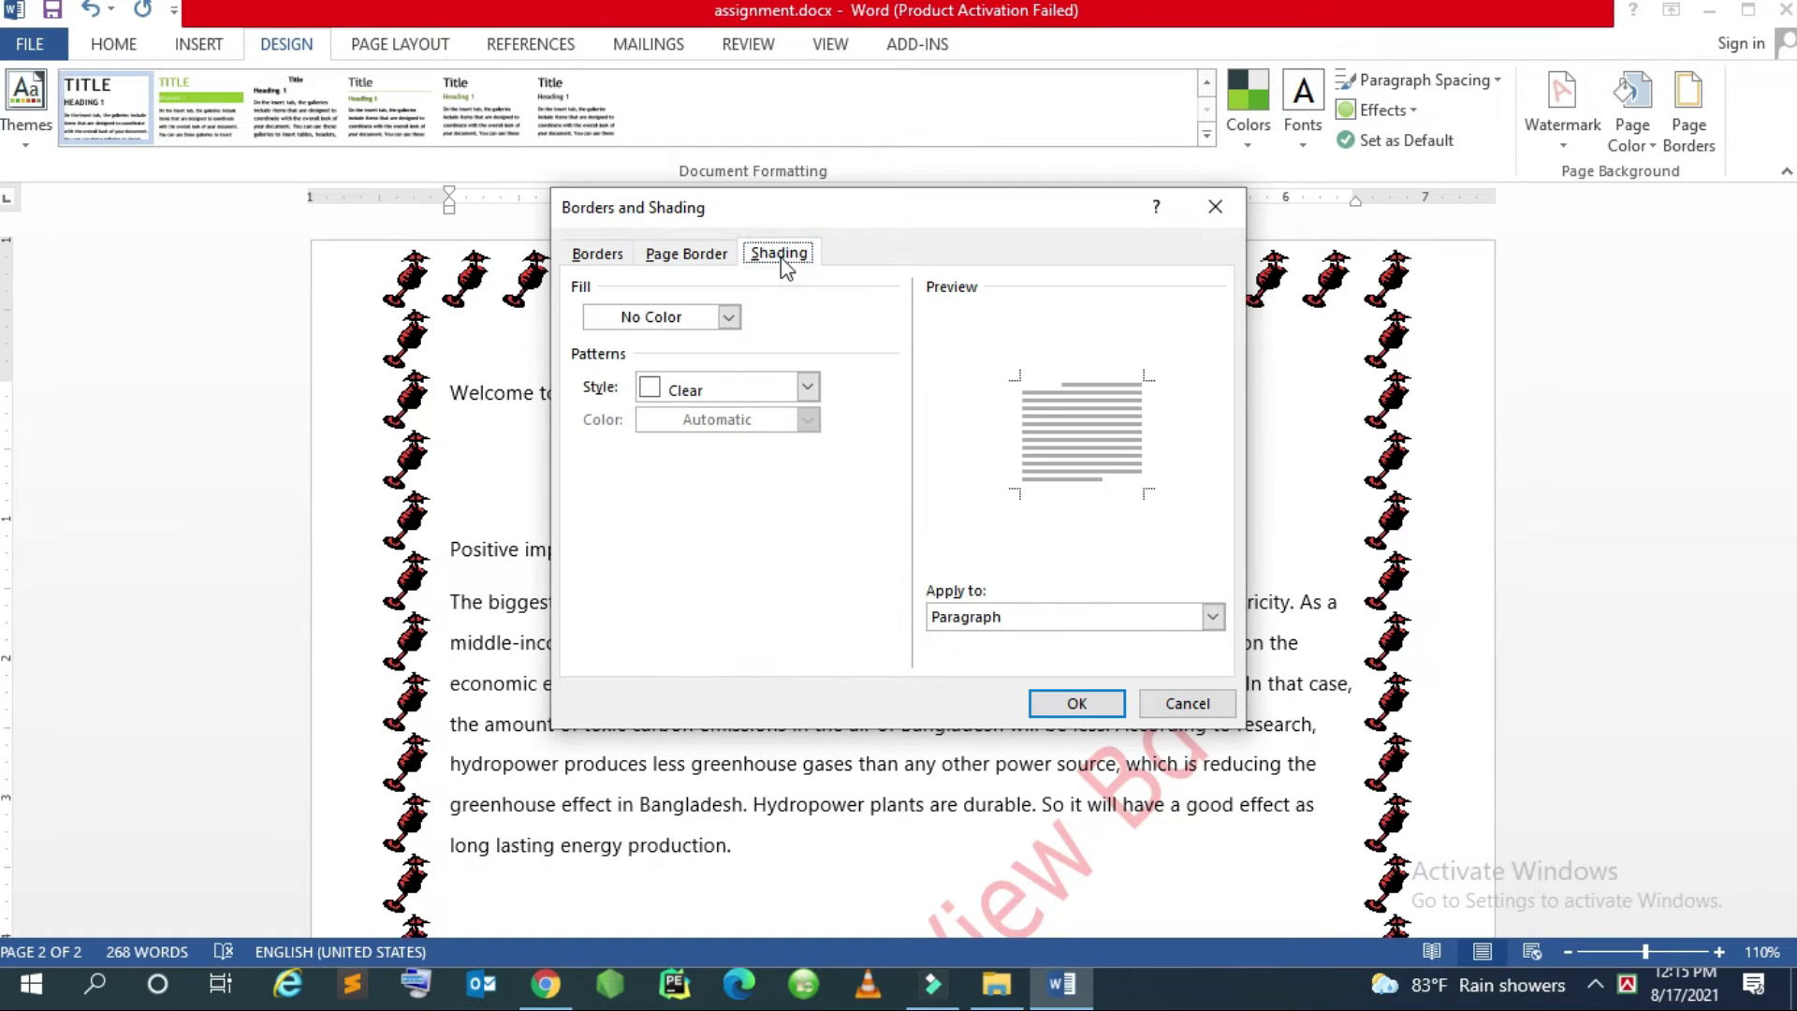
click(728, 317)
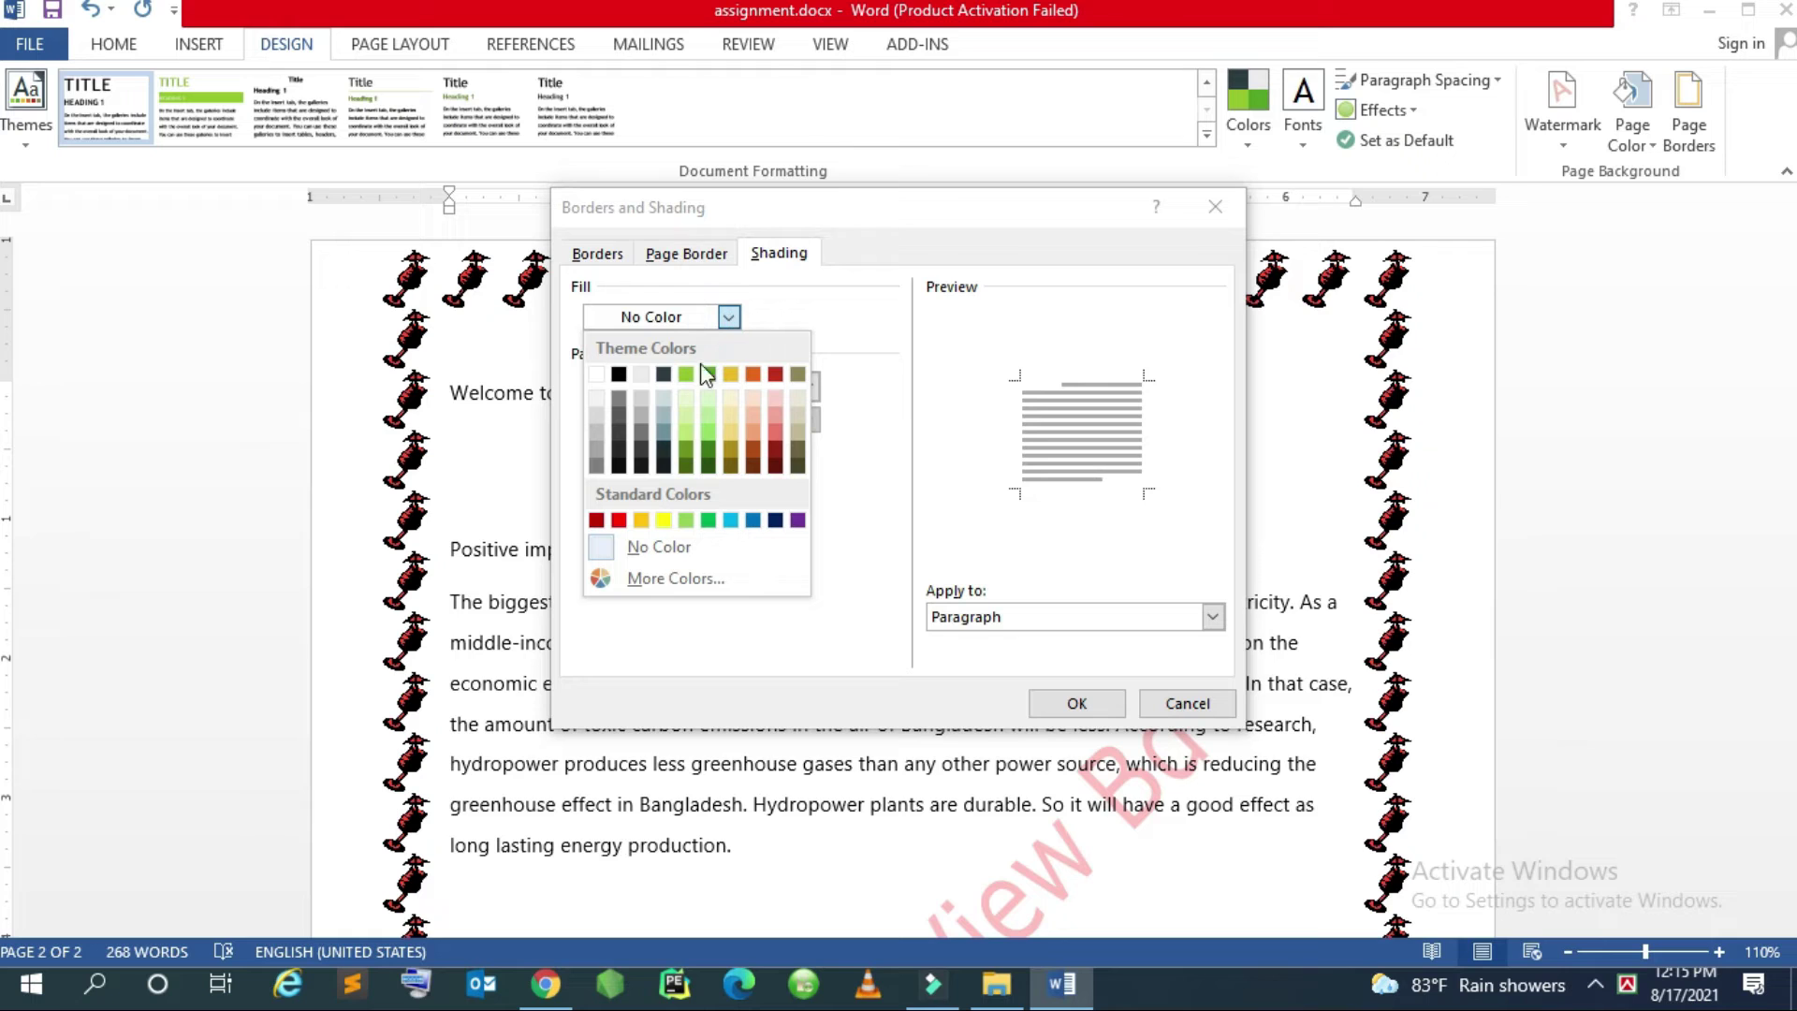
click(641, 519)
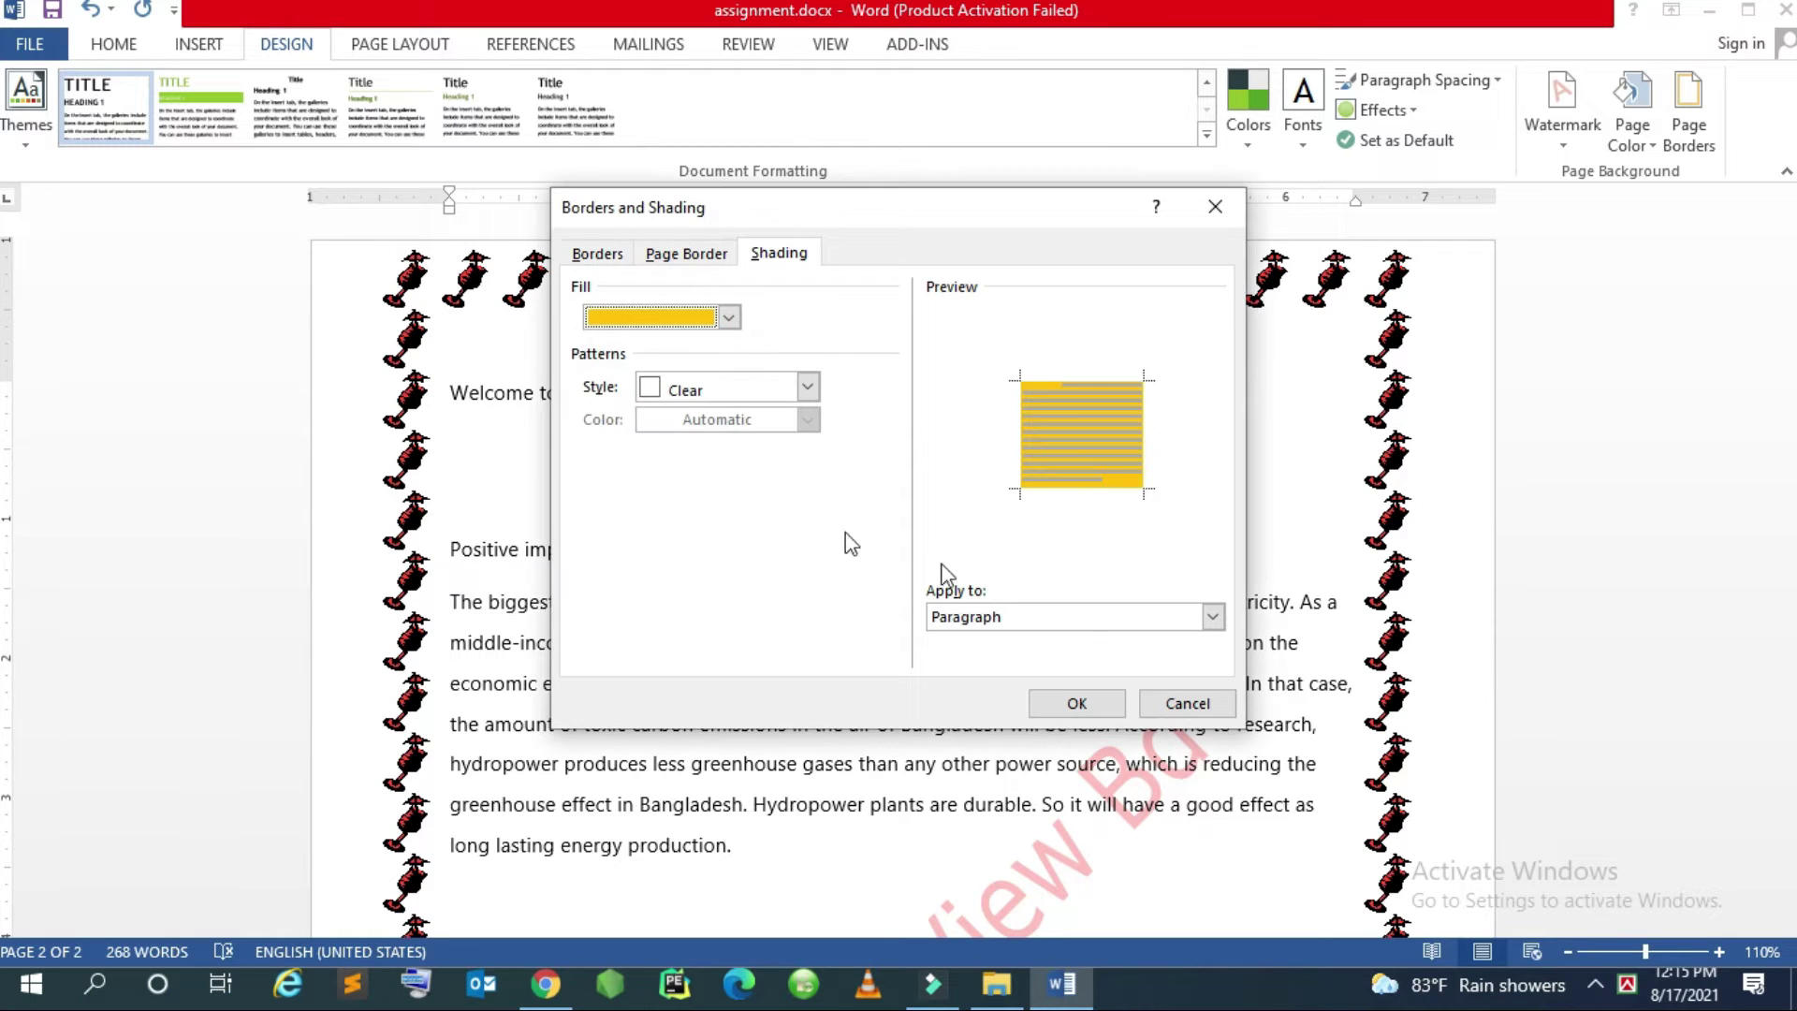
click(1077, 703)
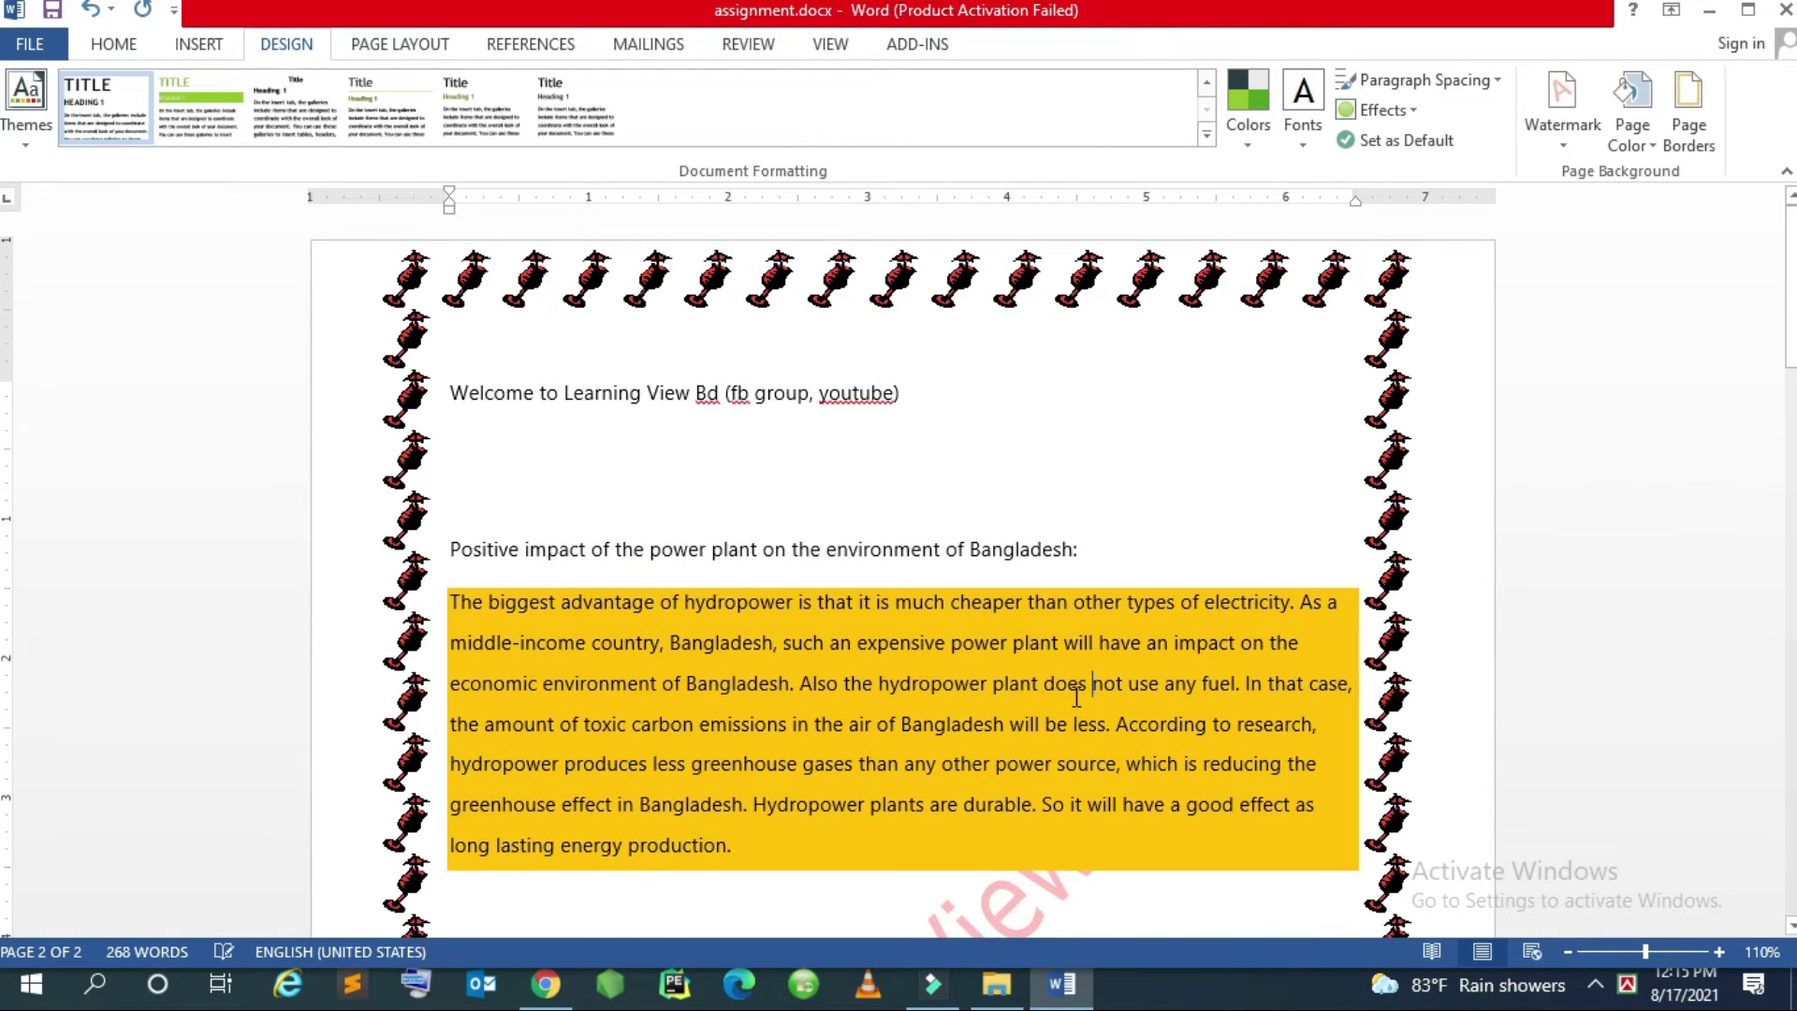
scroll(1076, 698, down, 3)
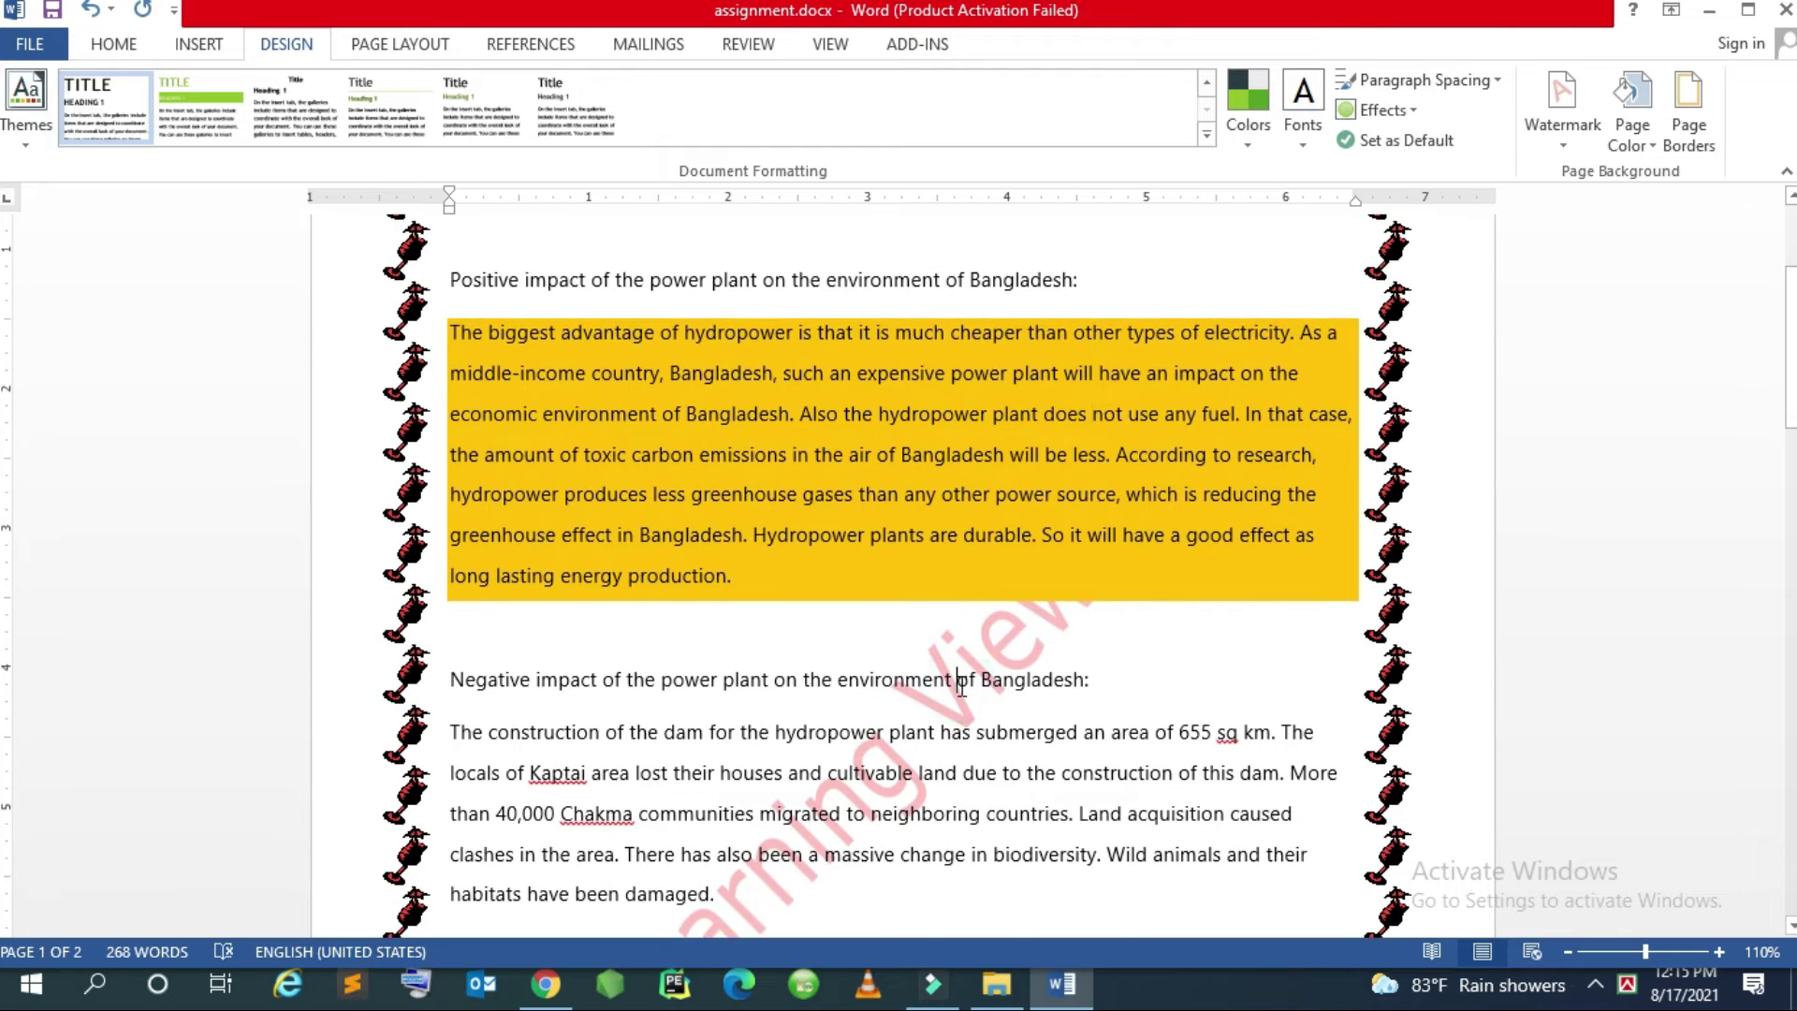
scroll(904, 573, down, 3)
click(885, 562)
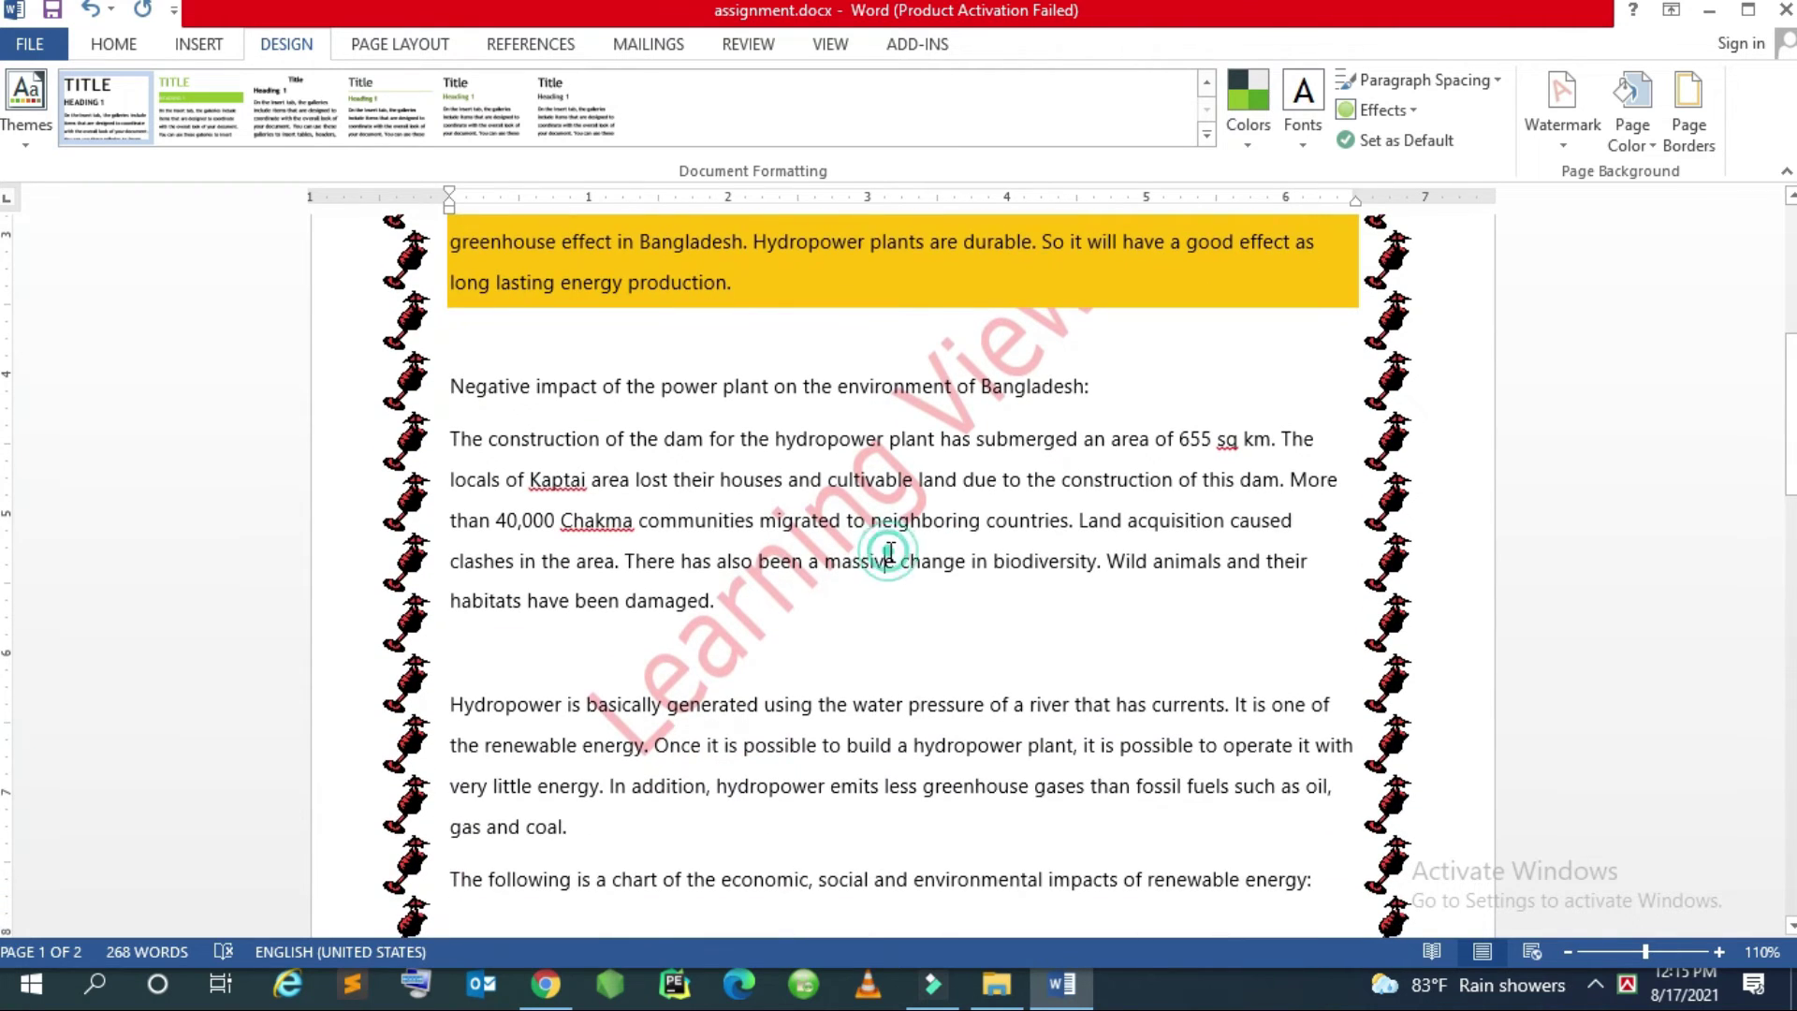
Give the negative-impact paragraph Clear-style dark green shading
click(1686, 131)
click(779, 253)
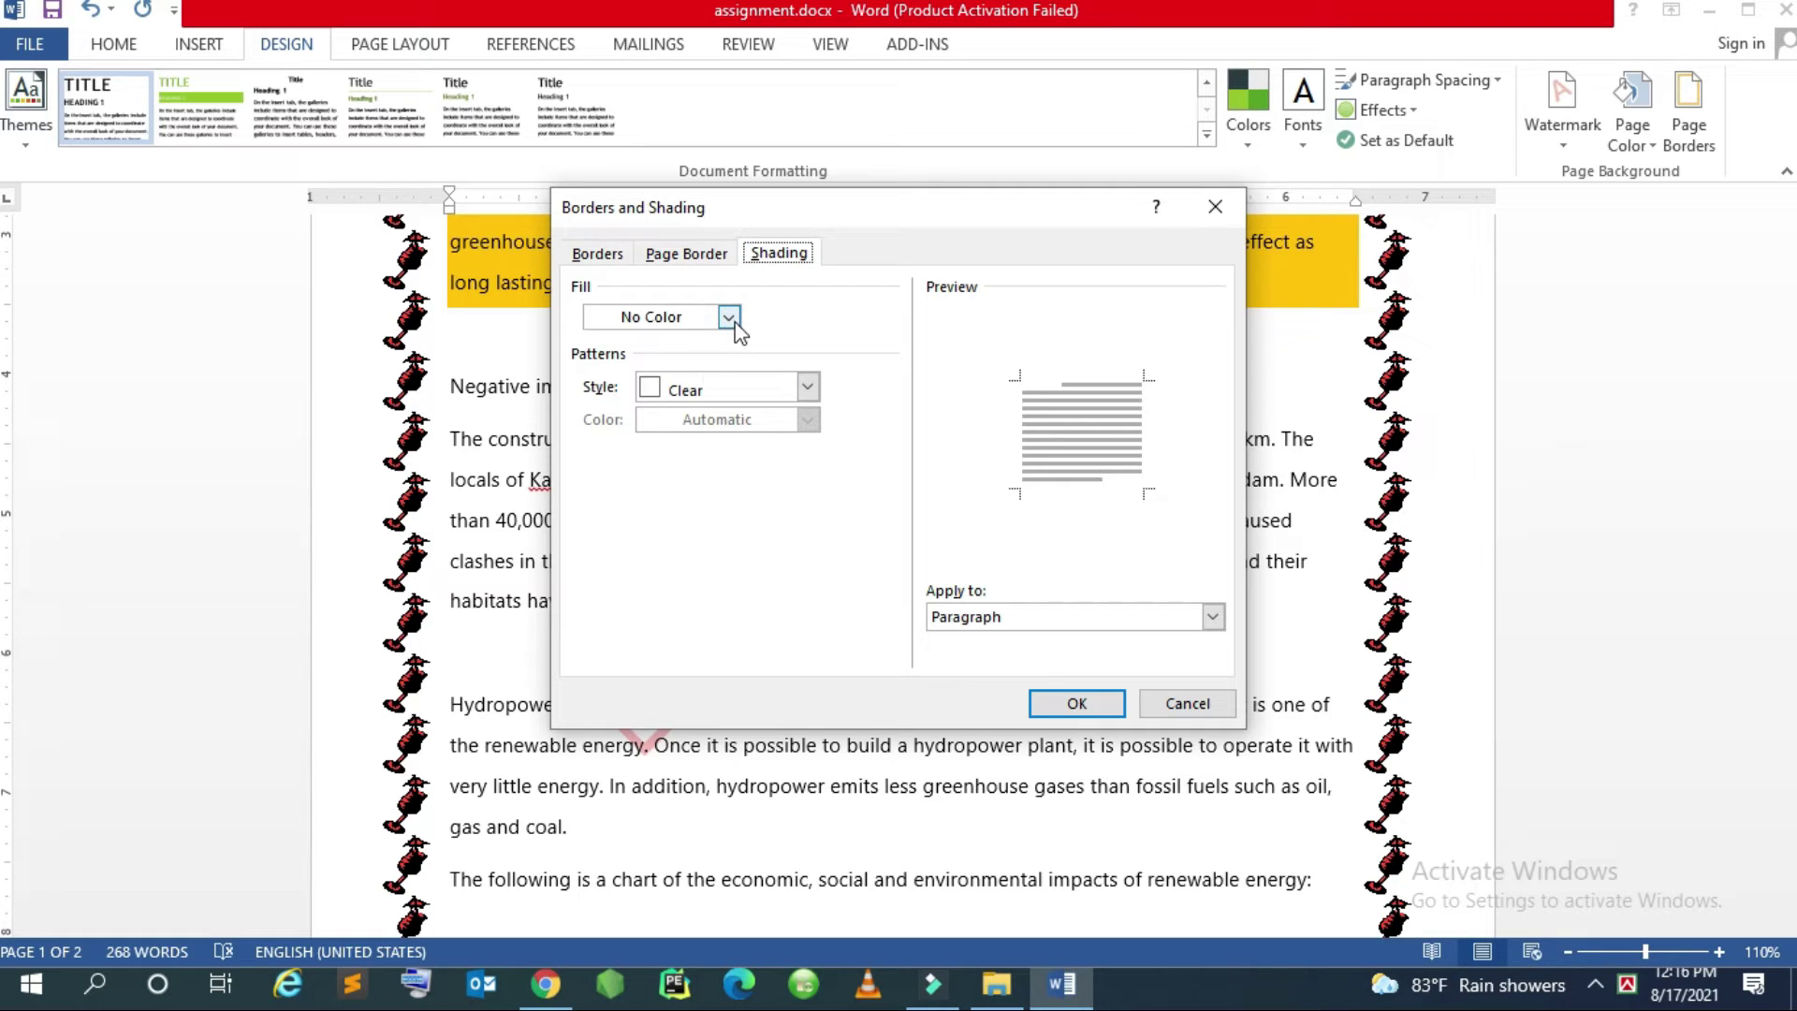
click(650, 391)
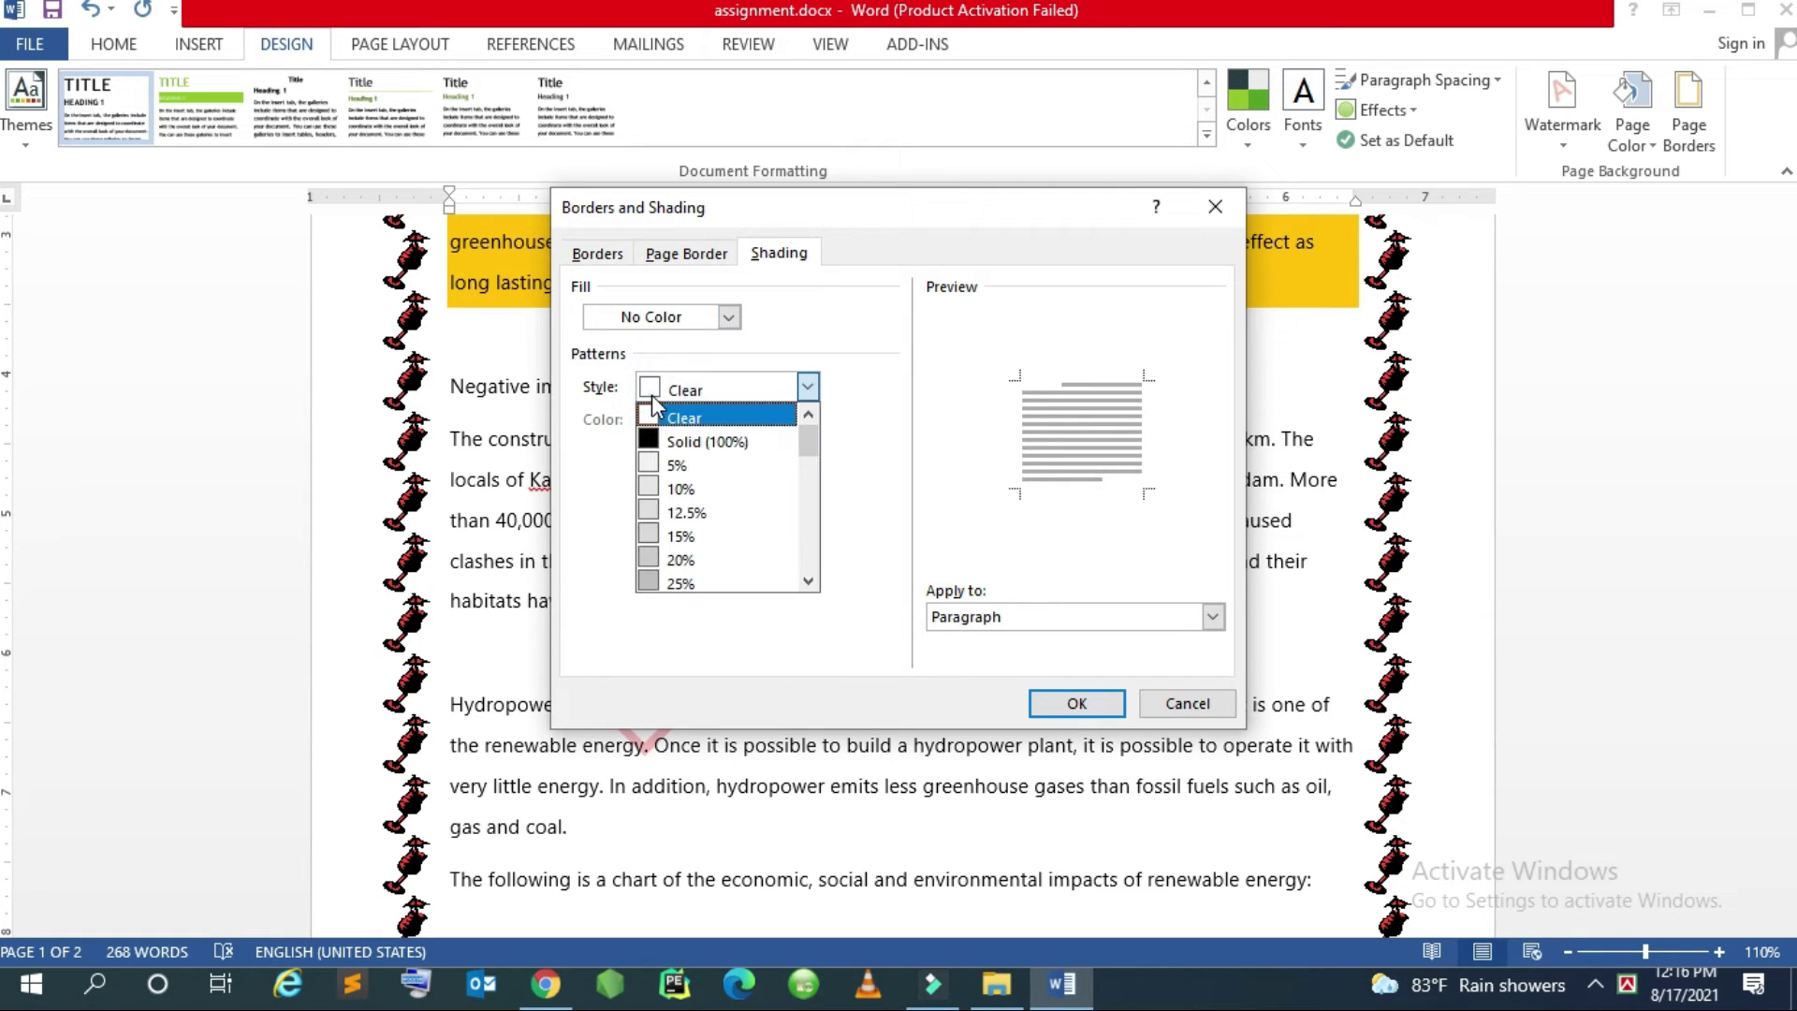
click(652, 401)
click(729, 316)
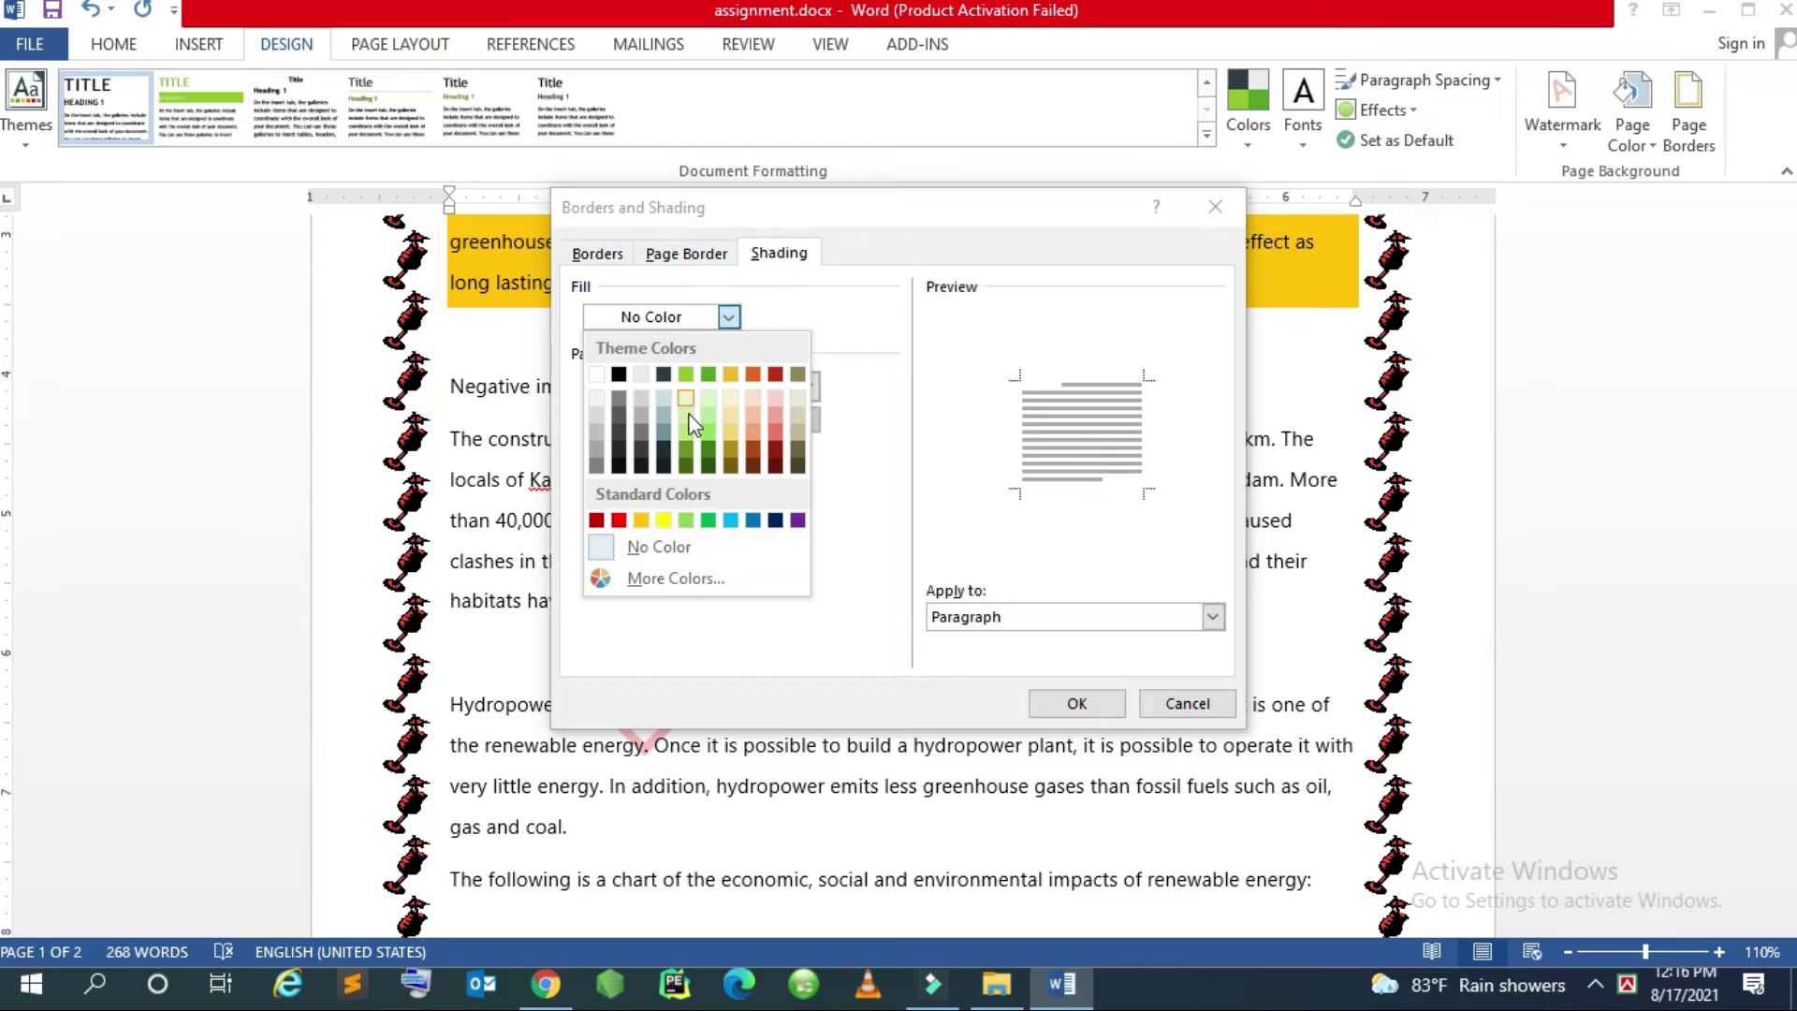
click(708, 463)
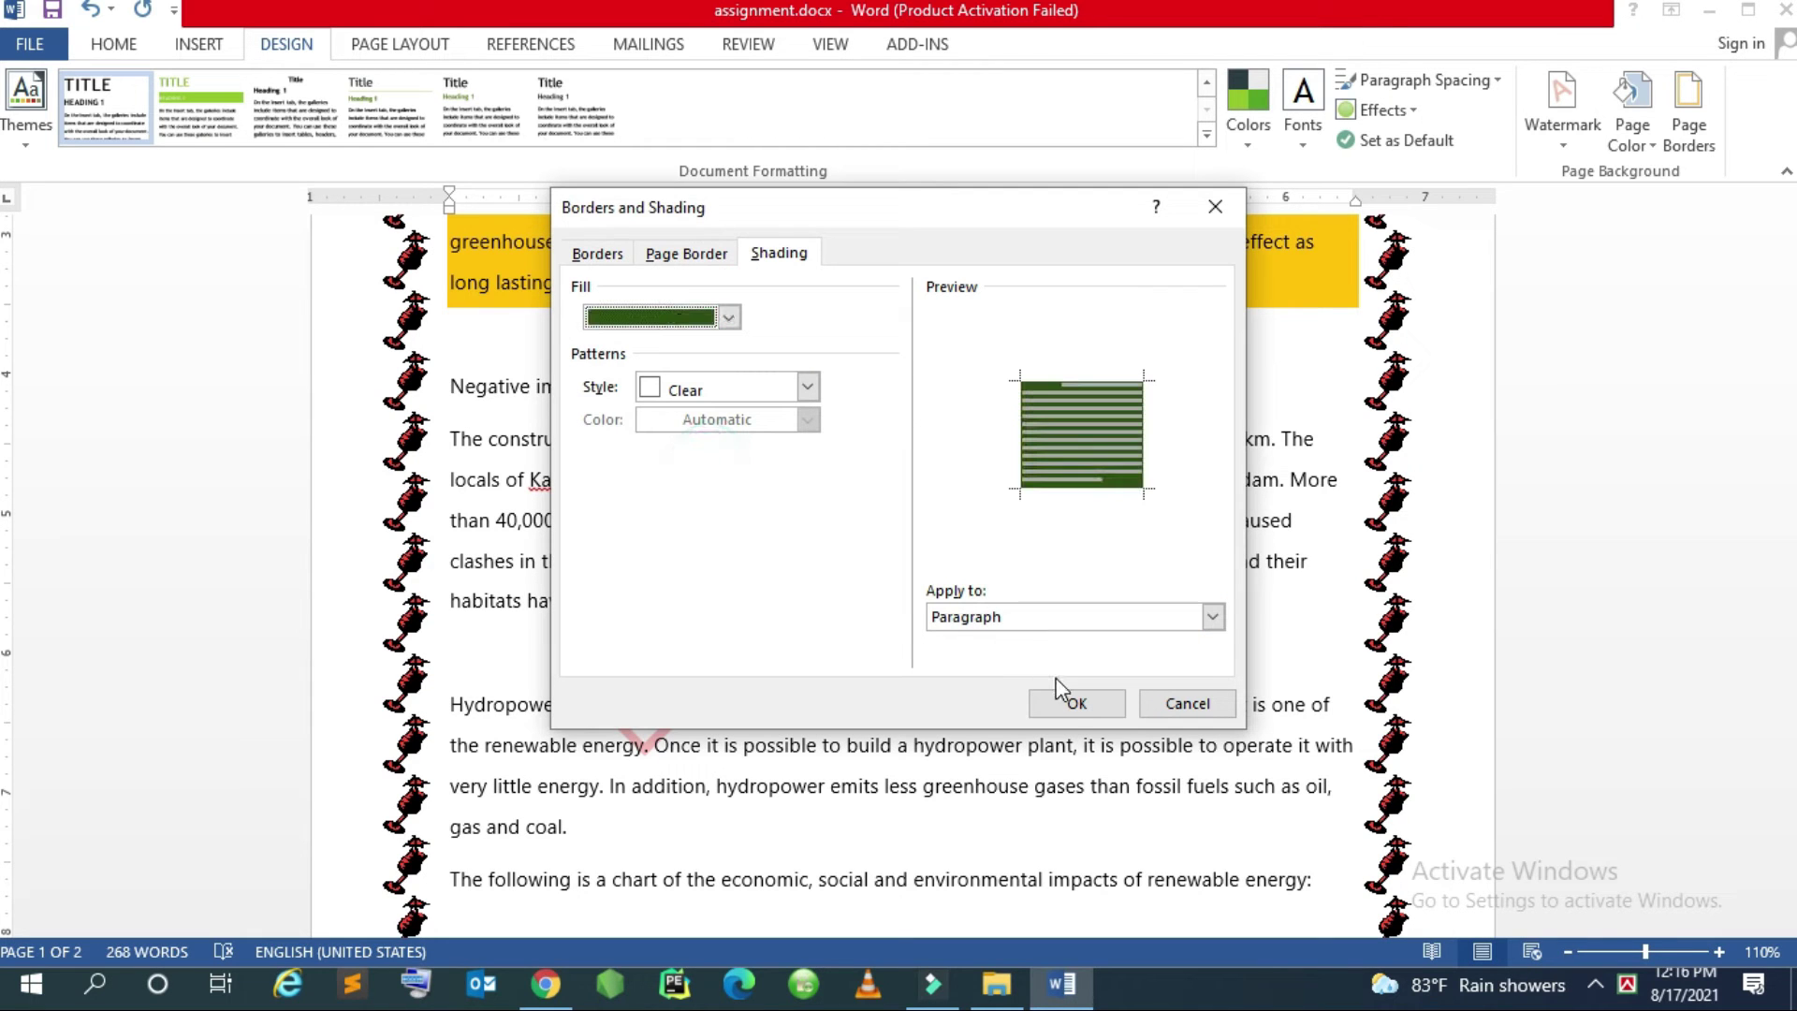
click(1072, 702)
scroll(1068, 706, down, 5)
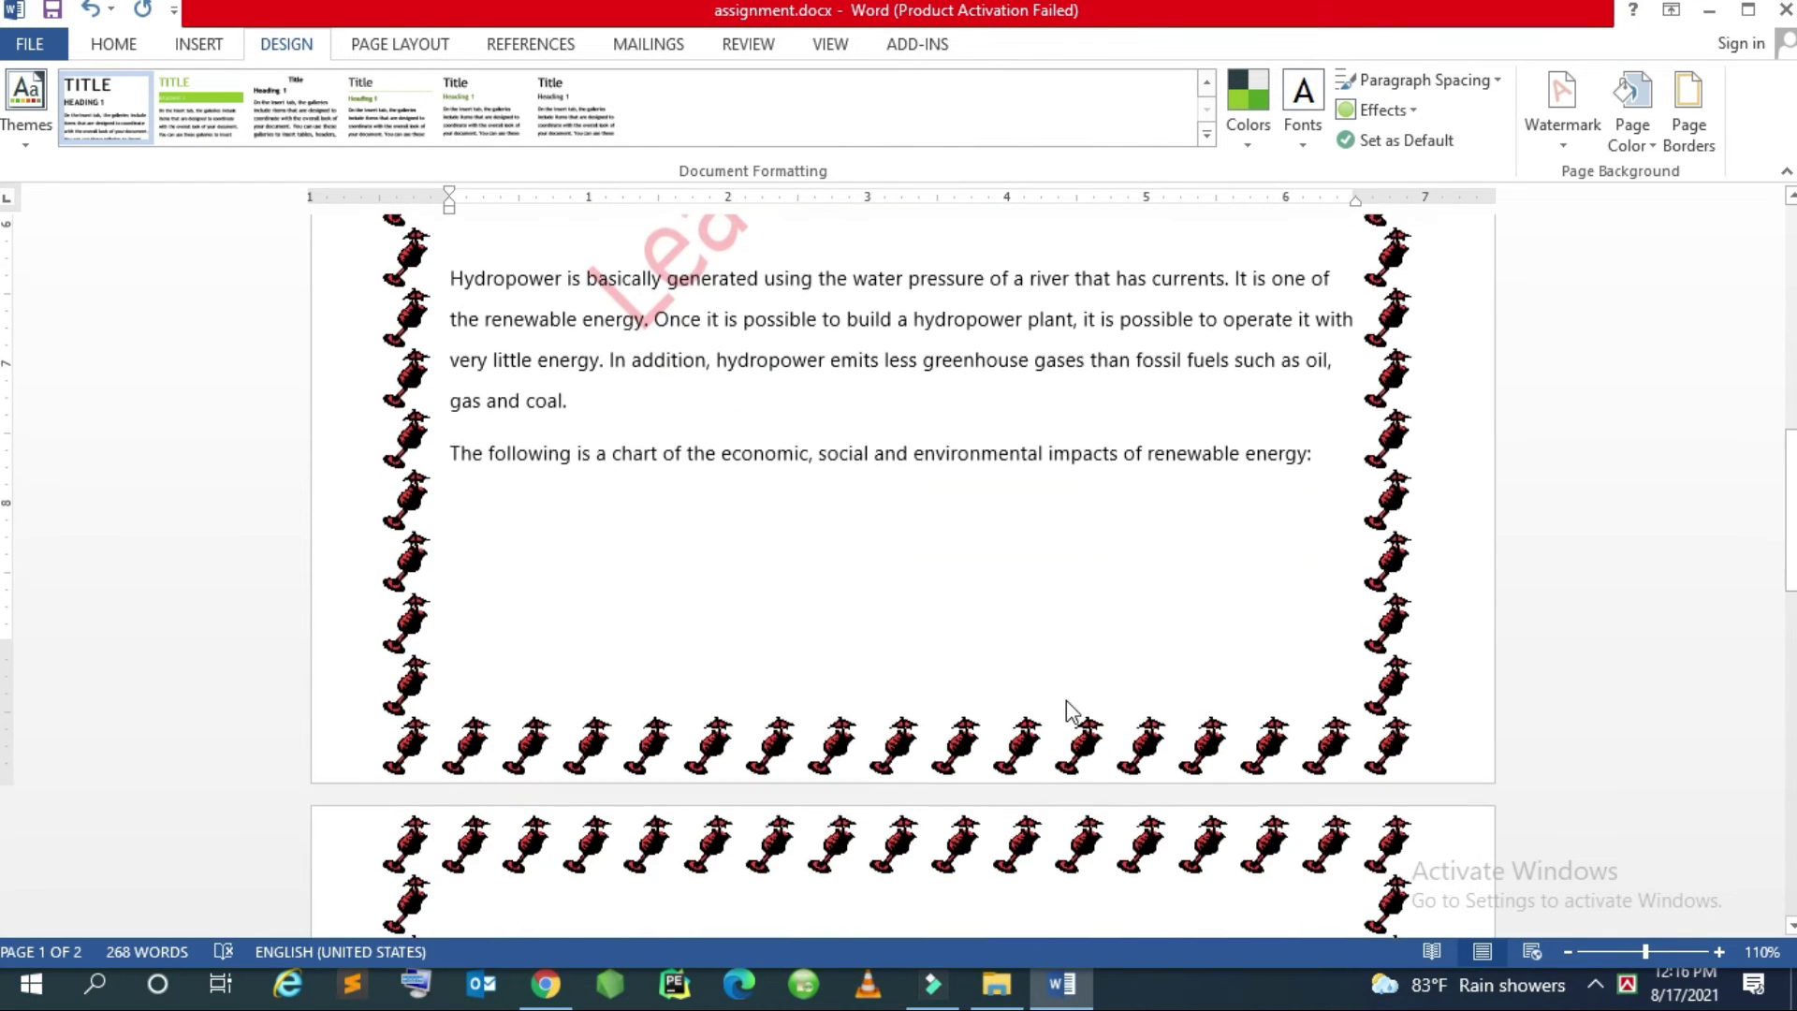
scroll(922, 416, up, 2)
click(853, 438)
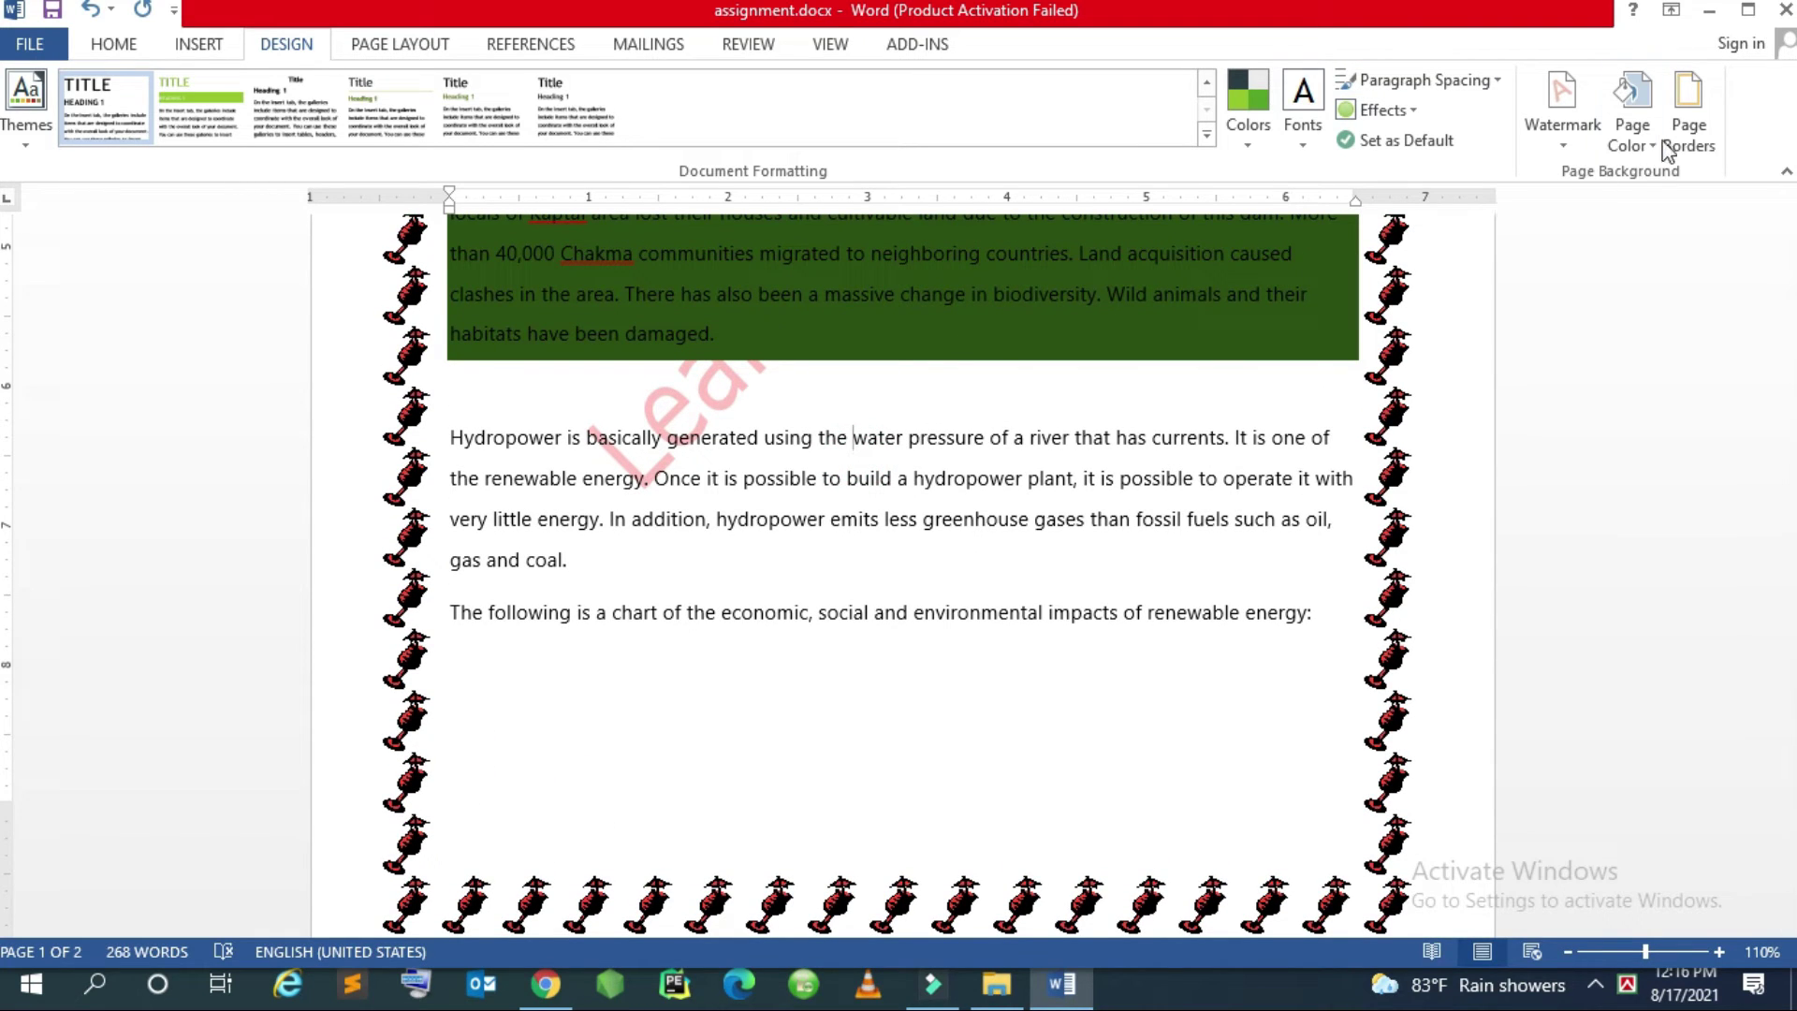
Drop the top and right edges of the bird art border, keeping left and bottom
click(1688, 107)
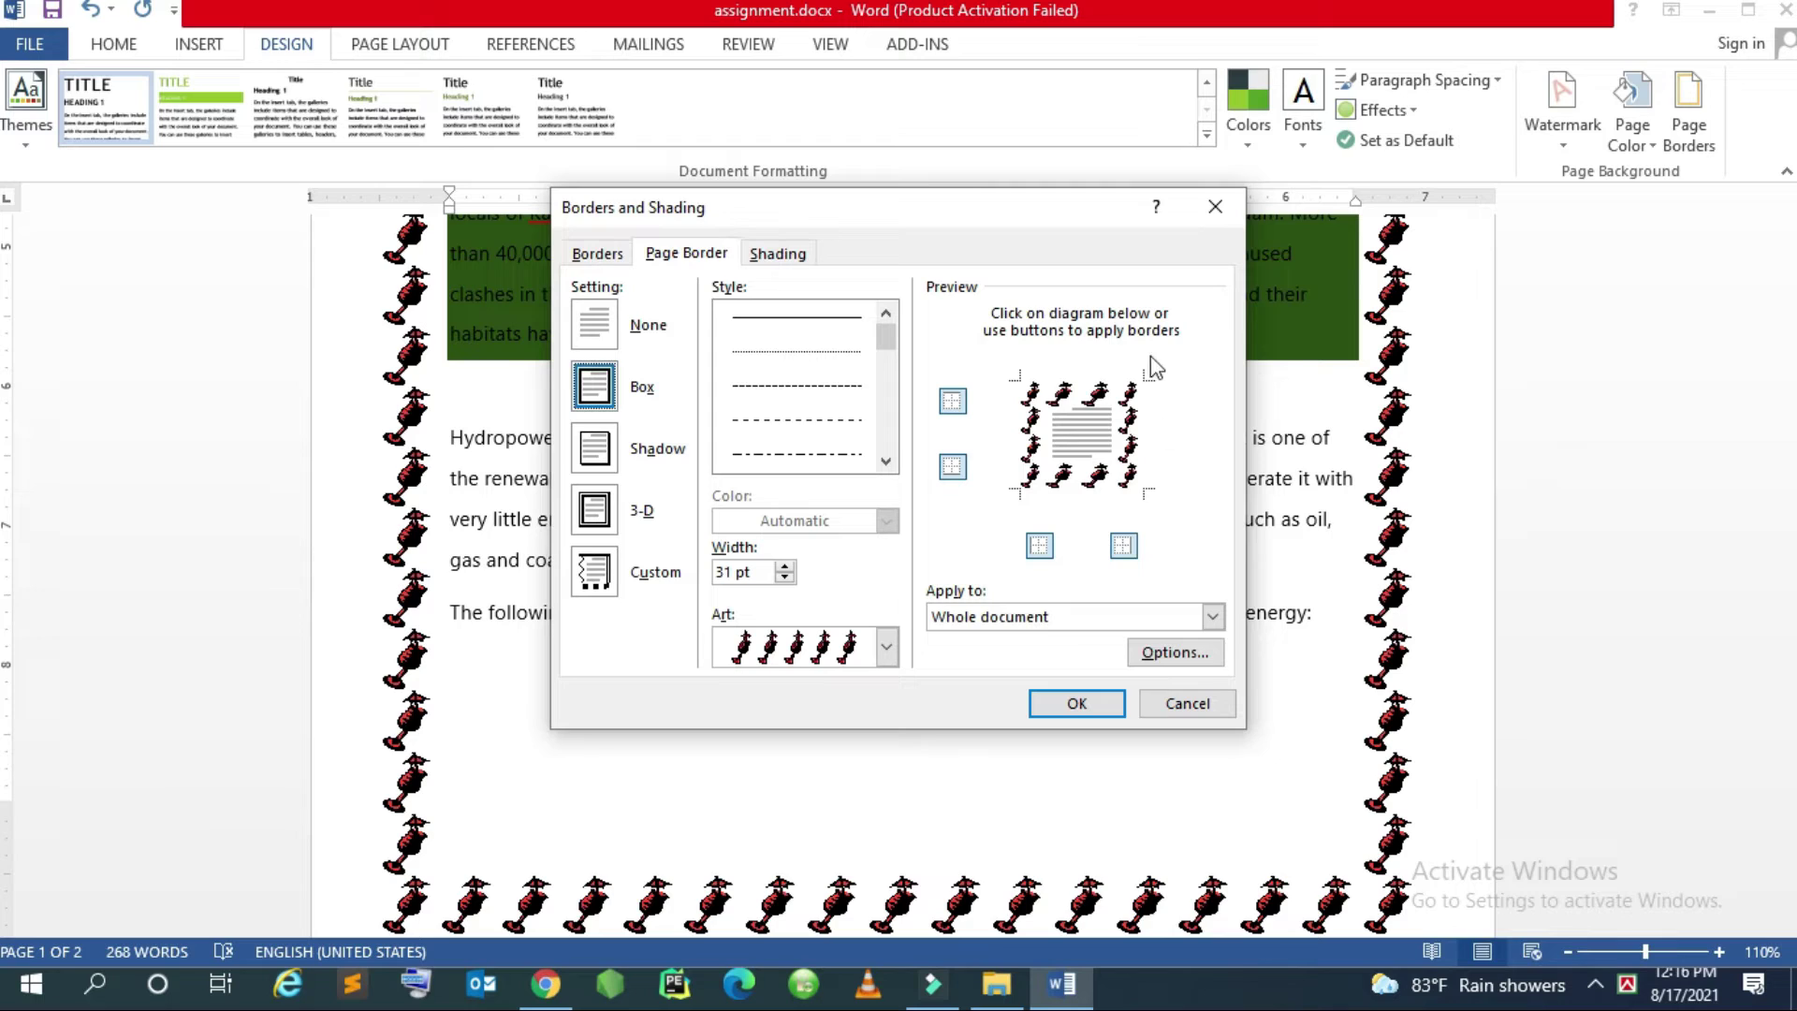
click(1114, 398)
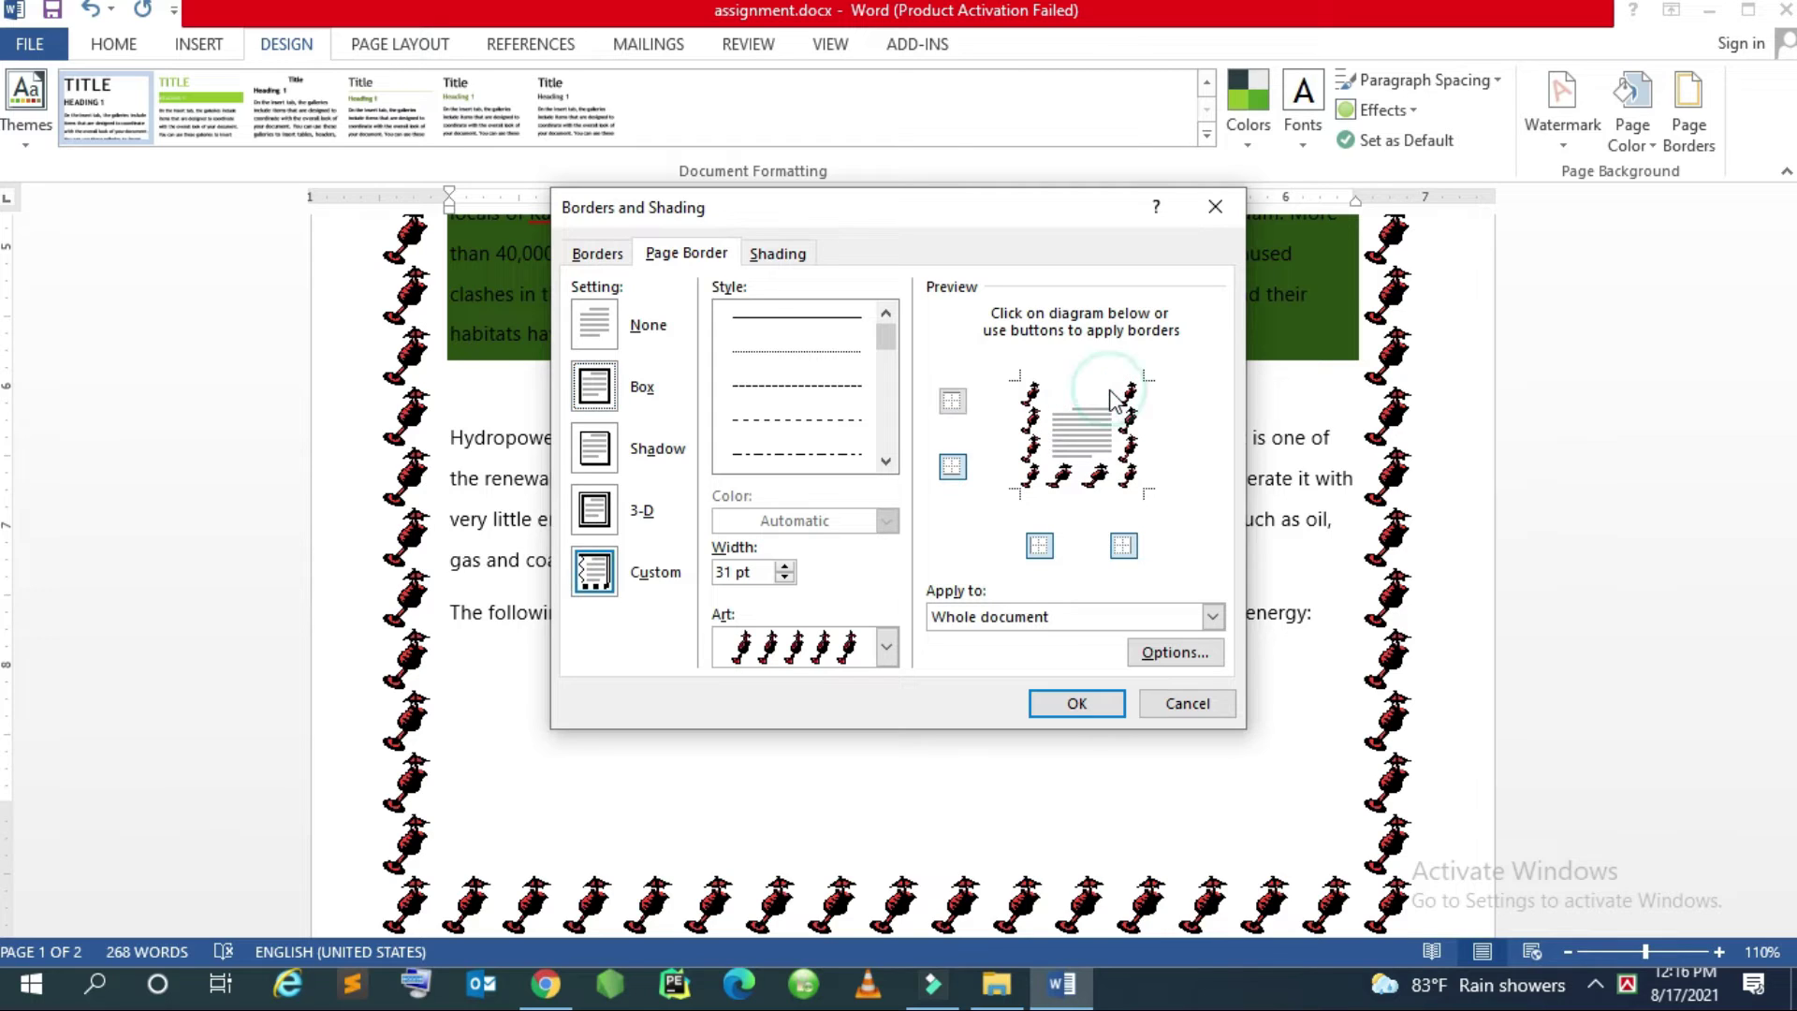
click(1134, 429)
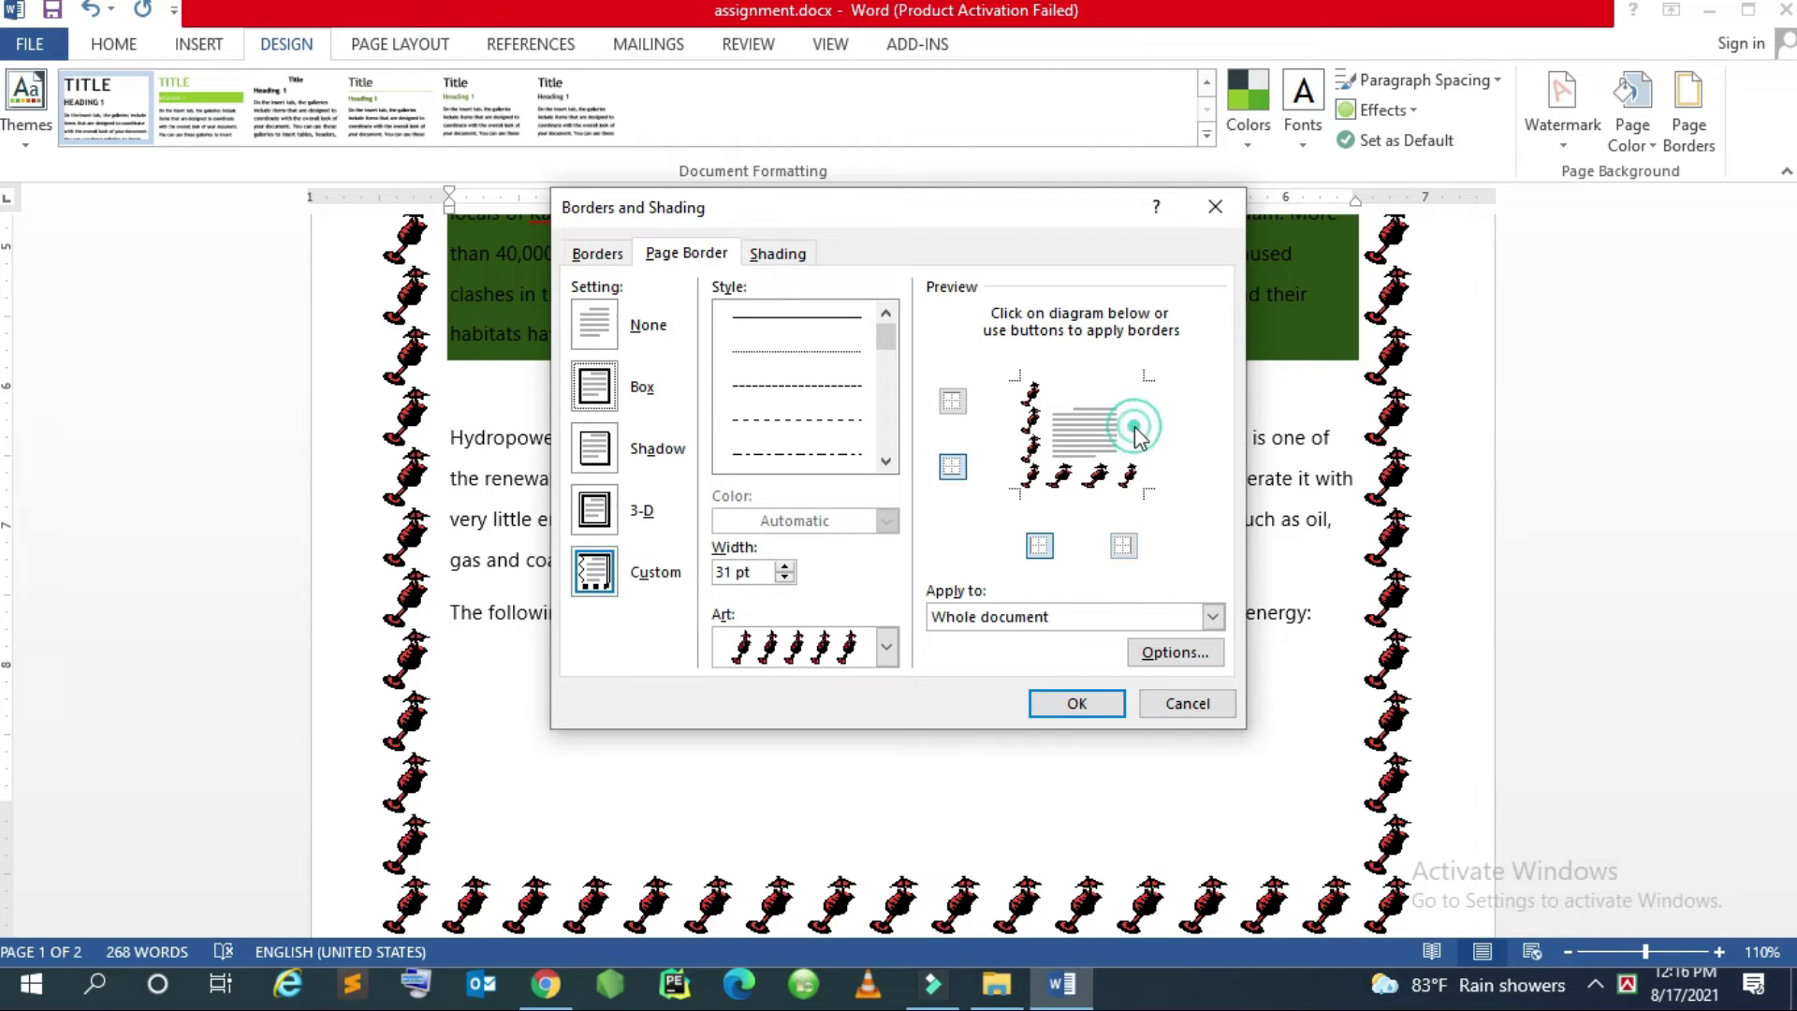
click(1075, 703)
scroll(1041, 678, up, 5)
scroll(950, 409, up, 2)
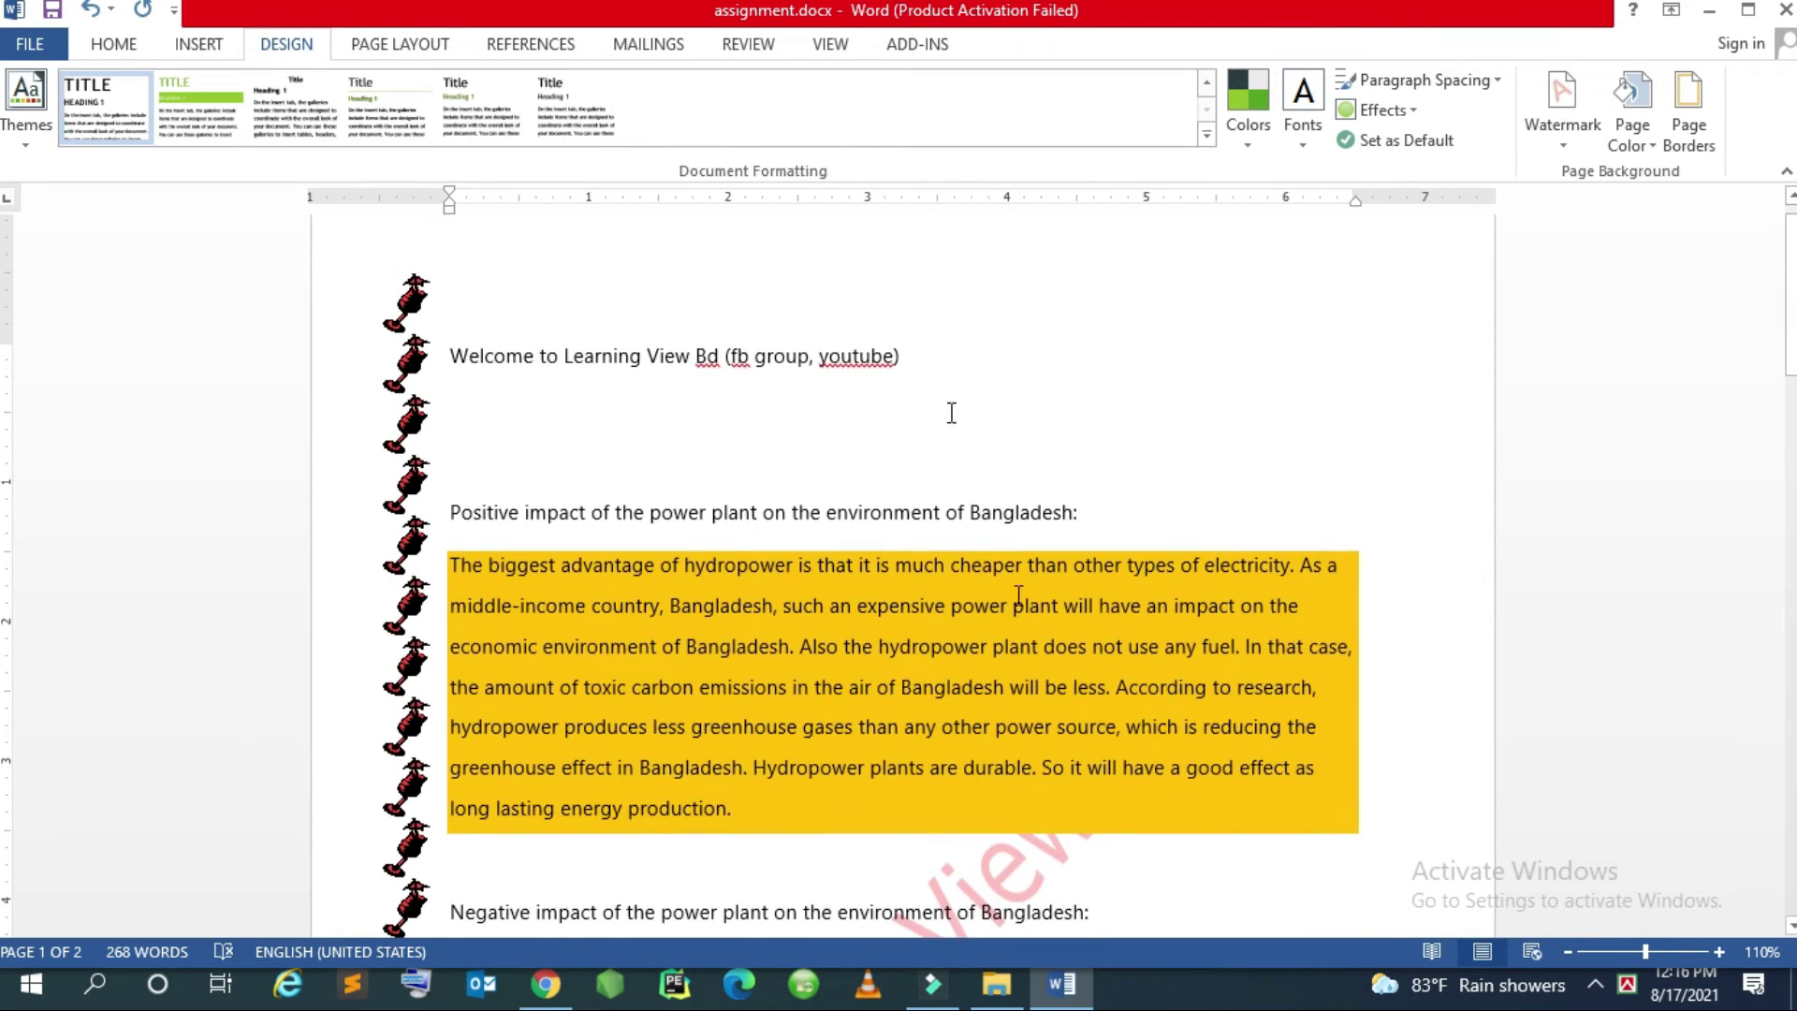
Make the page border's margins measure from the edge of the page instead of the text
click(1690, 110)
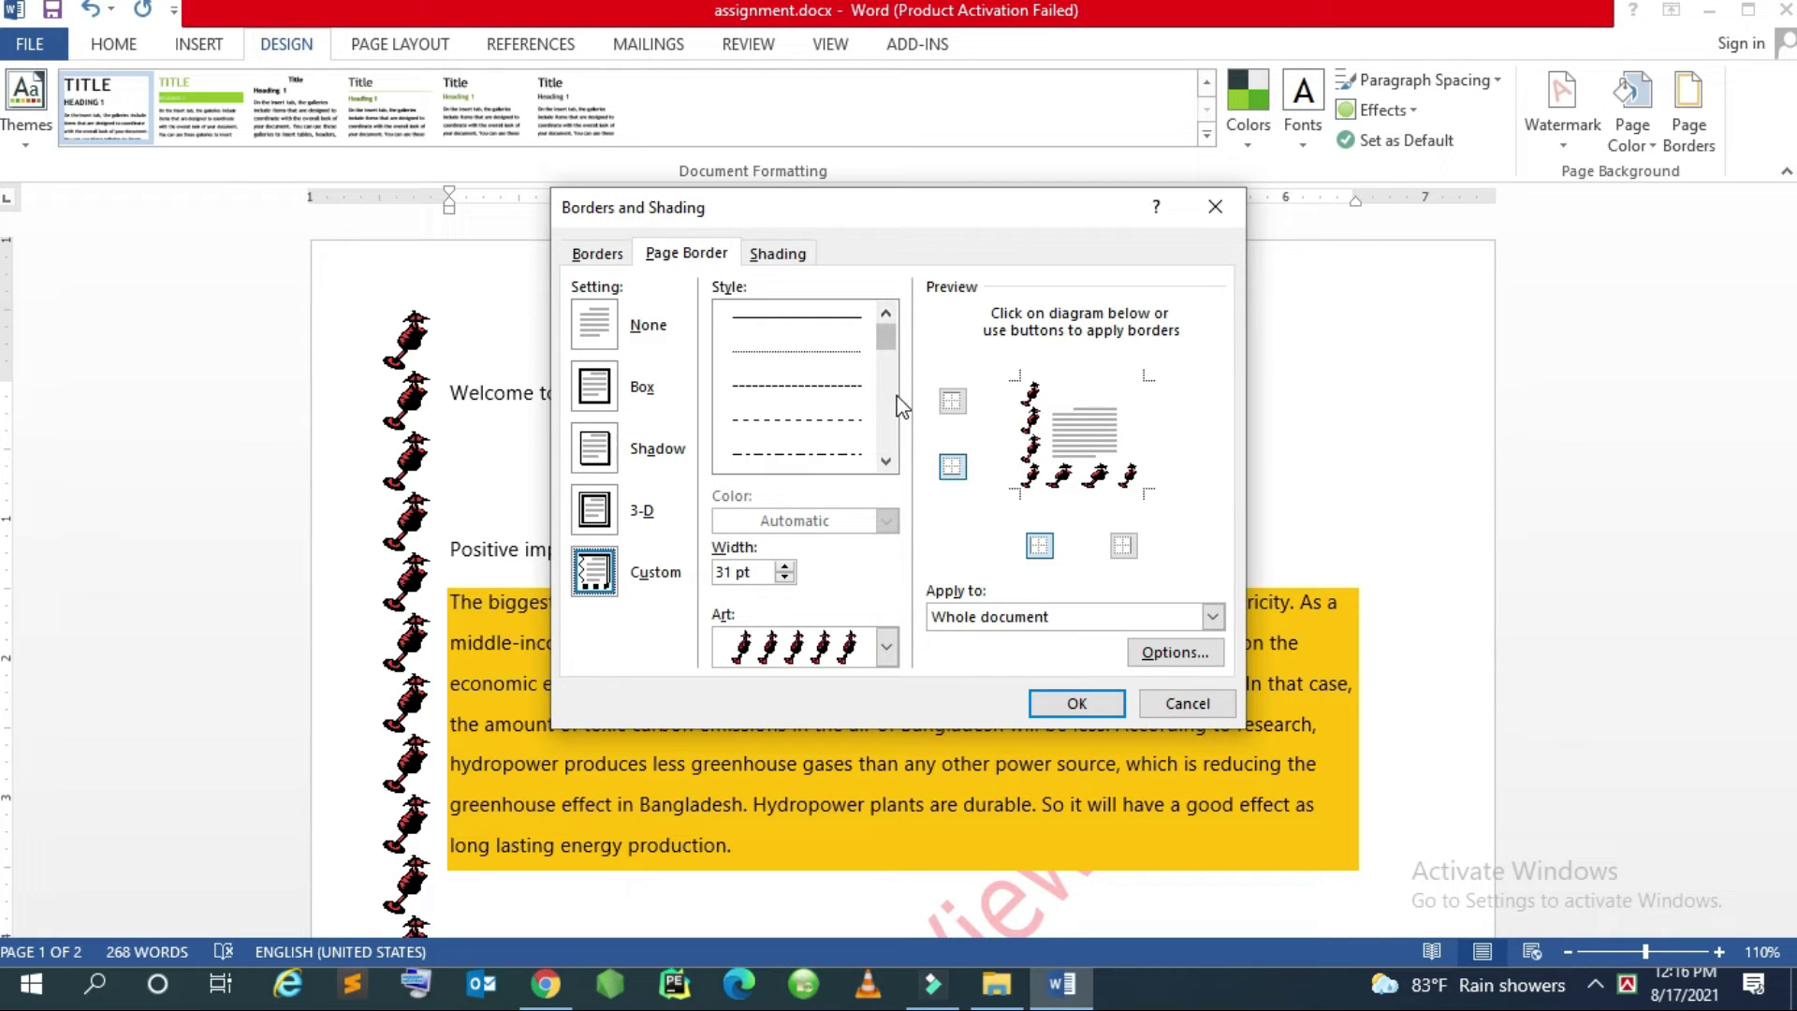
click(1174, 652)
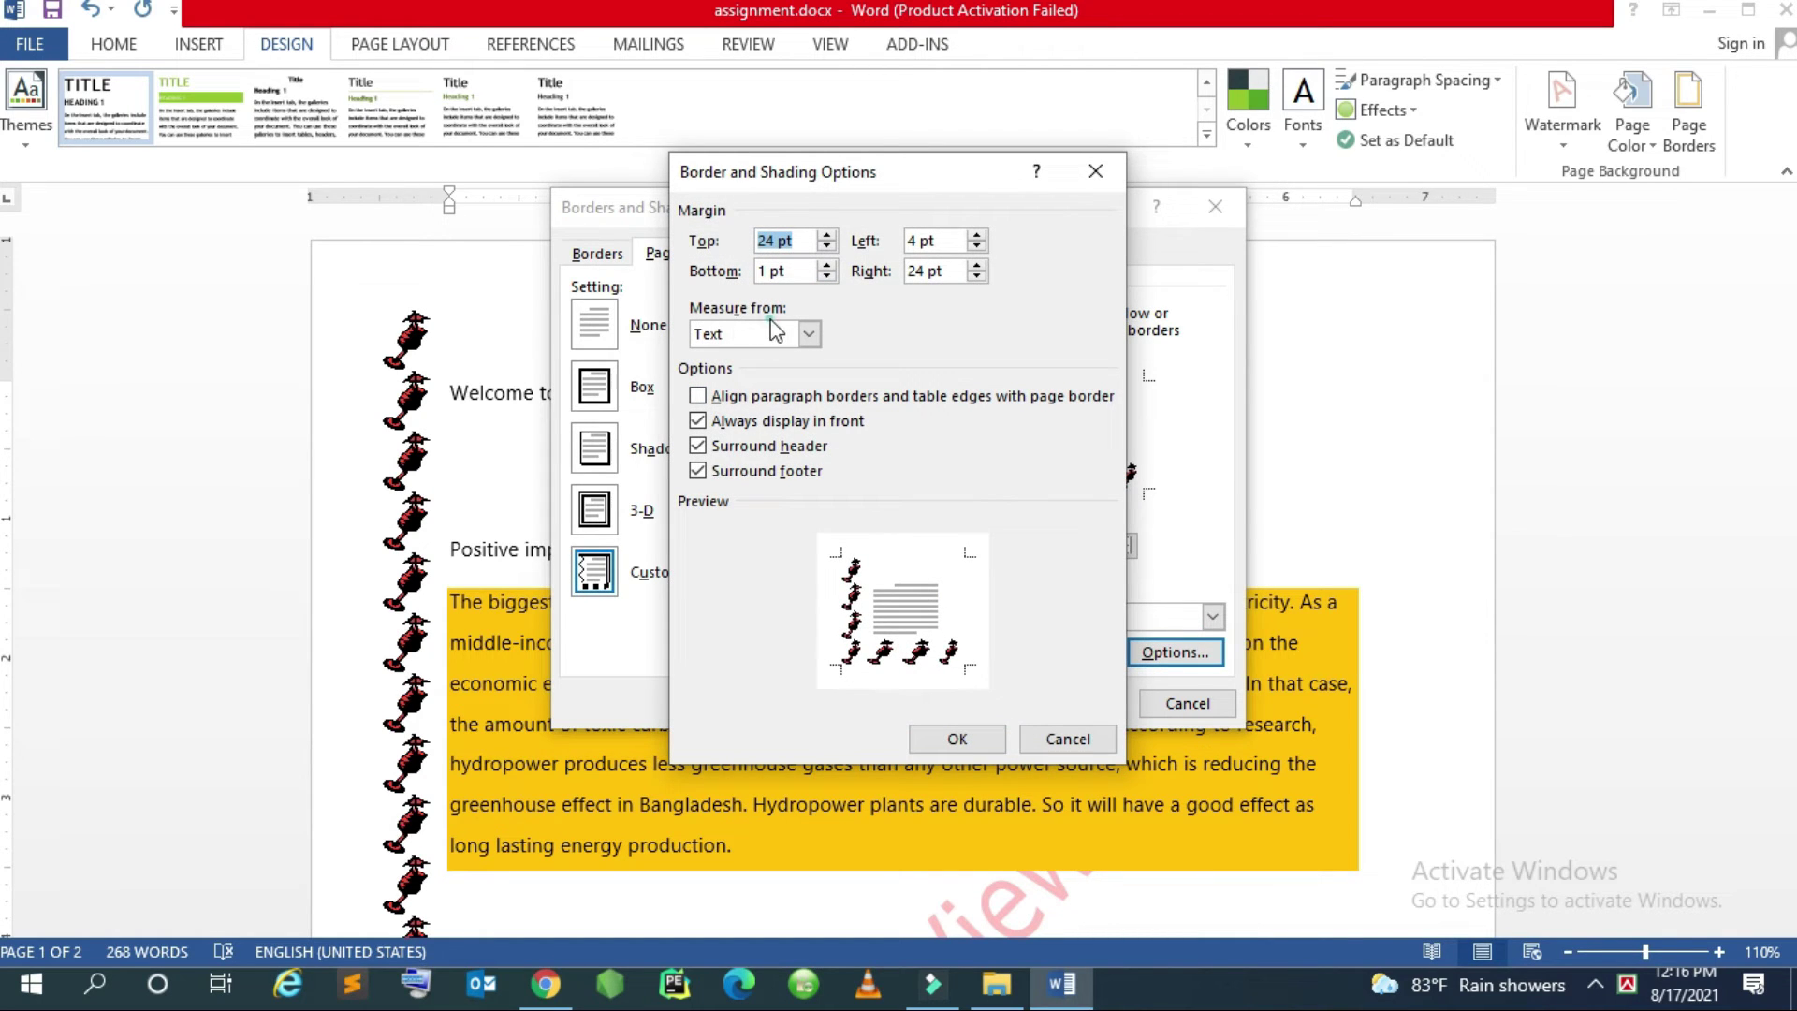
click(763, 335)
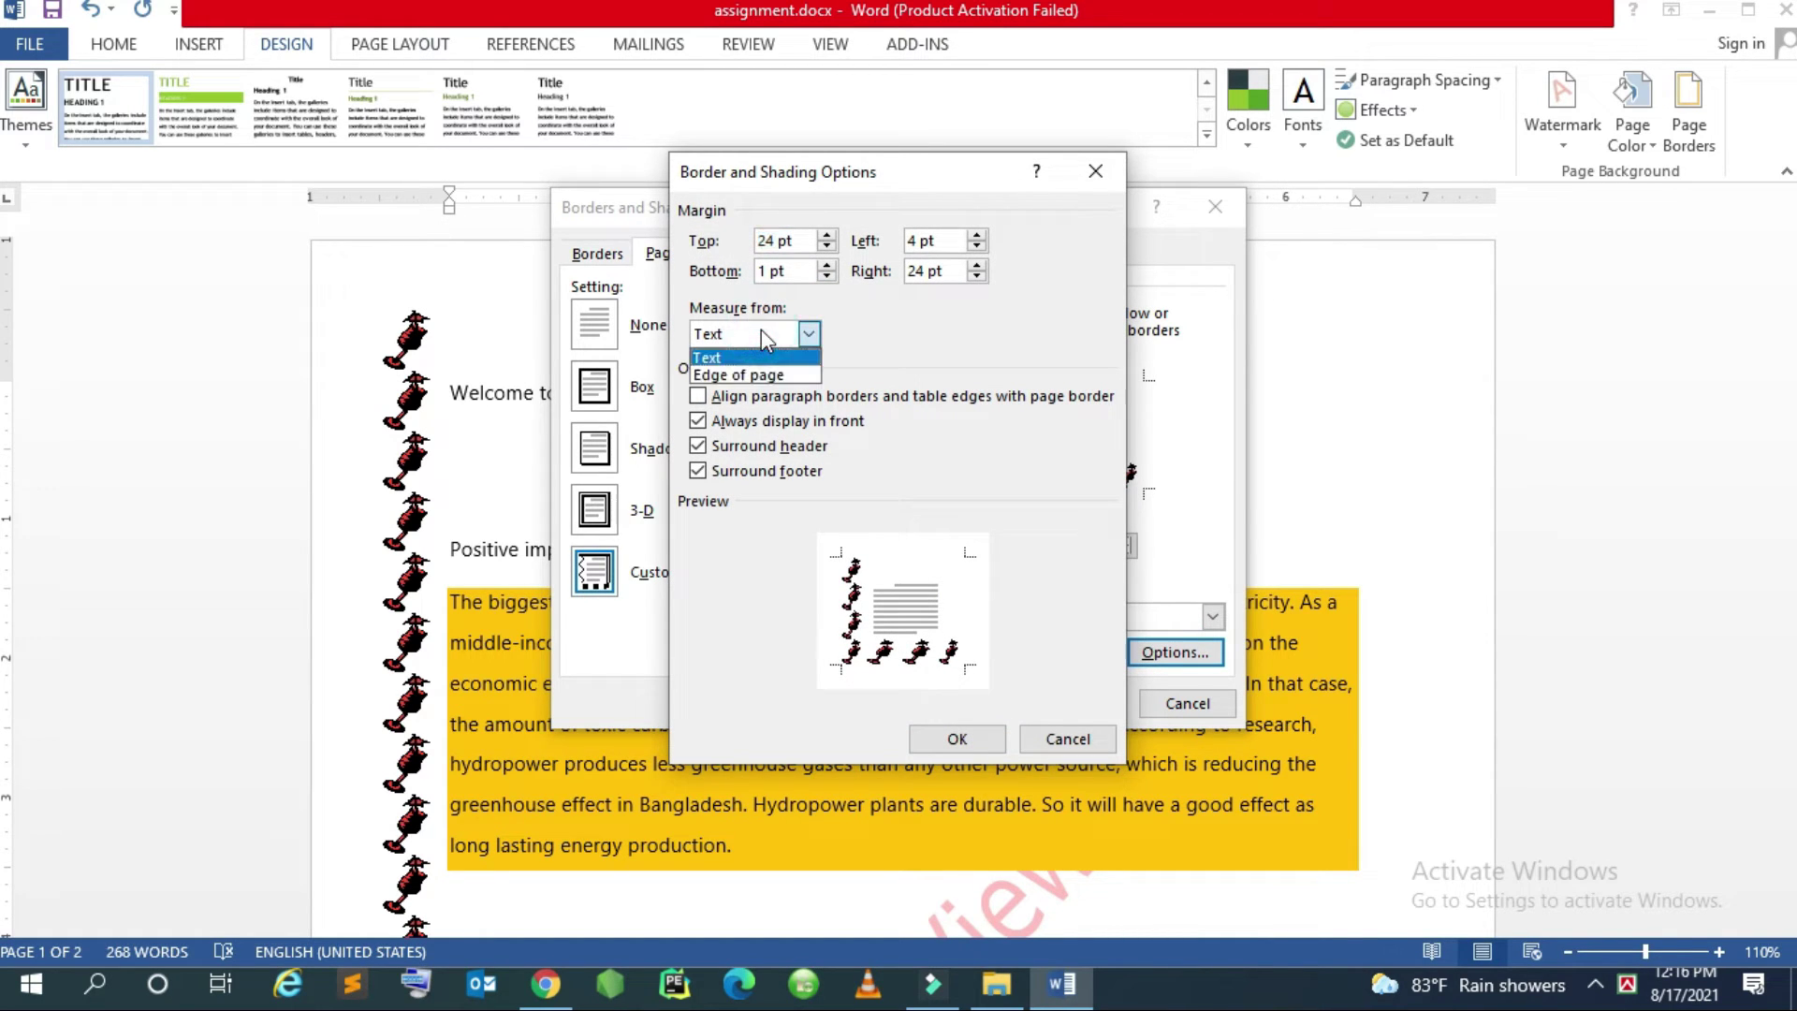
click(755, 375)
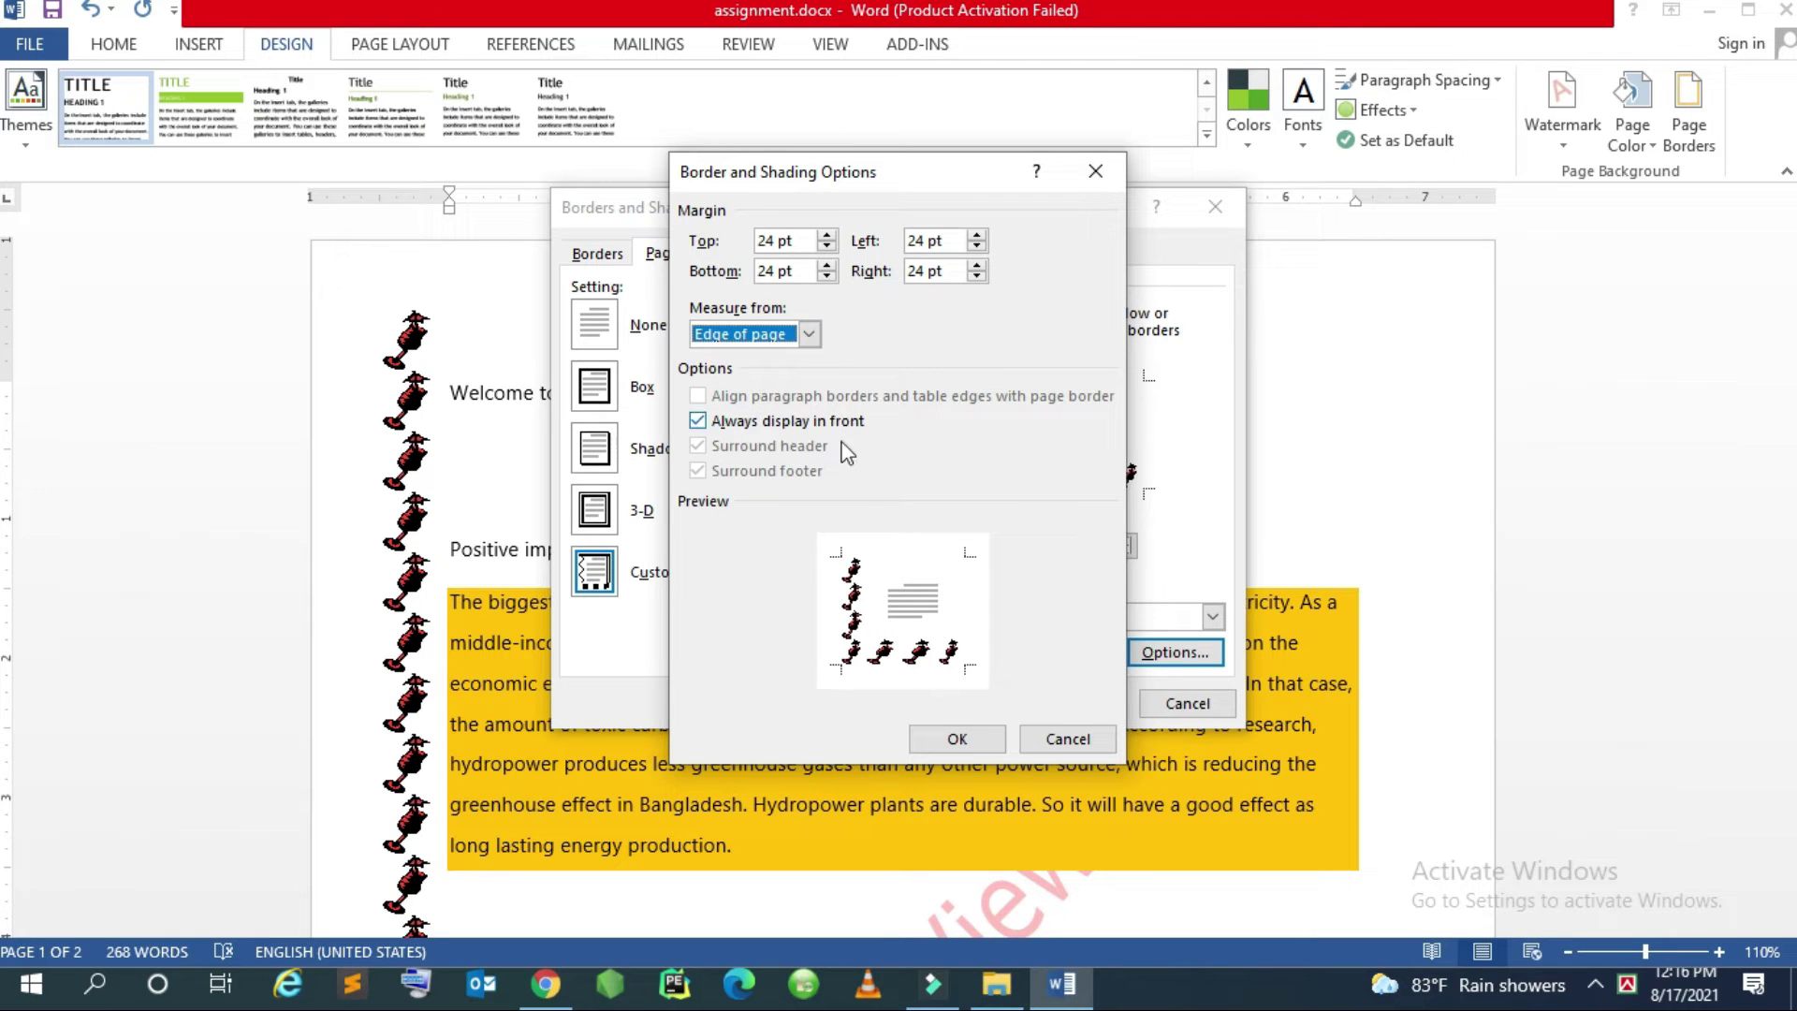
click(957, 739)
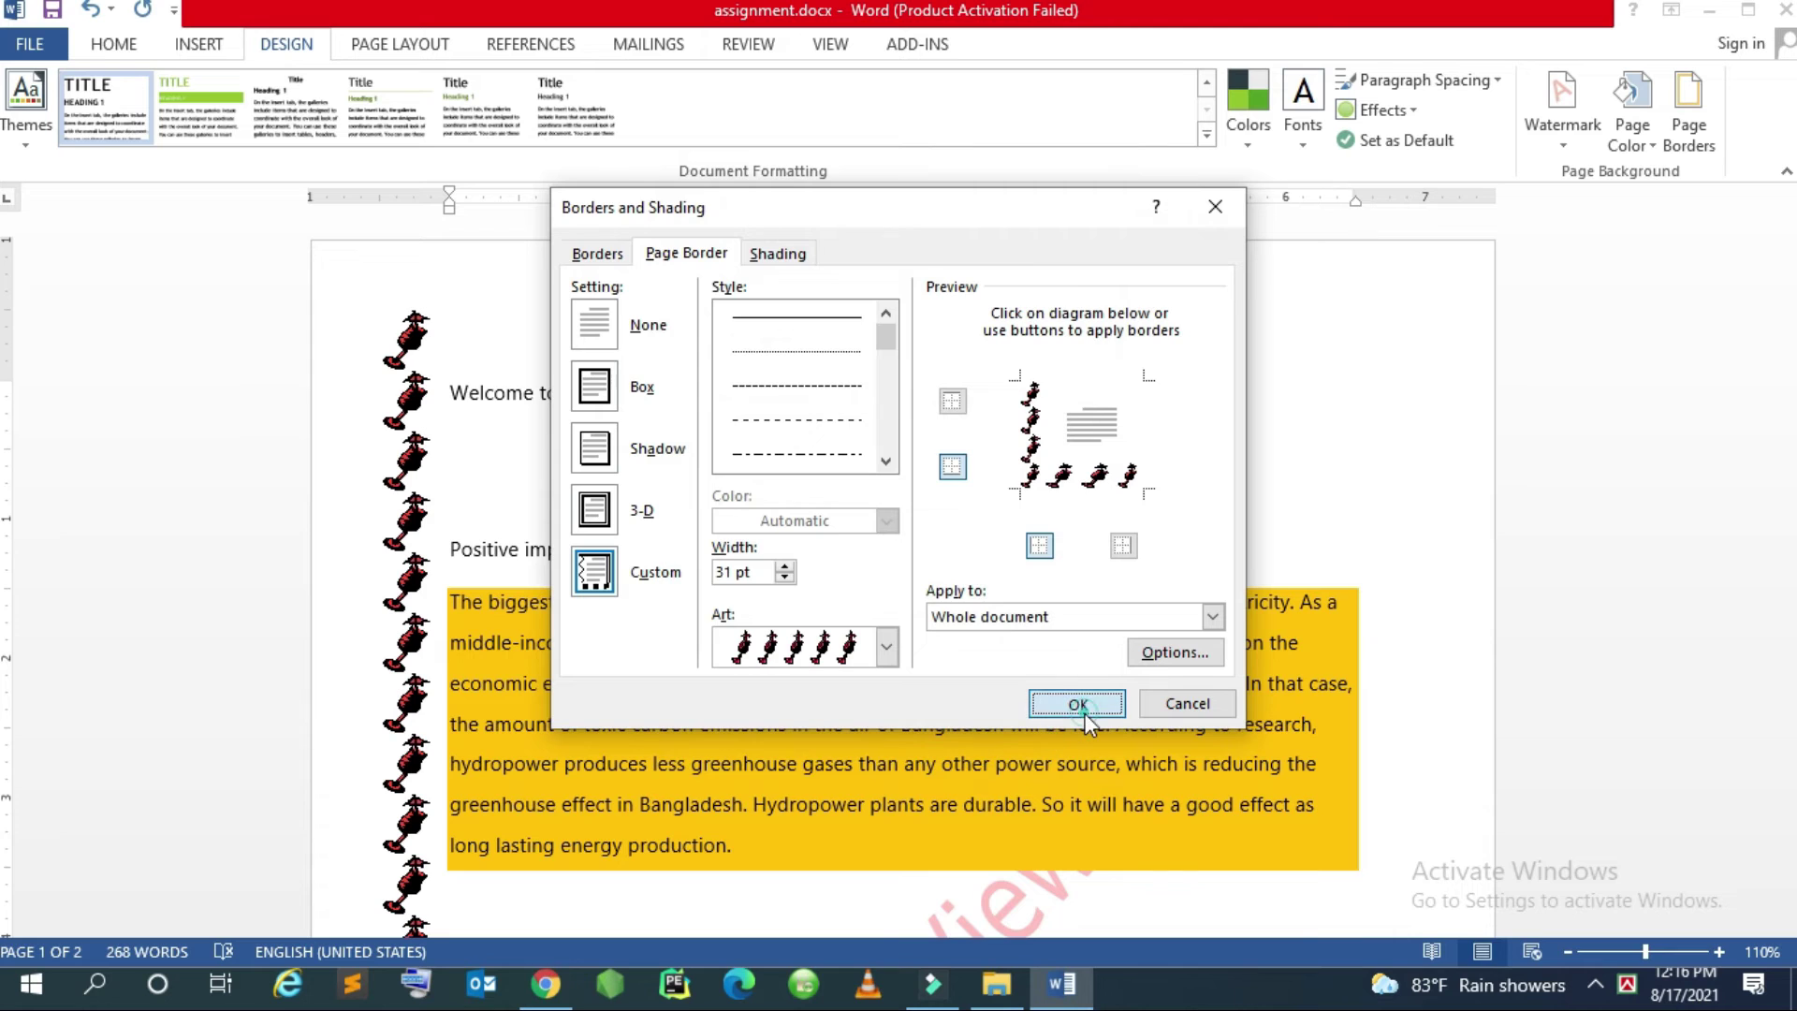
click(1081, 706)
scroll(1085, 714, down, 4)
scroll(848, 644, up, 4)
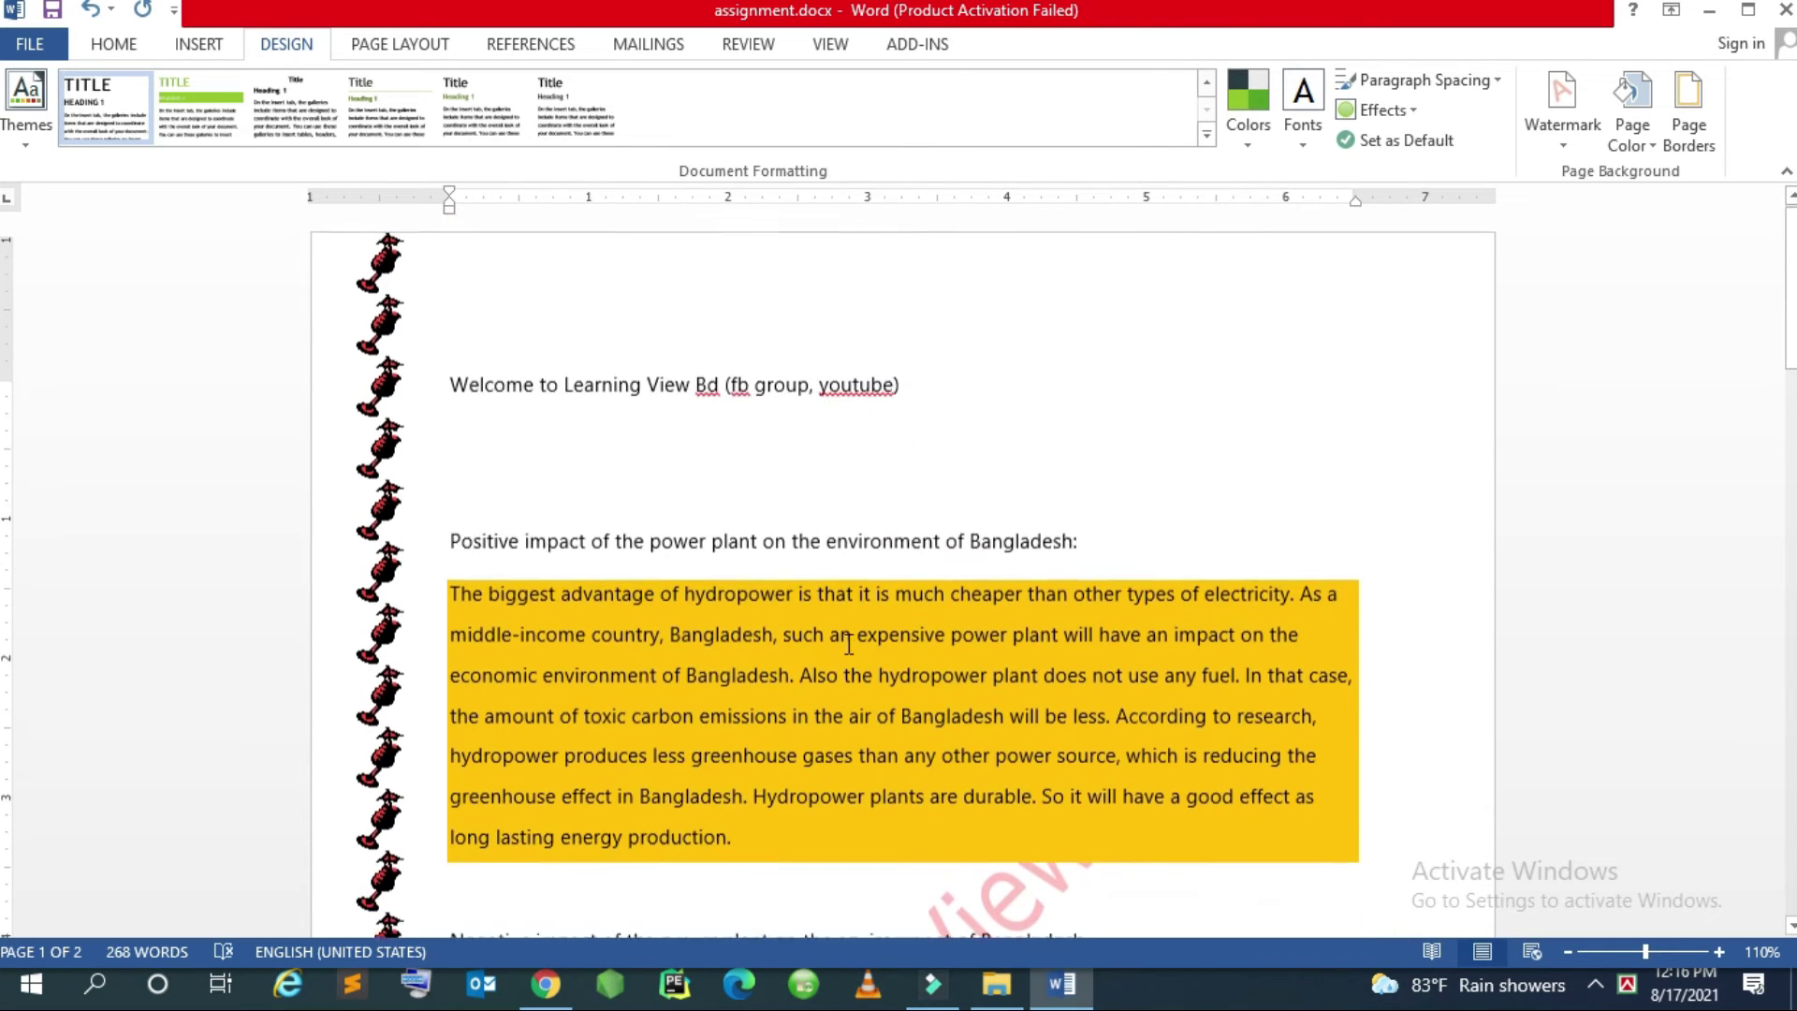
click(1691, 134)
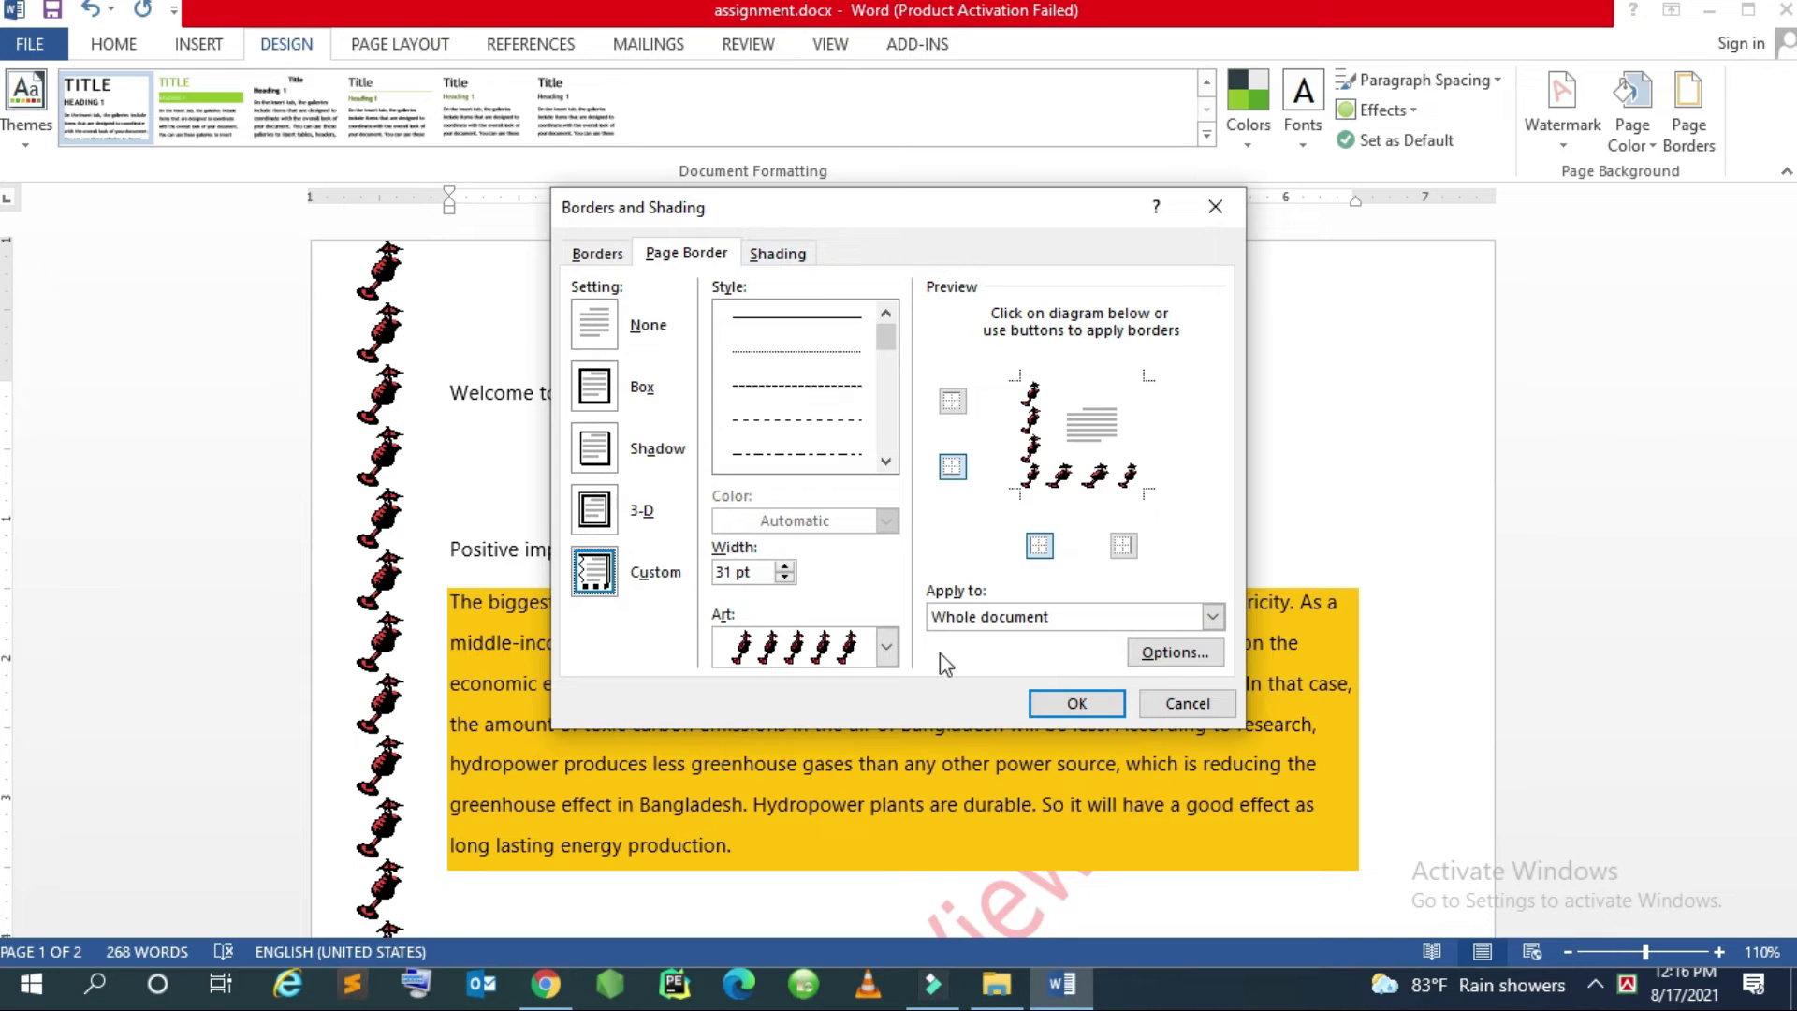
Change the art border's top and left margins from 24 pt to 30 pt and apply
click(1160, 652)
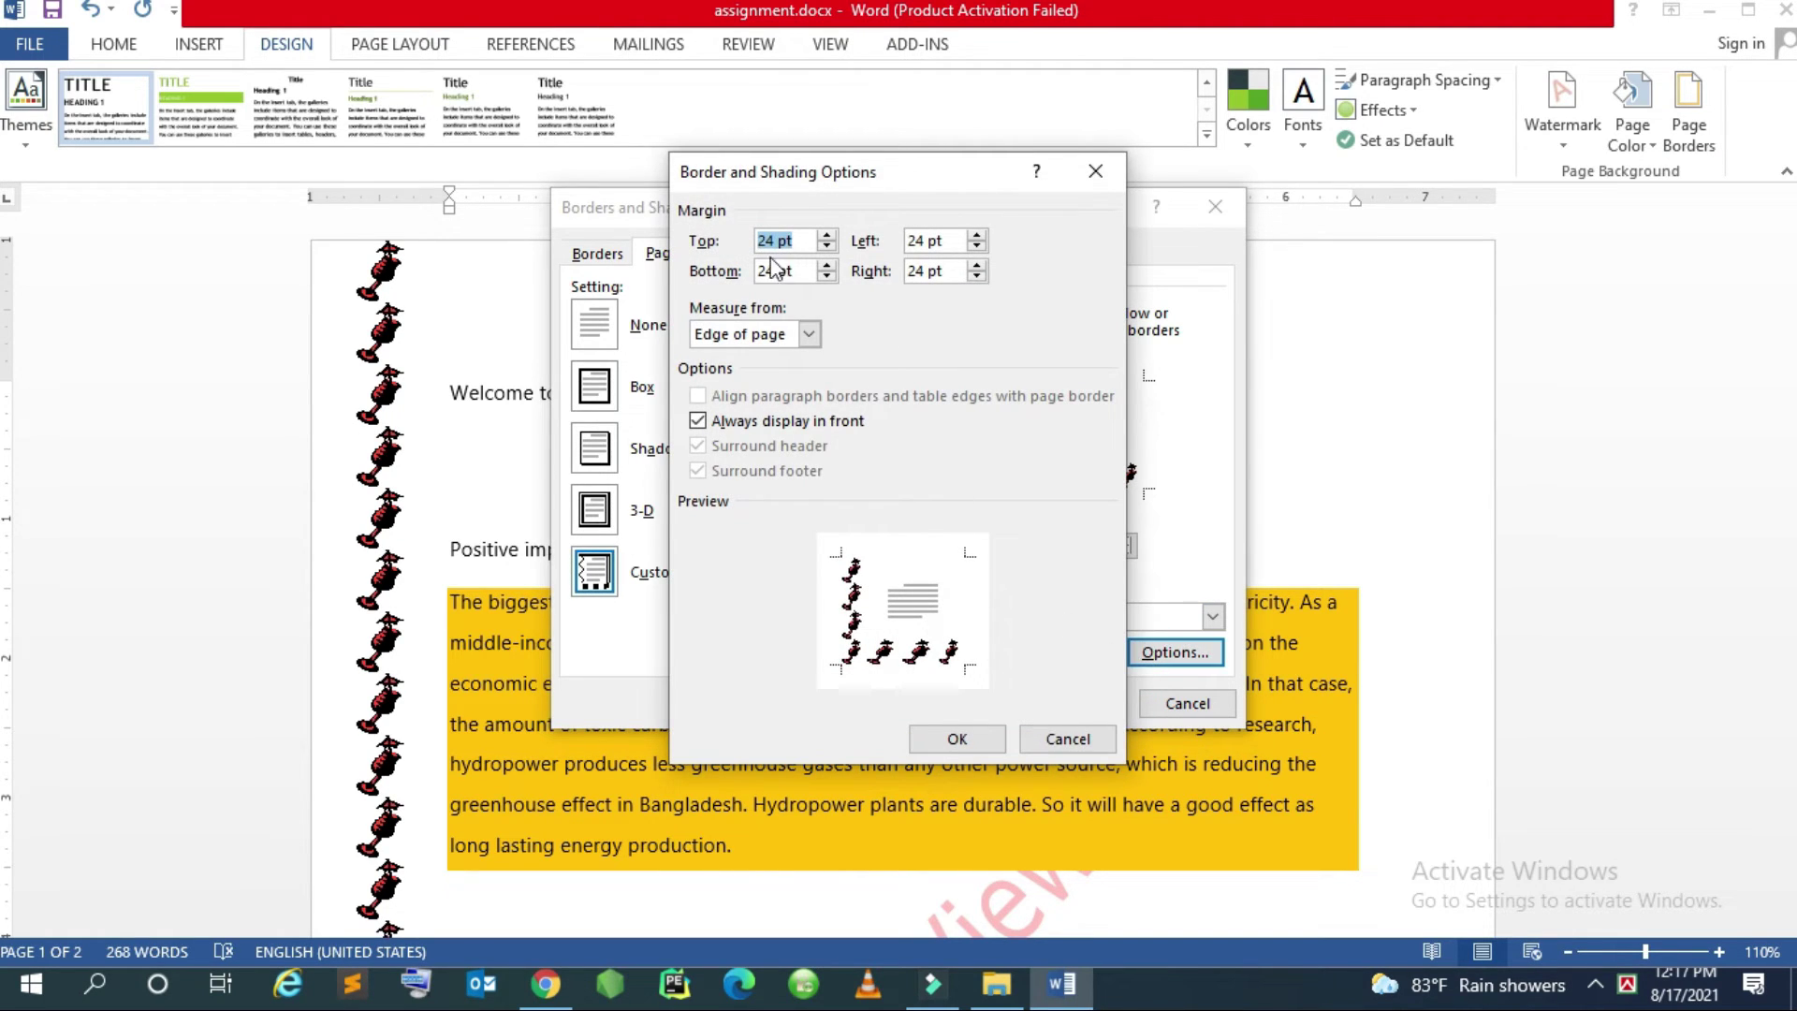
click(808, 241)
click(772, 235)
key(BackSpace)
key(Delete)
key(Delete)
text(3)
text(0)
click(927, 241)
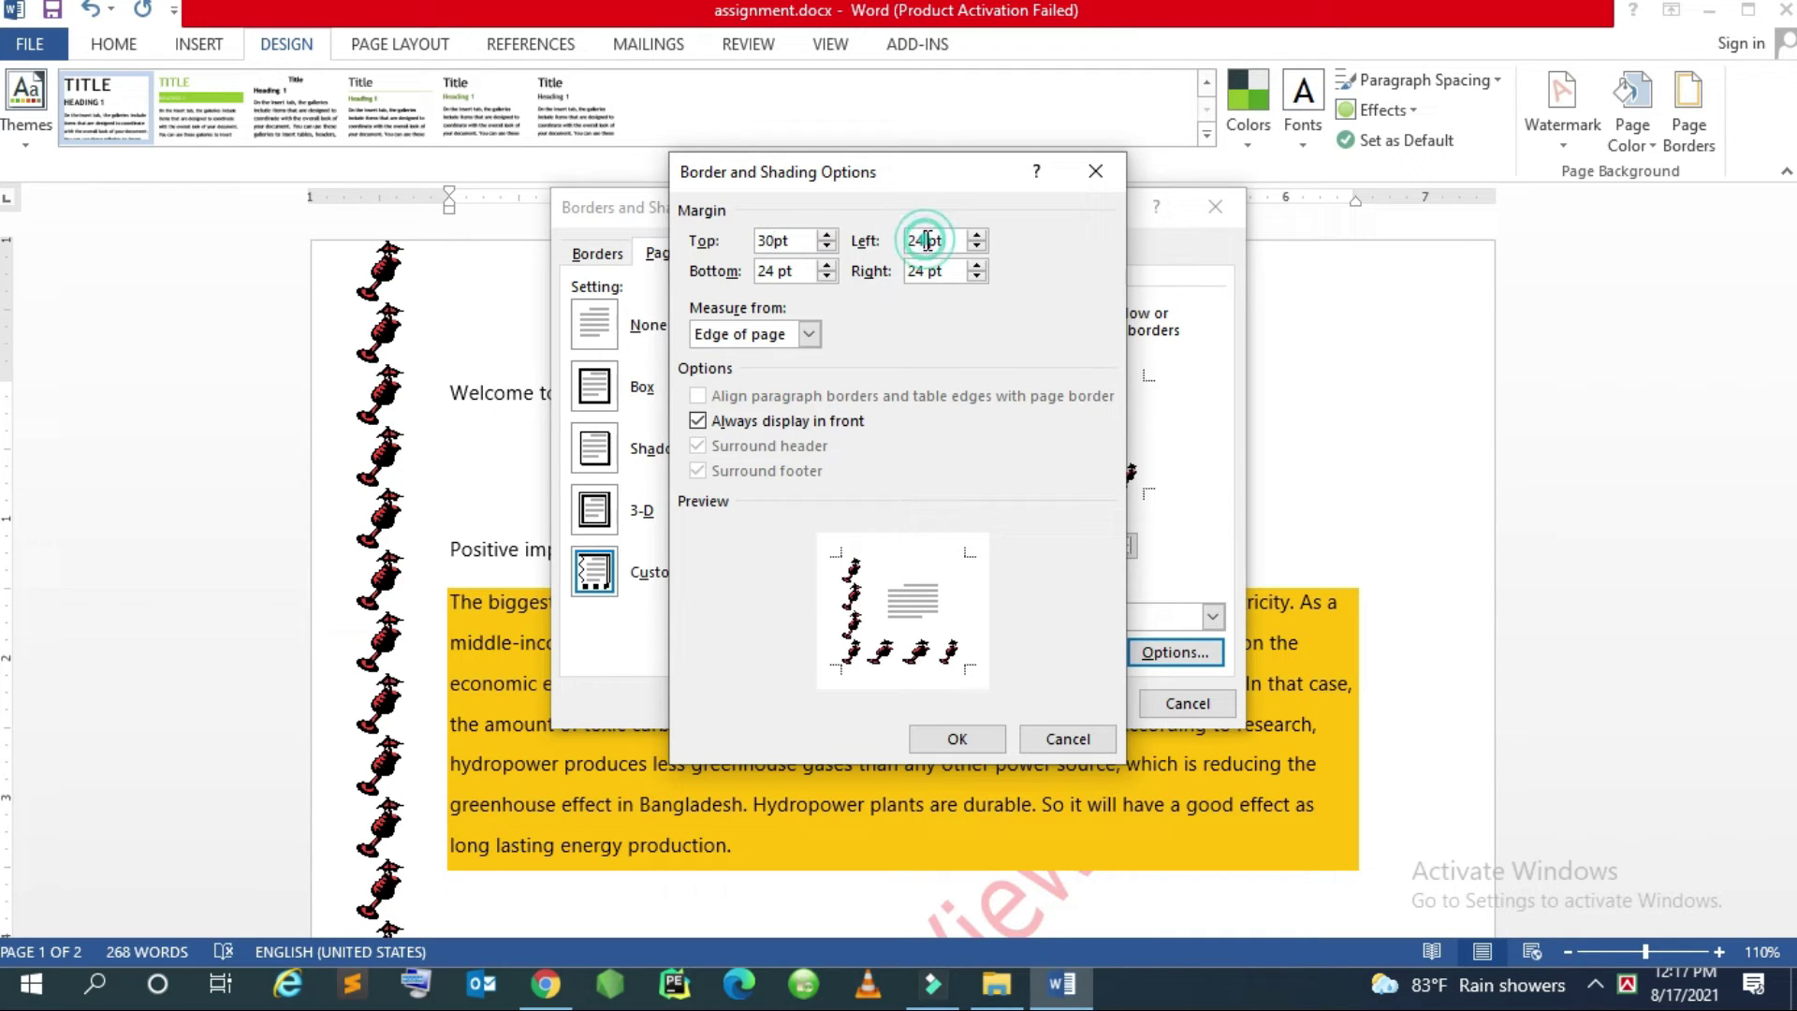
key(BackSpace)
key(BackSpace)
key(BackSpace)
text(3)
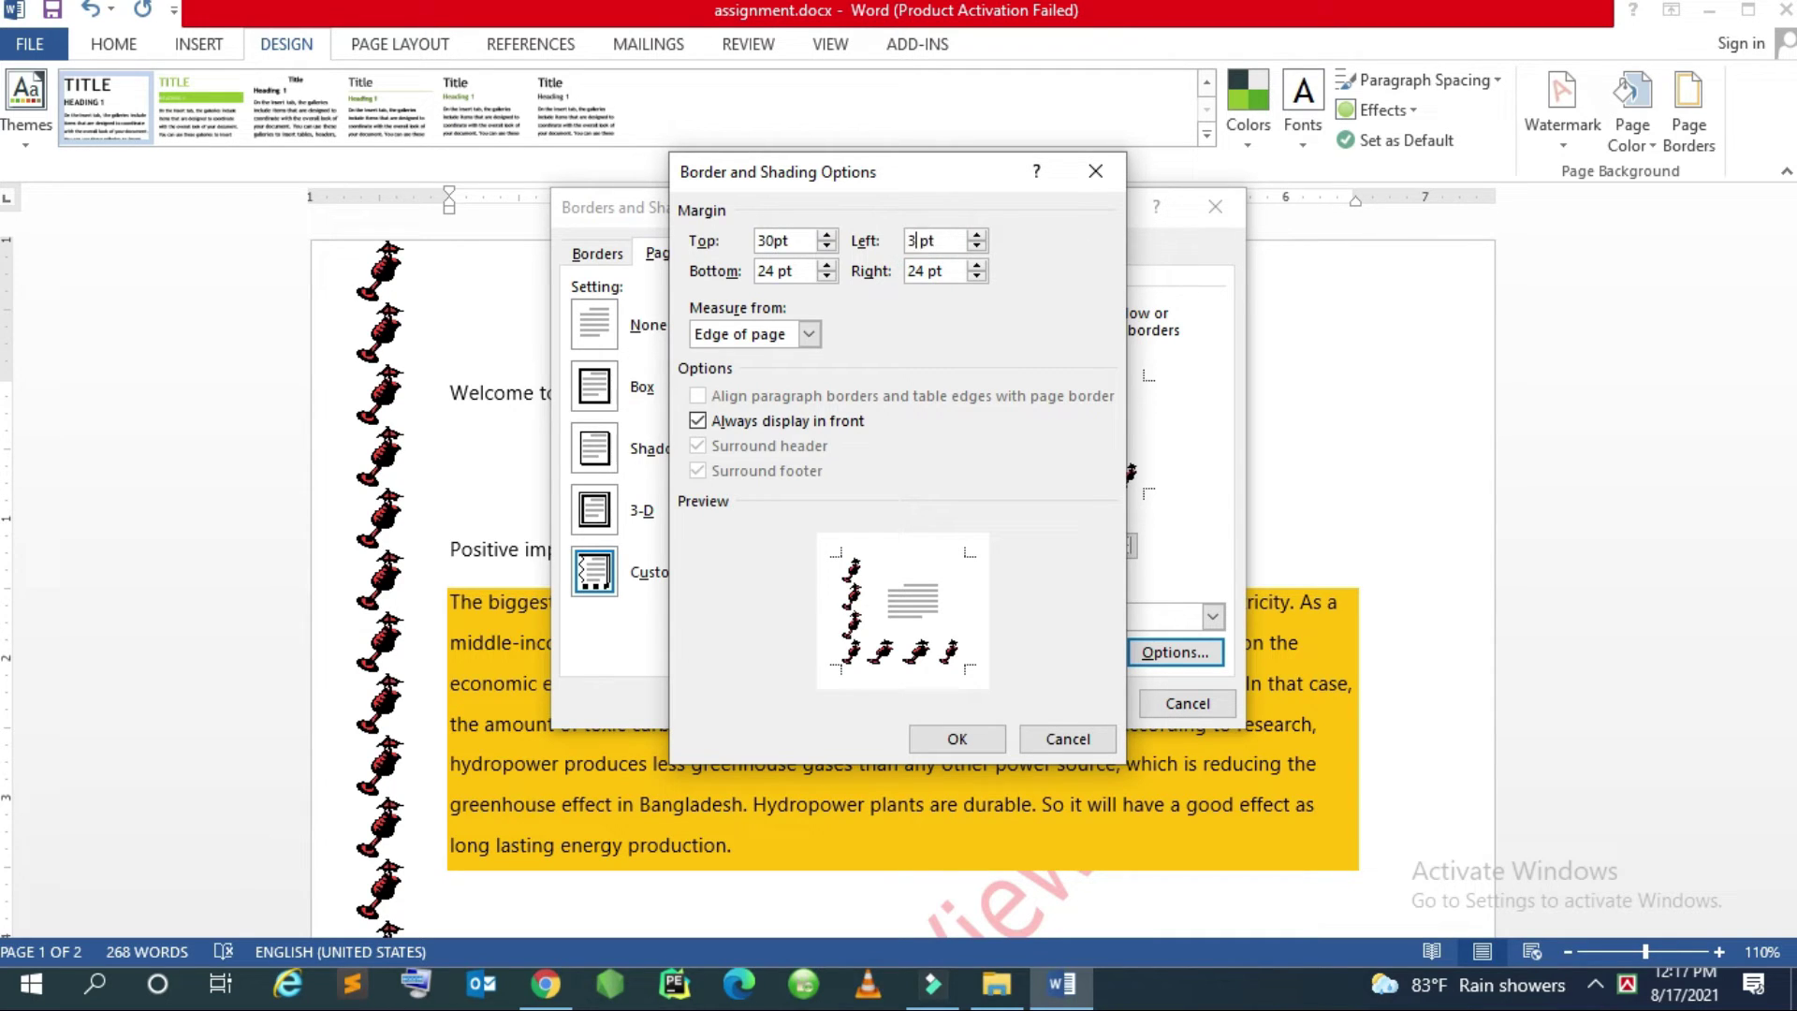
text(0)
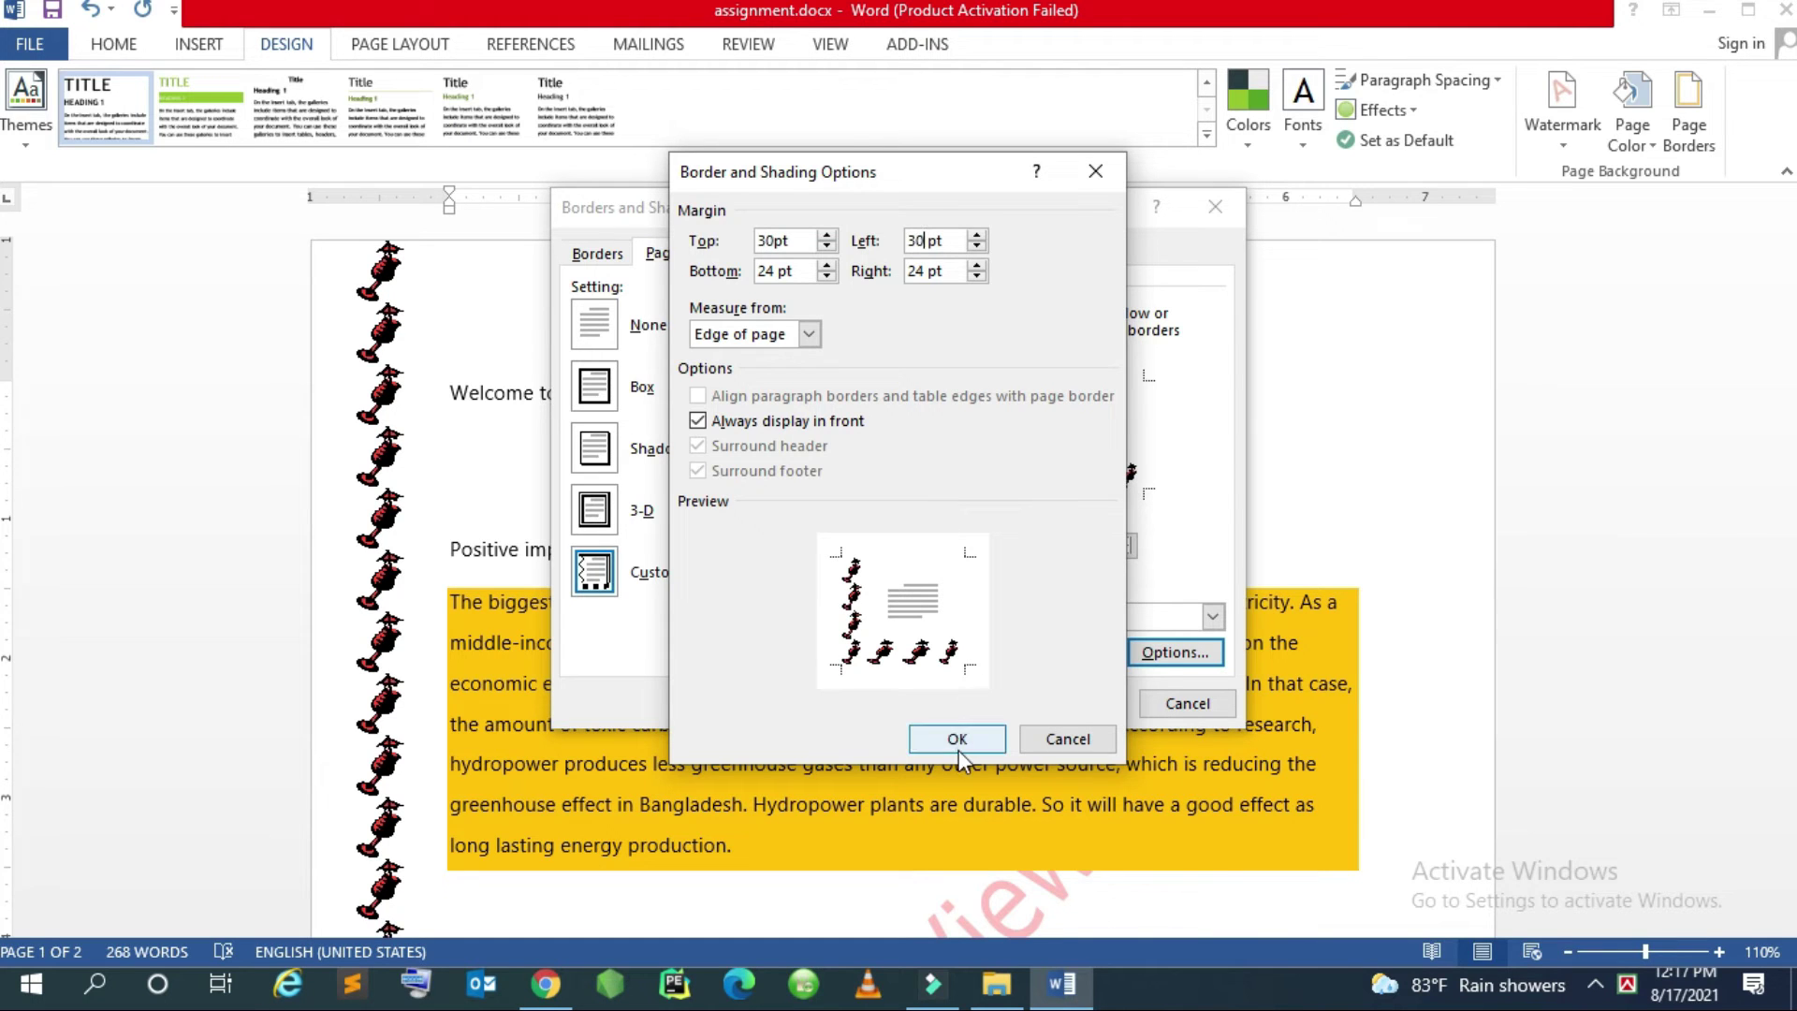
click(959, 750)
click(1076, 703)
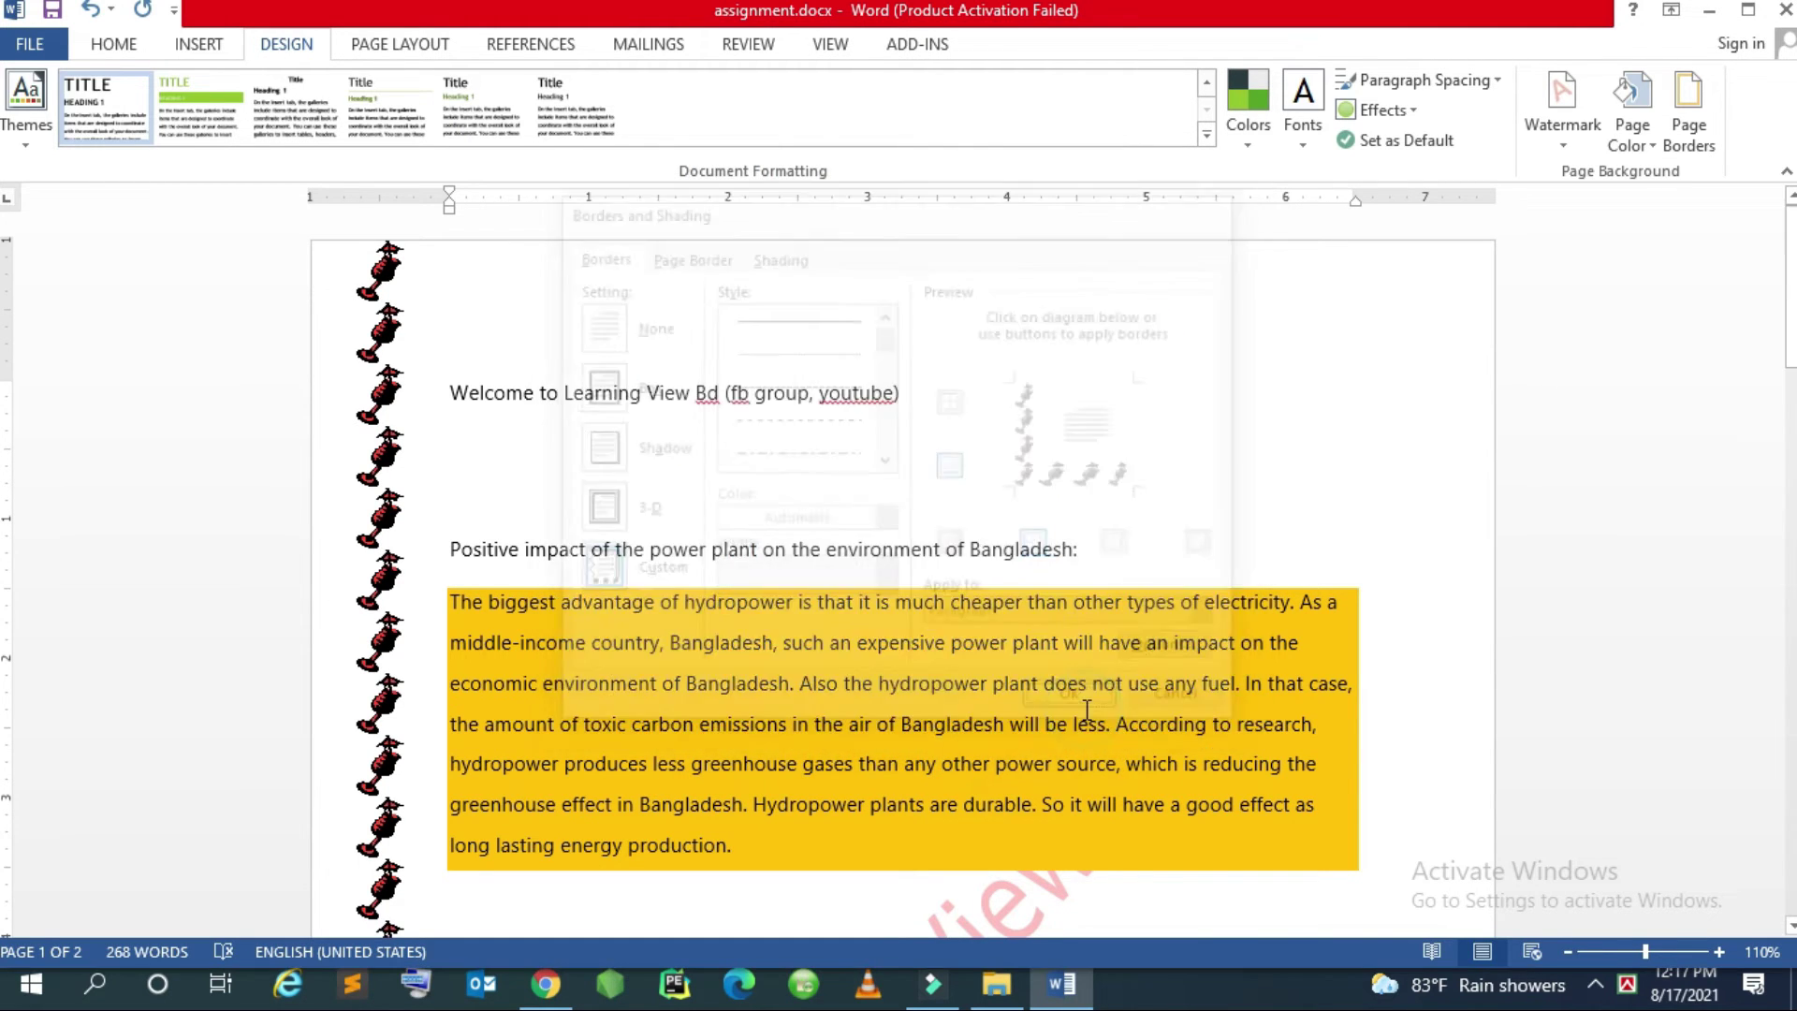
scroll(1085, 711, down, 3)
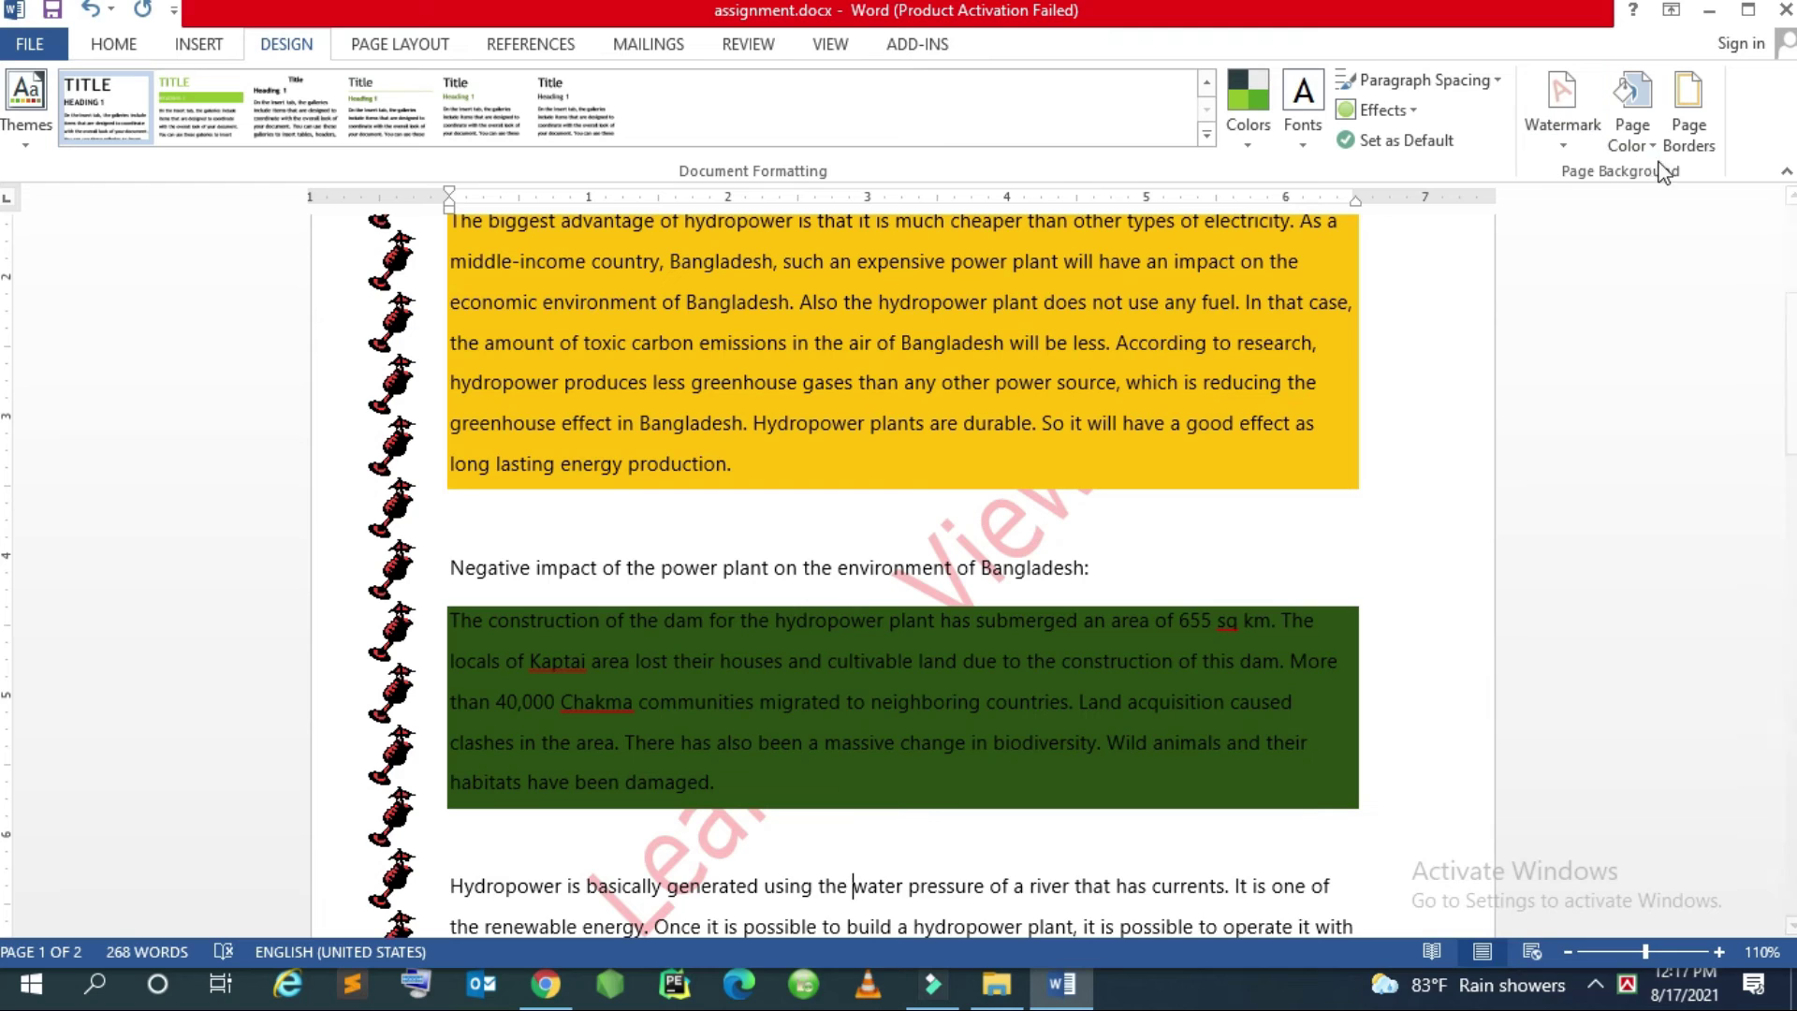
Restore the right and top sides of the art page border
click(1684, 155)
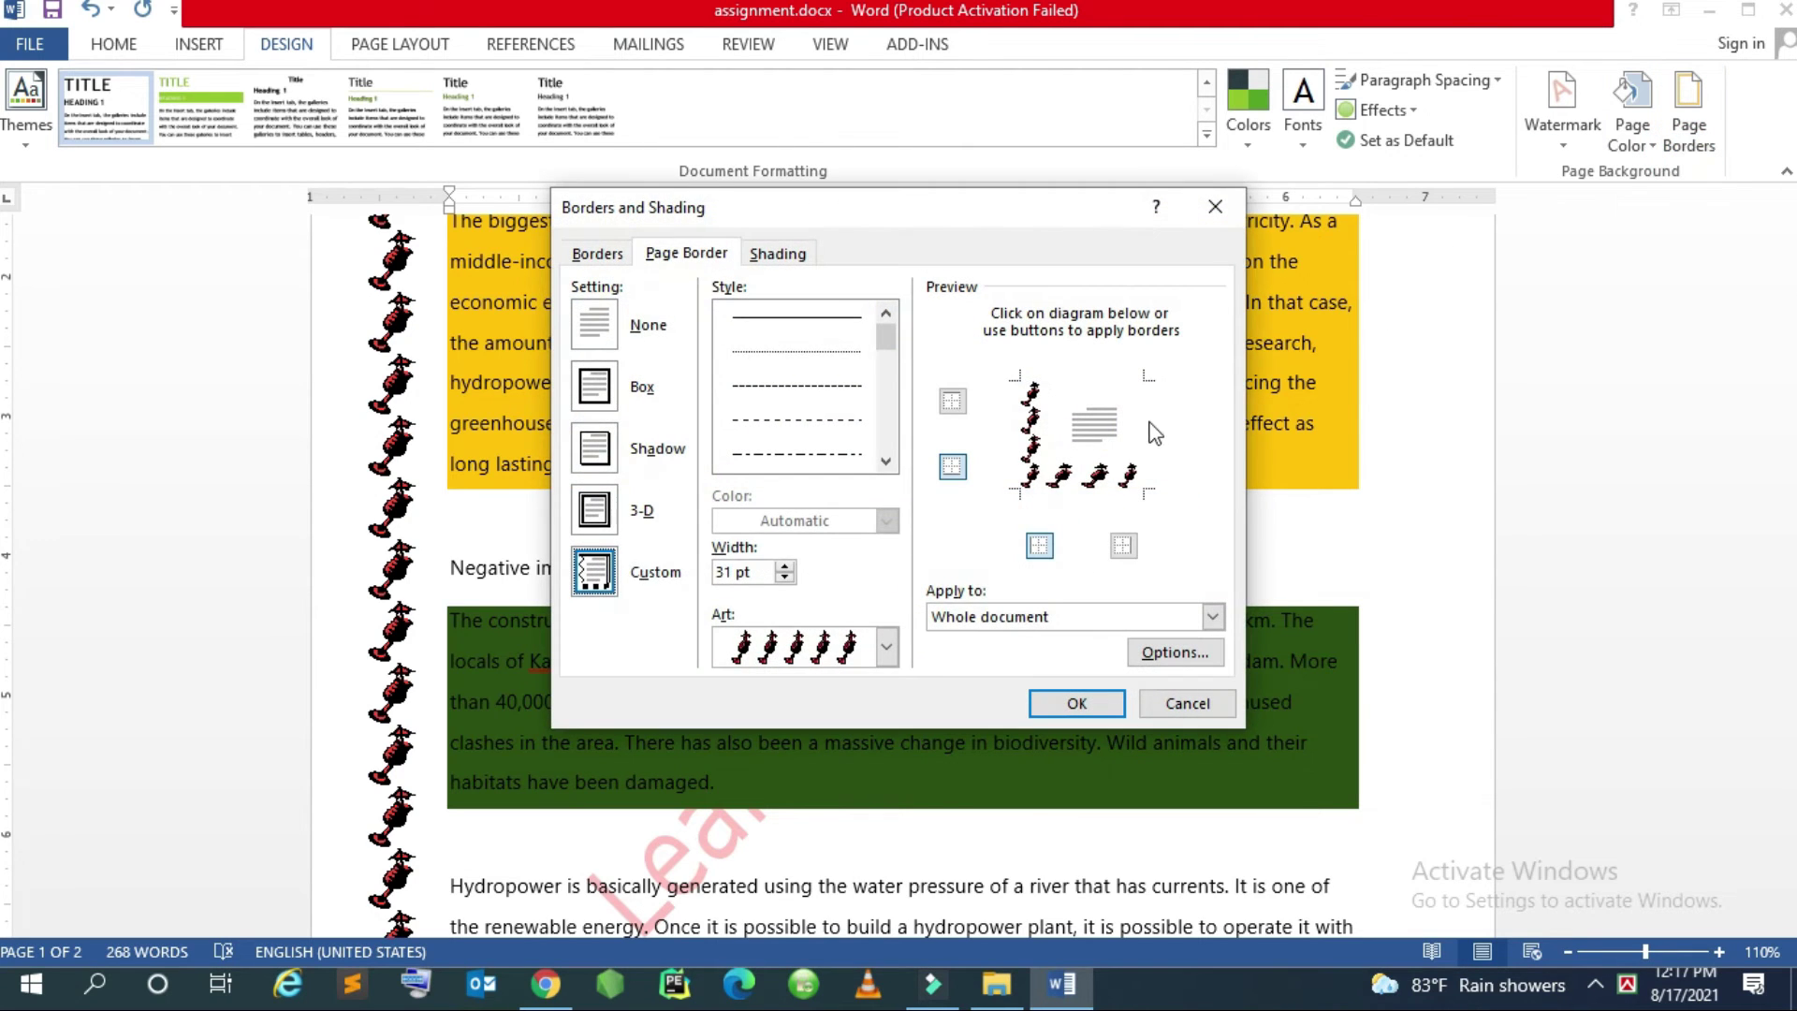
click(1132, 412)
click(1090, 384)
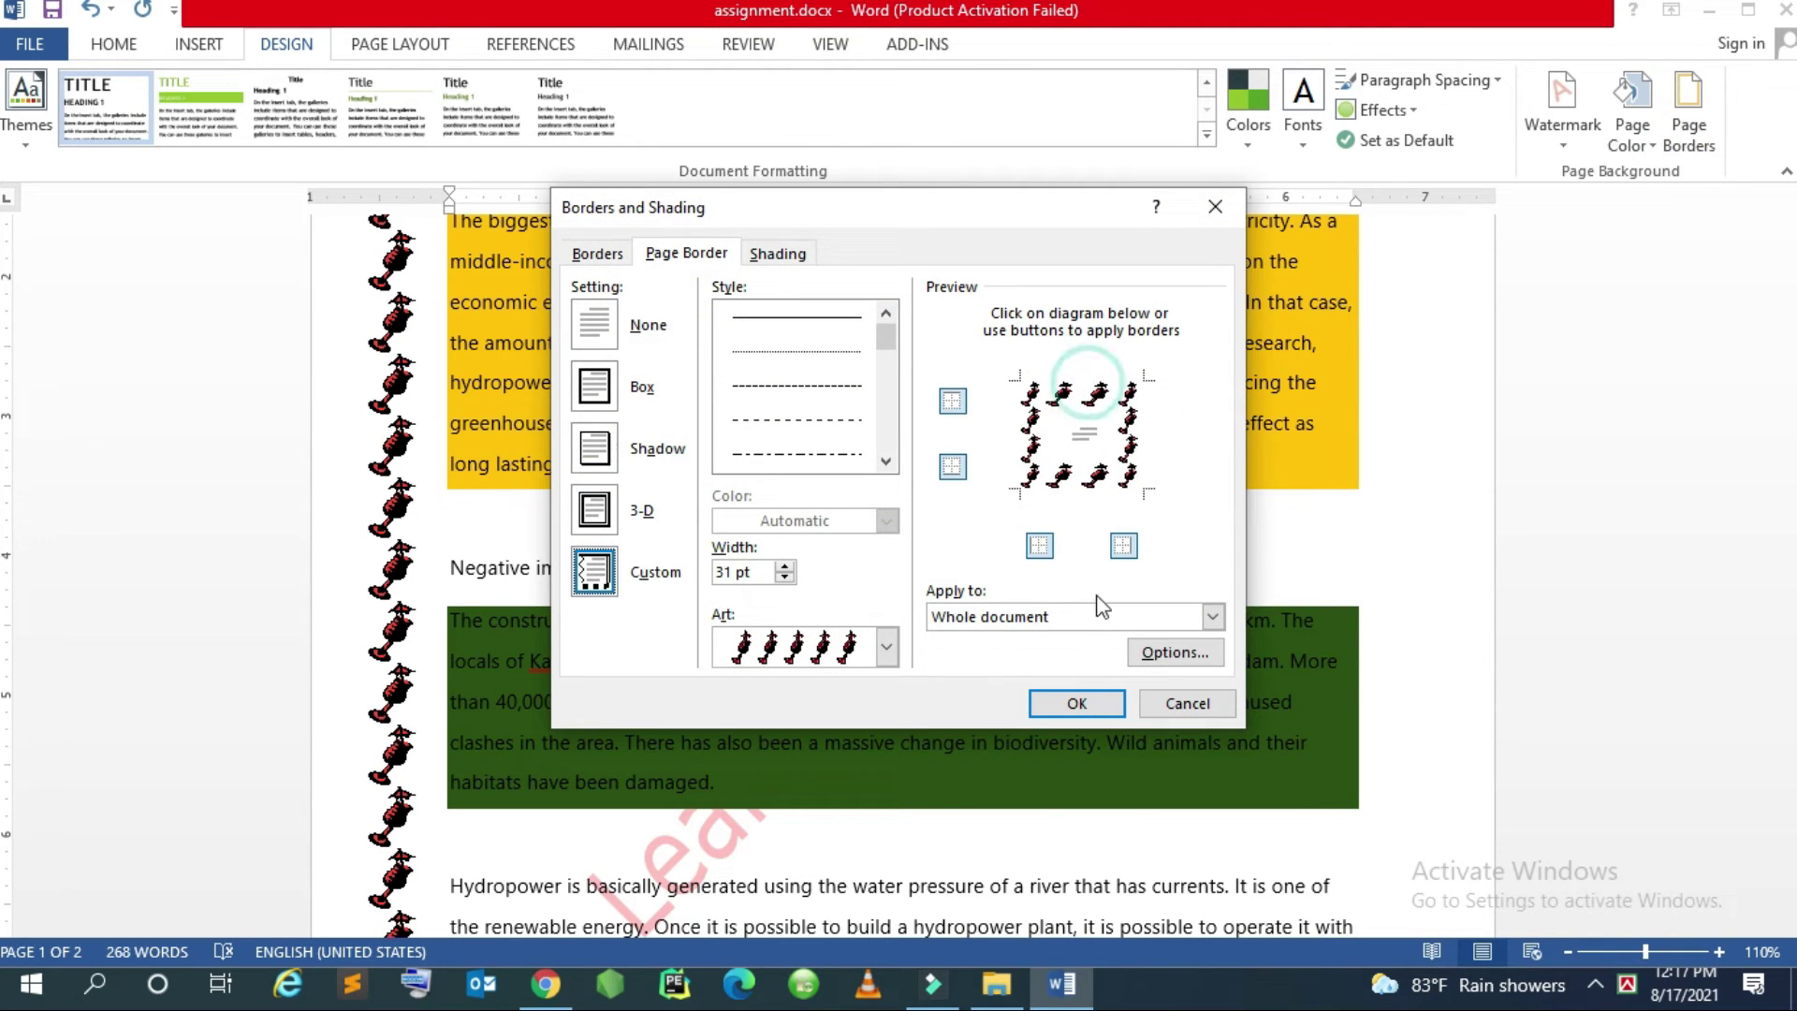
click(1076, 703)
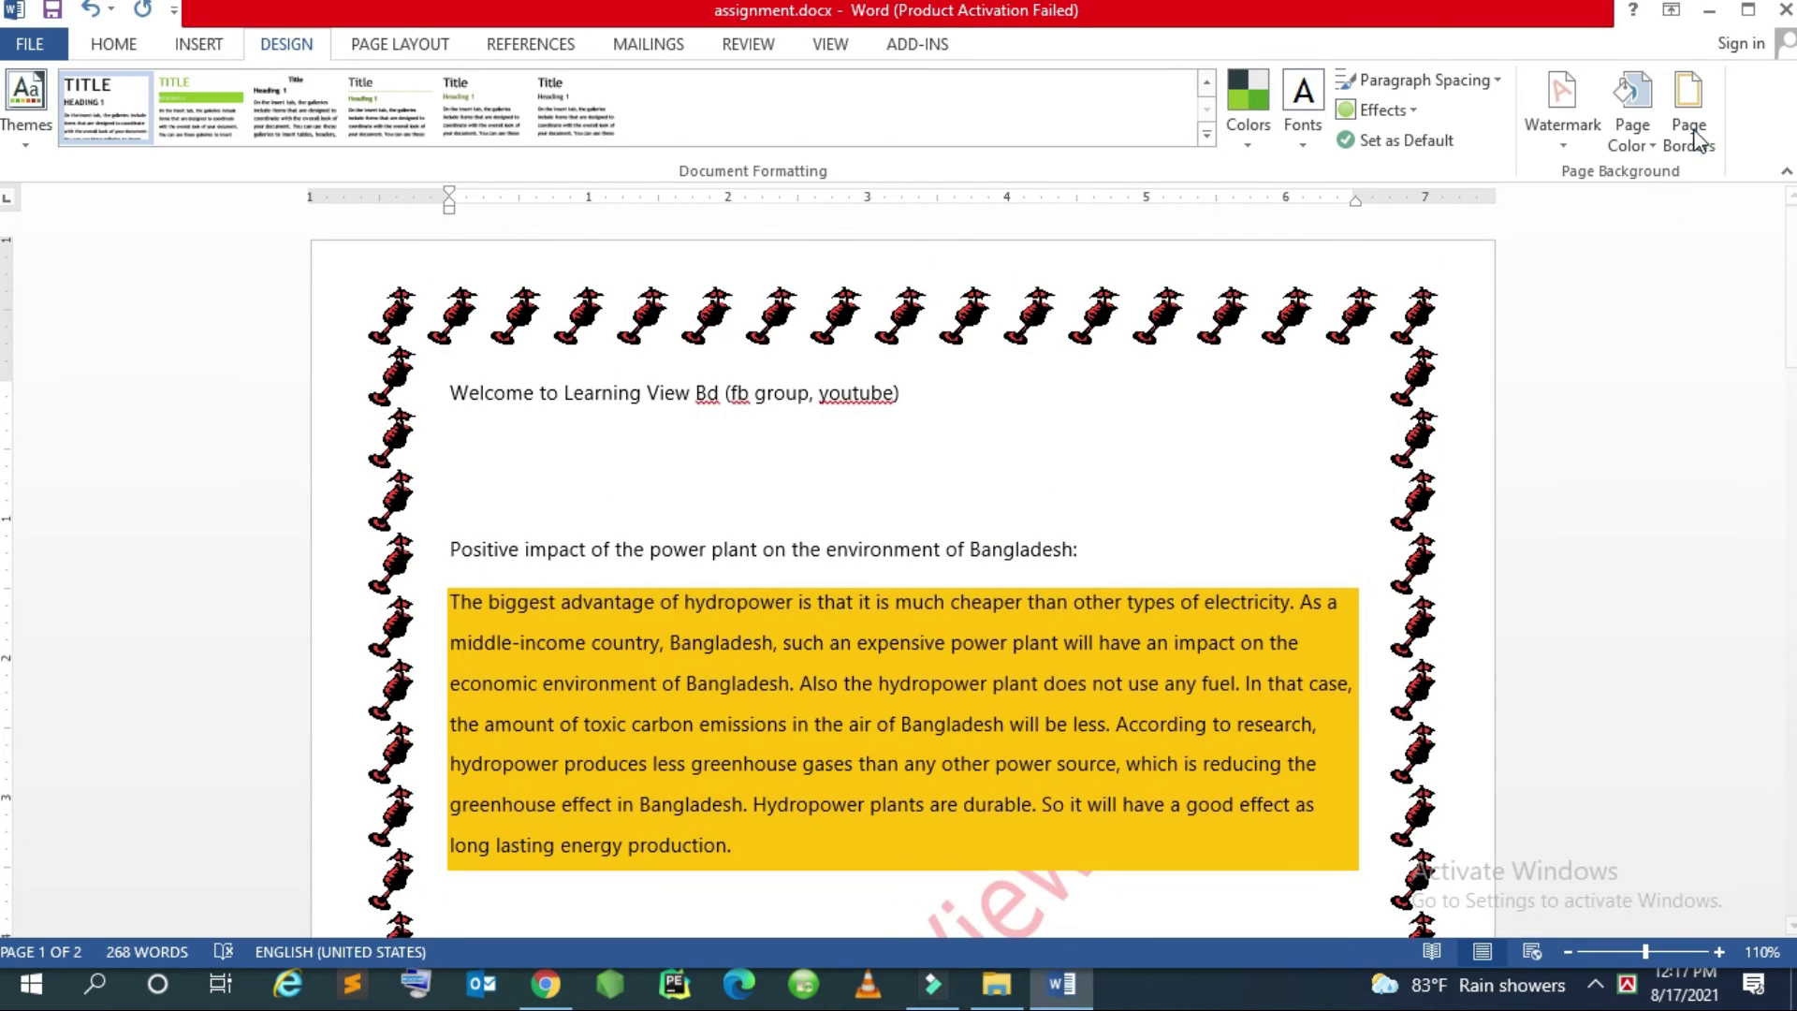
Try 40 pt top and left border margins, dismissing the resulting measurement error
click(1689, 122)
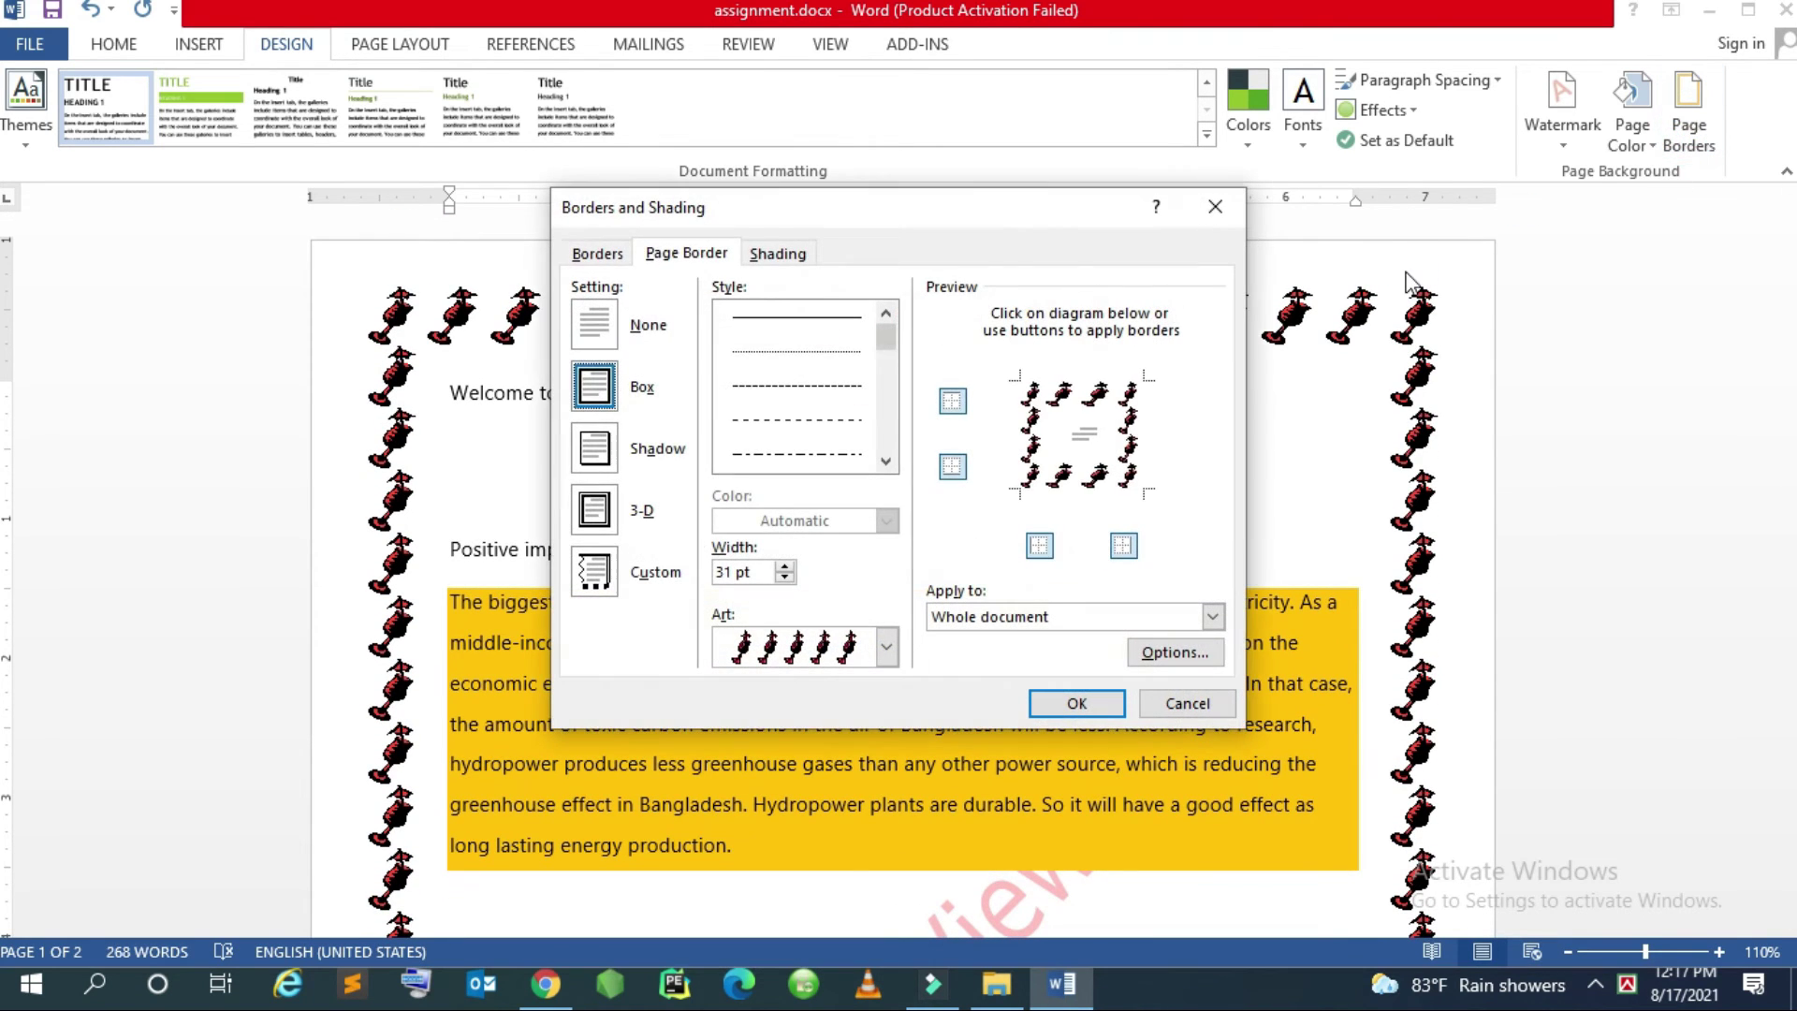
click(1170, 652)
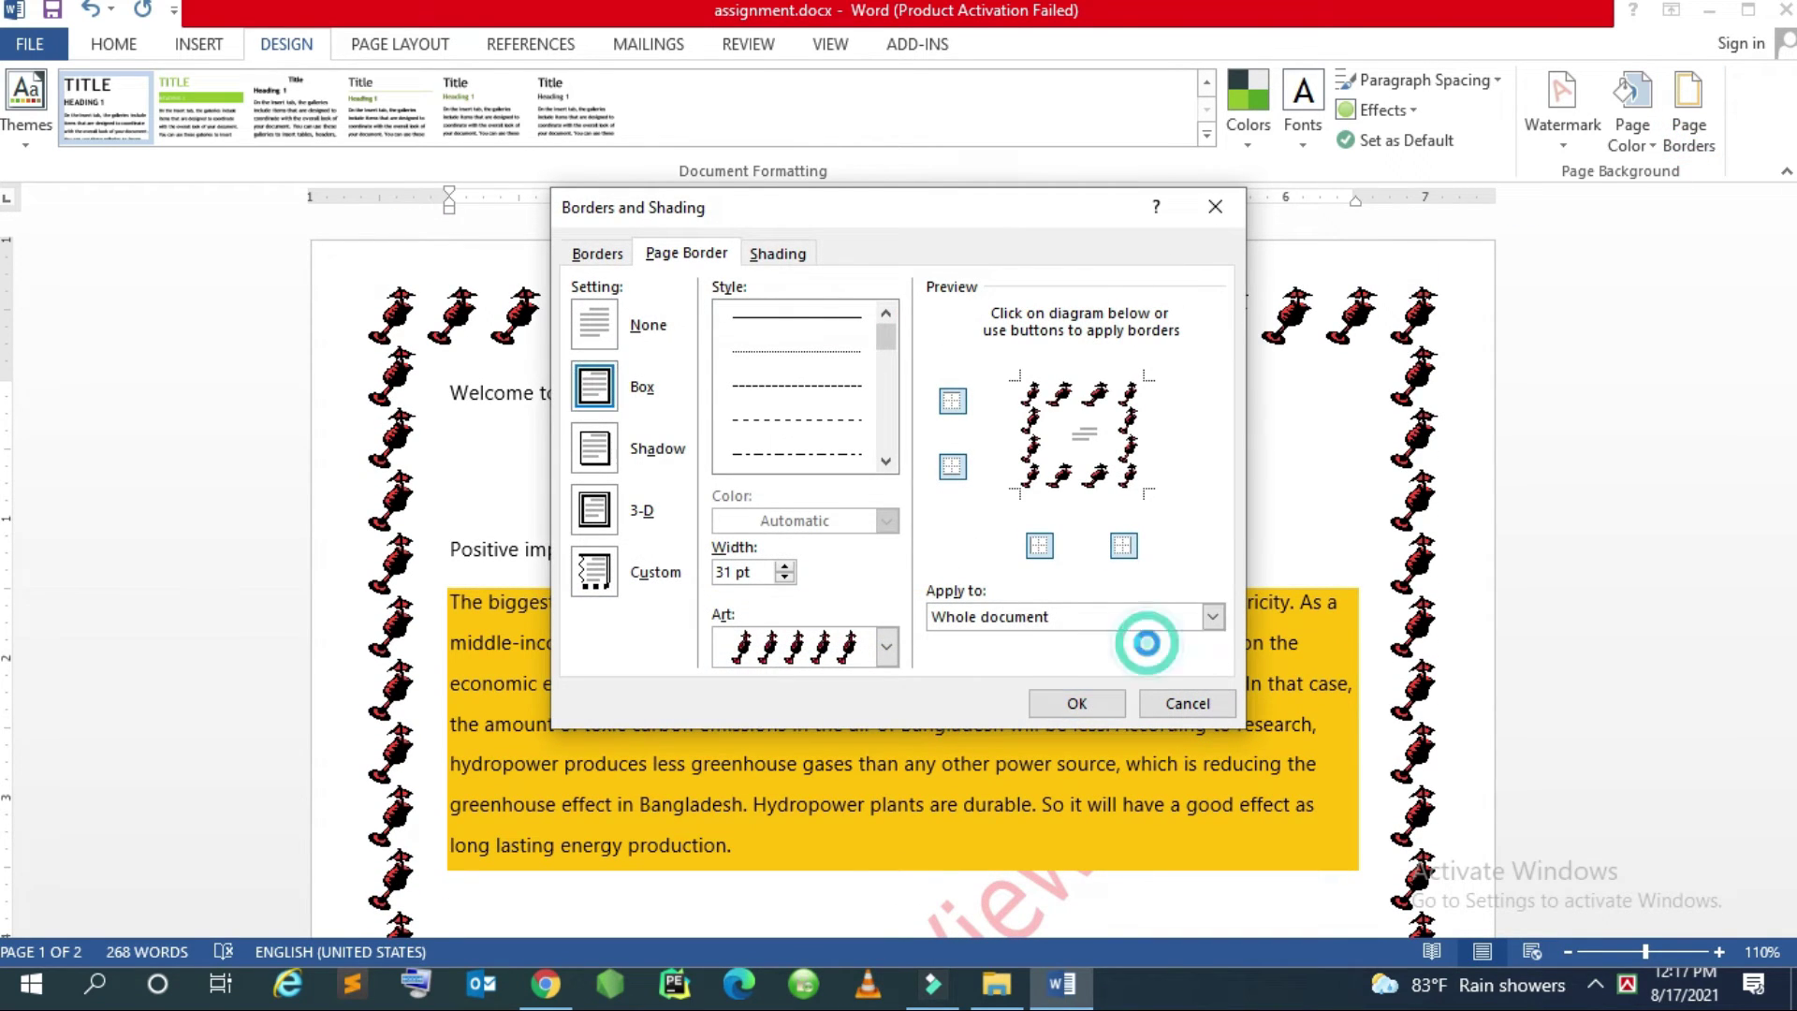
click(774, 244)
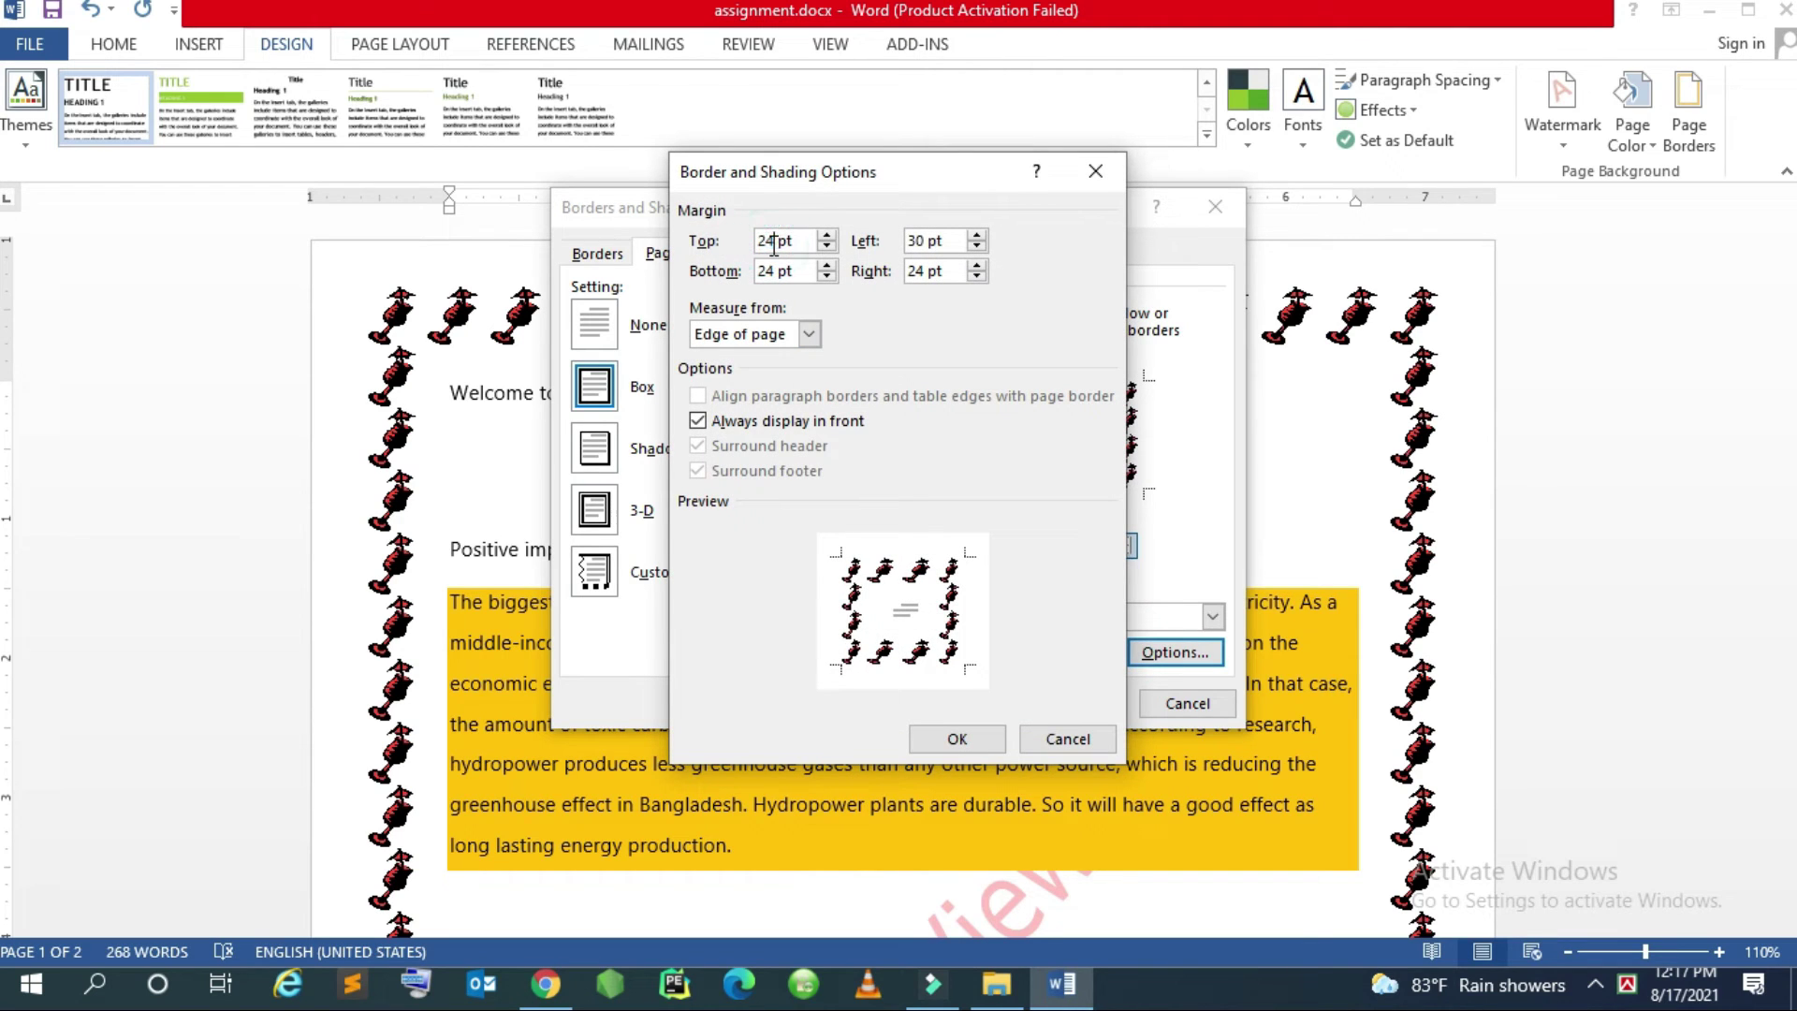
key(BackSpace)
key(BackSpace)
text(40)
click(922, 242)
key(BackSpace)
key(BackSpace)
text(40)
click(774, 271)
key(BackSpace)
key(BackSpace)
text(4)
text(0)
click(1005, 727)
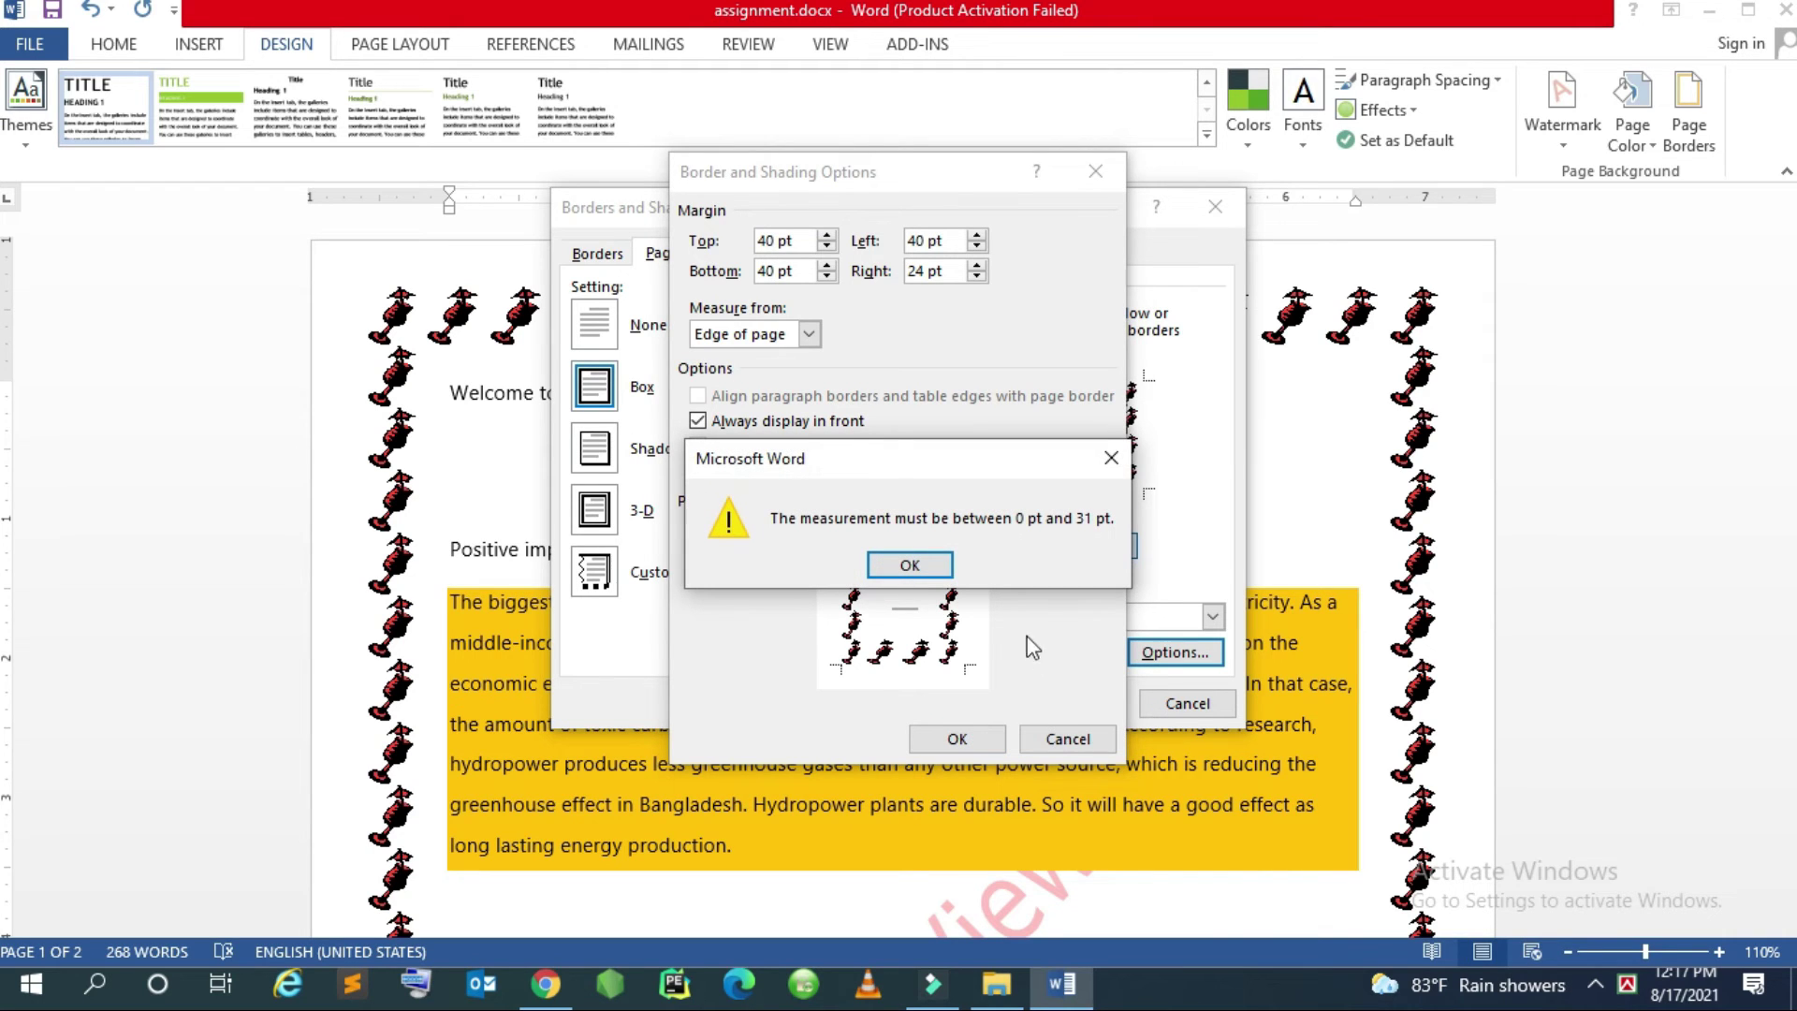
click(910, 564)
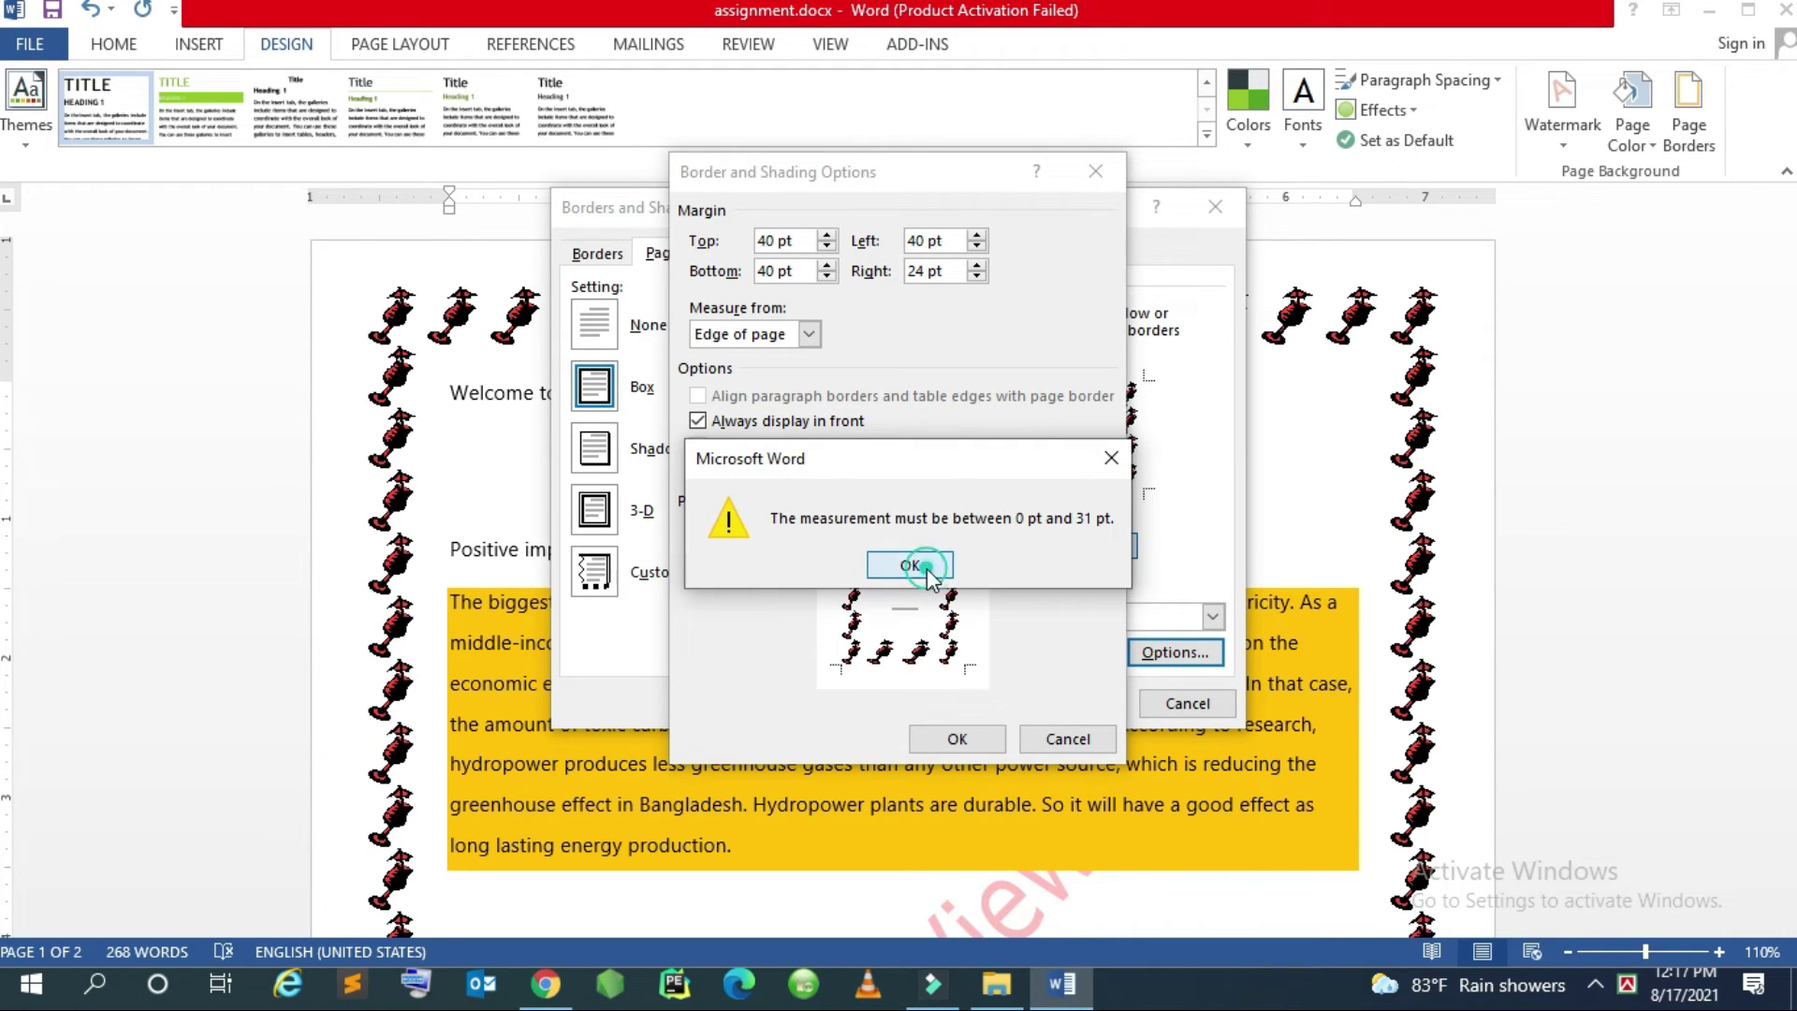
Set the border margins to 30 pt top, 25 pt bottom and 25 pt left
click(776, 240)
key(BackSpace)
key(BackSpace)
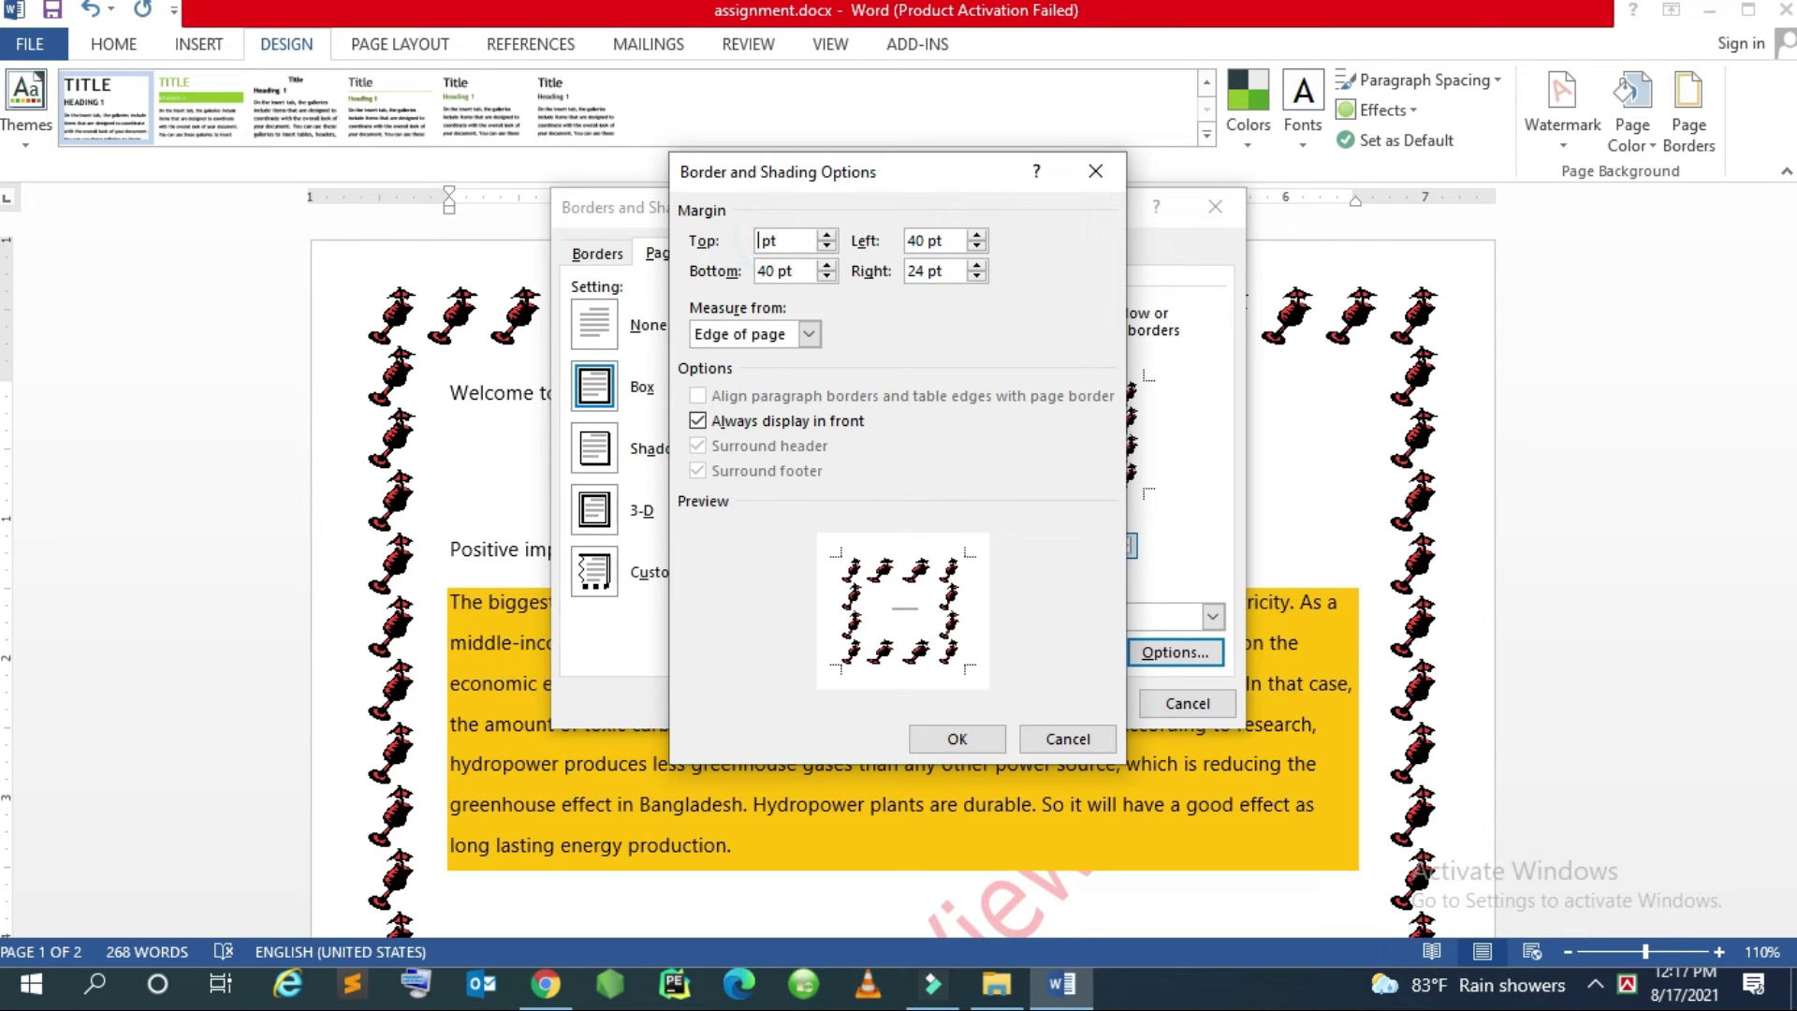
text(30)
click(773, 270)
key(BackSpace)
key(BackSpace)
text(2)
text(5)
click(921, 241)
key(BackSpace)
key(BackSpace)
text(2)
text(5)
click(964, 744)
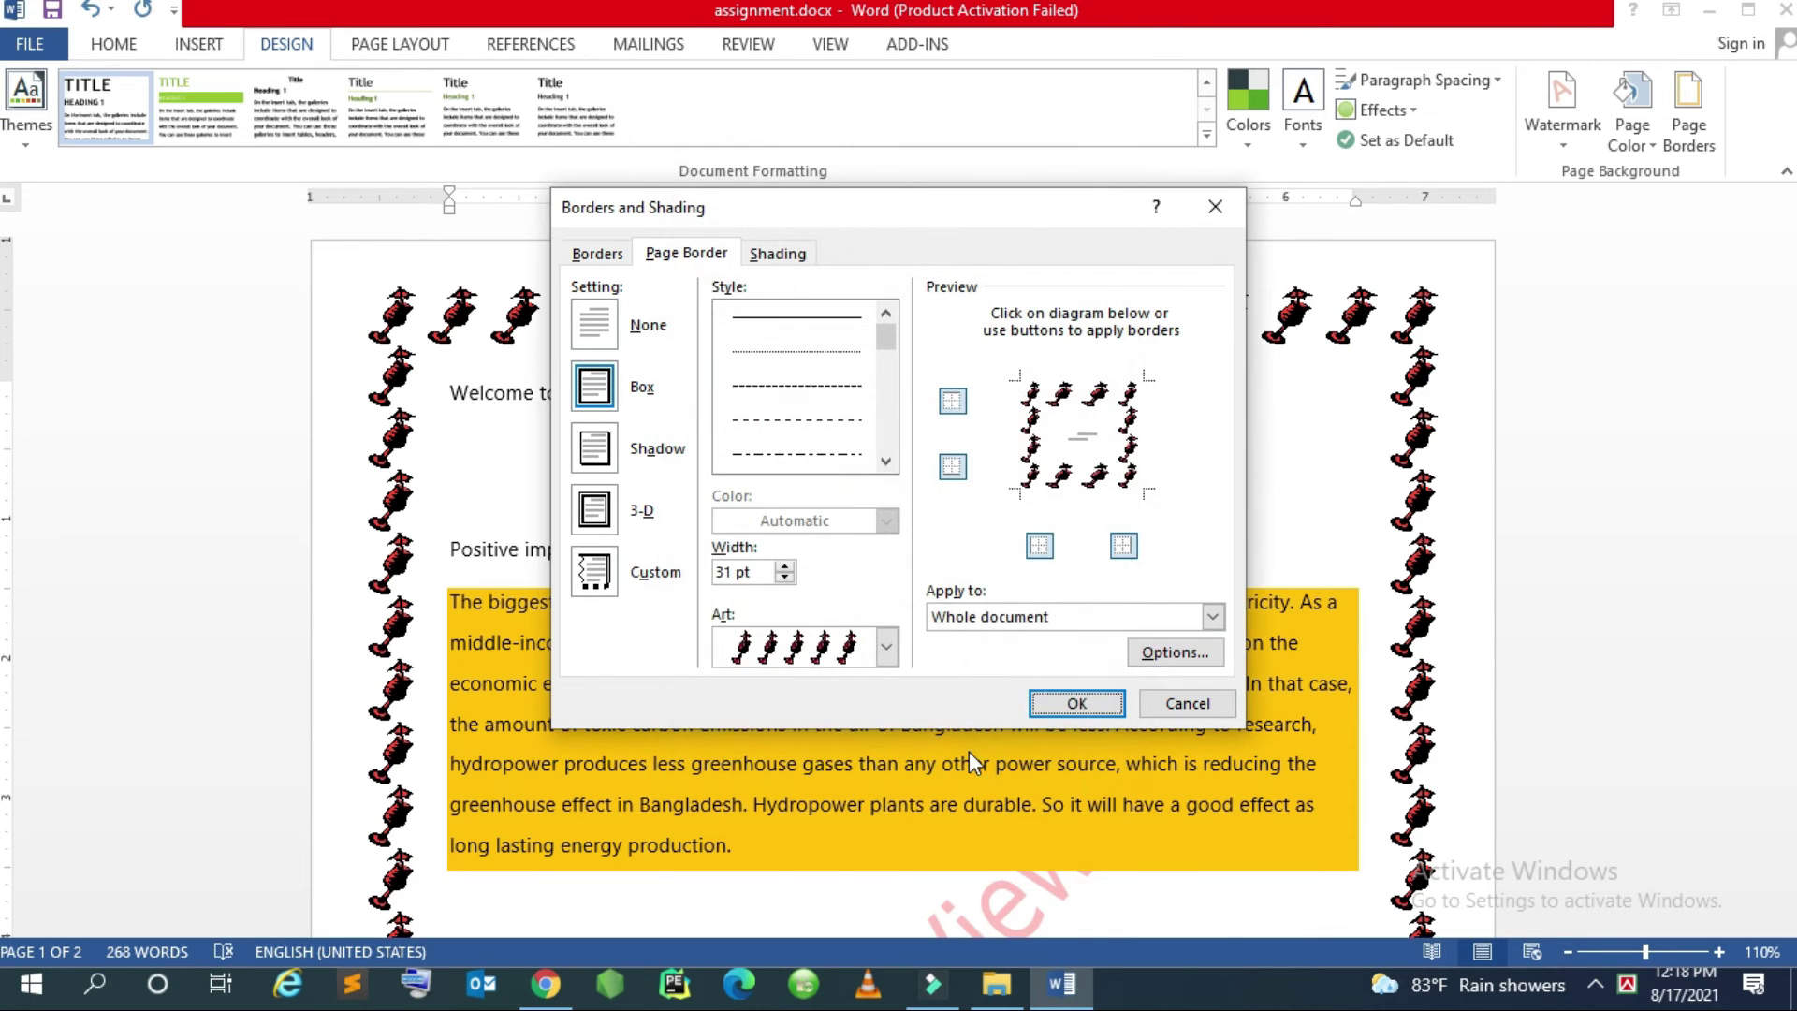
click(1076, 704)
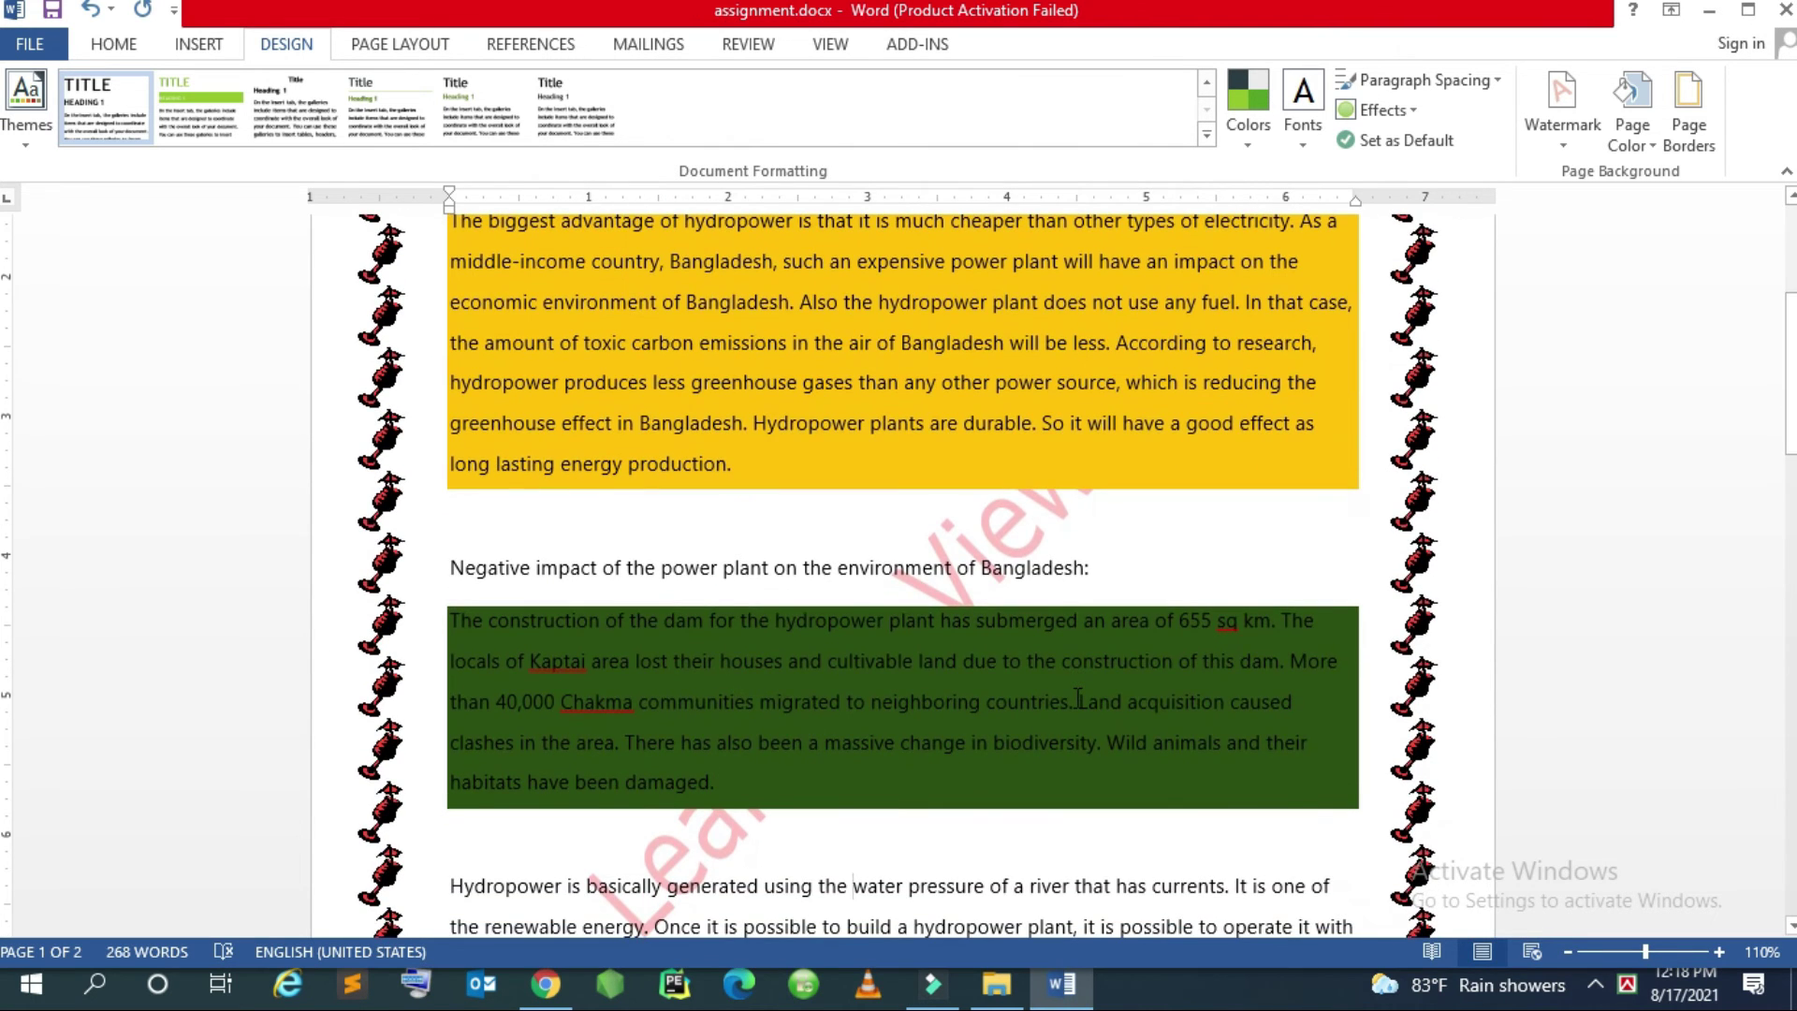
scroll(1267, 487, up, 5)
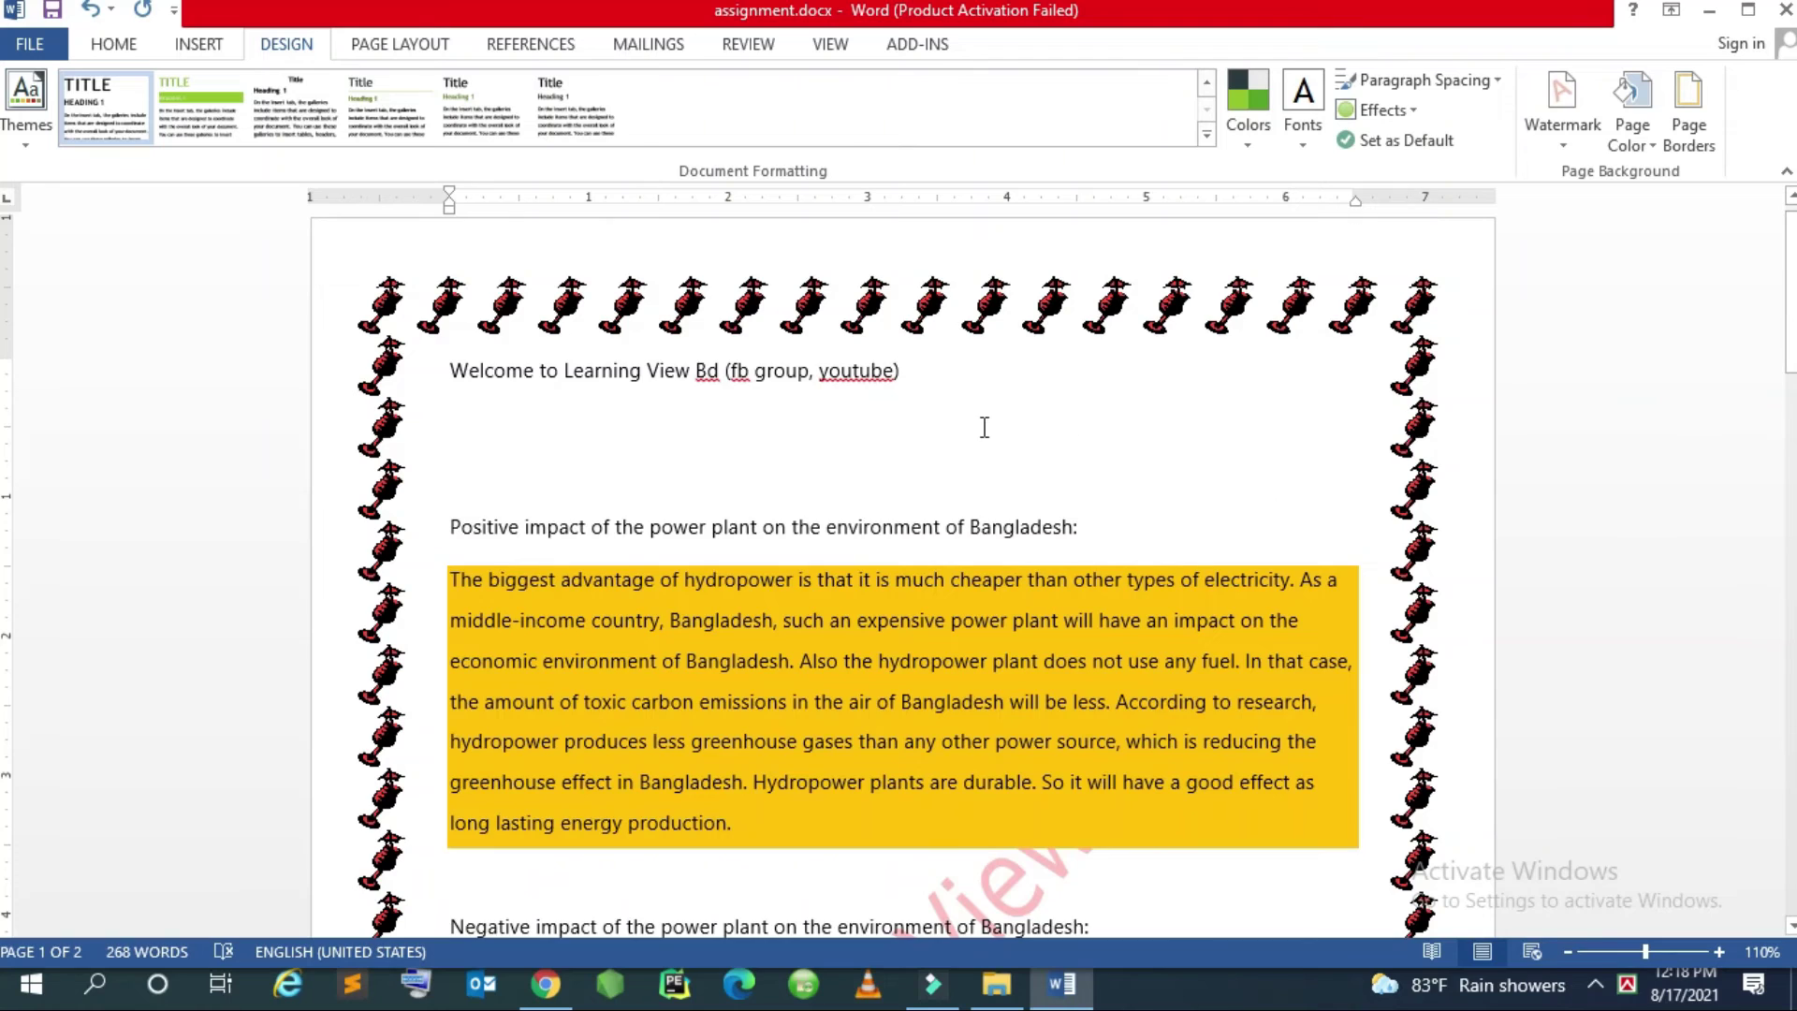
scroll(982, 426, up, 1)
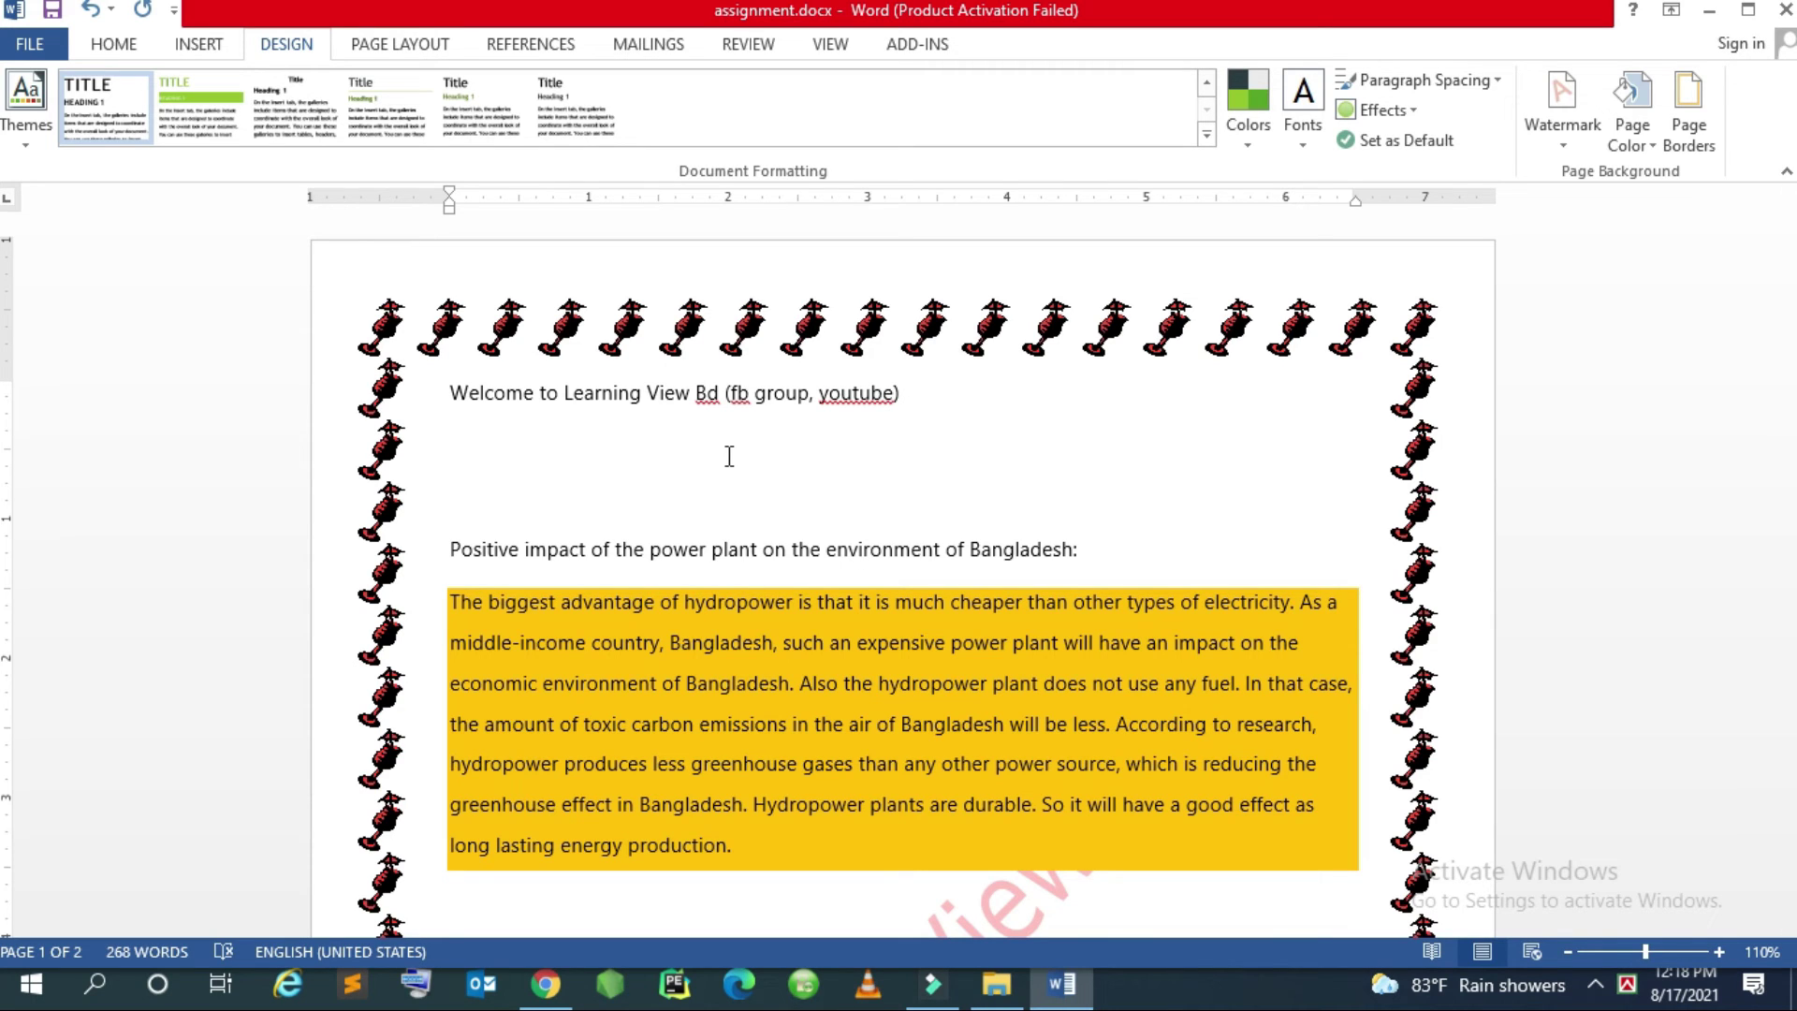
Remove the top, left, bottom and right sides of the art page border
click(1689, 117)
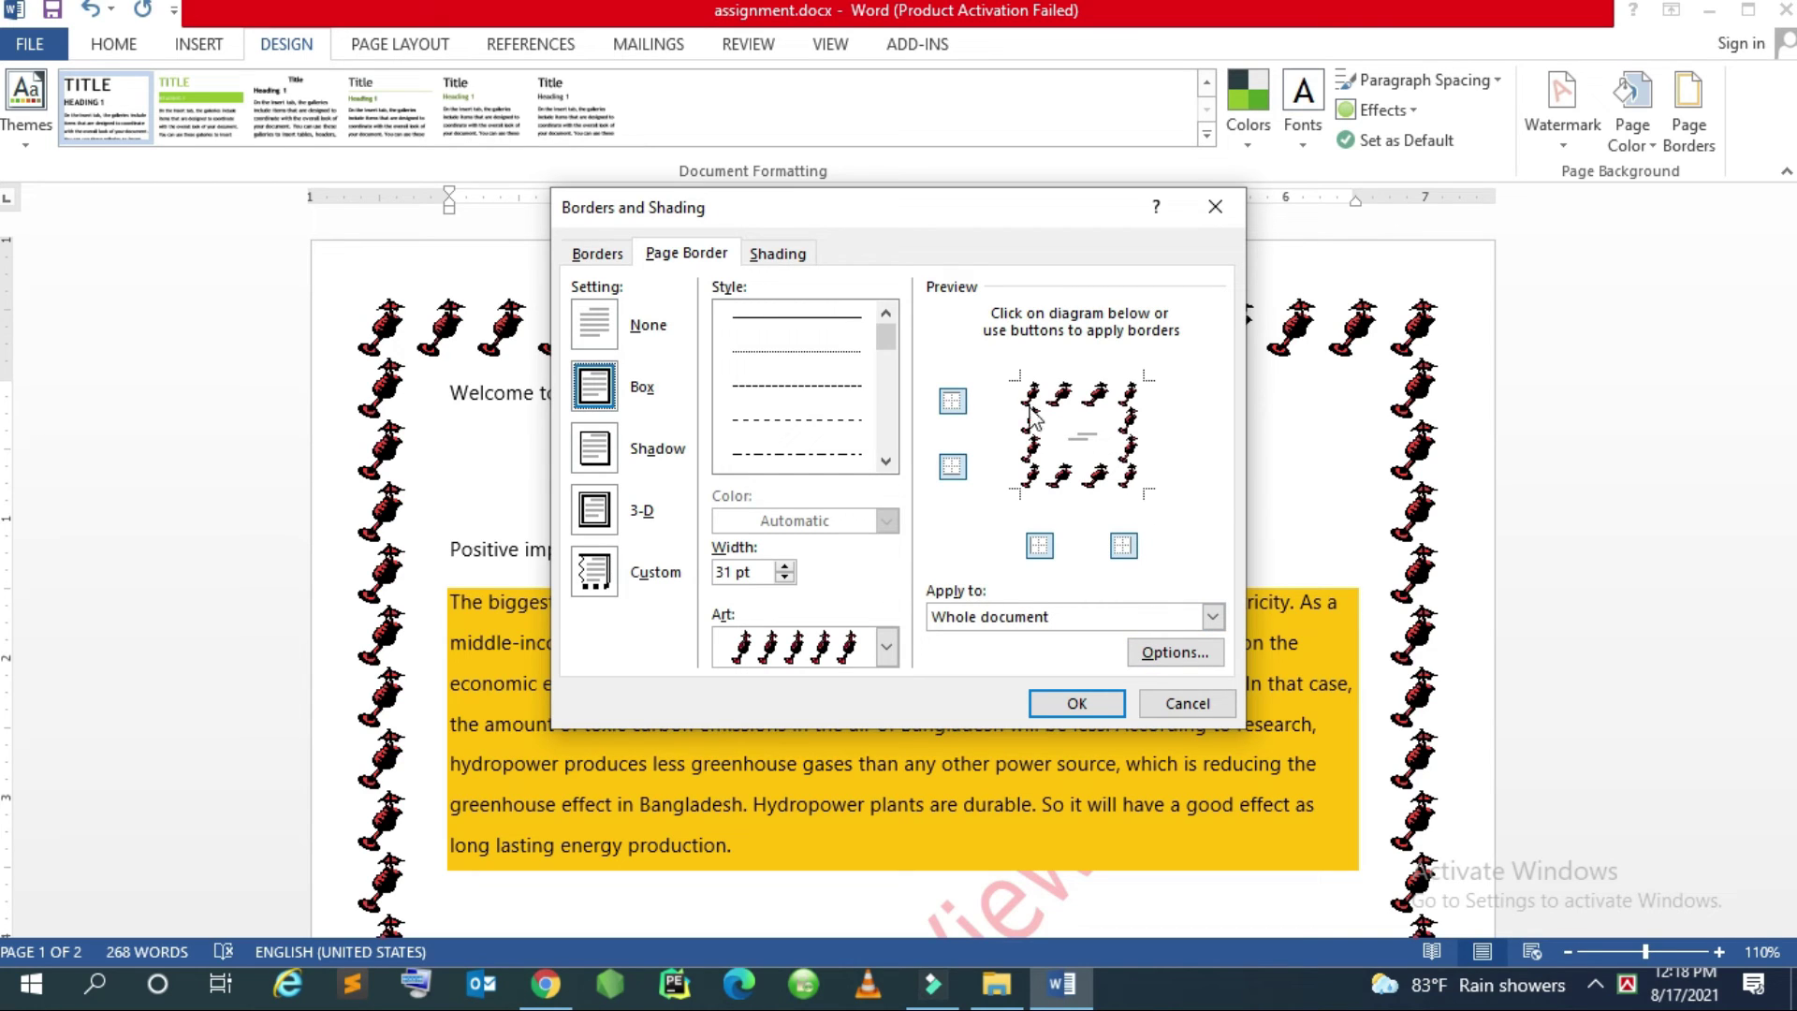
click(1078, 384)
click(1033, 435)
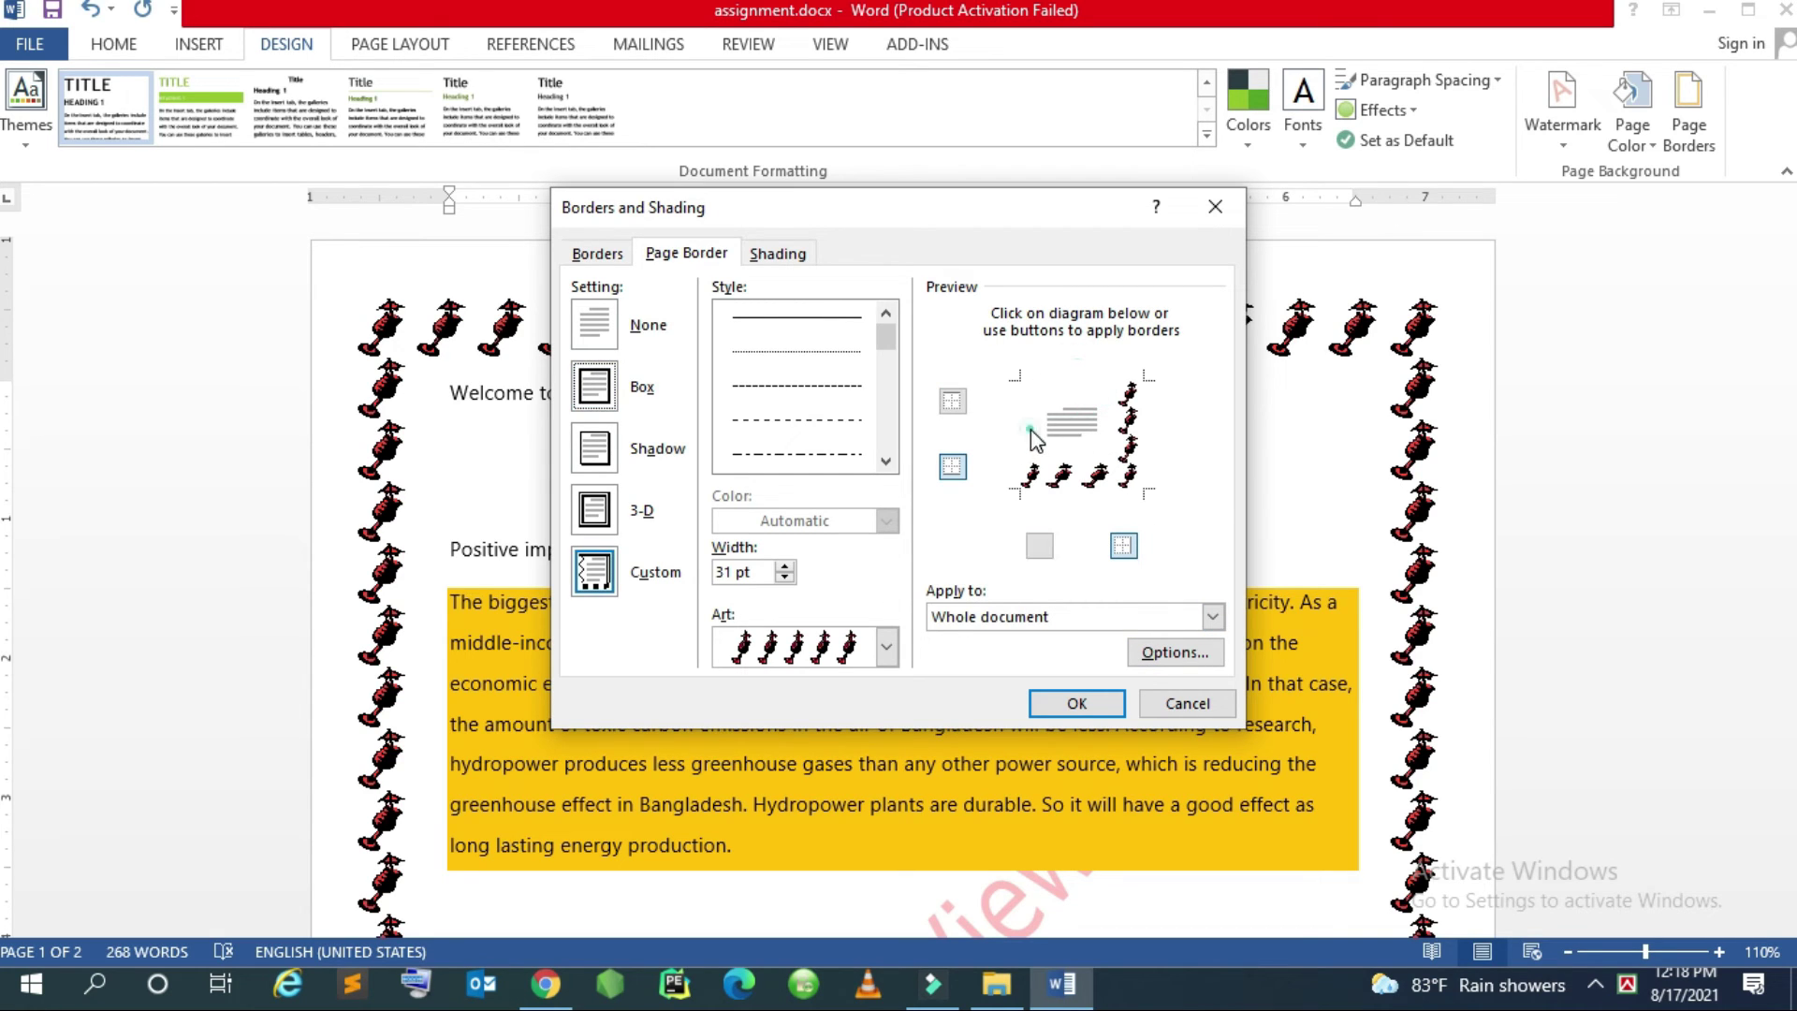
click(1067, 476)
click(1142, 451)
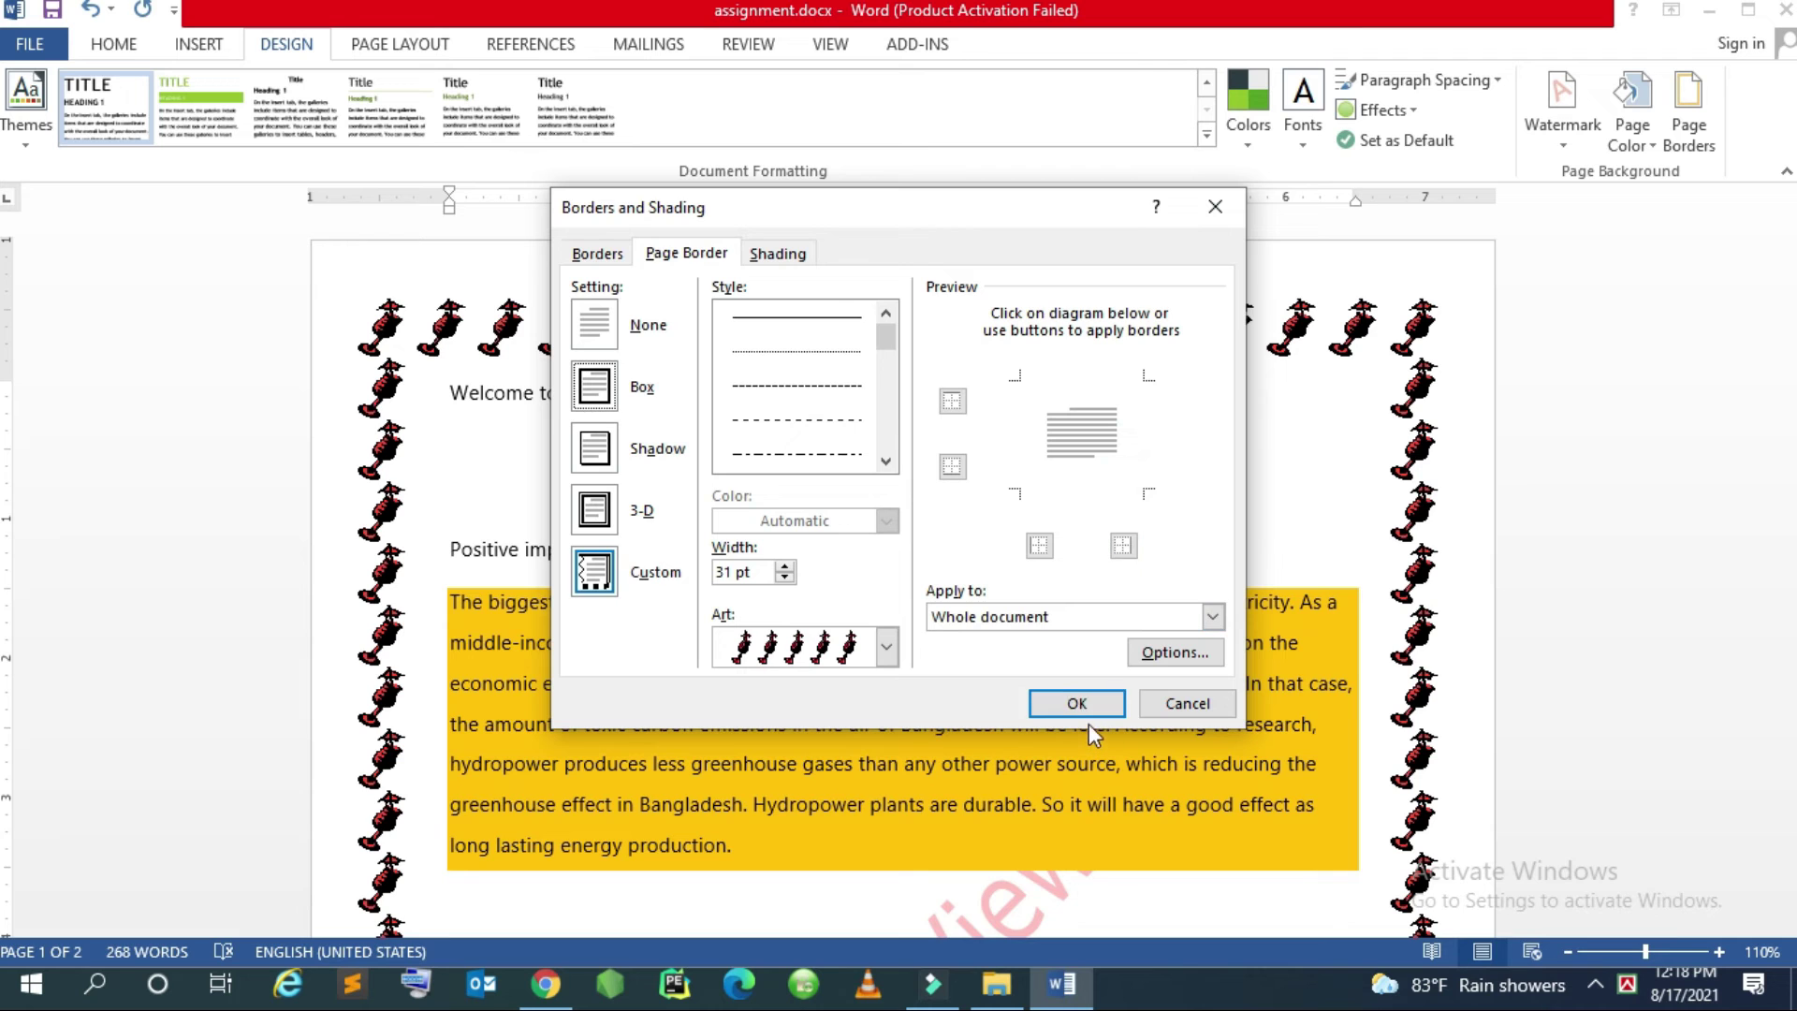
click(1092, 713)
scroll(1093, 714, down, 5)
scroll(1094, 713, down, 5)
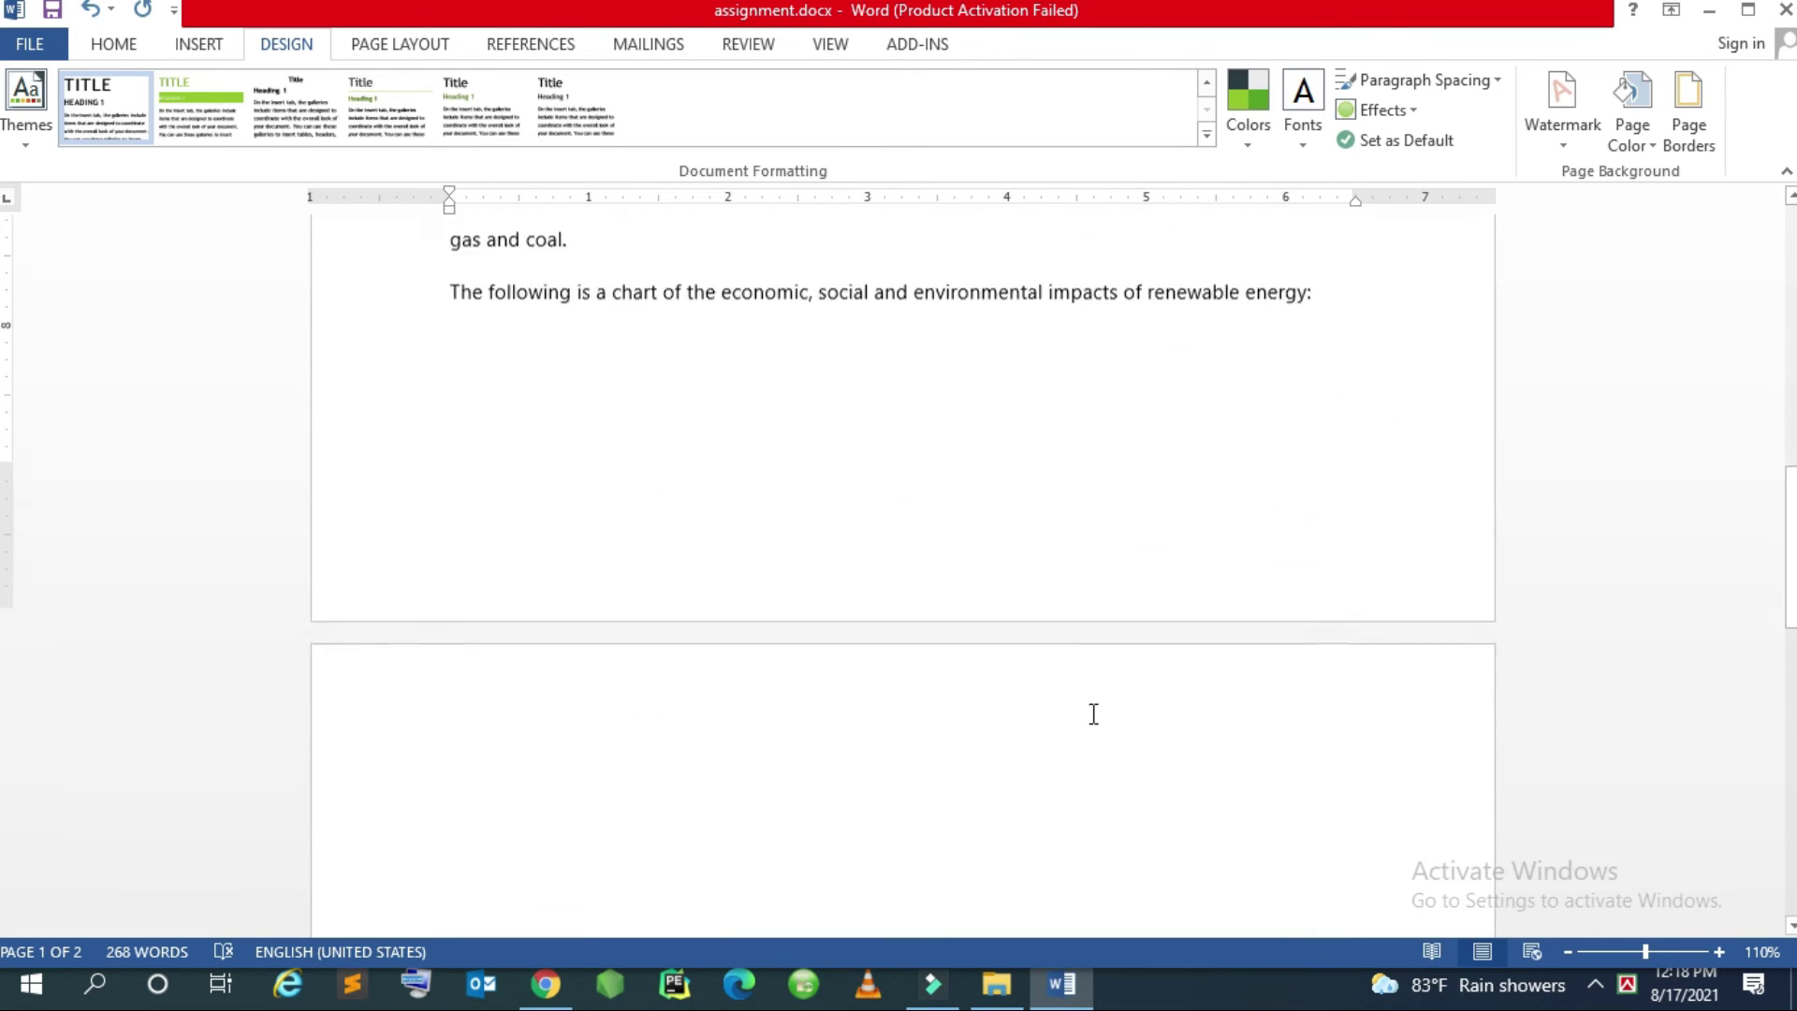
scroll(1093, 713, up, 10)
Select a solid line style in Page Borders and close it, leaving the pages unframed
click(1688, 110)
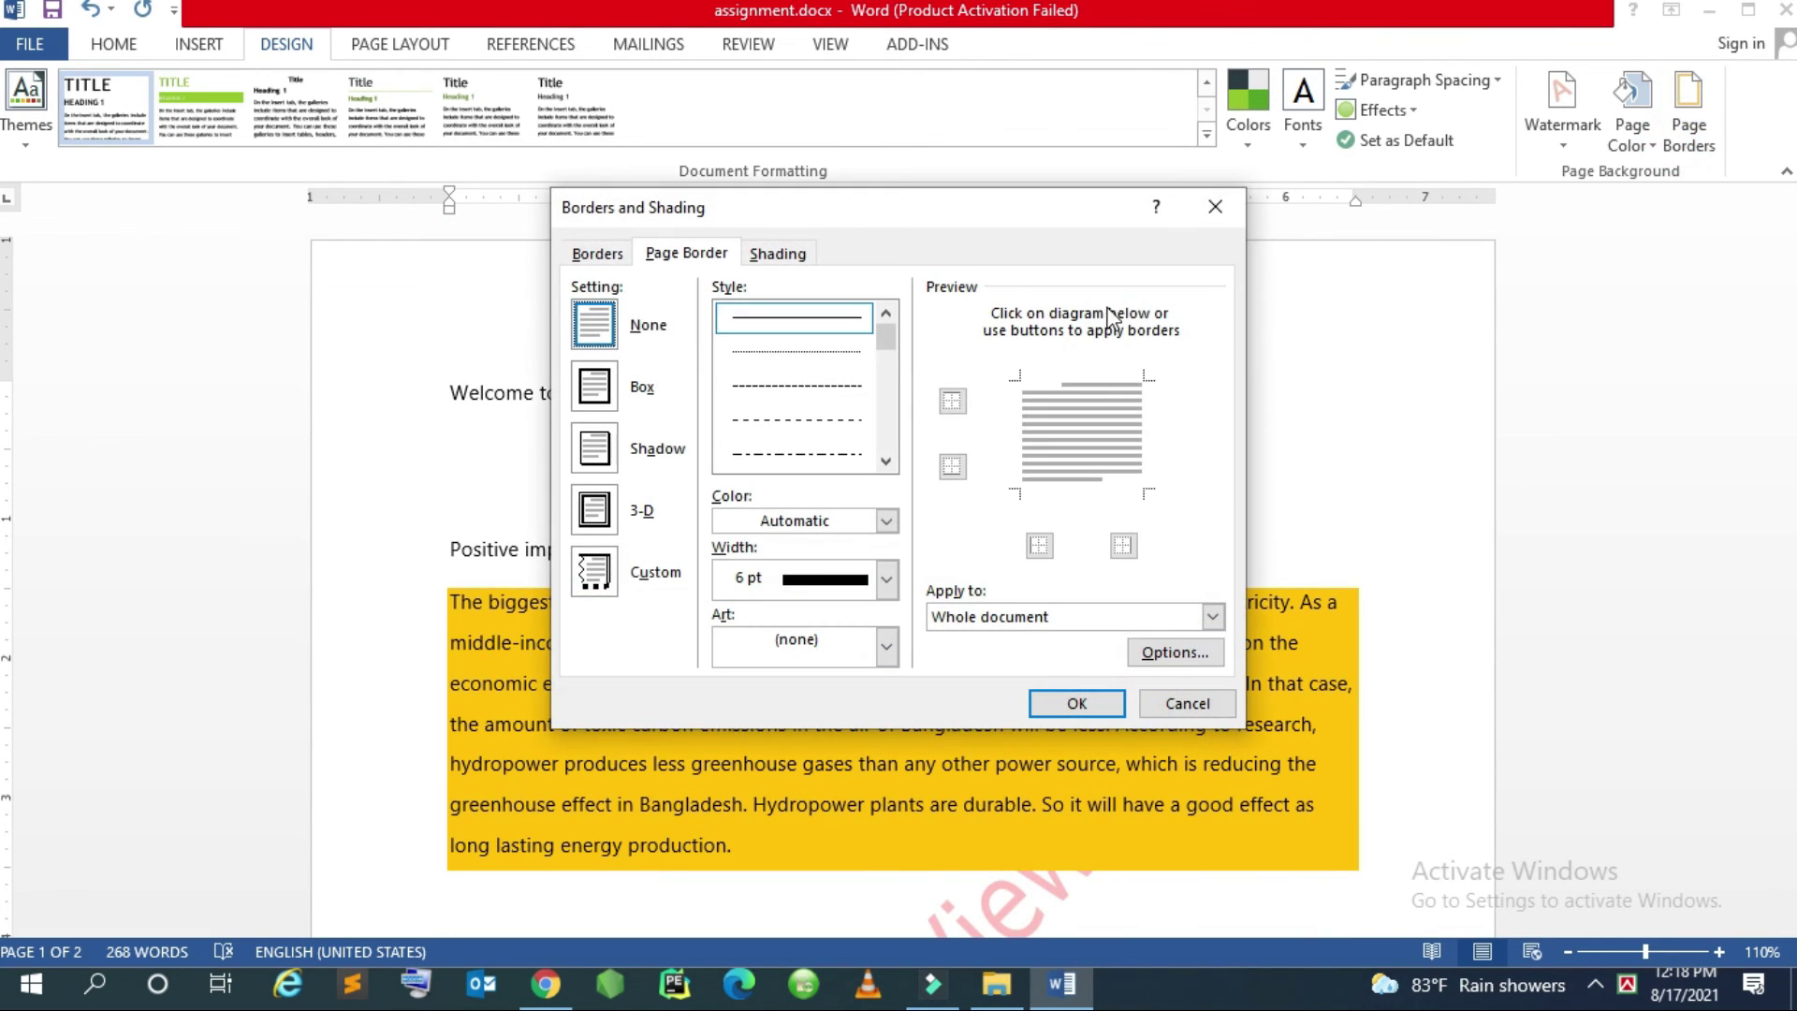
click(1073, 359)
click(816, 326)
click(1068, 700)
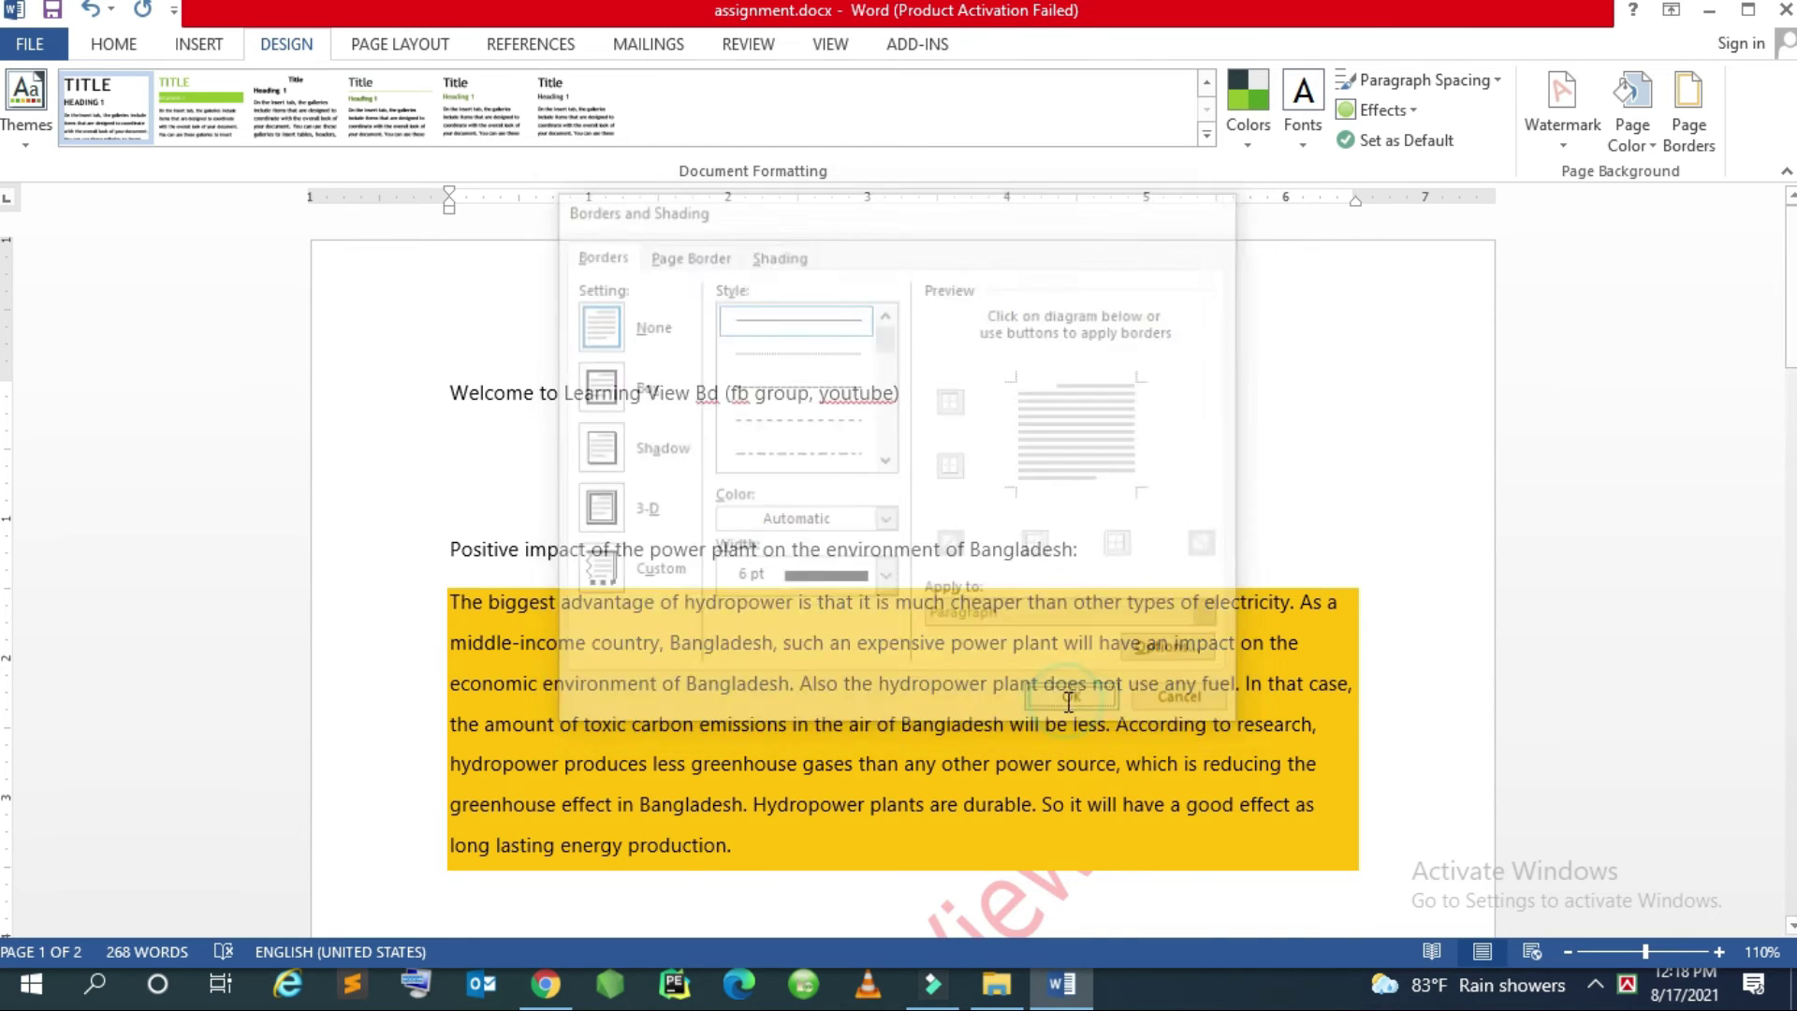
scroll(1068, 700, down, 3)
scroll(1068, 702, up, 4)
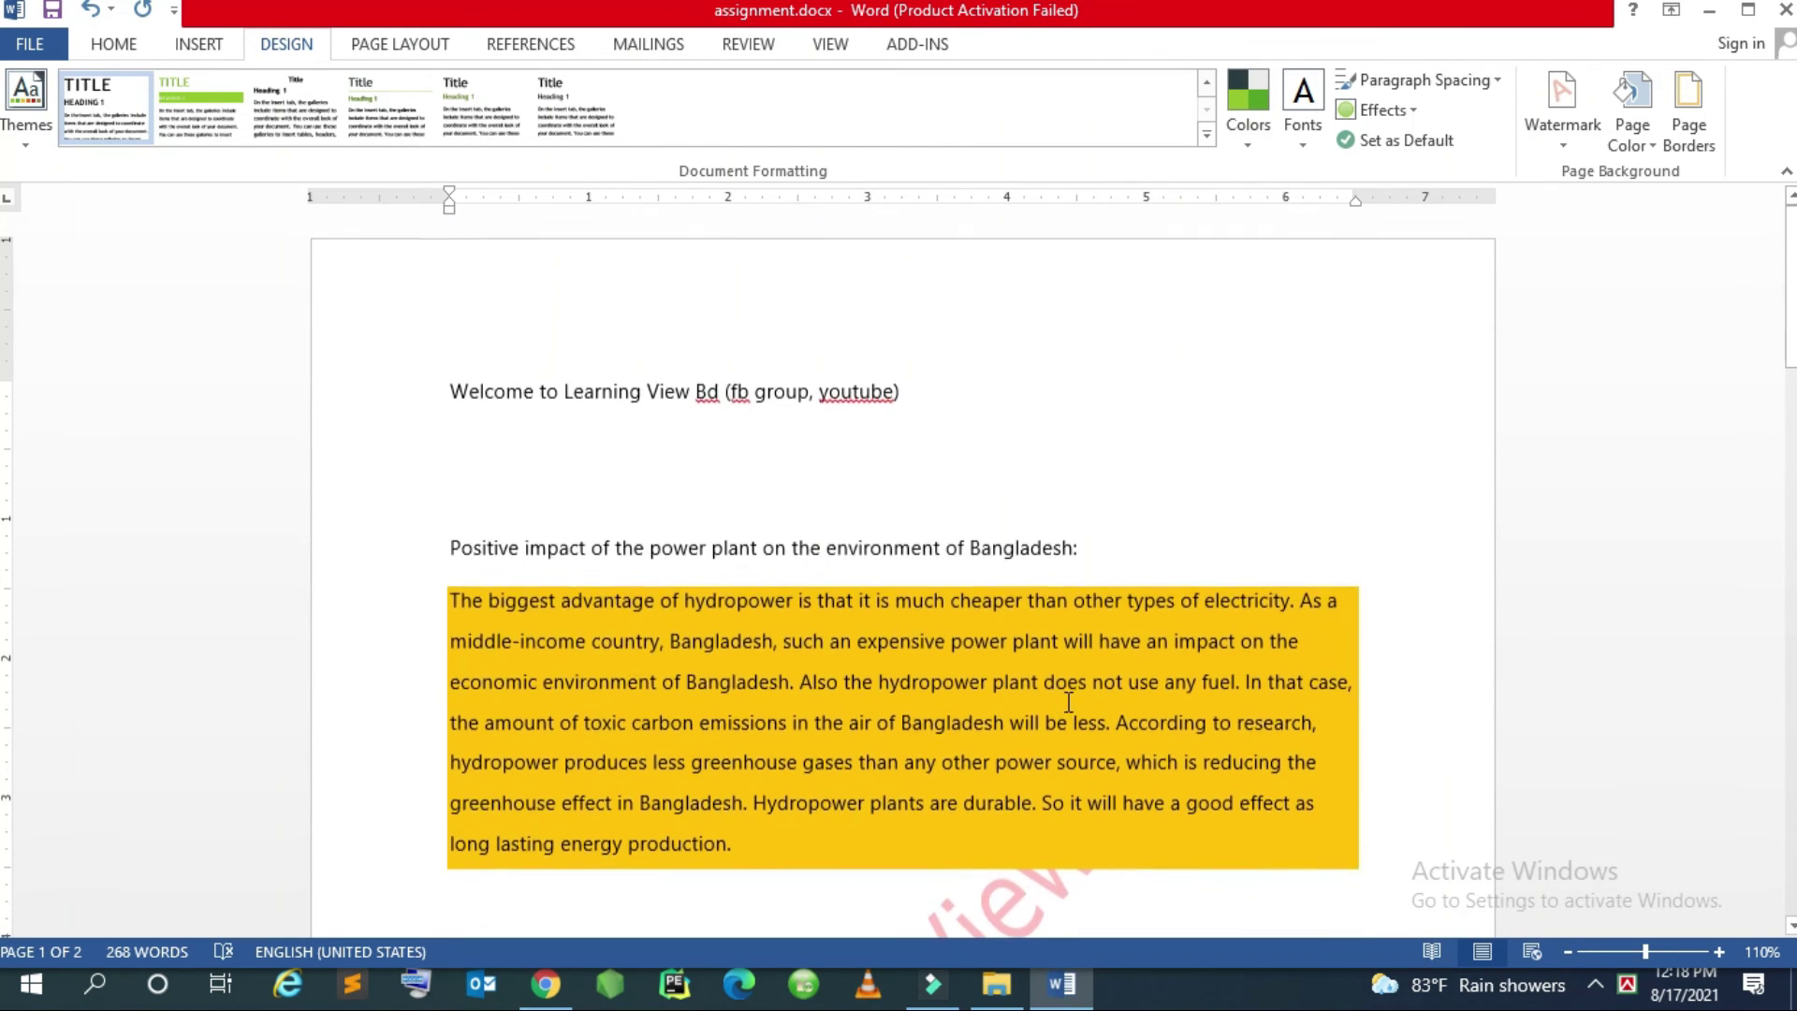
Apply a Box page border with a solid ½ pt line instead of dash-dot
click(1685, 98)
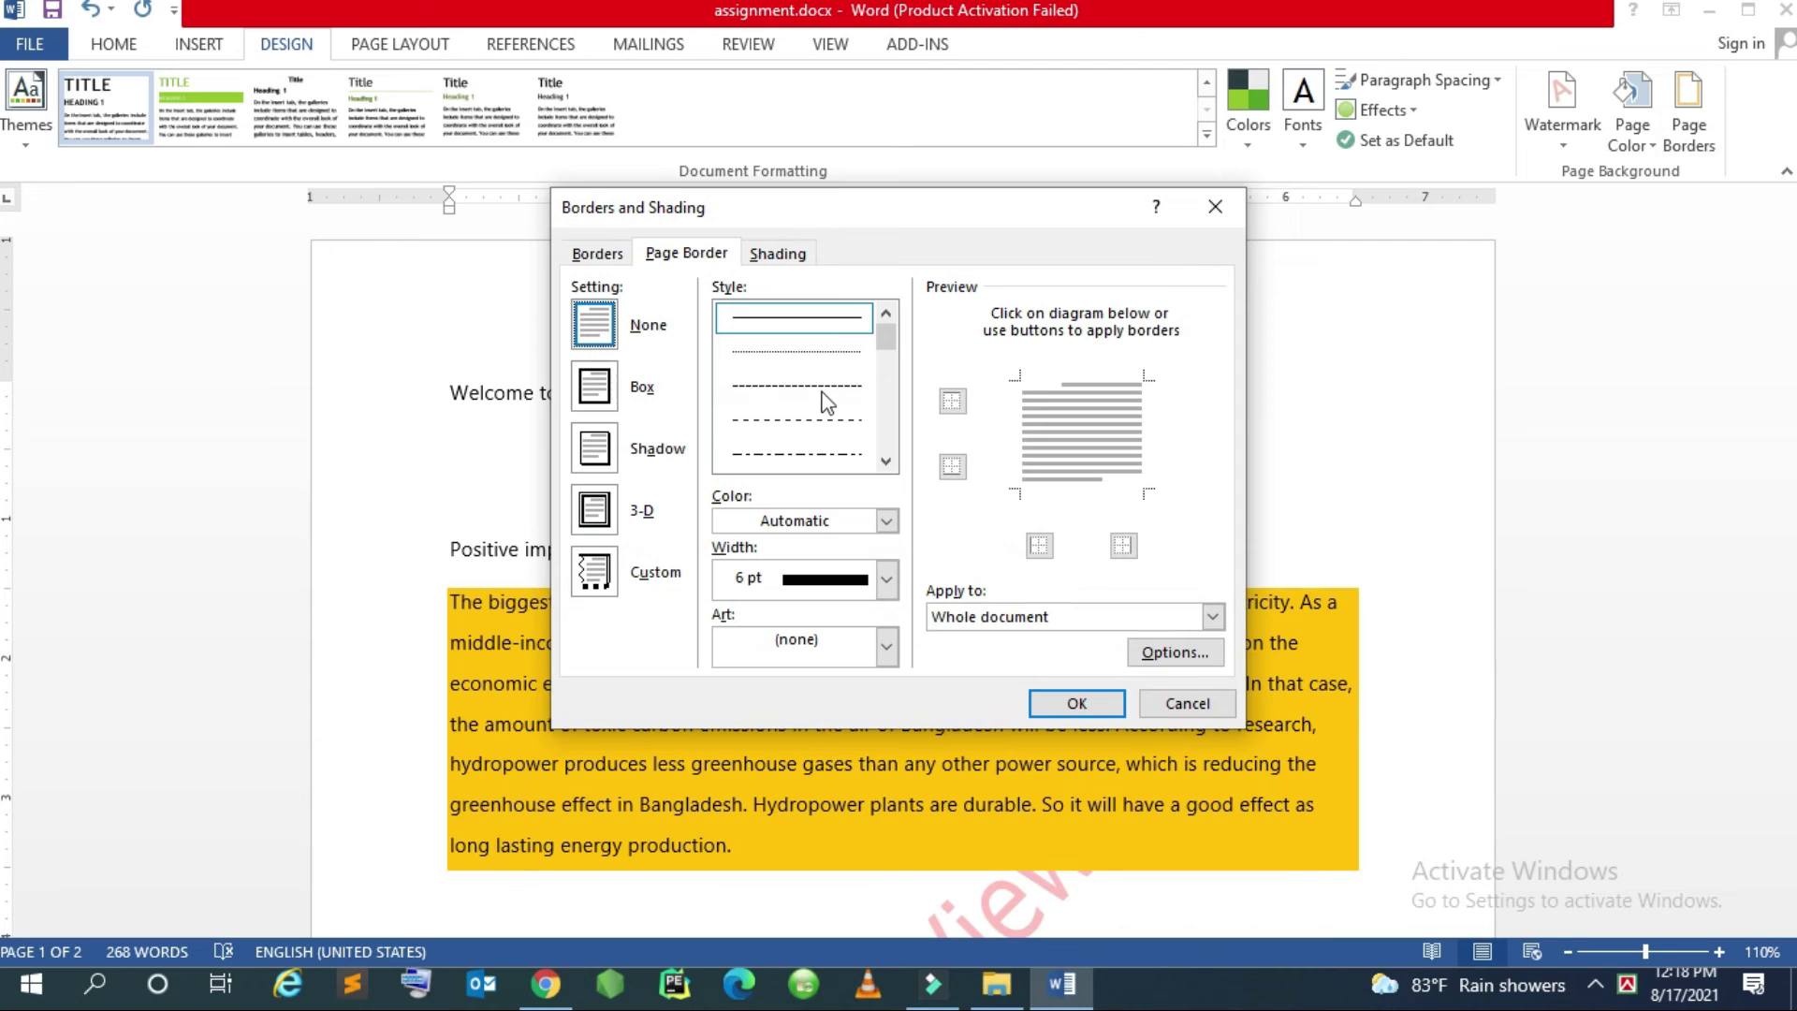
click(802, 452)
click(797, 317)
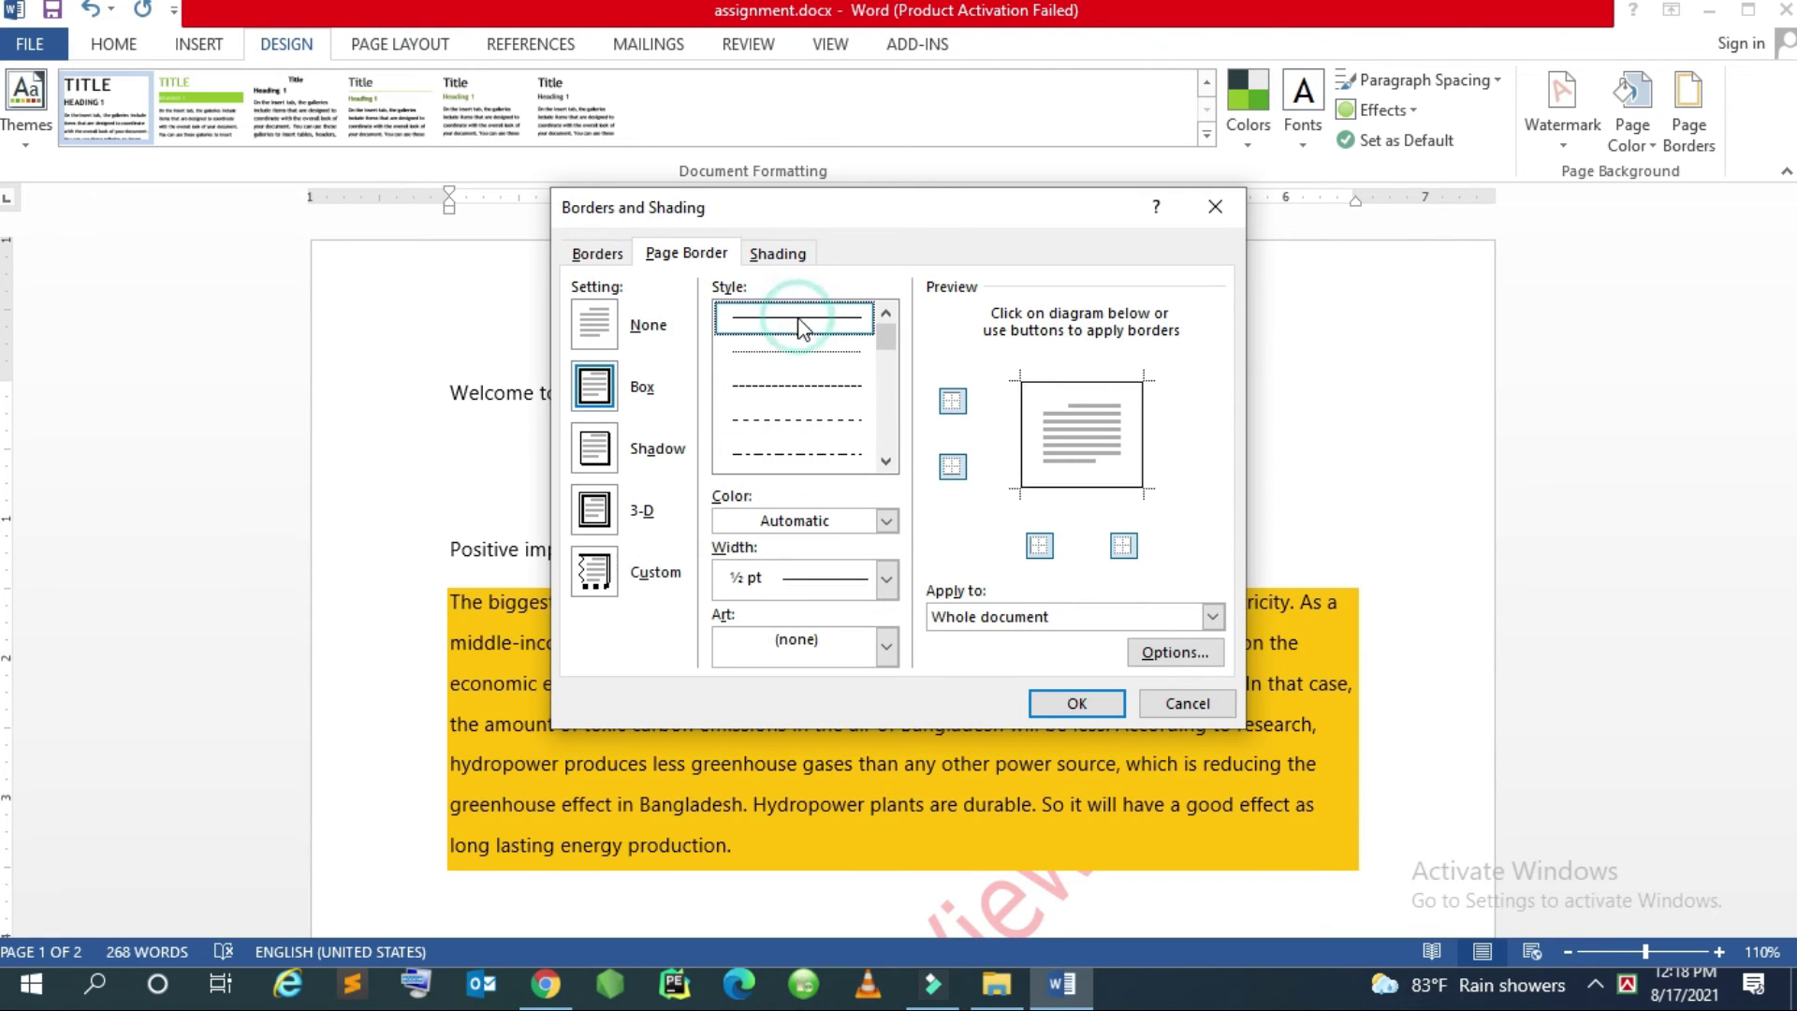
click(1076, 703)
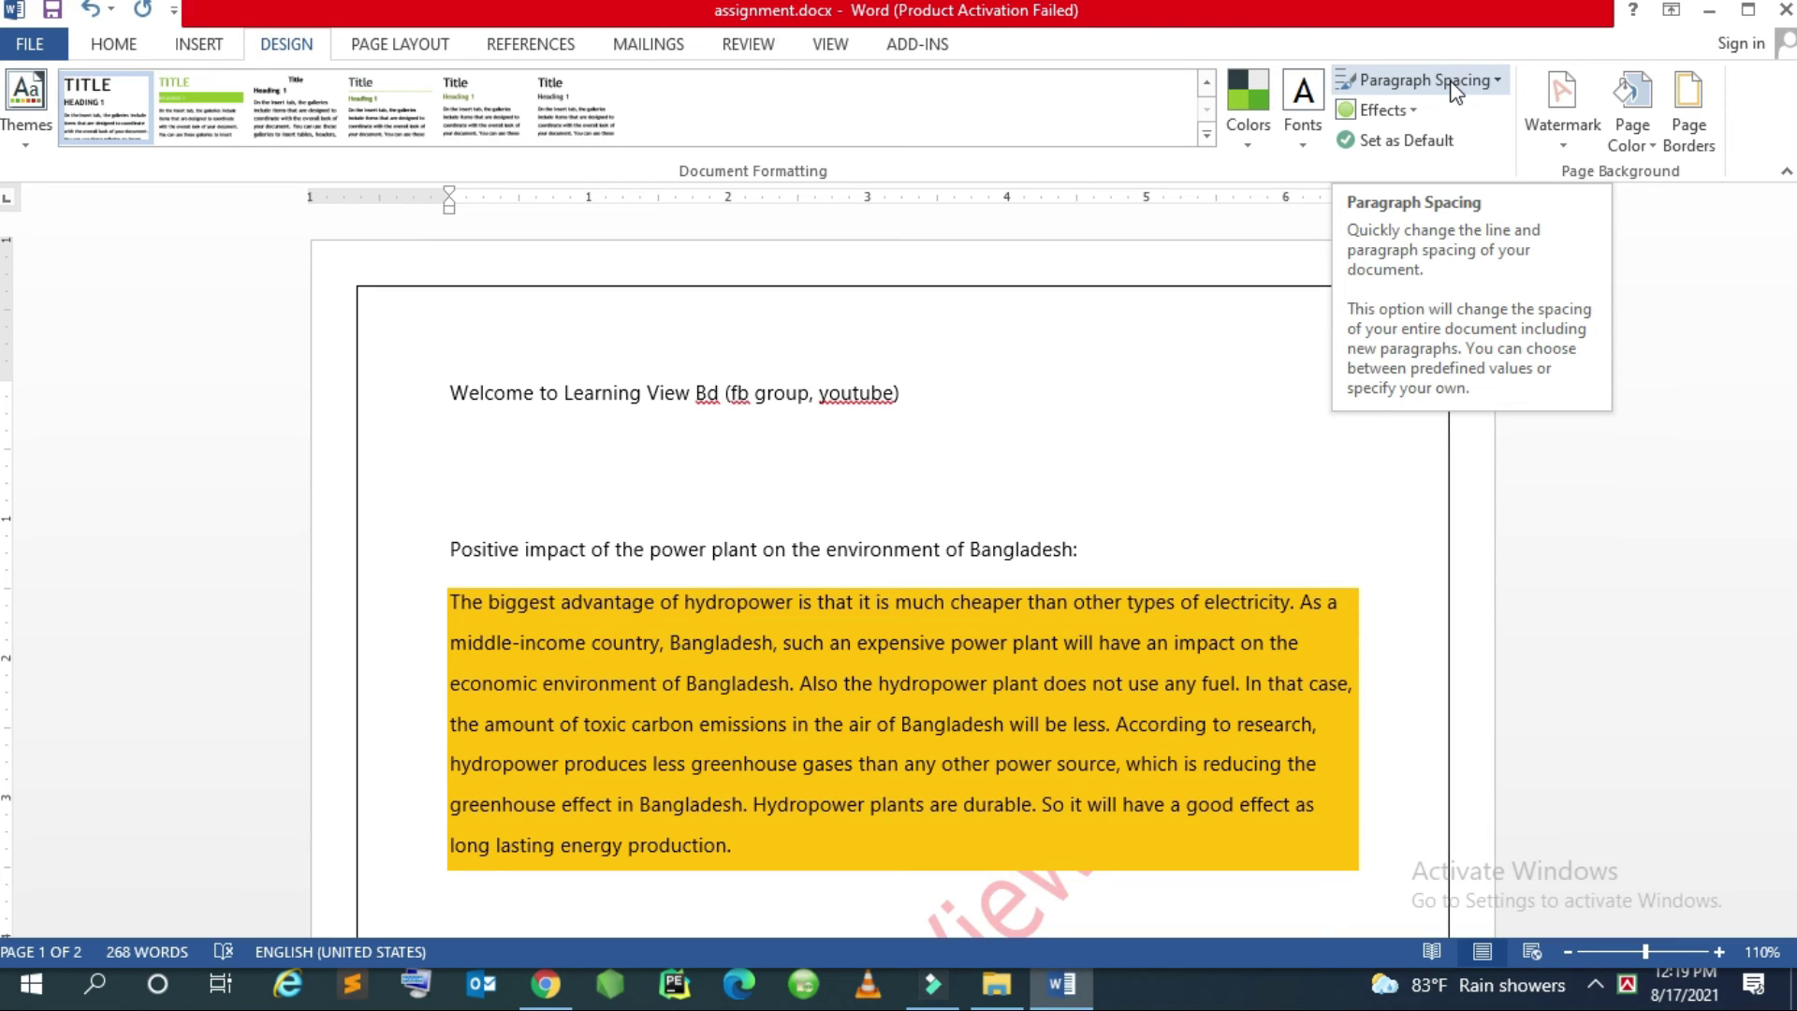
Set the page colour to Black from the Theme Colors palette
click(1411, 117)
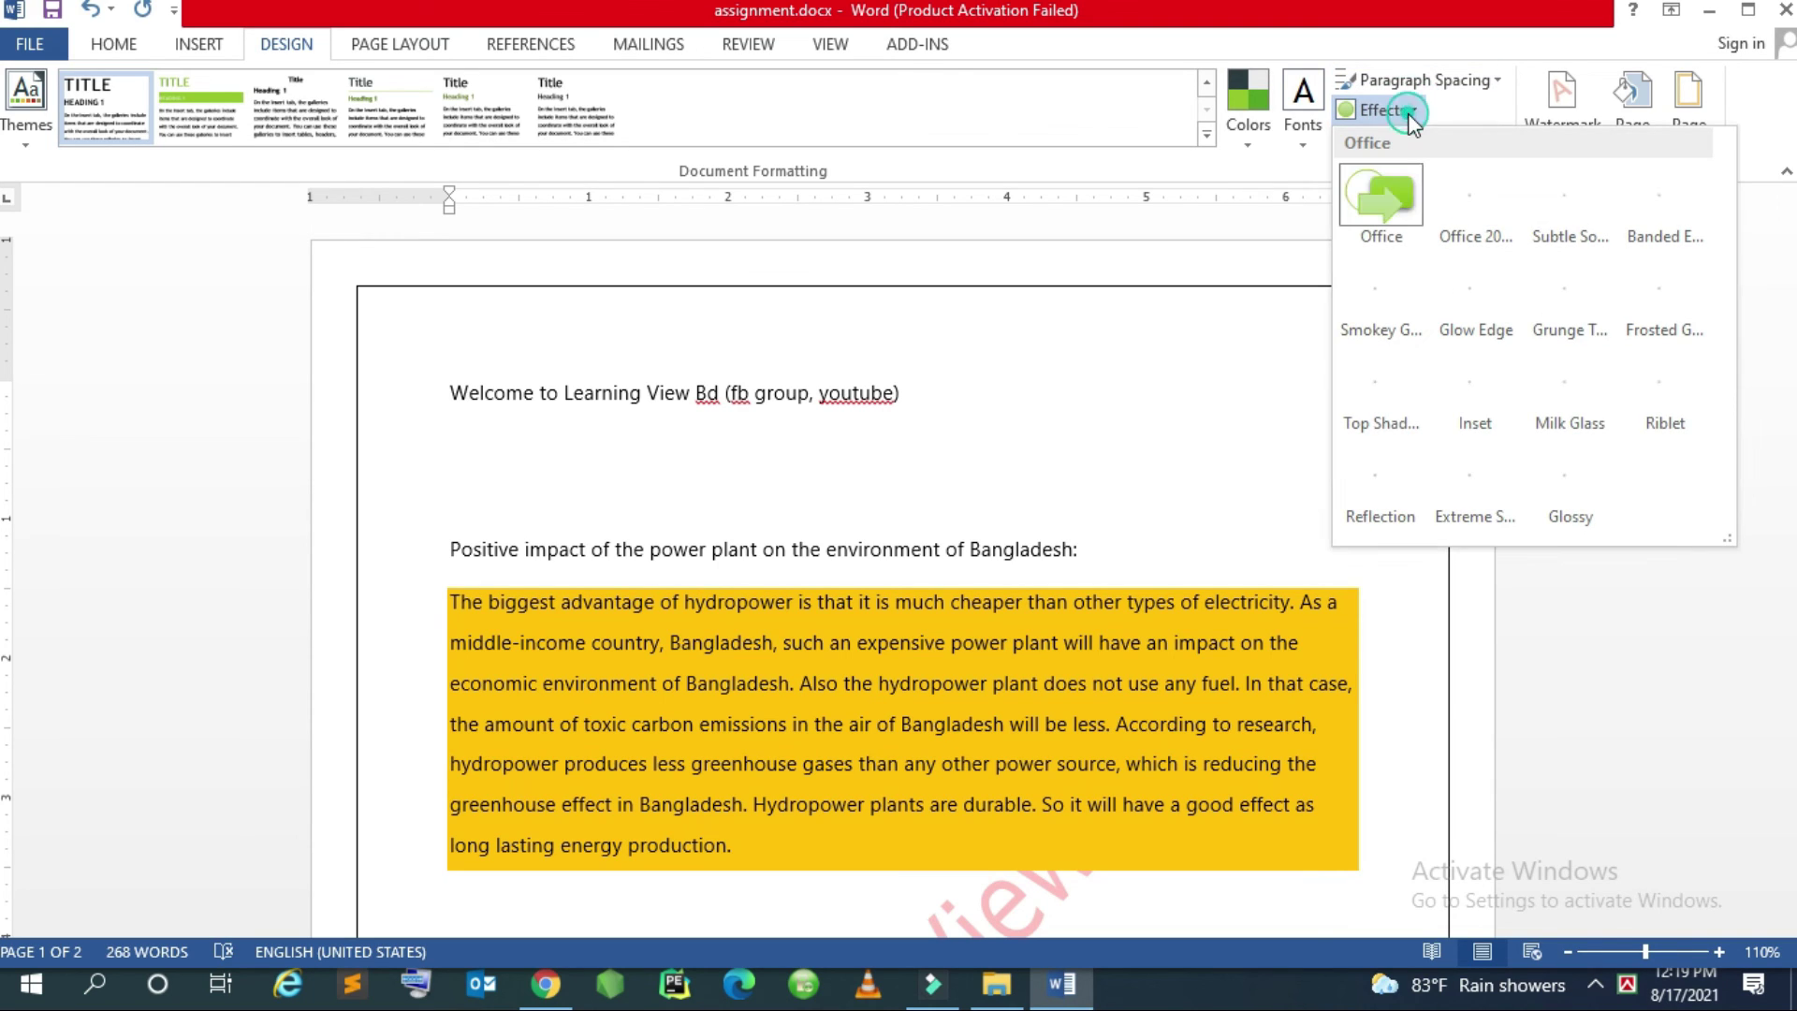
click(1404, 110)
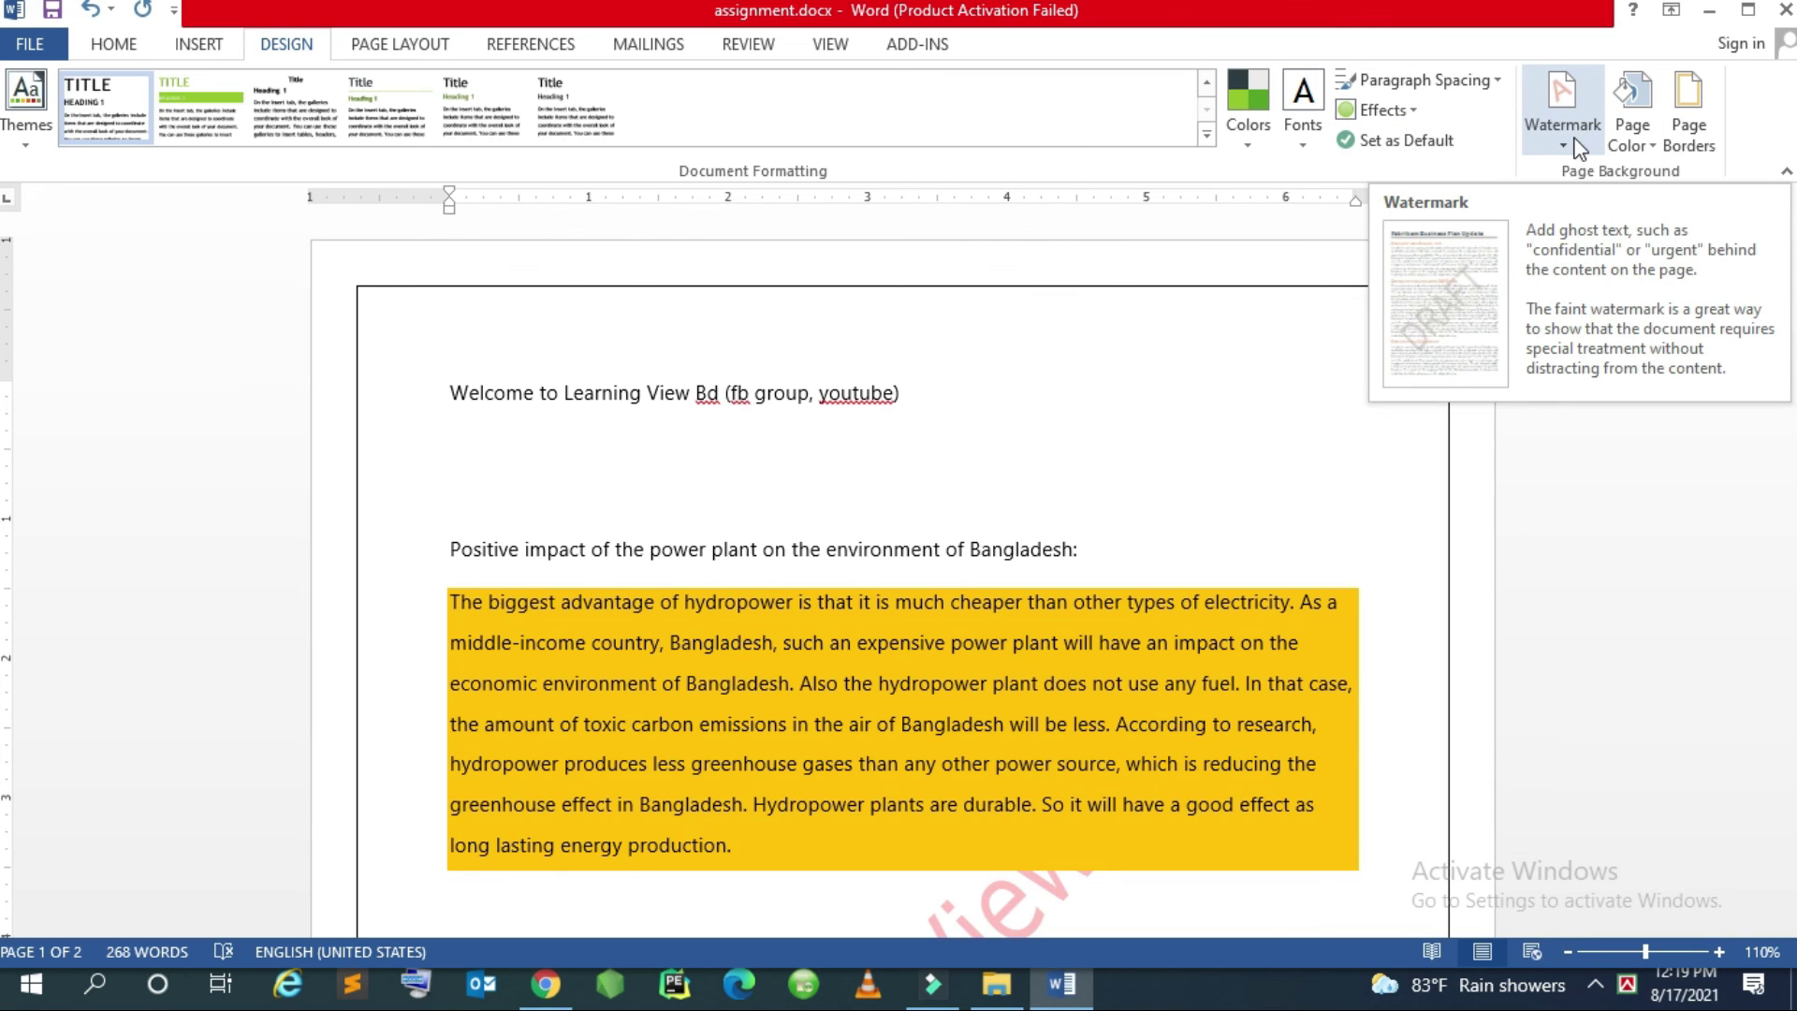
click(1654, 130)
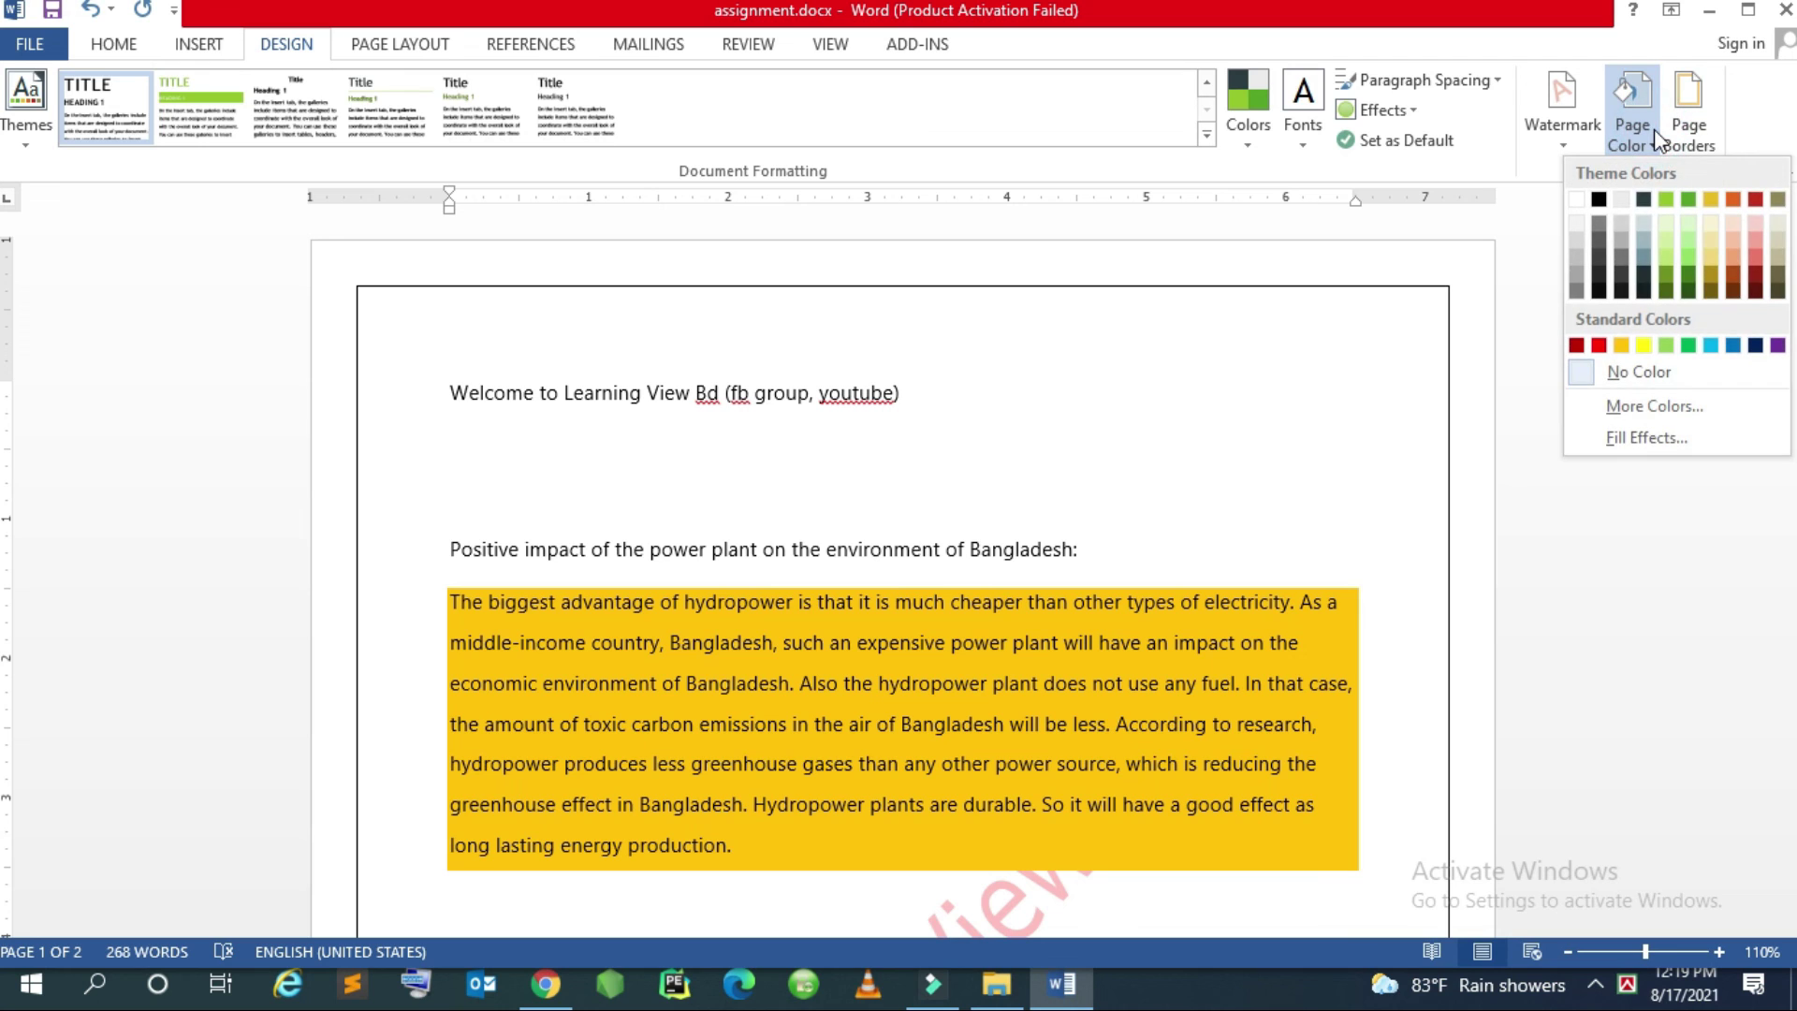
click(1599, 199)
scroll(1179, 365, down, 5)
scroll(1179, 365, down, 3)
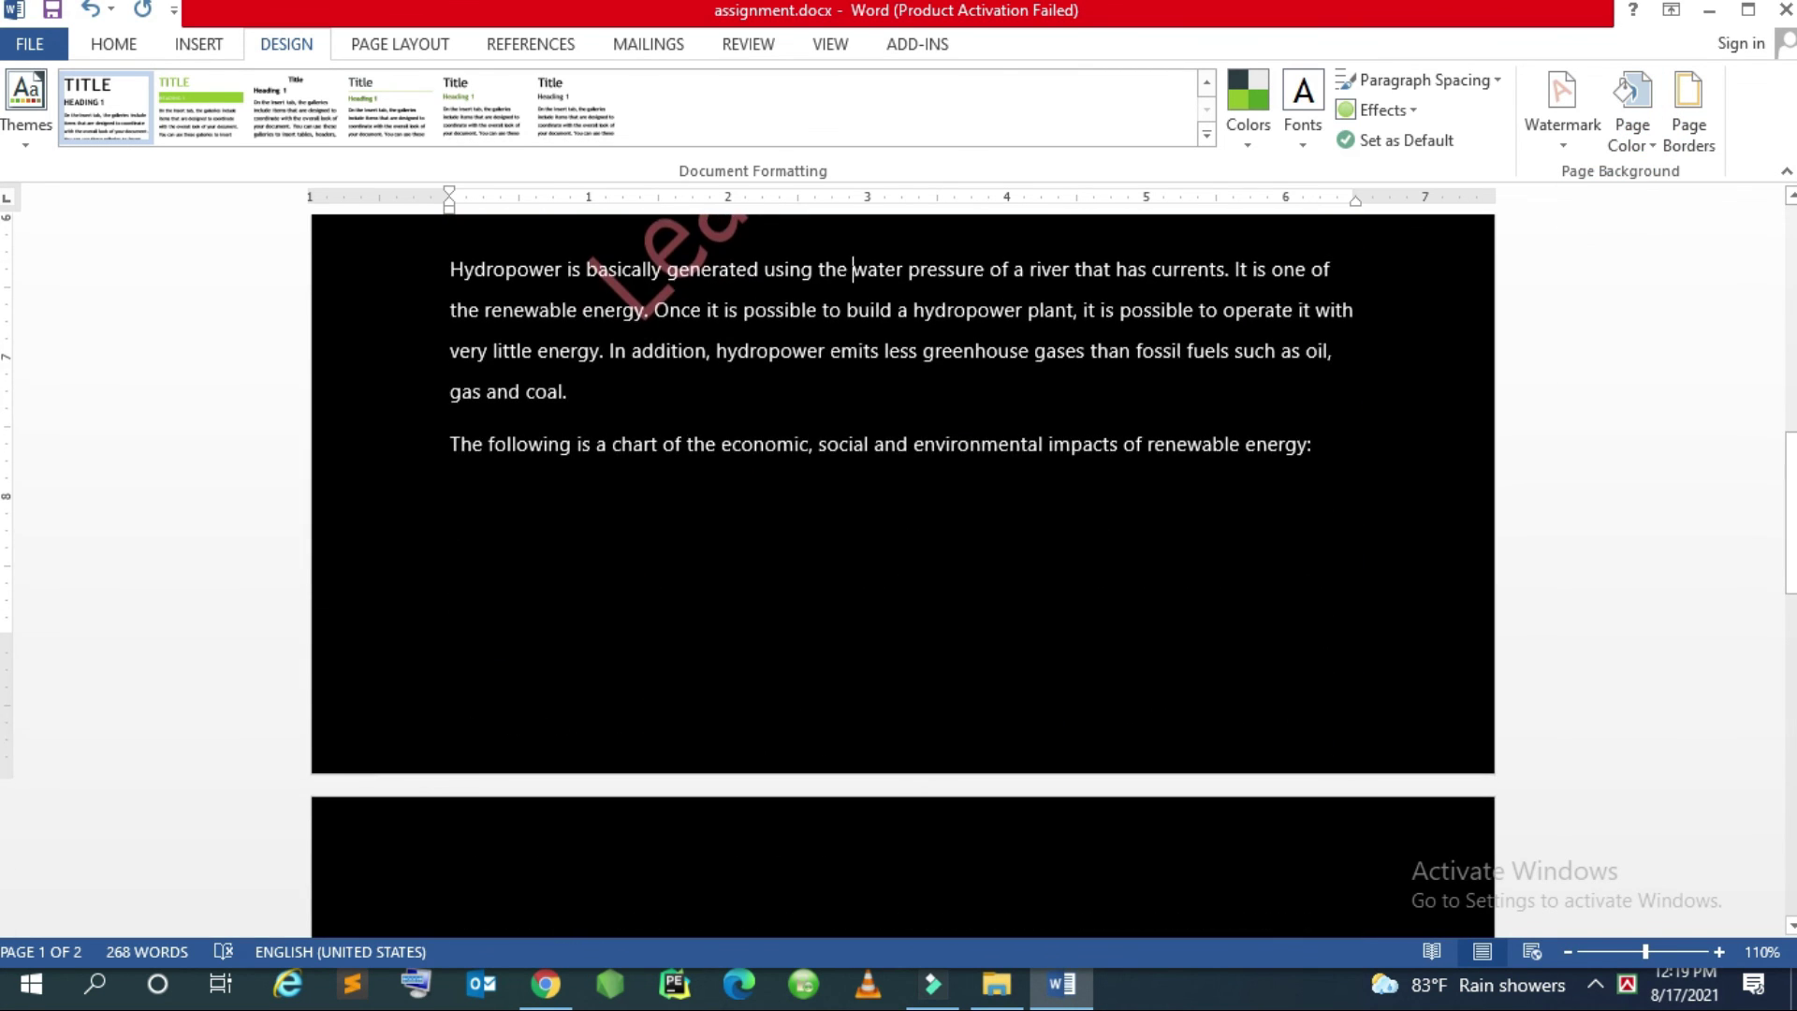
scroll(1175, 374, down, 5)
scroll(1176, 374, up, 10)
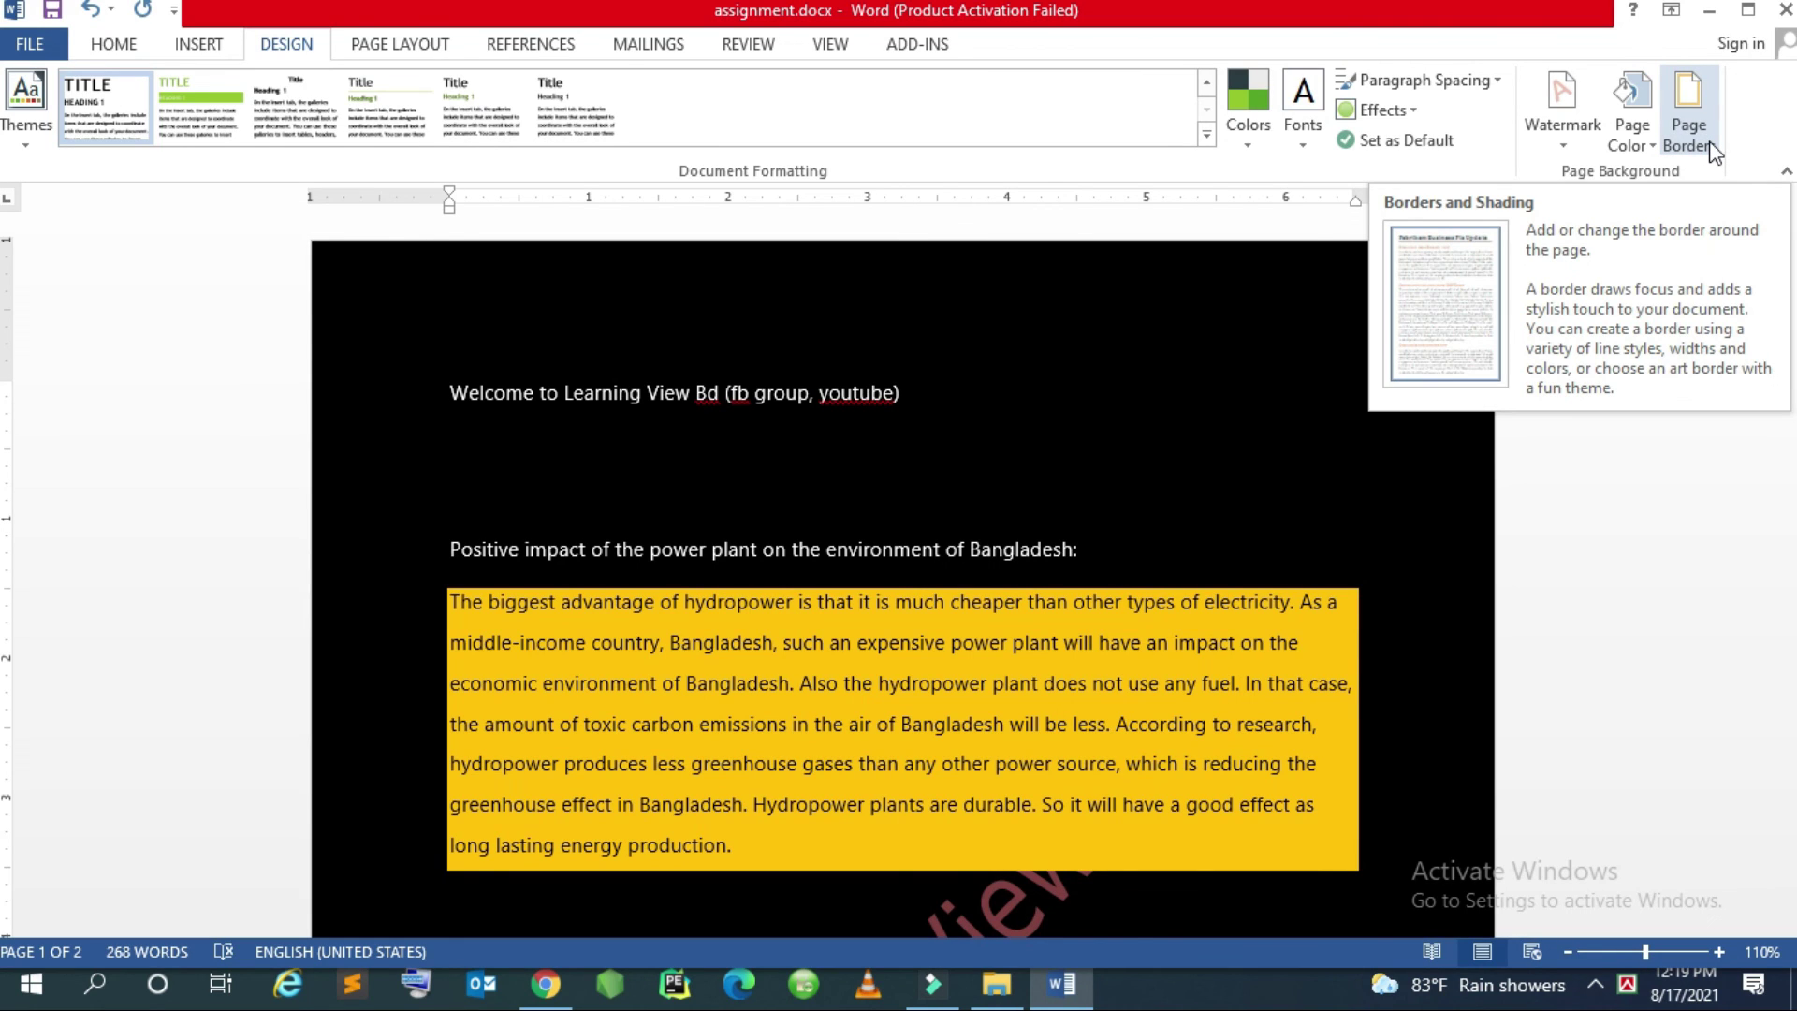
Switch to the Page Layout tab and place the cursor on the blank line below the welcome line
click(1689, 131)
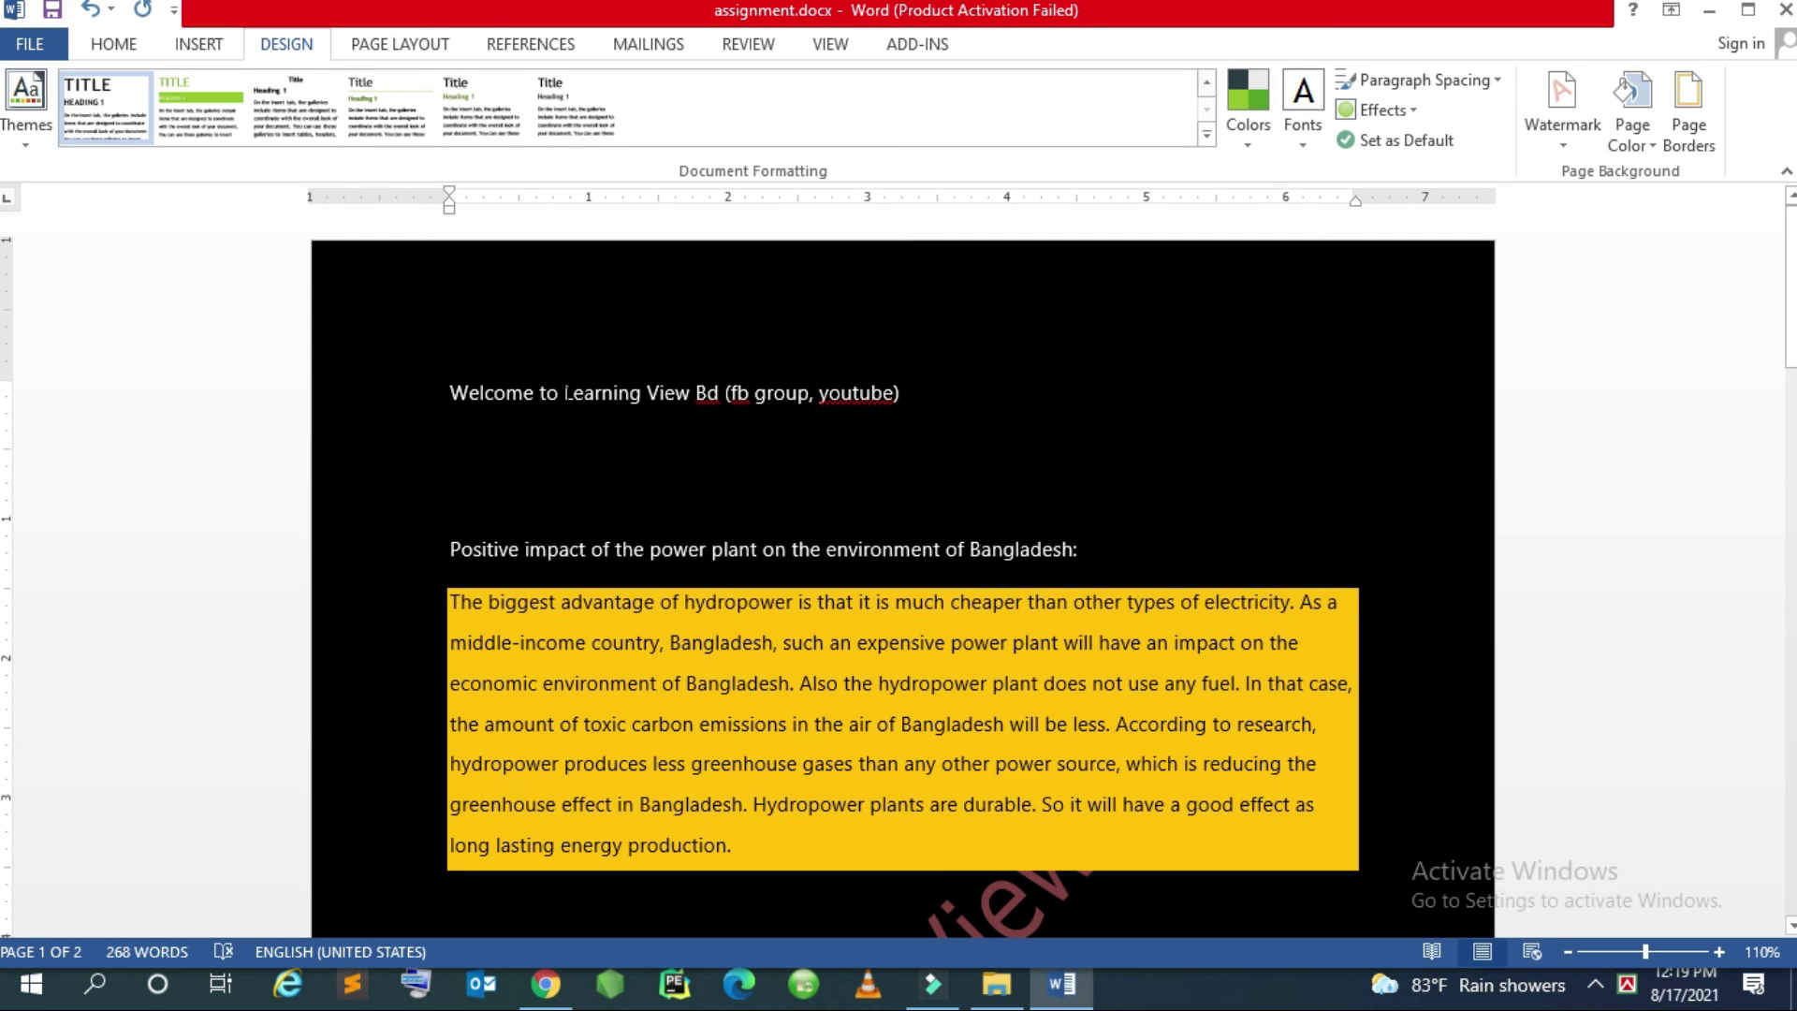
drag(565, 394, 719, 393)
click(700, 401)
click(396, 54)
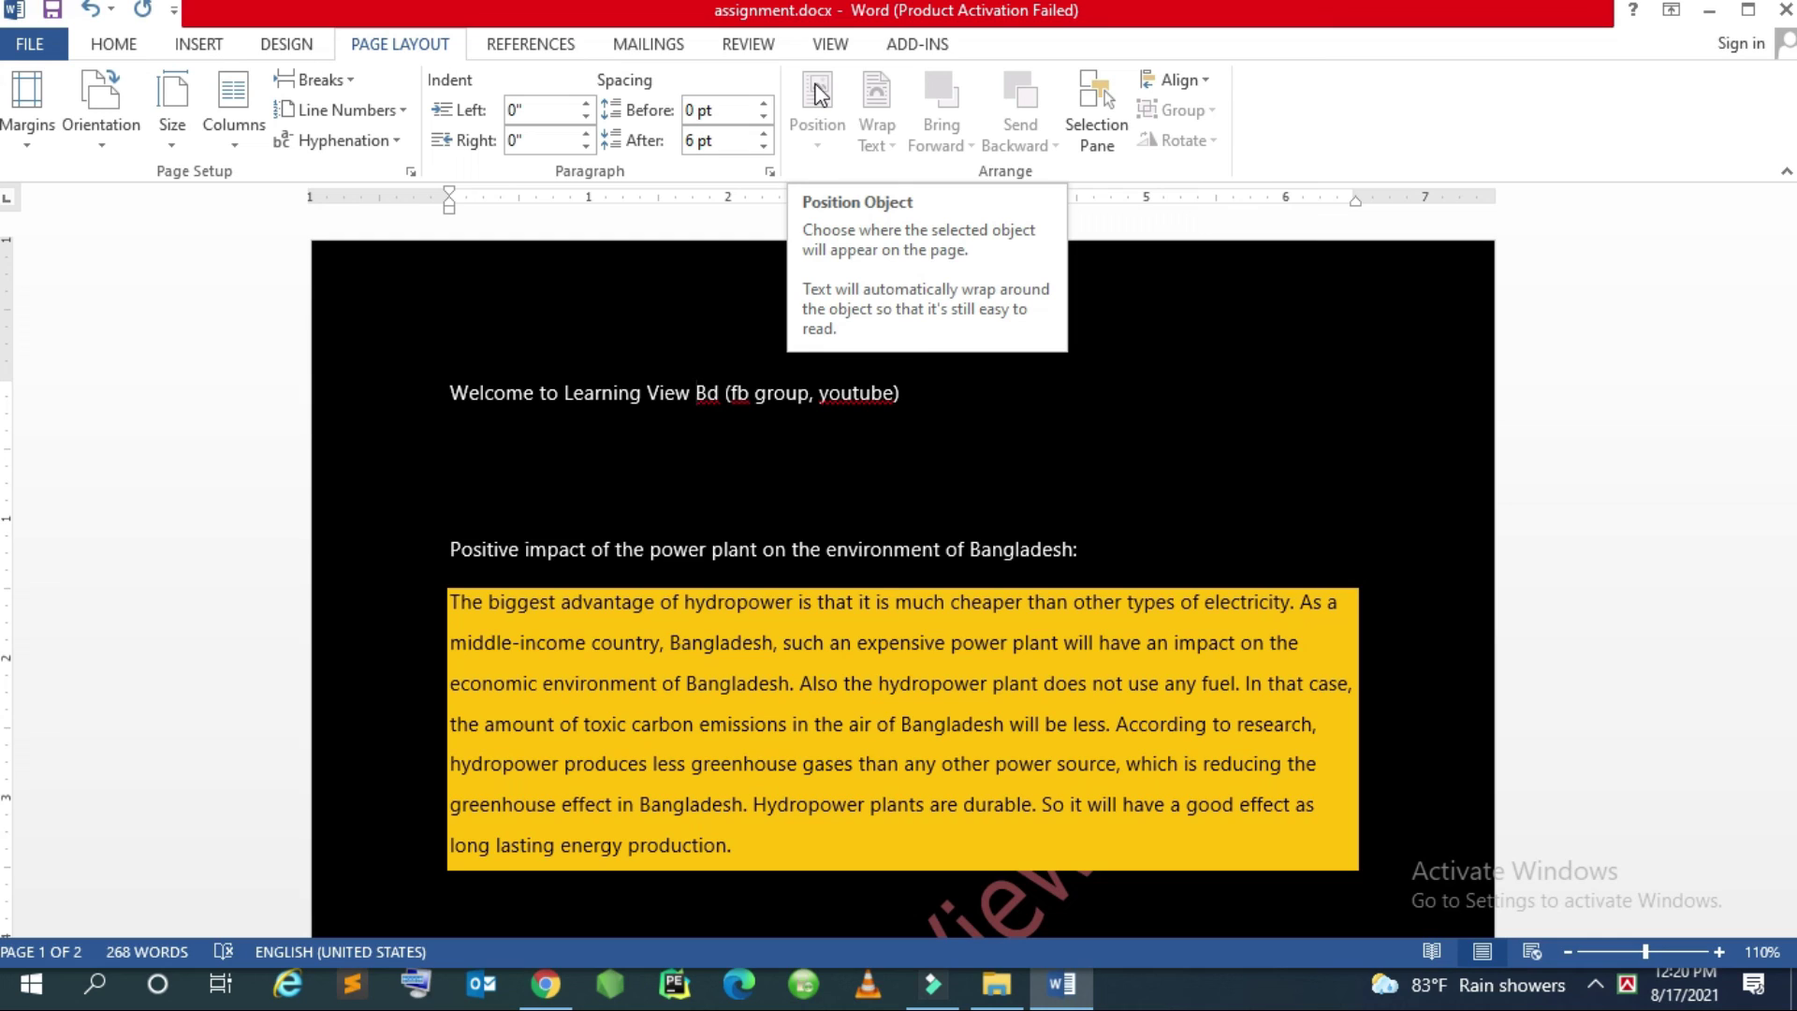
click(775, 500)
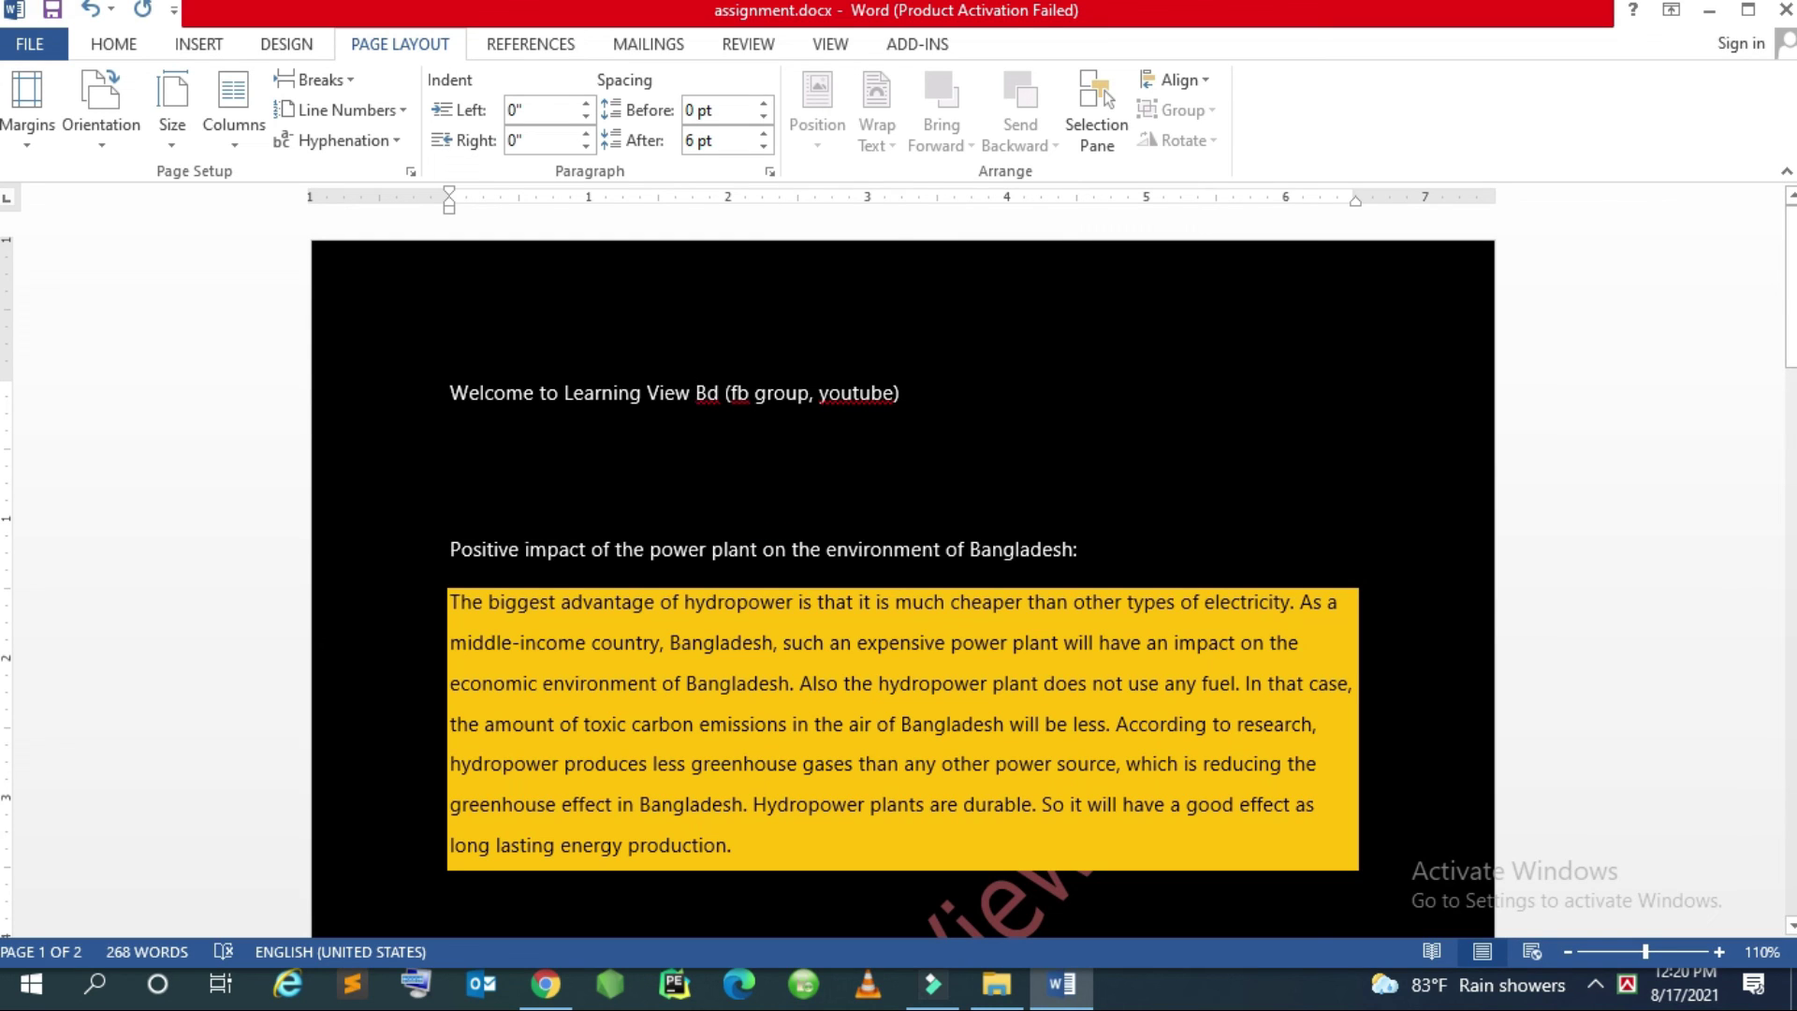